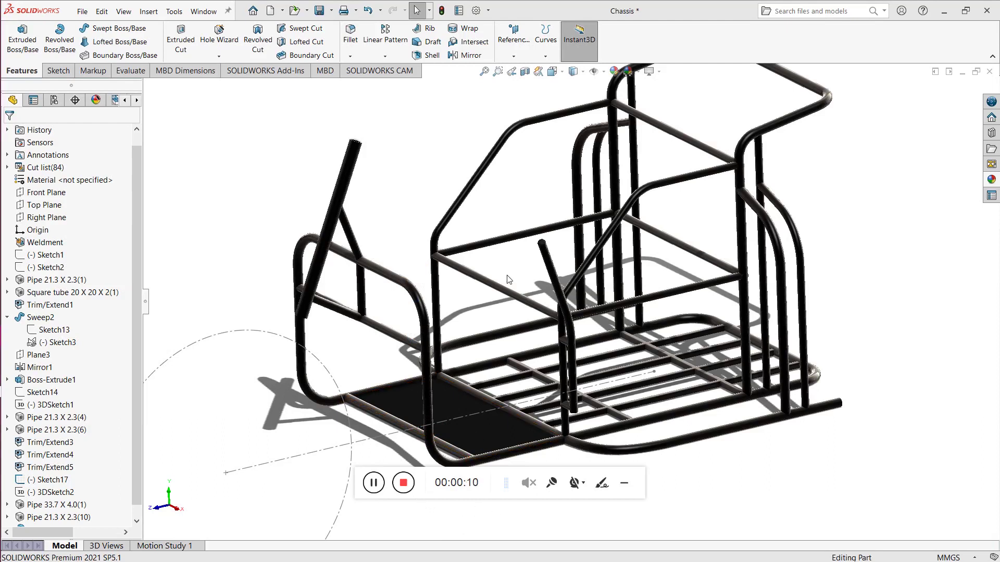
Step: Zoom in and orbit the tubular chassis to view it from other sides
scroll(550, 263, up, 2)
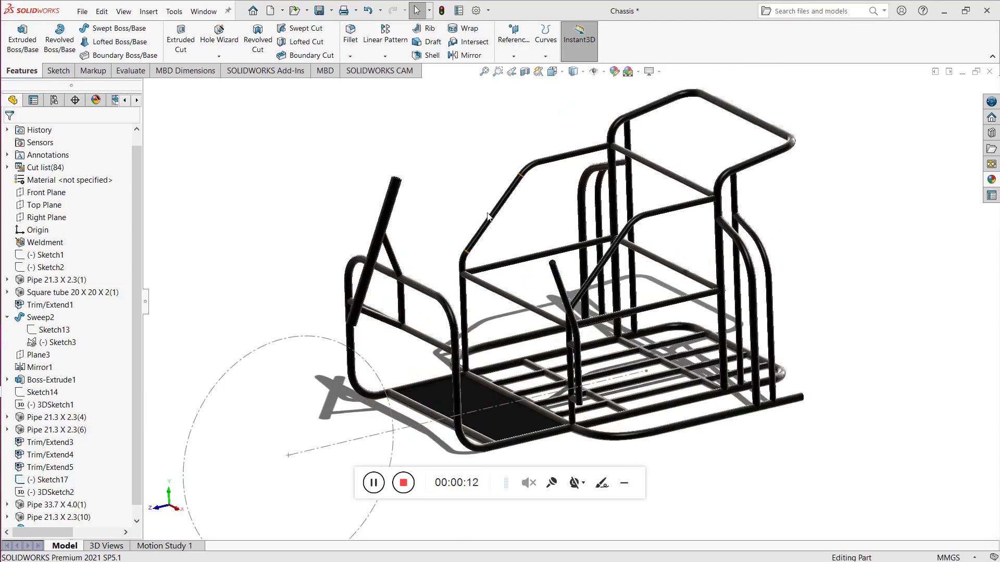
right_click(839, 202)
click(856, 242)
drag(854, 247, 710, 433)
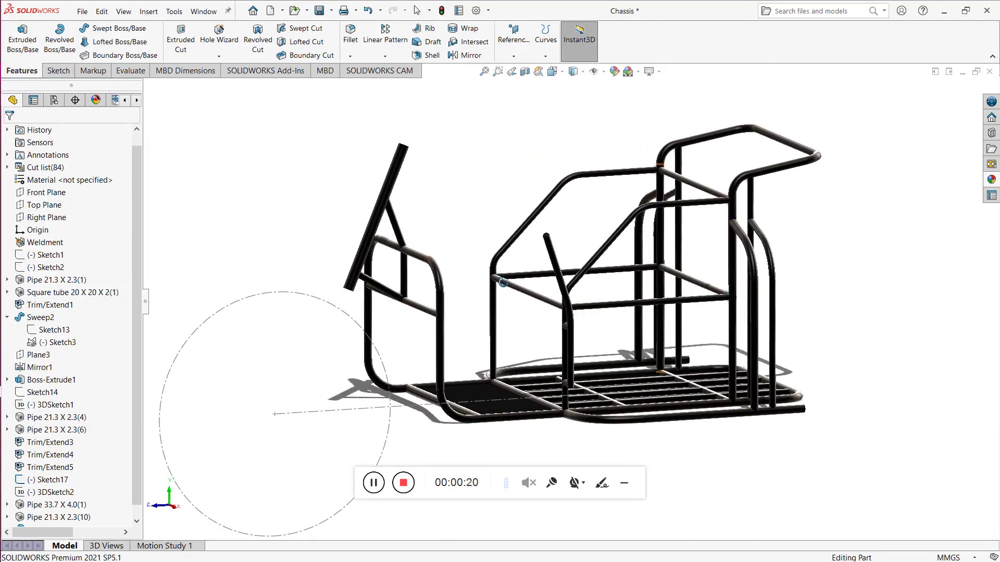
mouse_move(517, 229)
mouse_down()
mouse_move(511, 266)
mouse_move(522, 234)
mouse_up()
drag(508, 284, 491, 259)
right_click(496, 204)
click(523, 261)
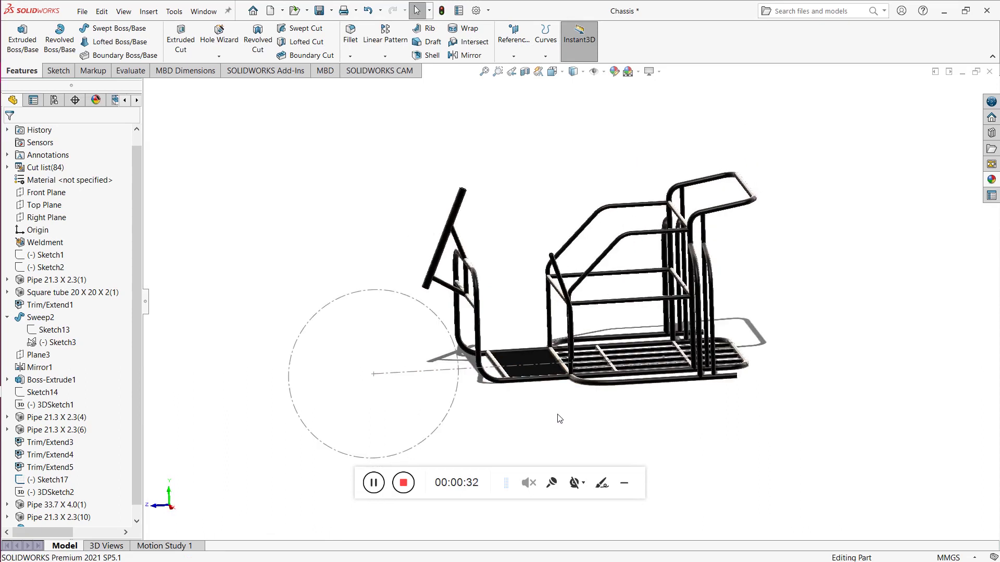
Step: Zoom out and orbit again to inspect the chassis underside and front floor bay
scroll(558, 417, down, 3)
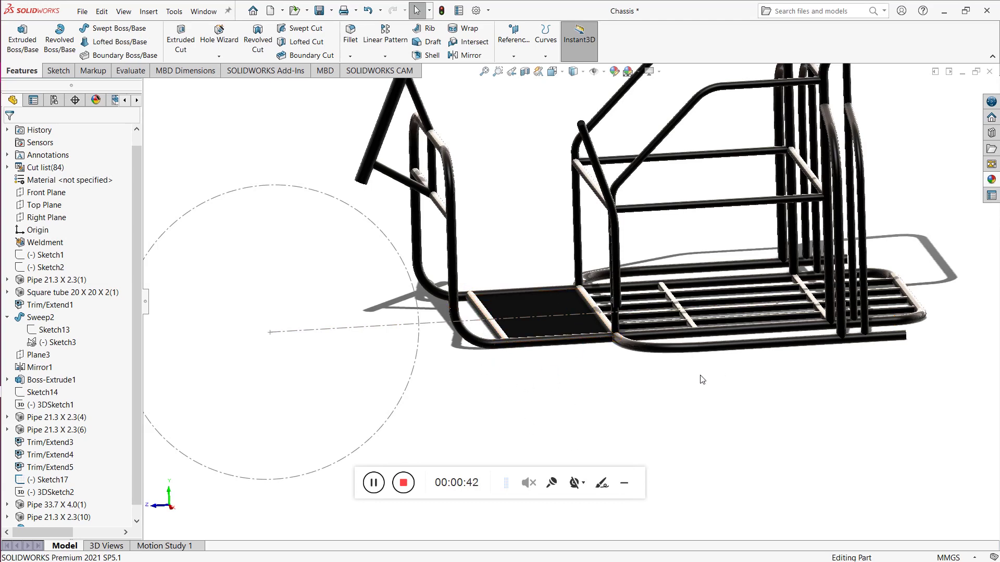
right_click(509, 188)
click(521, 233)
drag(515, 162, 537, 137)
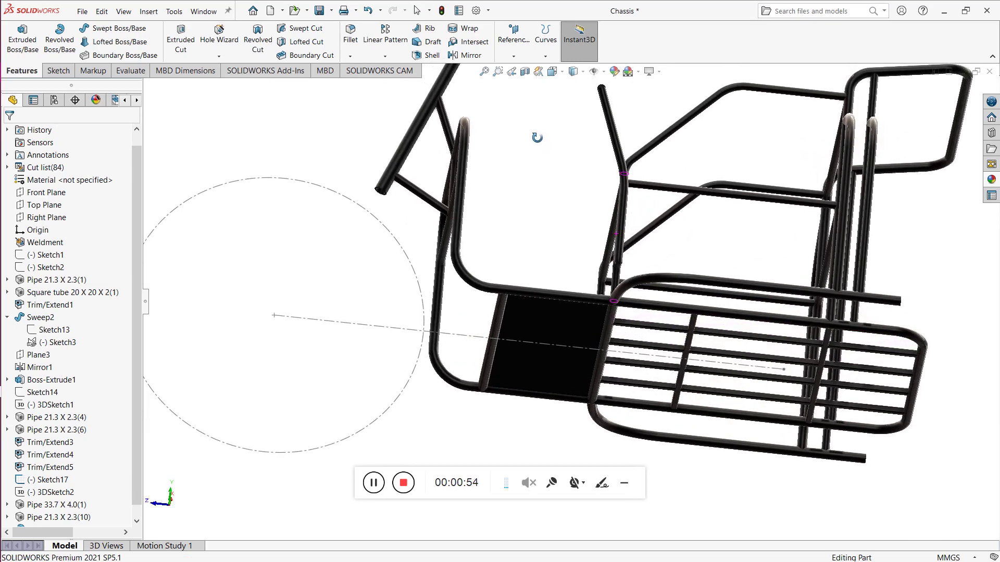
drag(546, 186, 552, 242)
Step: Leave rotation and select 3DSketch1 to display the frame path dimensions
right_click(506, 141)
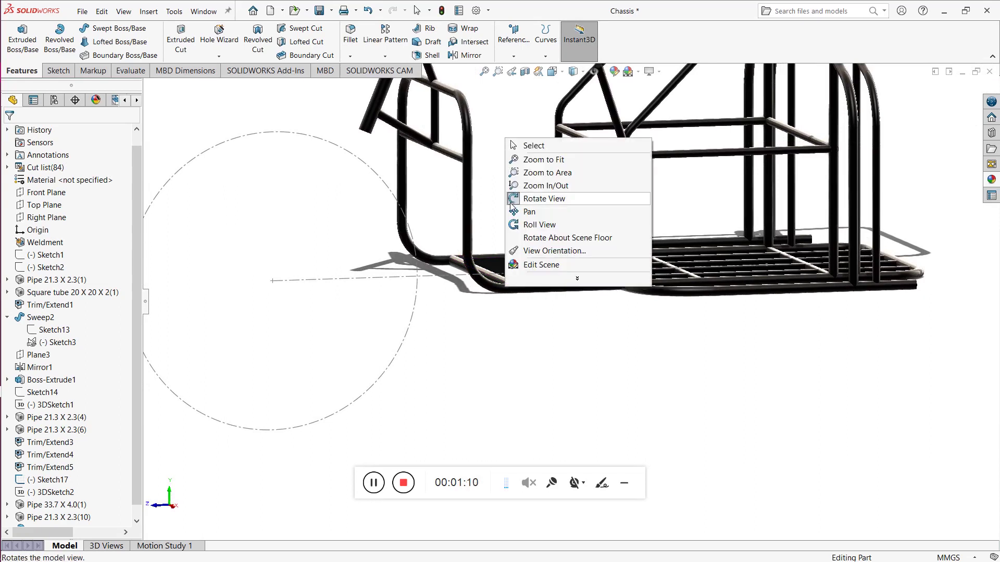
click(513, 199)
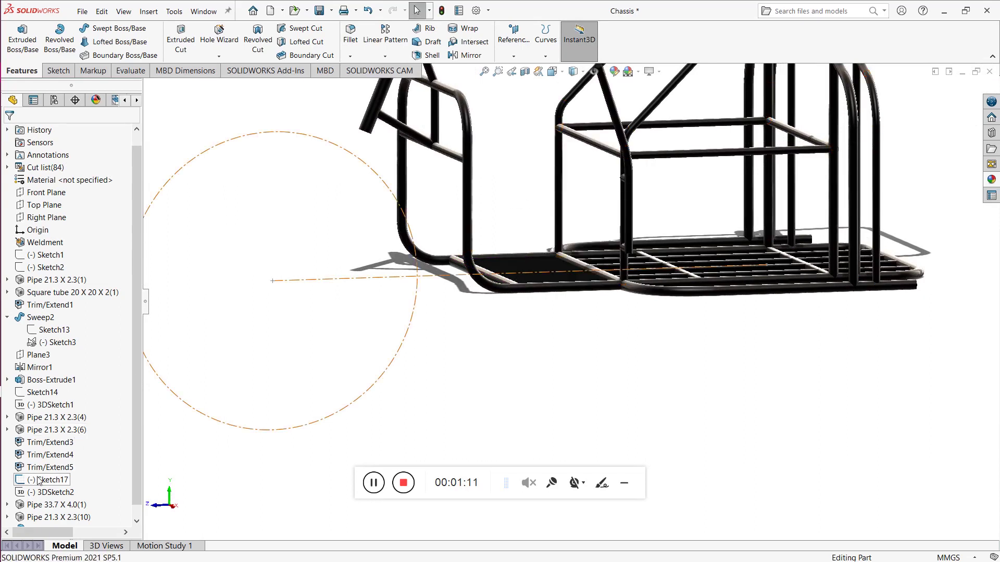
click(53, 405)
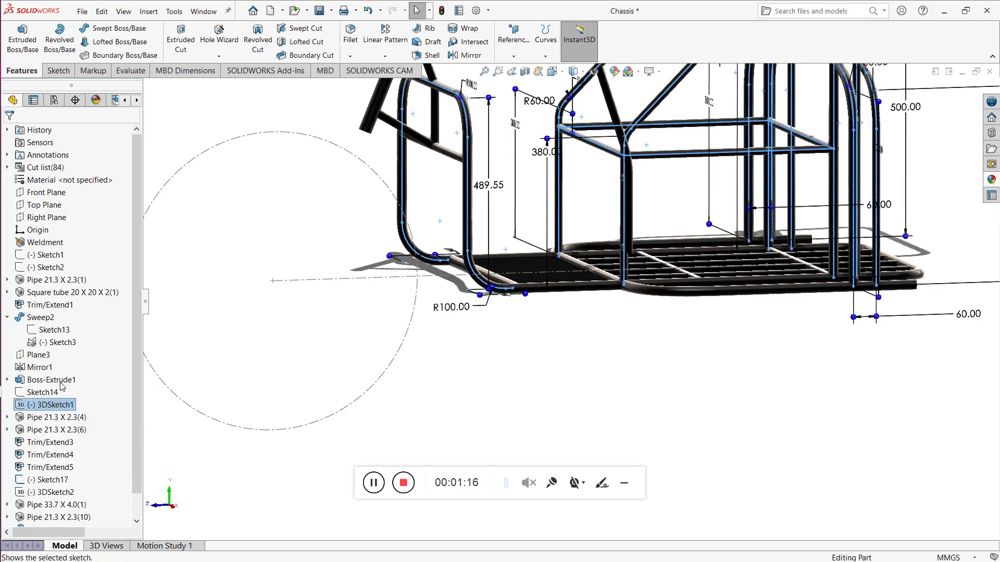
scroll(516, 227, down, 5)
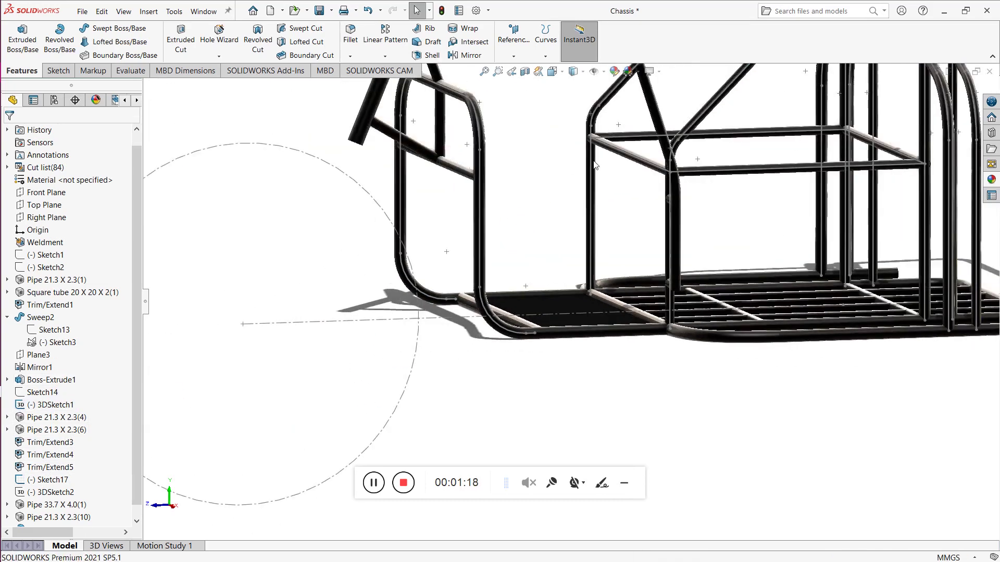
Step: Start a new 3D sketch from the Sketch tools
click(56, 70)
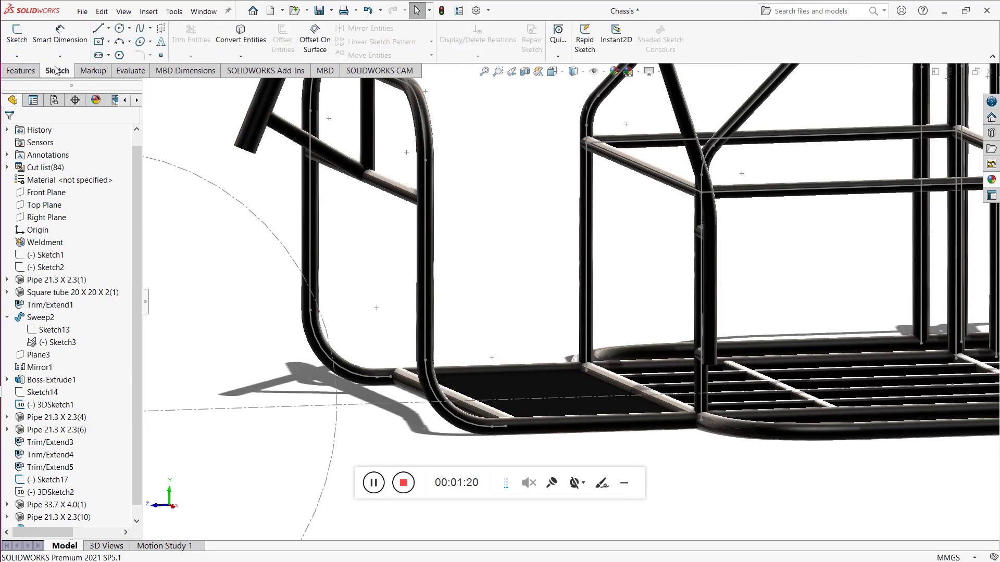
click(19, 56)
click(24, 83)
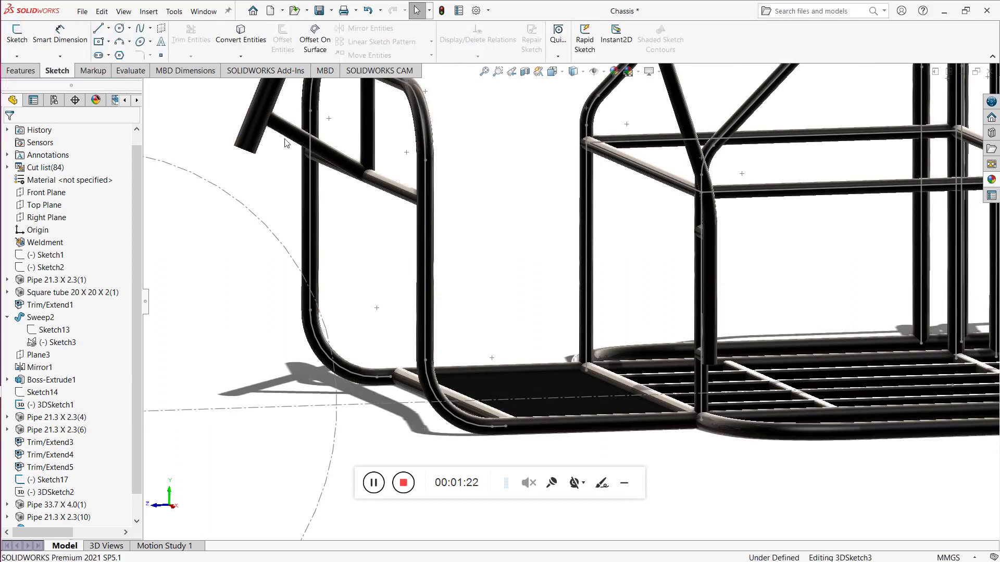
Step: Try a 3 Point Arc and a Line on the vertical tube, cancelling both unfinished entities
click(98, 30)
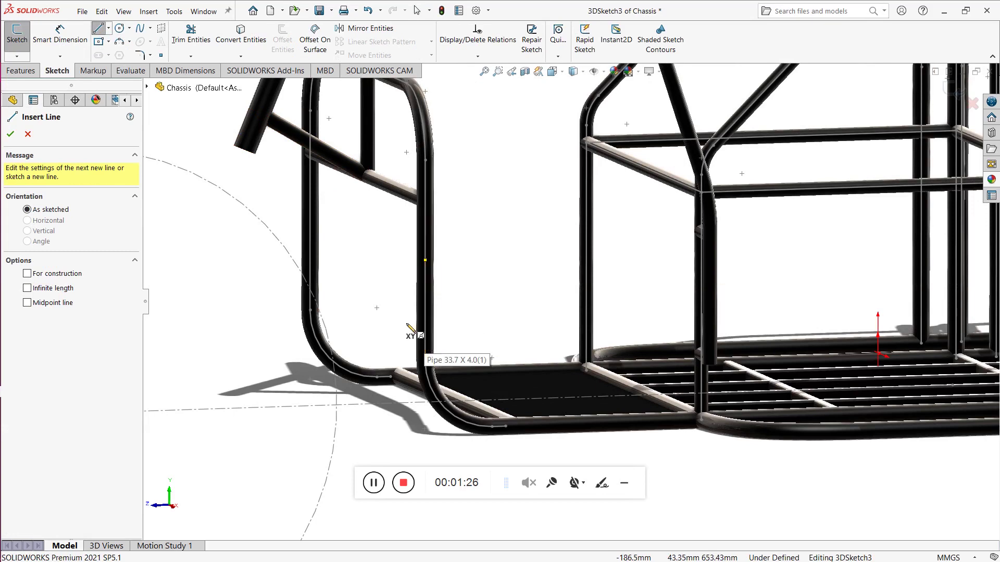
click(129, 41)
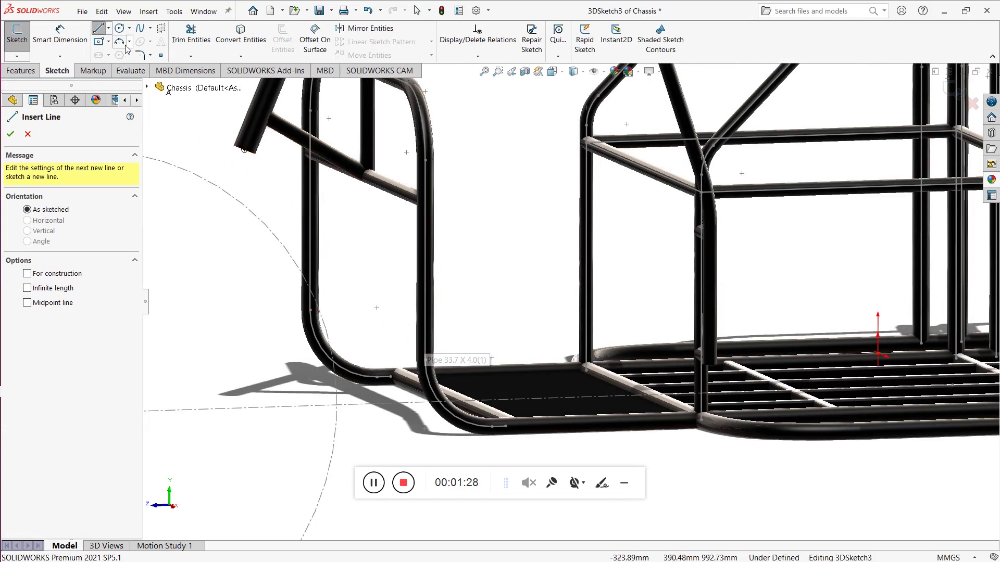
click(135, 72)
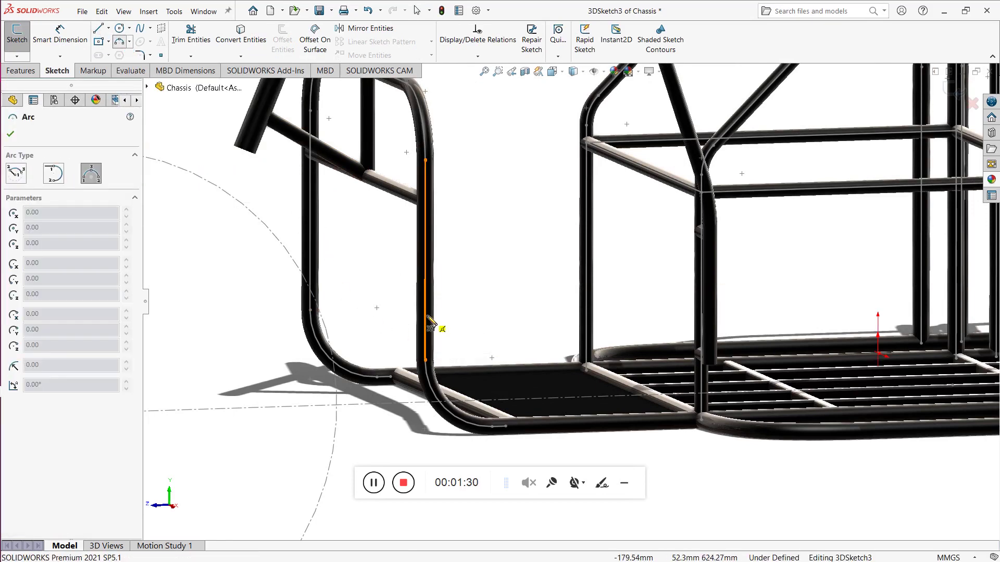
click(431, 316)
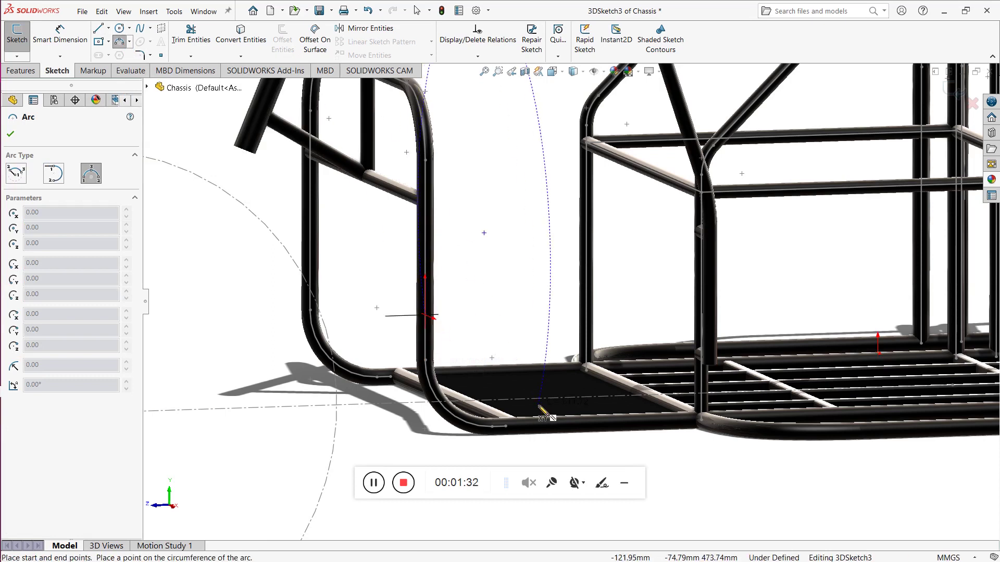
key(Escape)
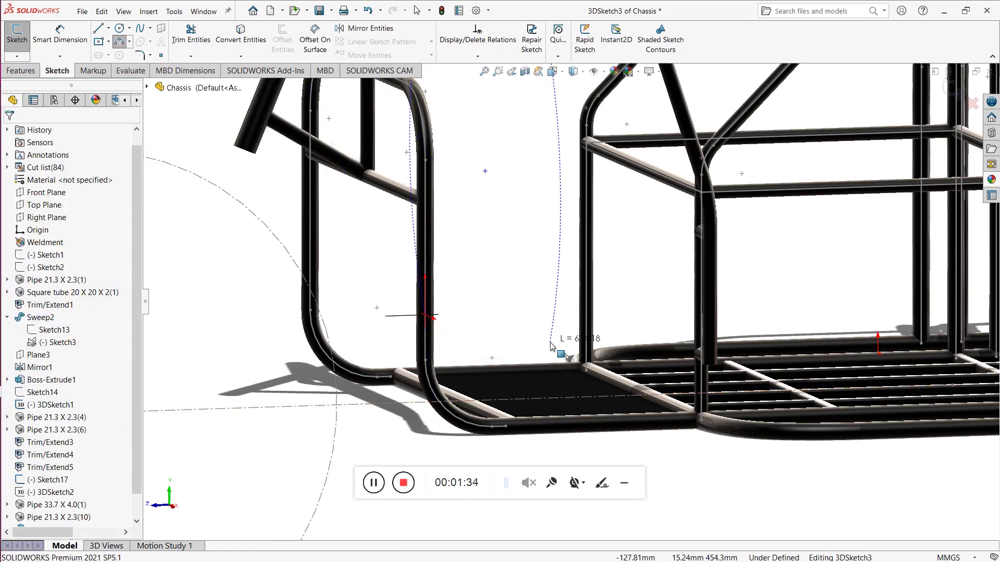
click(100, 29)
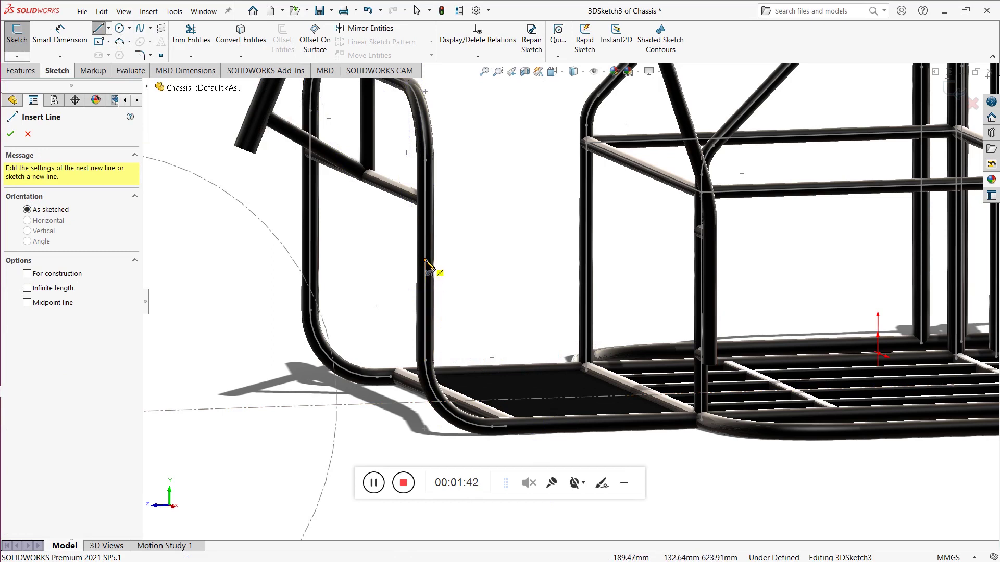
click(427, 300)
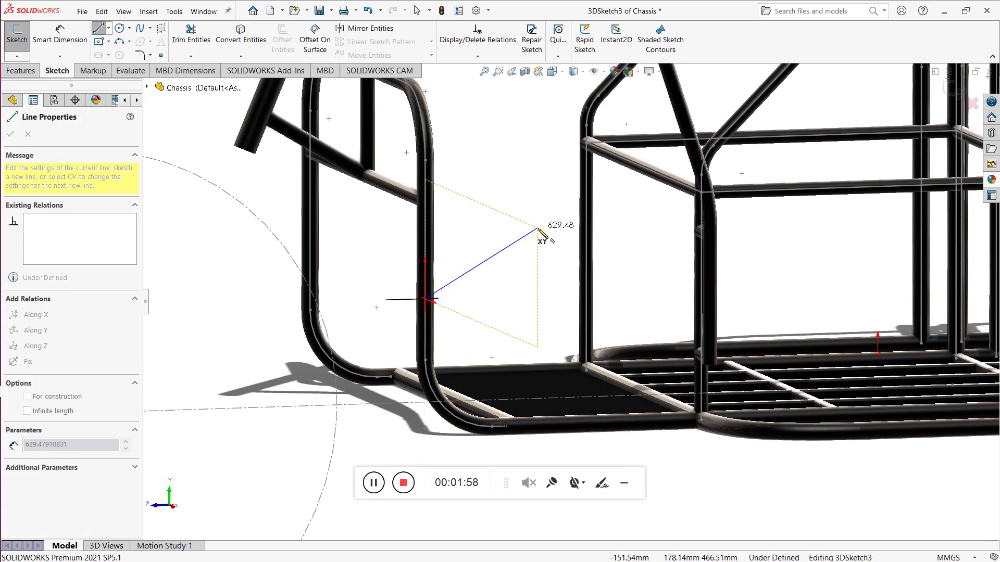
key(Escape)
key(Escape)
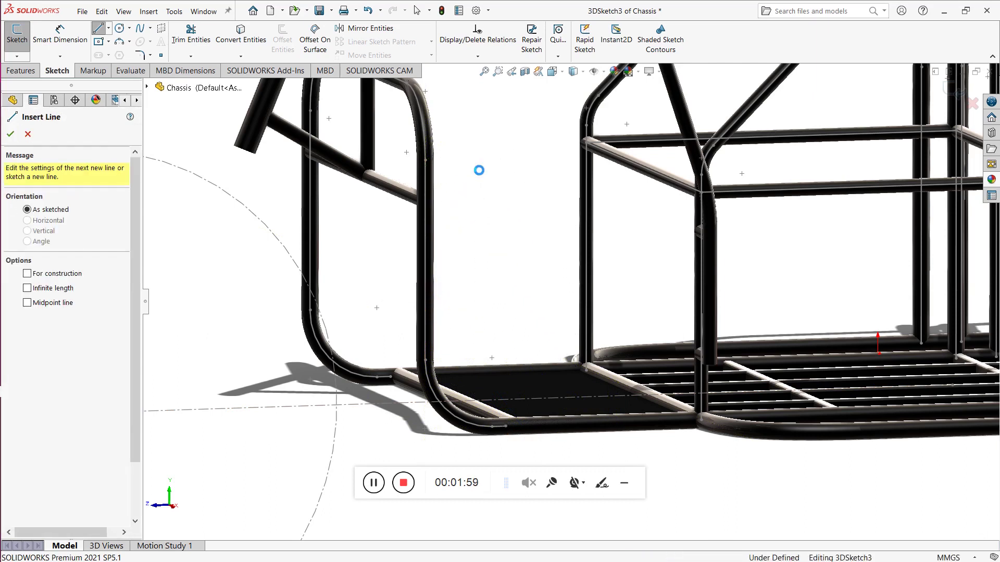
Step: Draw a construction centerline from the floor tube end to the tube corner
click(108, 28)
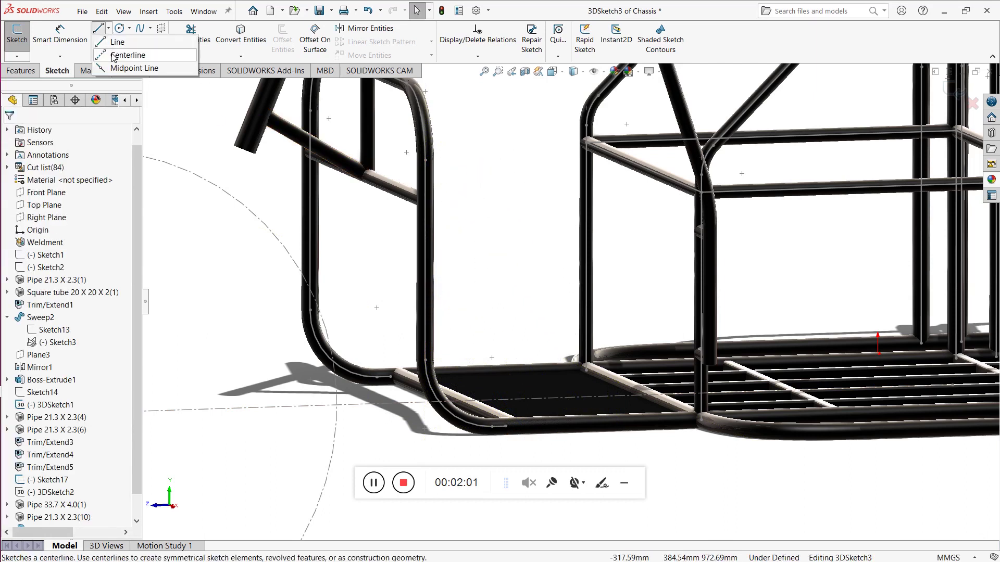
click(125, 51)
click(506, 427)
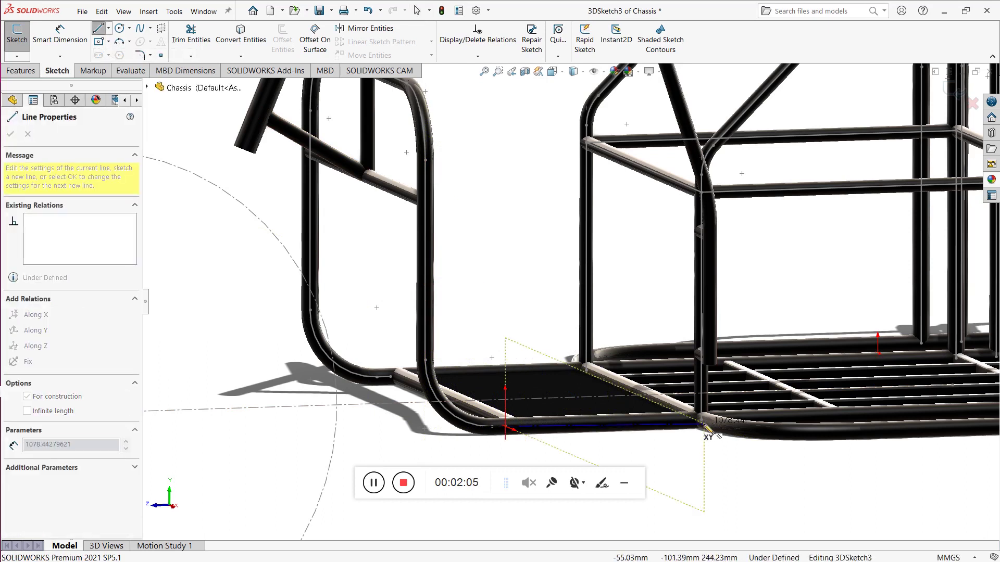
key(Down)
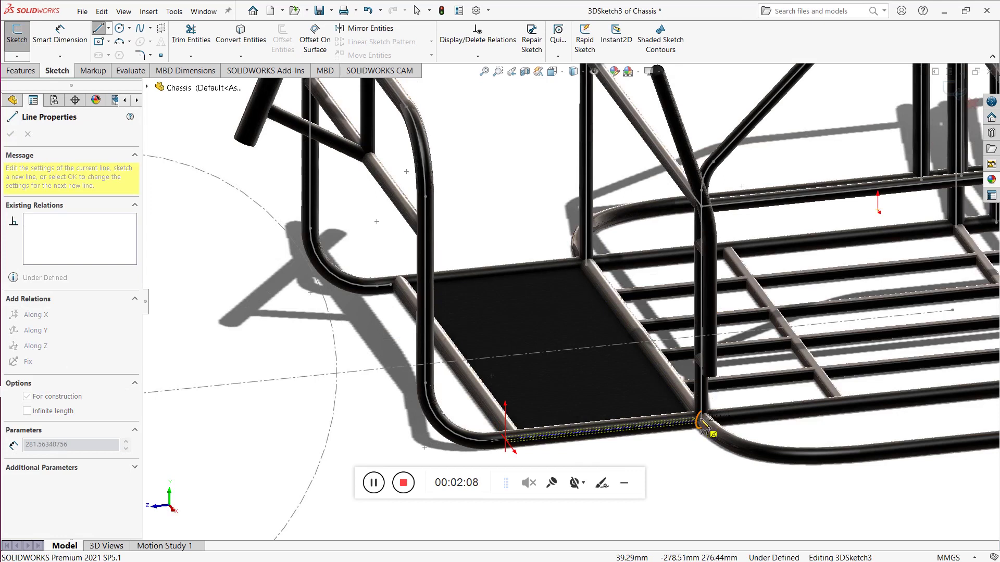
click(702, 419)
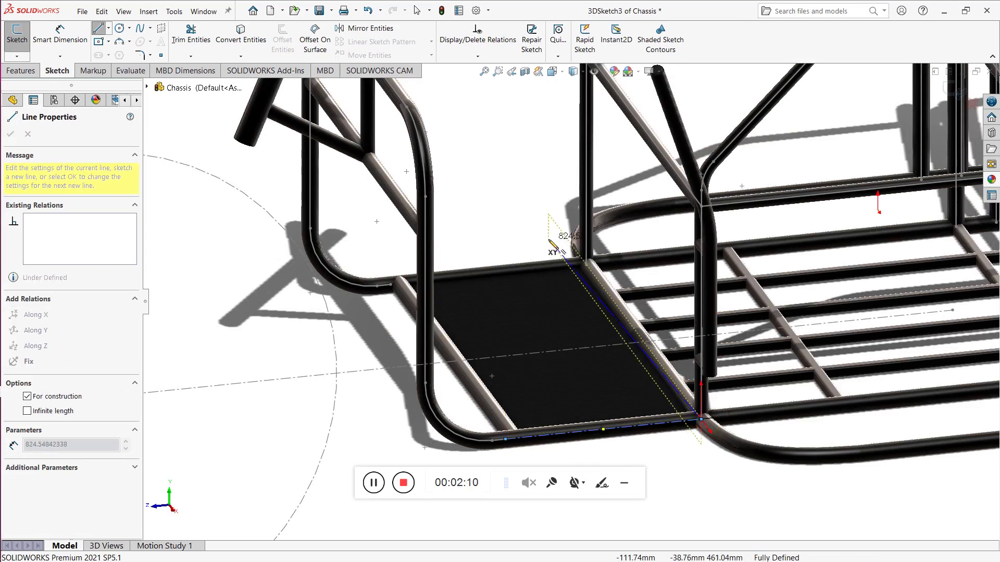
key(Escape)
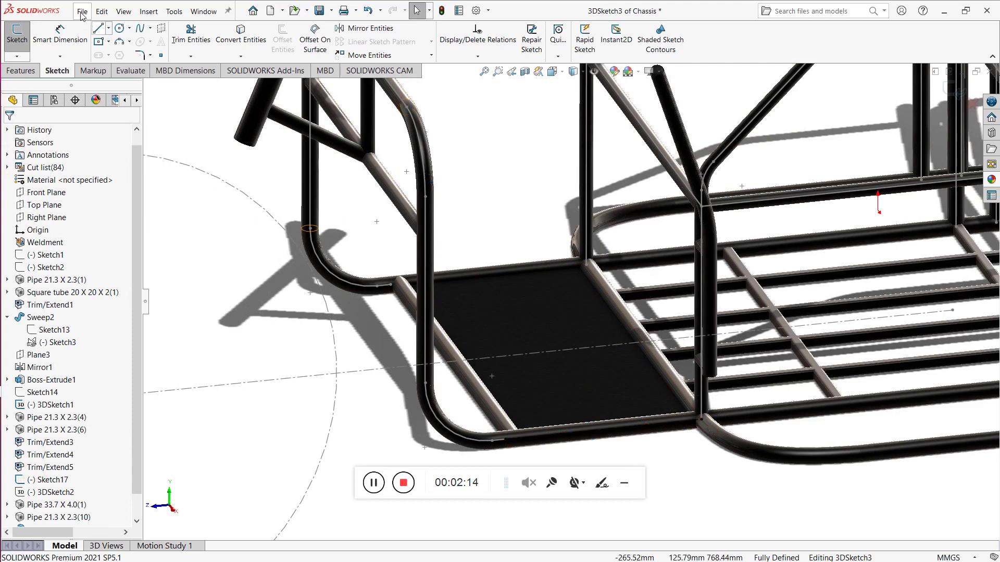
Step: Draw the diagonal brace line from the vertical tube to the front floor rail
click(99, 30)
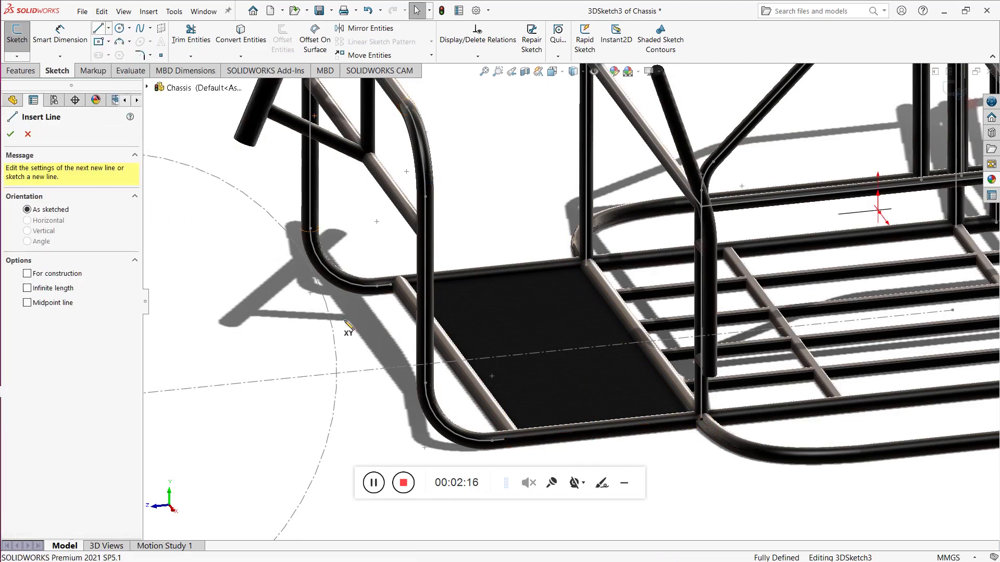
click(429, 315)
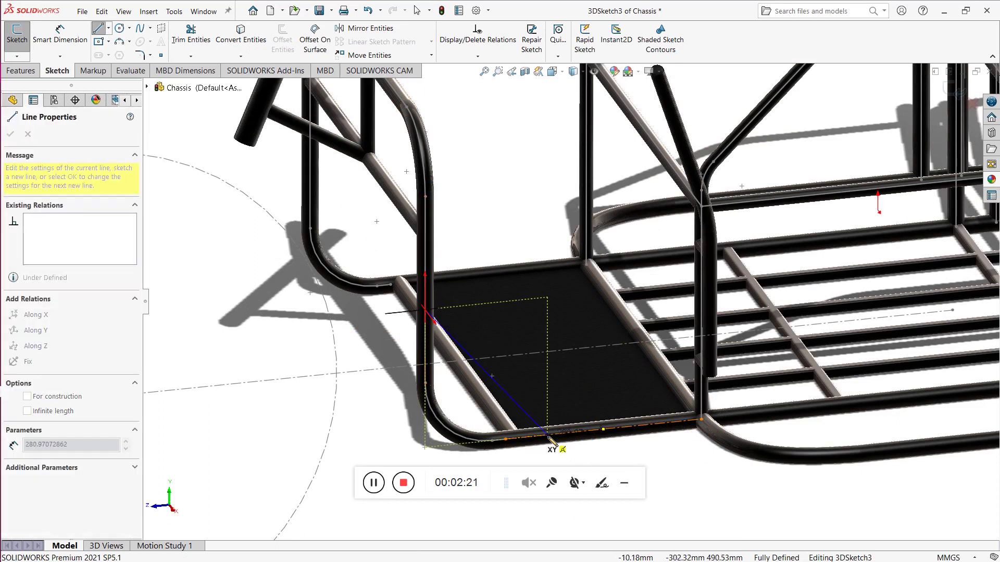
click(546, 434)
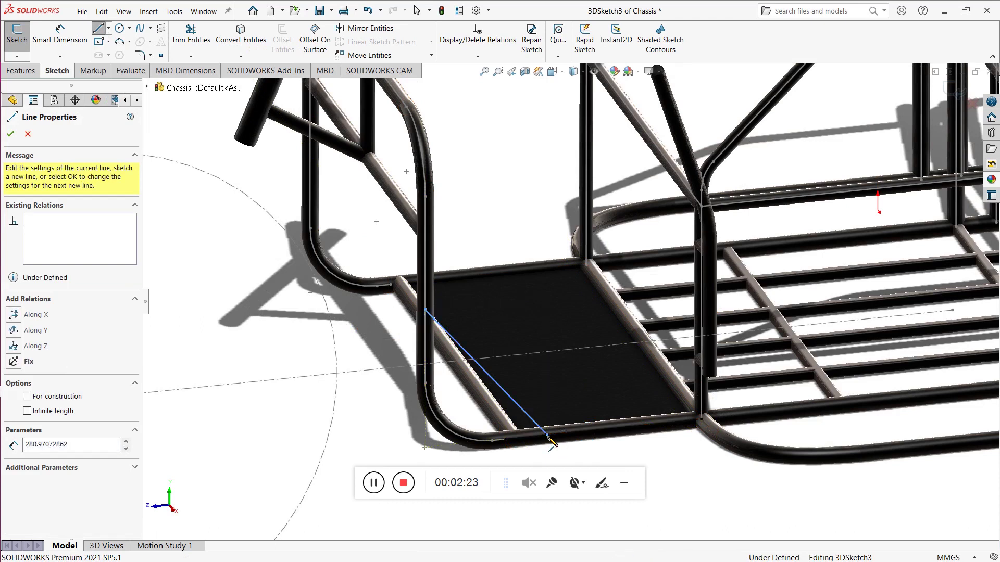
key(Escape)
key(Escape)
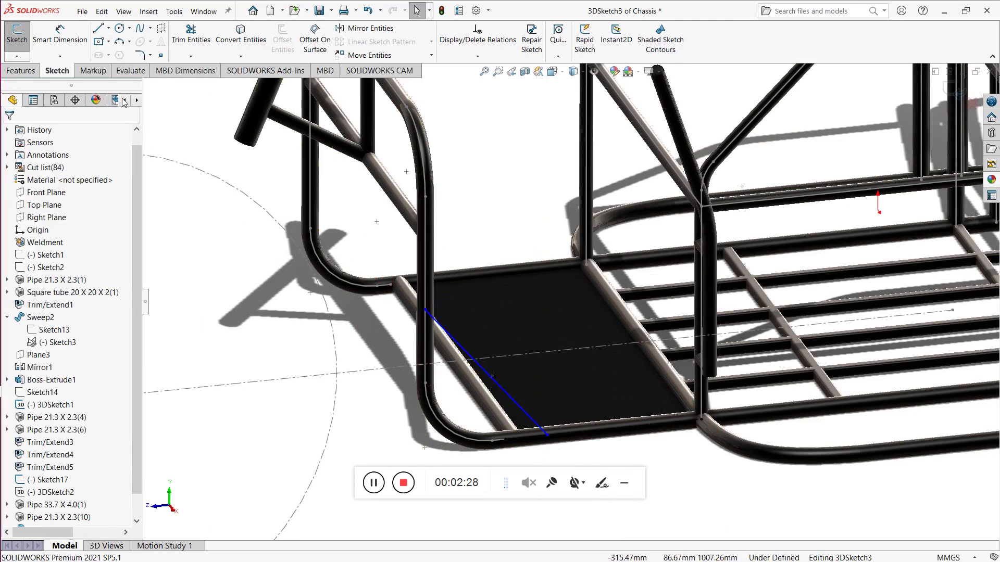
click(108, 28)
click(119, 50)
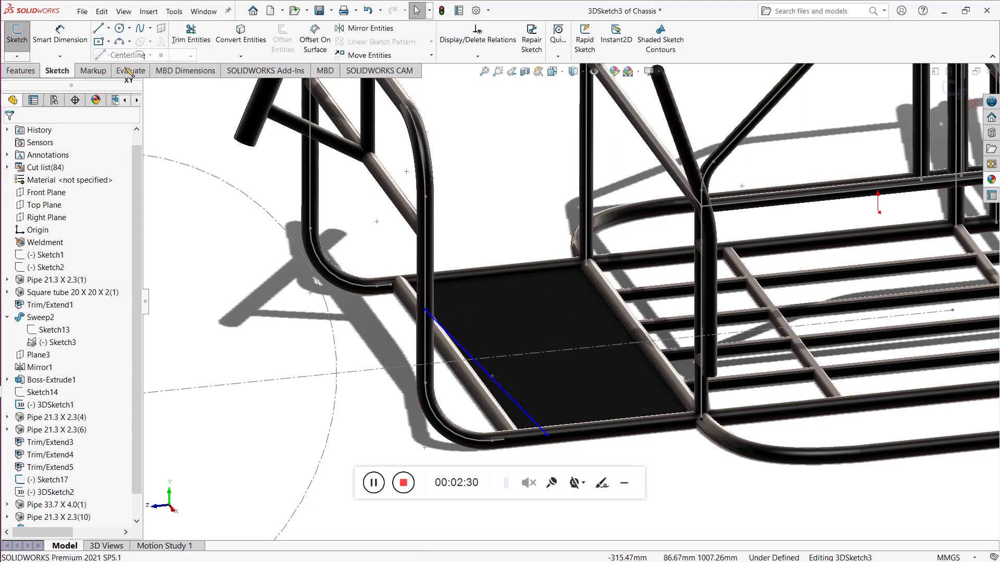
click(555, 438)
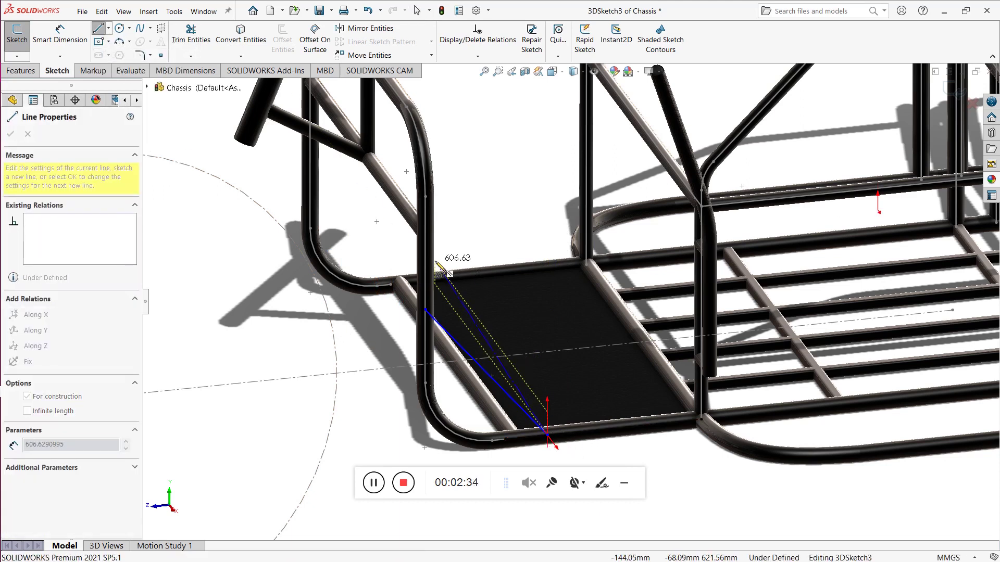
key(Escape)
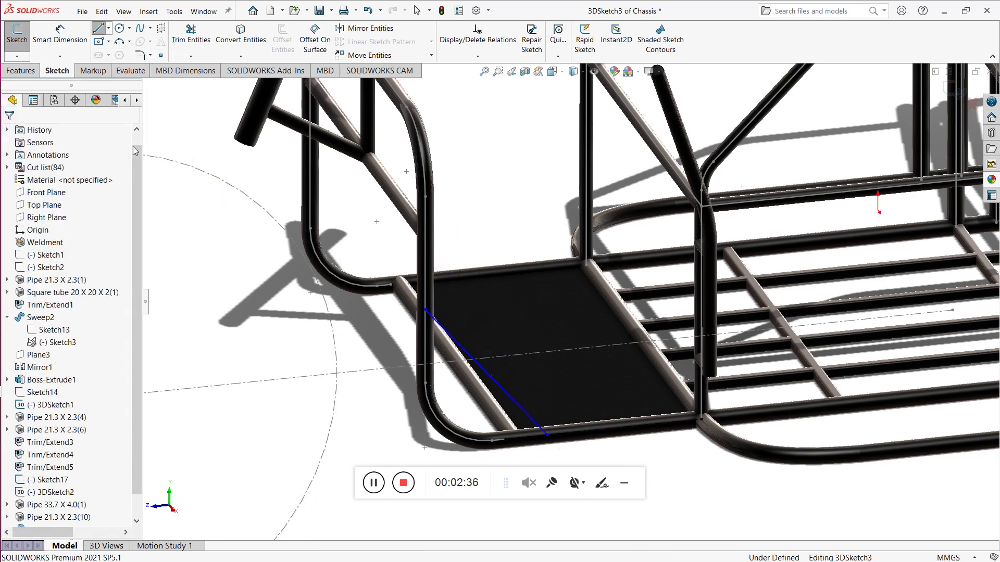
Step: Draw a construction centerline from the tube end to the tube corner
click(108, 29)
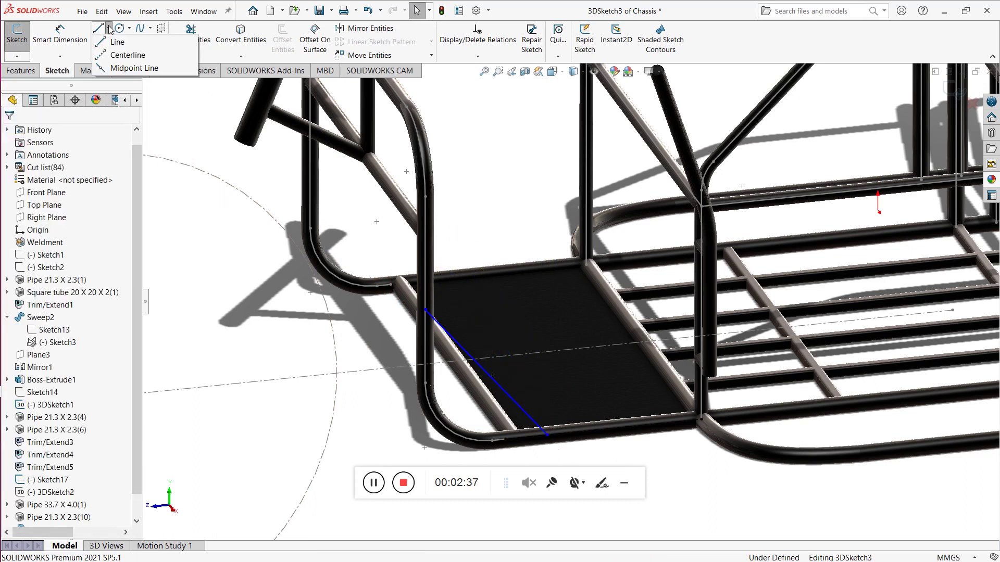
click(123, 53)
click(390, 284)
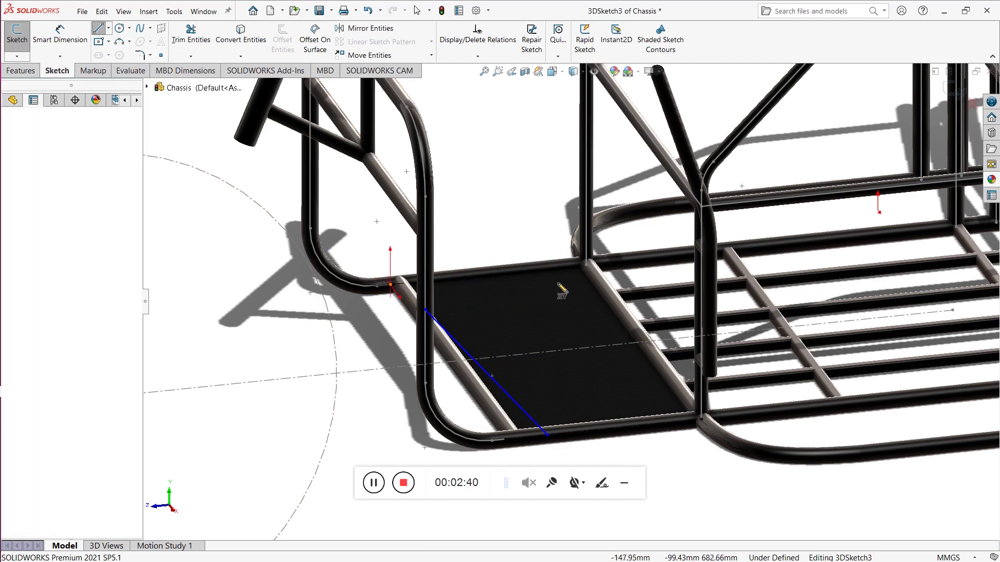
click(587, 265)
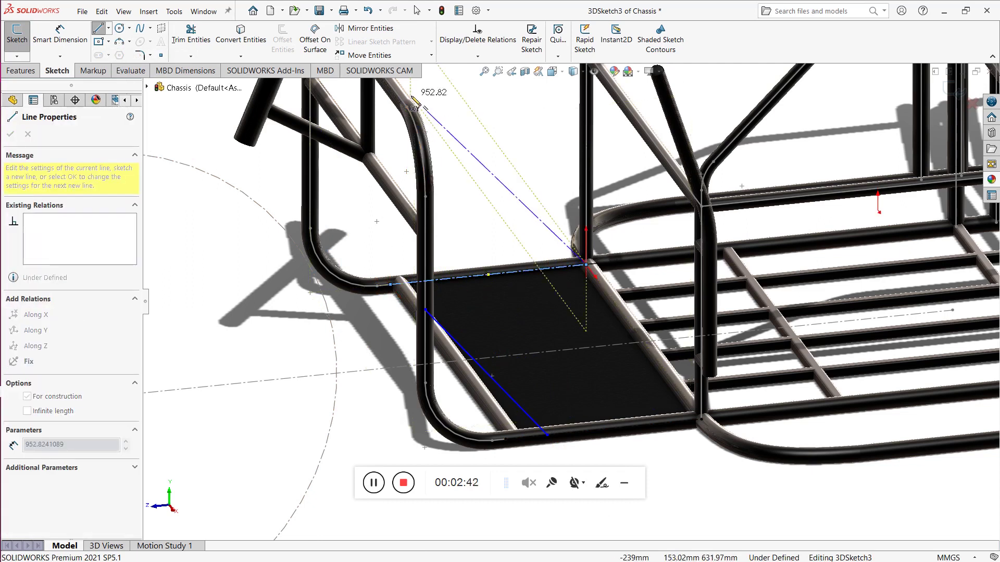
key(Escape)
key(Escape)
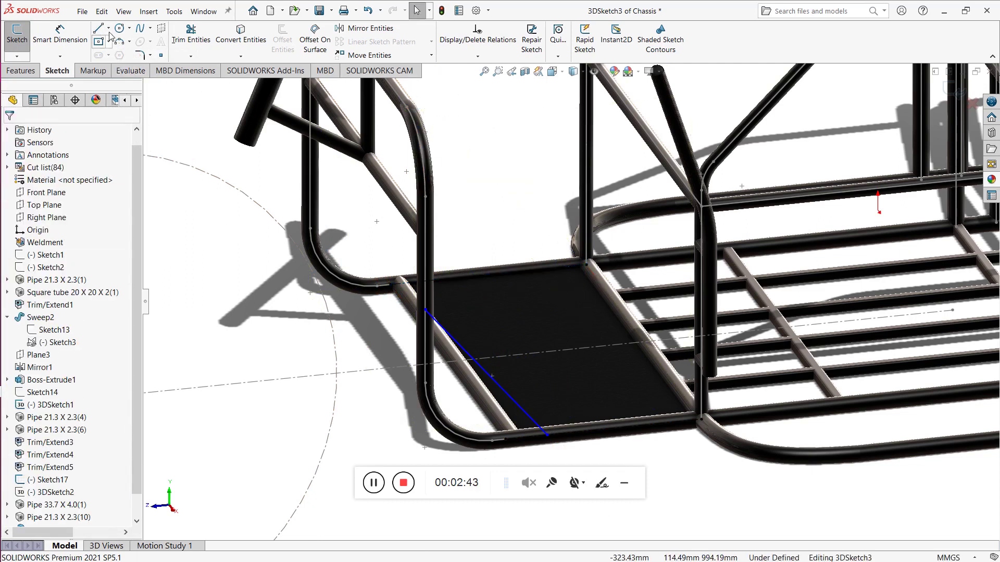
Step: Add two 620-length centerlines, from the brace line's endpoint and from the tube edge
click(108, 29)
click(128, 52)
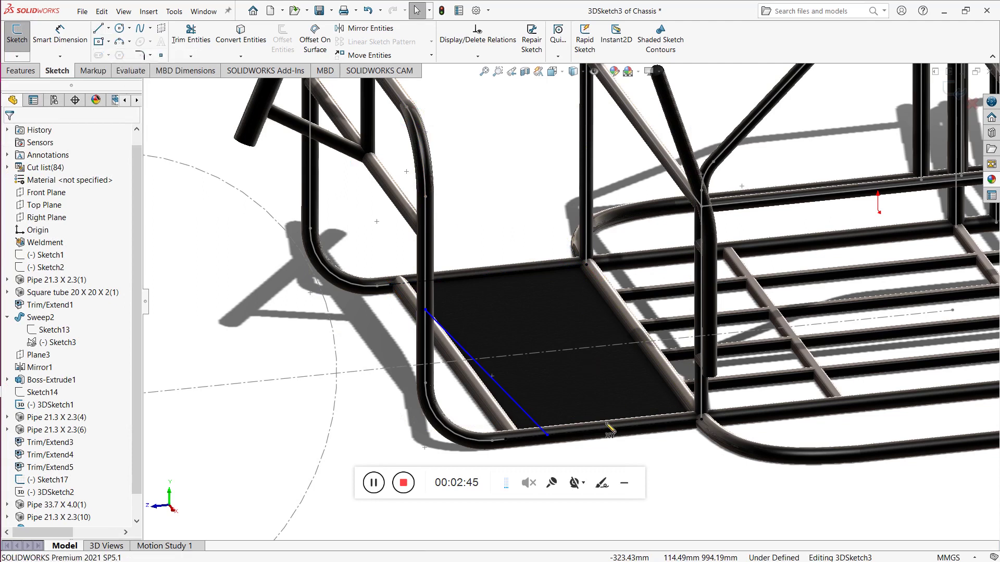
click(547, 436)
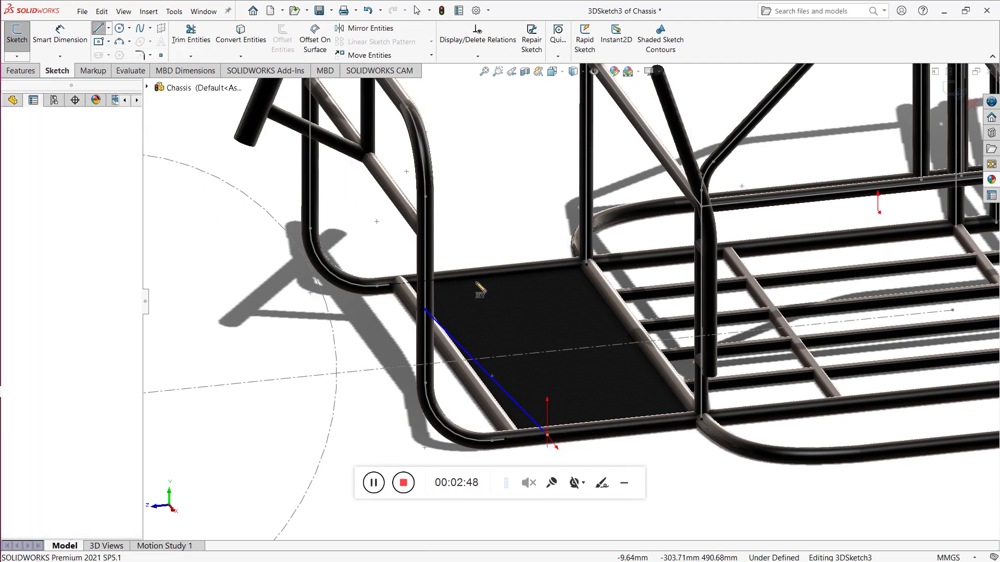
click(436, 284)
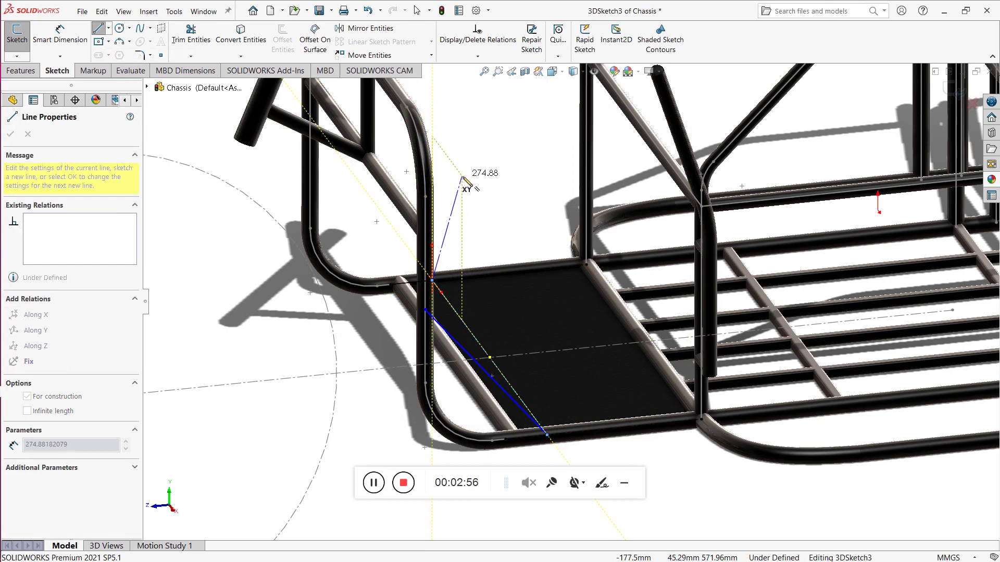
key(Escape)
key(Escape)
click(108, 30)
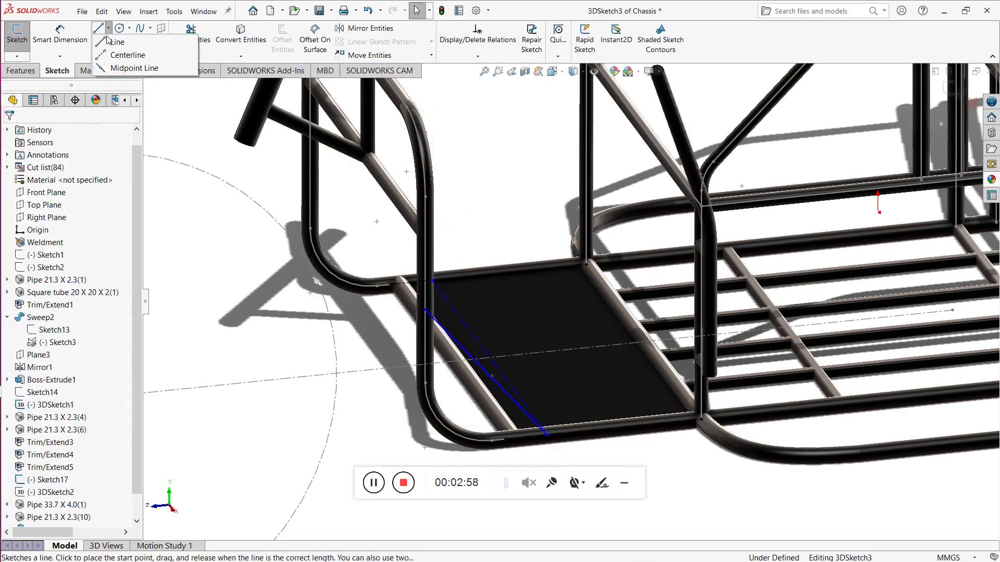
click(117, 55)
click(426, 311)
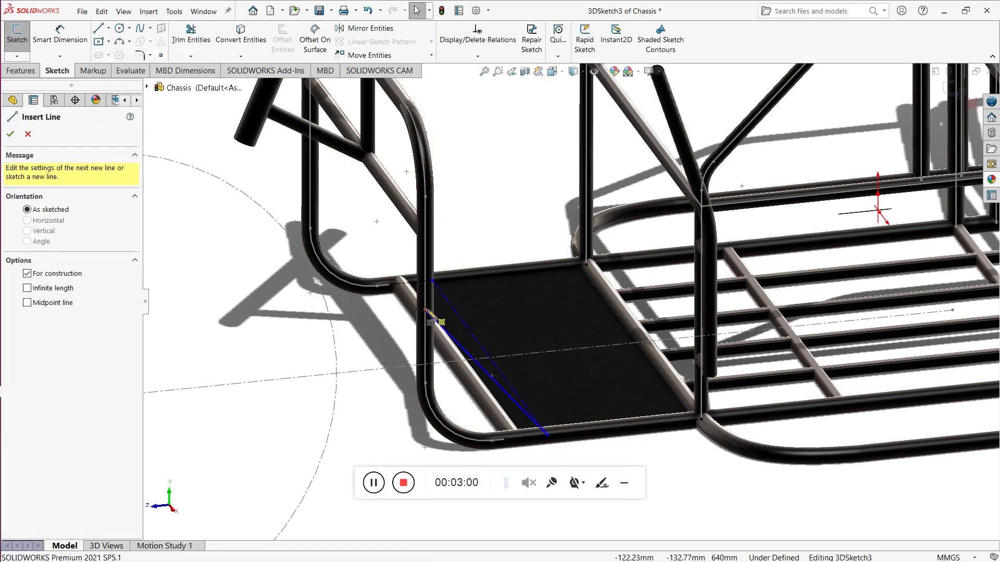
click(312, 158)
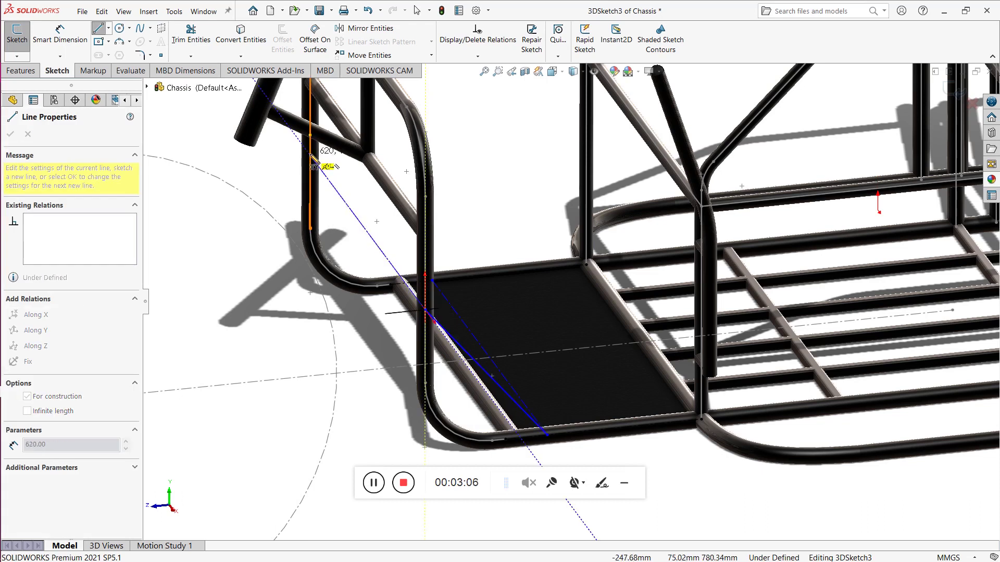
key(Escape)
key(Escape)
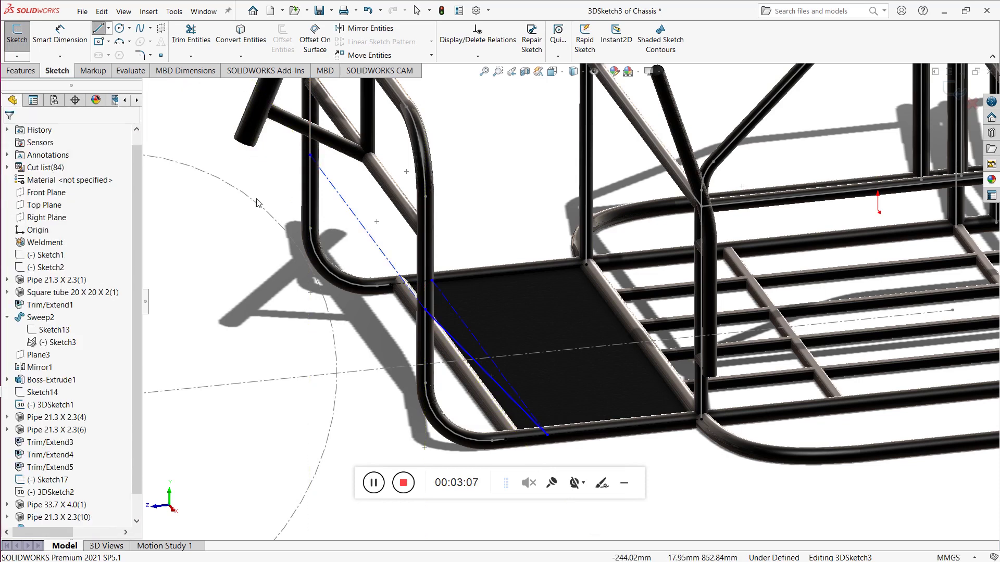
Step: Draw a brace line from the upper tube end to the front tube corner
click(98, 29)
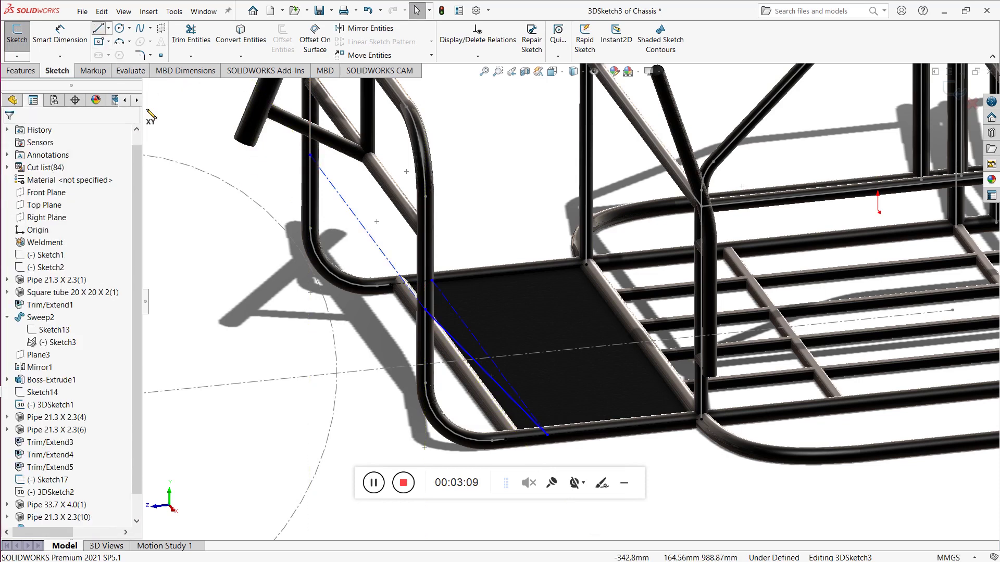
click(310, 157)
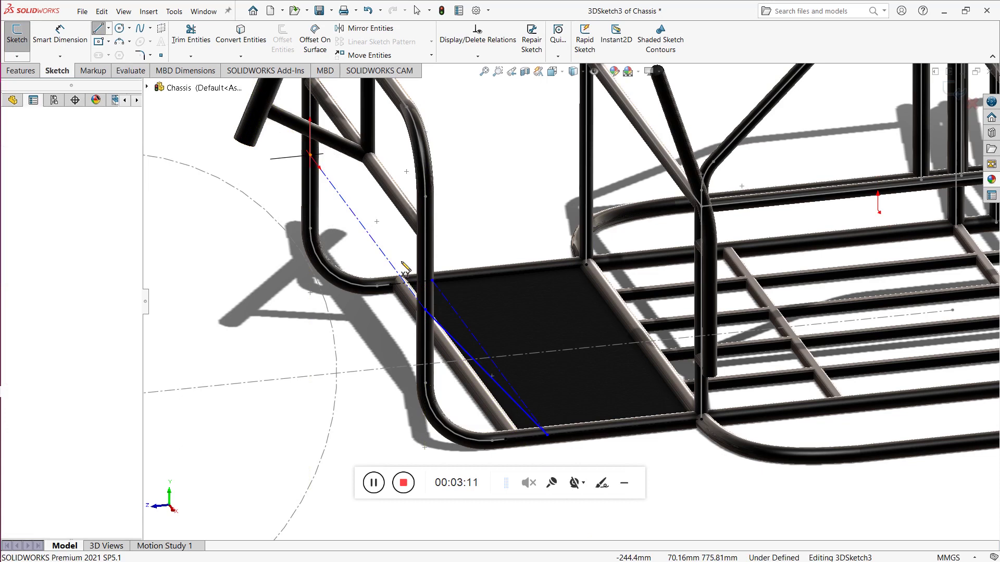
click(433, 281)
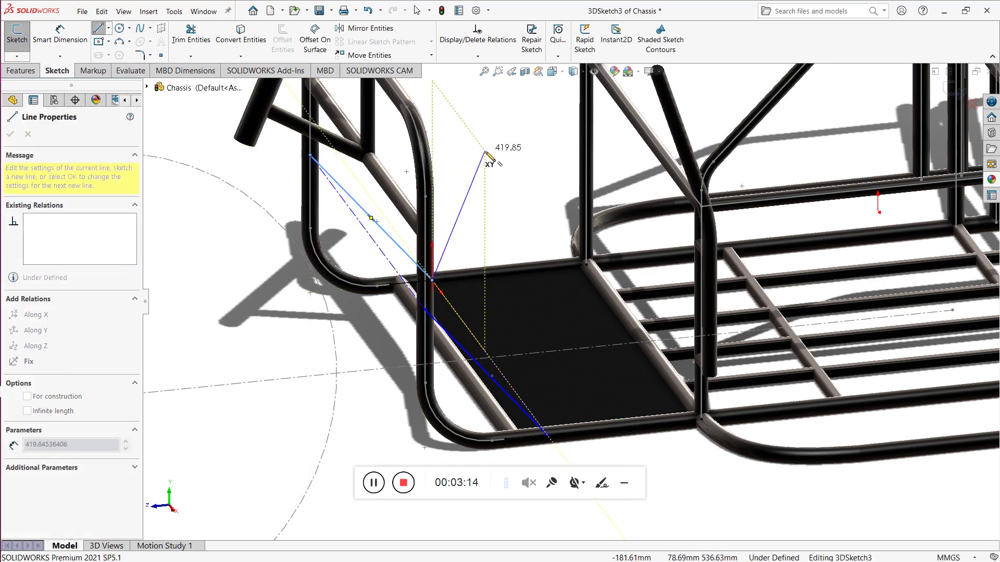
key(Escape)
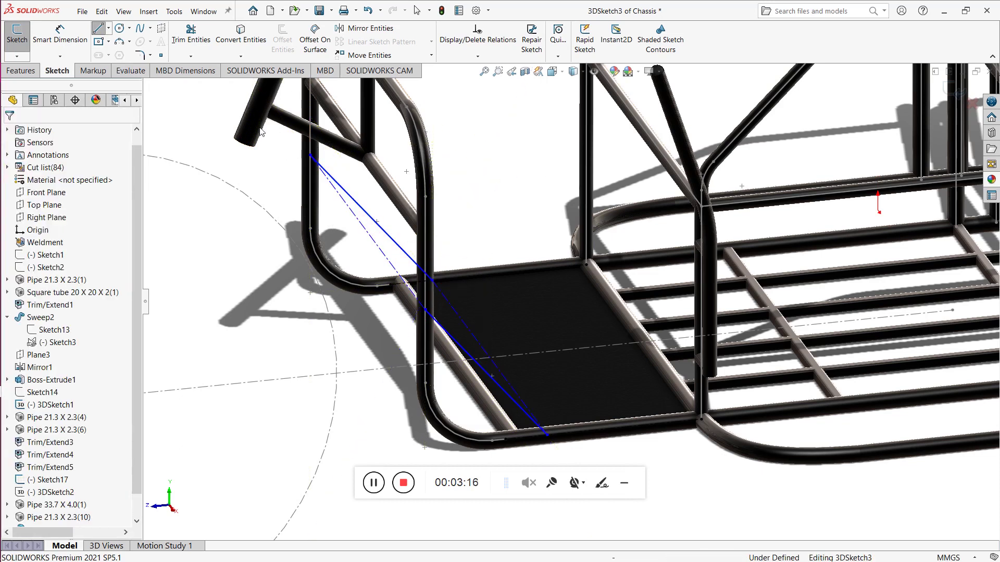
click(191, 34)
Step: Trim the excess part of the brace line against the frame pipe
click(373, 243)
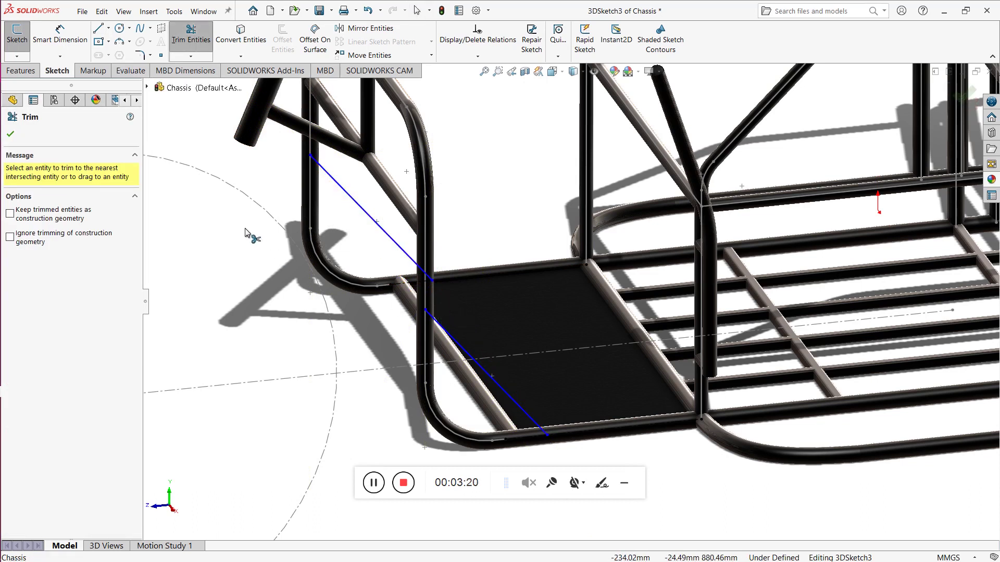
scroll(461, 301, up, 3)
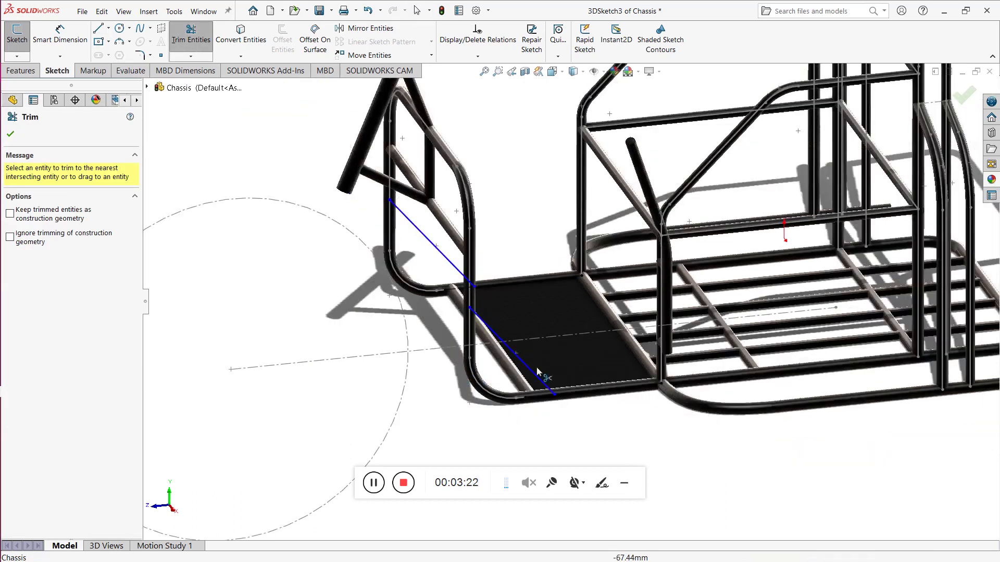
scroll(658, 408, down, 3)
scroll(655, 368, up, 2)
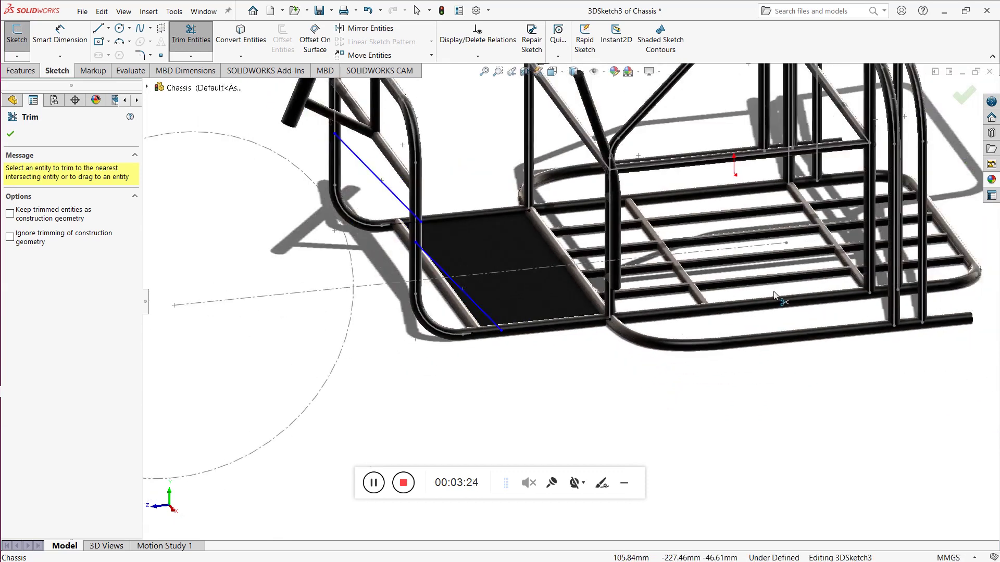
scroll(774, 296, down, 2)
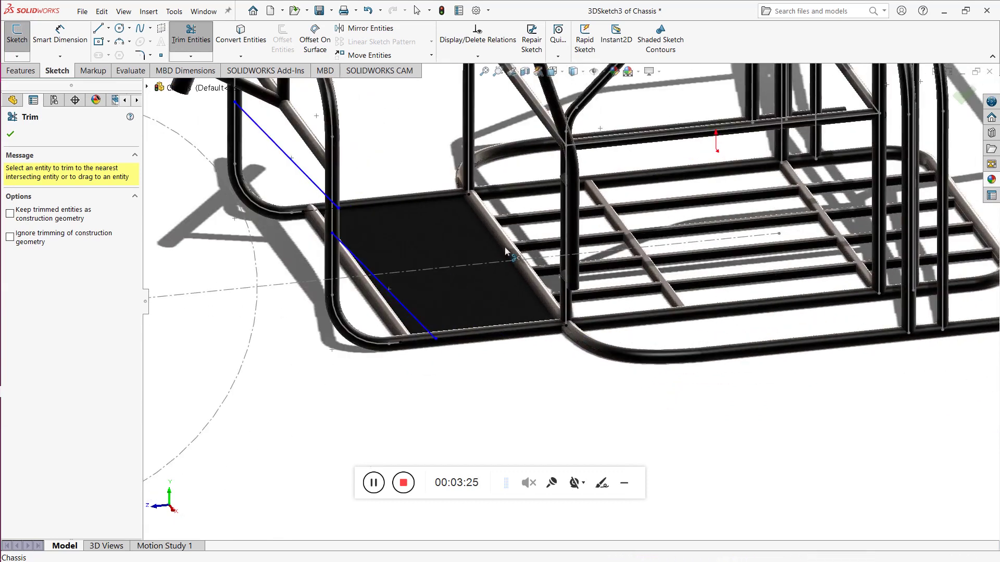
Step: Draw two construction centerlines across the neighbouring bay between its tube corners
click(108, 29)
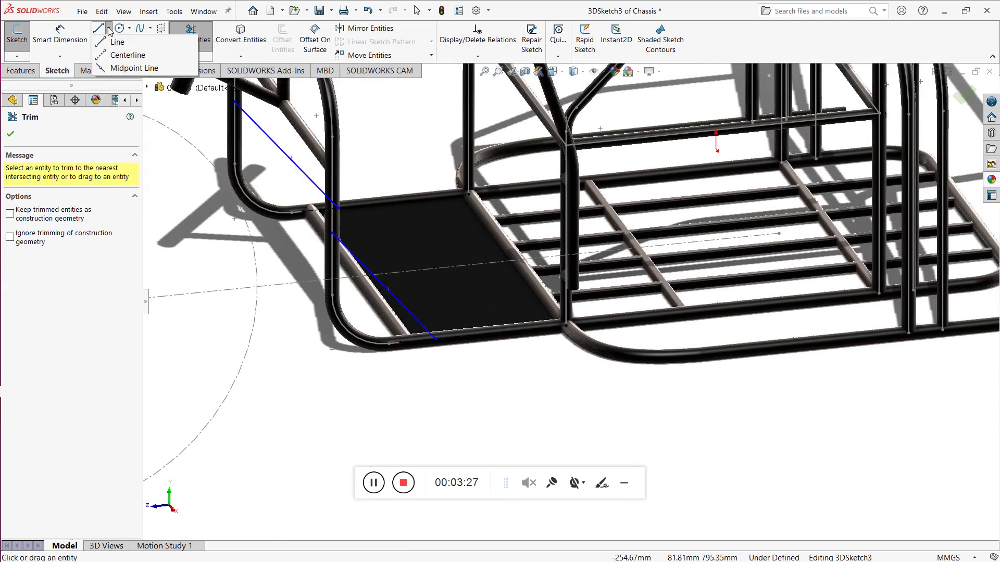
click(127, 54)
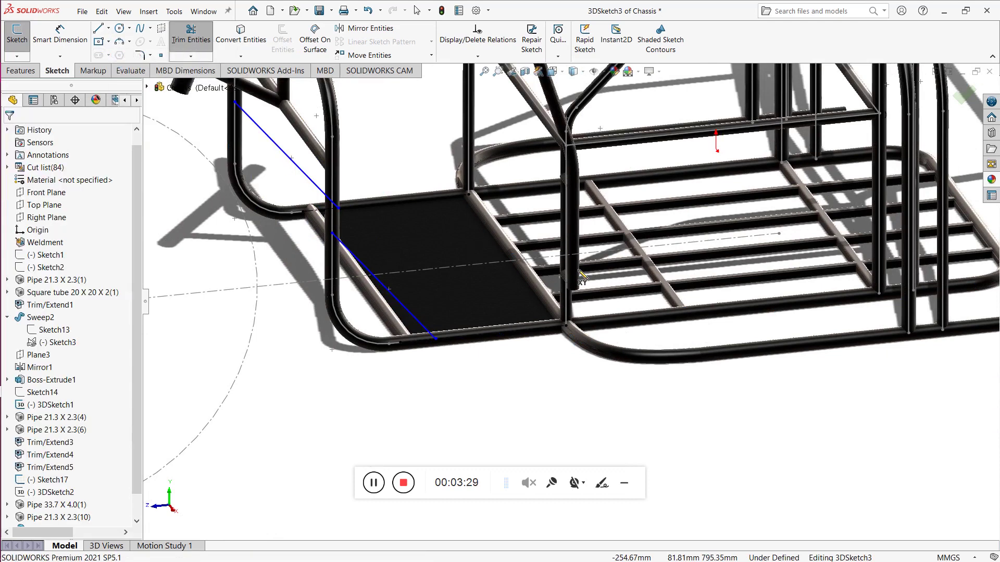
click(566, 326)
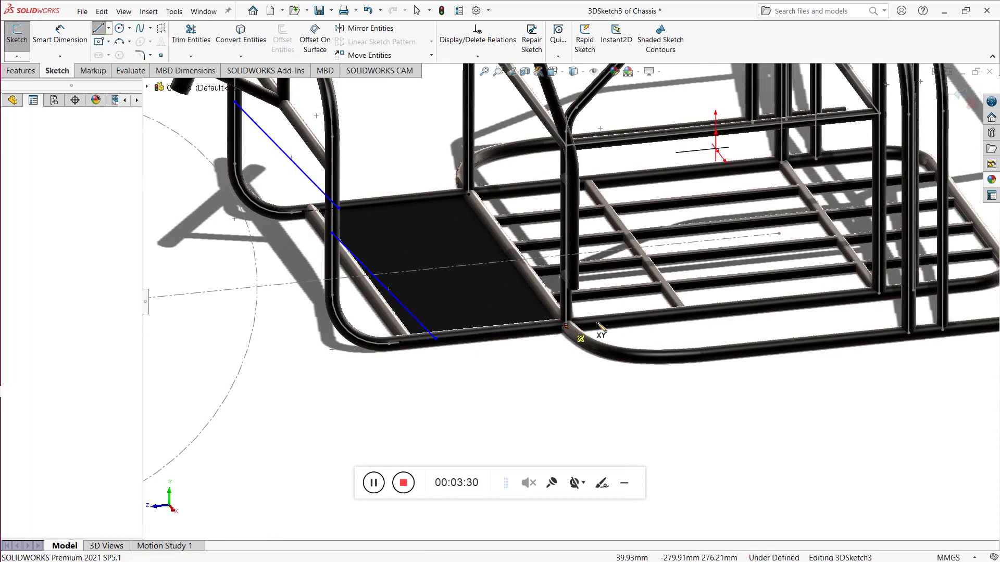
click(879, 293)
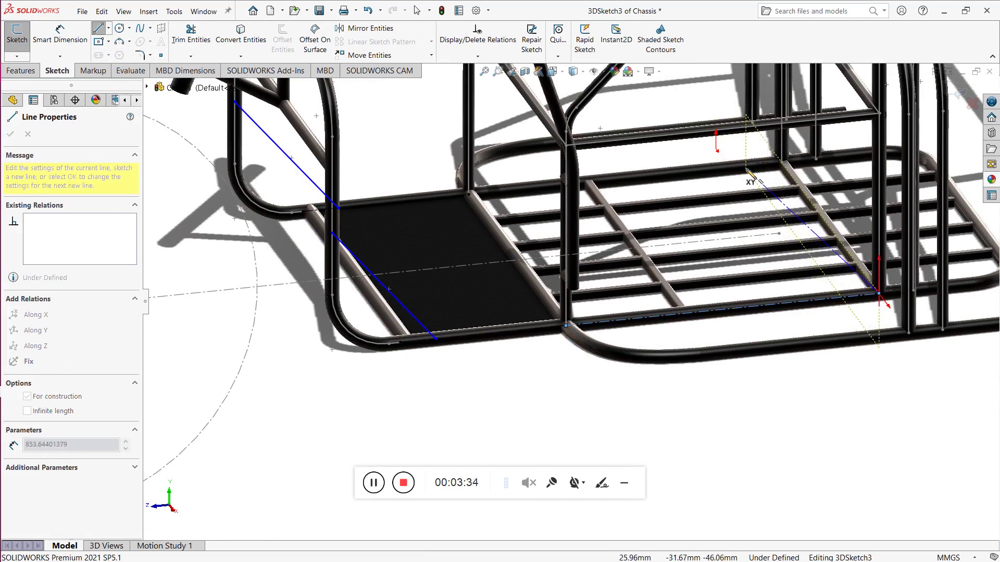
key(Escape)
key(Escape)
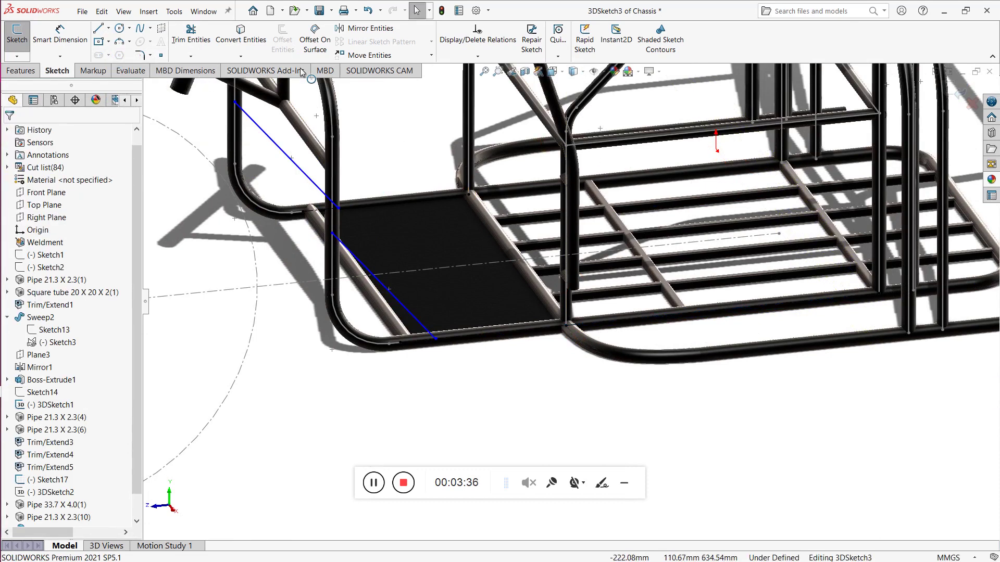
click(109, 29)
click(130, 52)
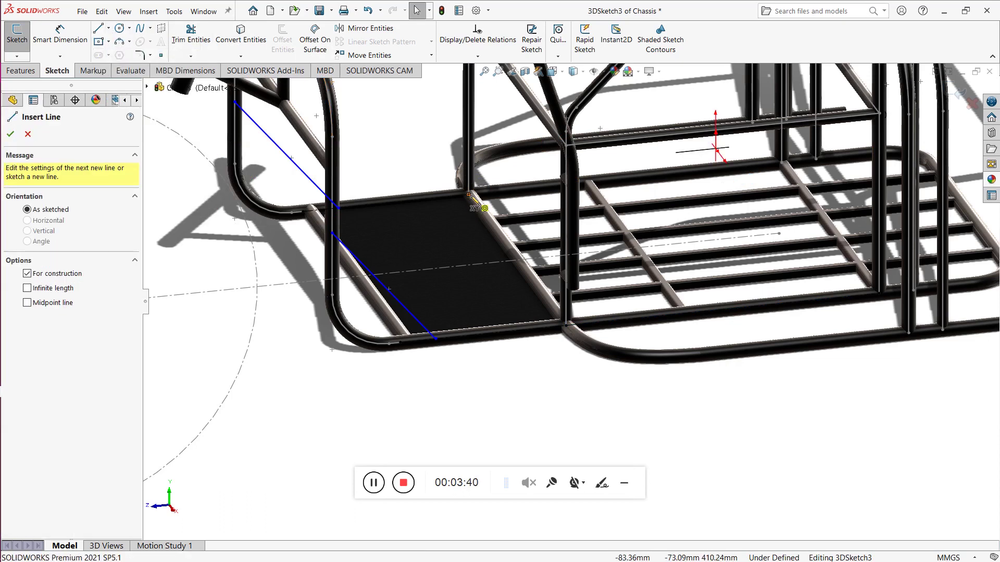
click(468, 195)
click(781, 163)
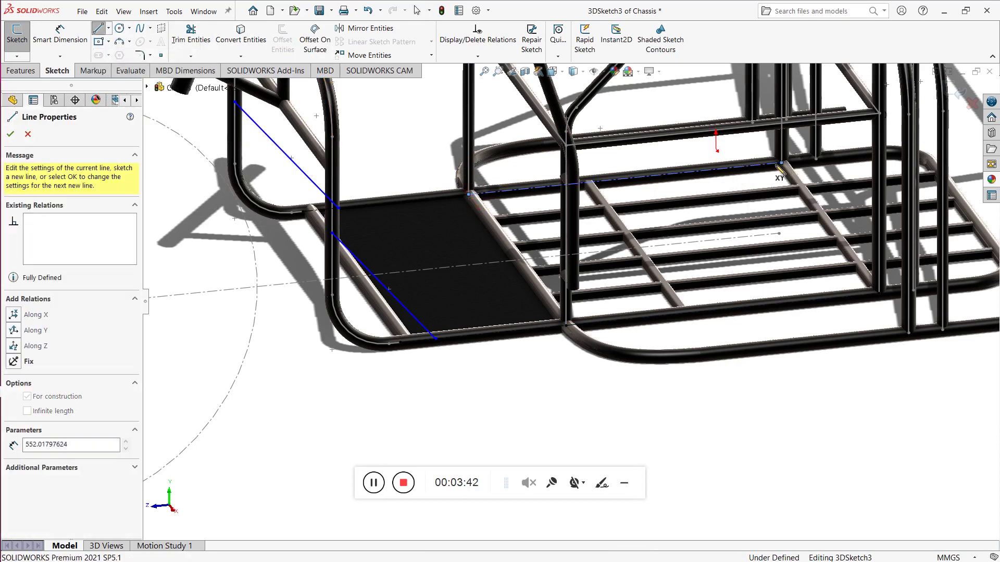
key(Escape)
key(Escape)
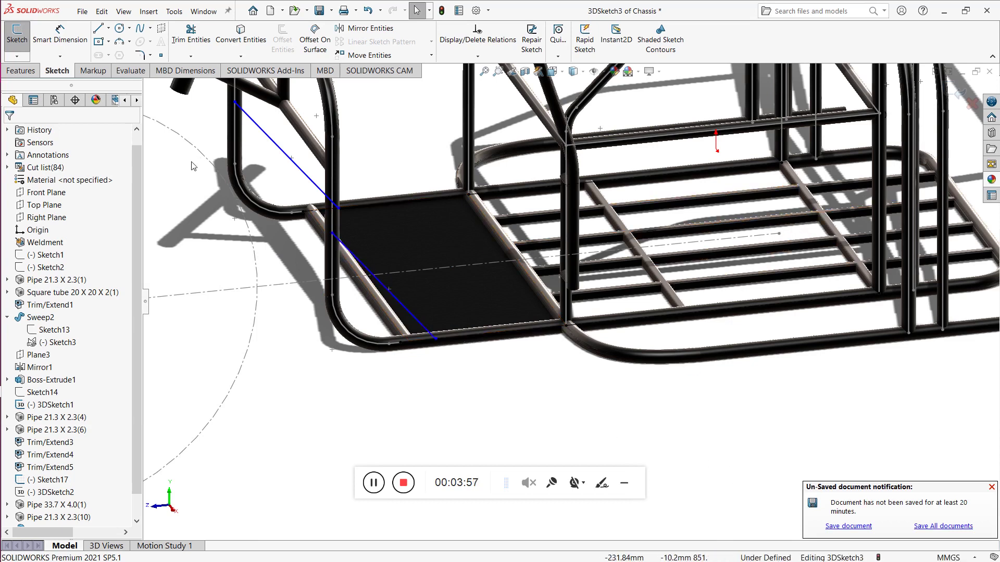
Step: Draw a short vertical line down from the tube edge below the frame
click(110, 29)
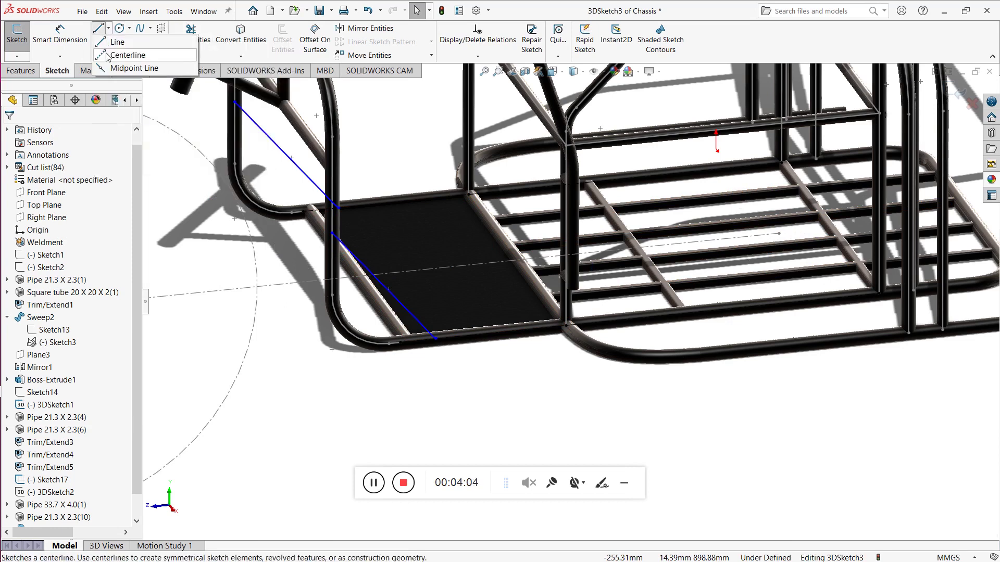
click(116, 52)
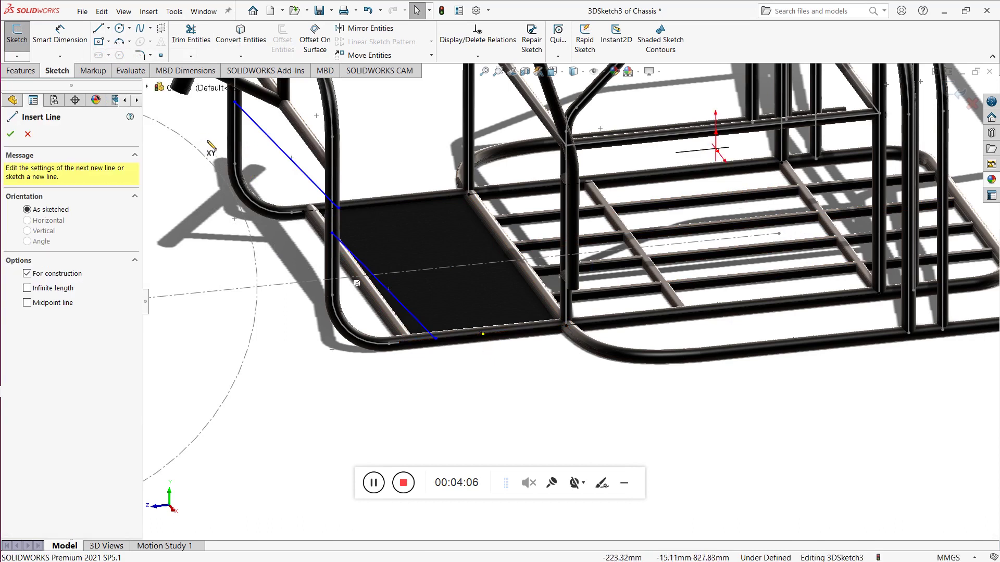
click(108, 29)
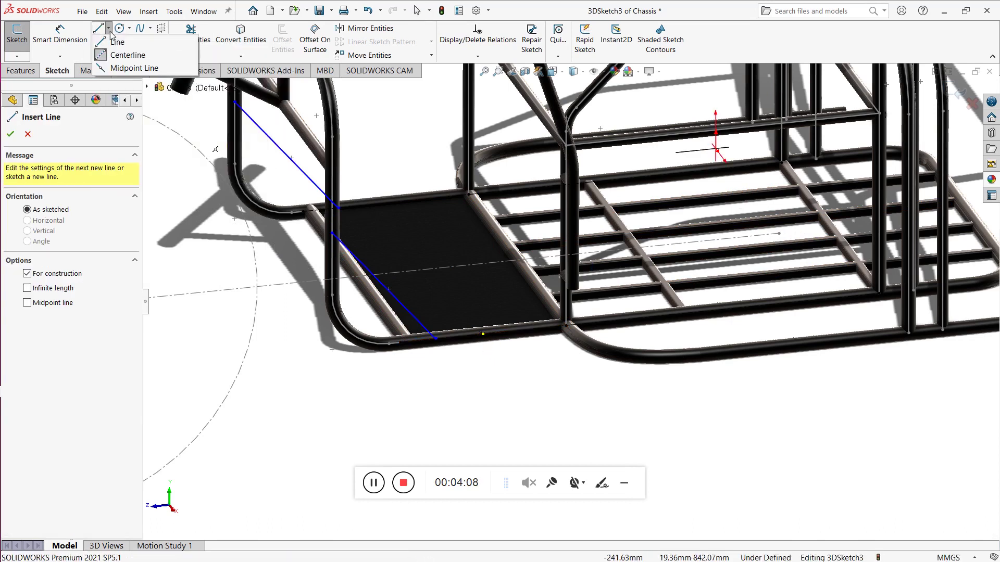
click(114, 42)
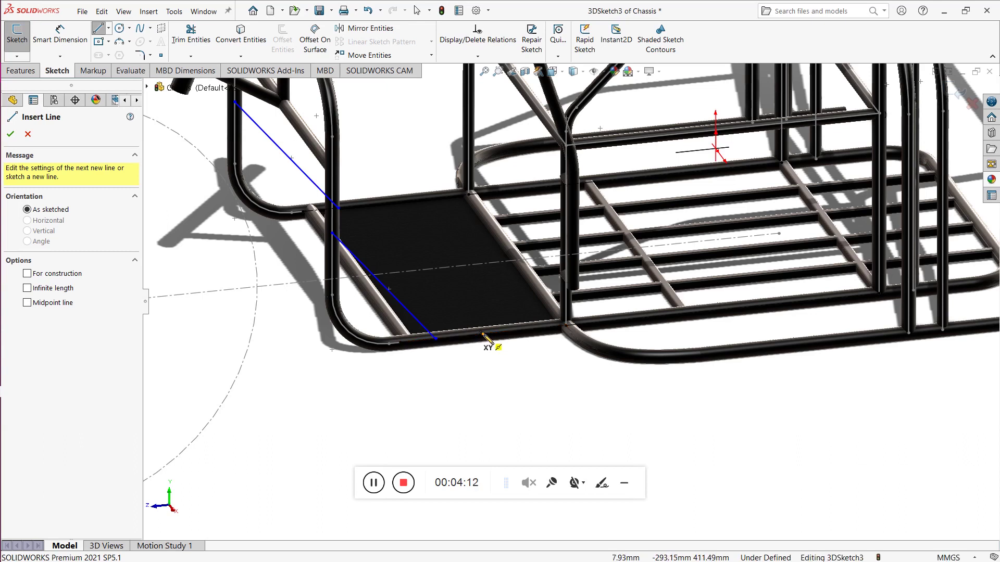
click(482, 334)
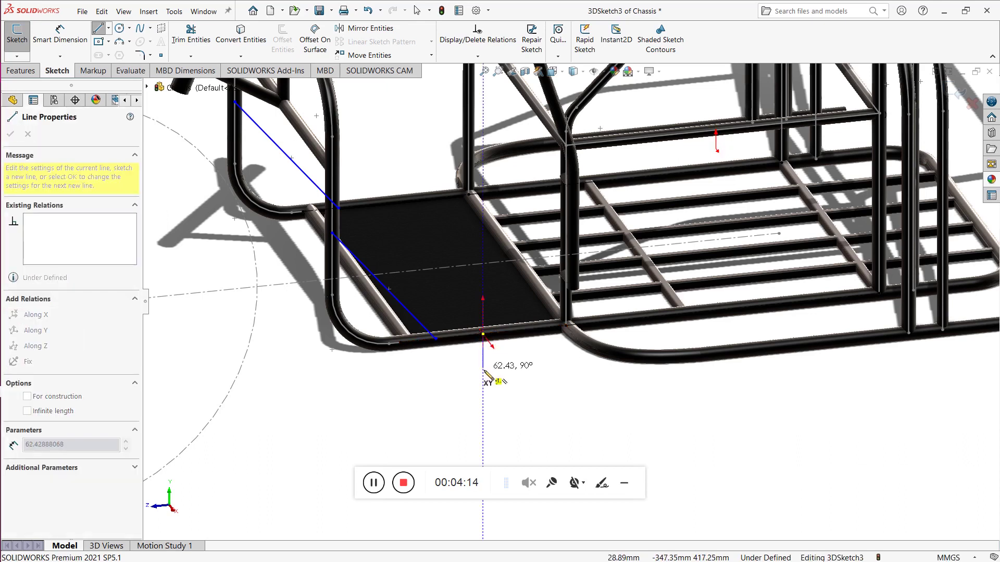
click(484, 370)
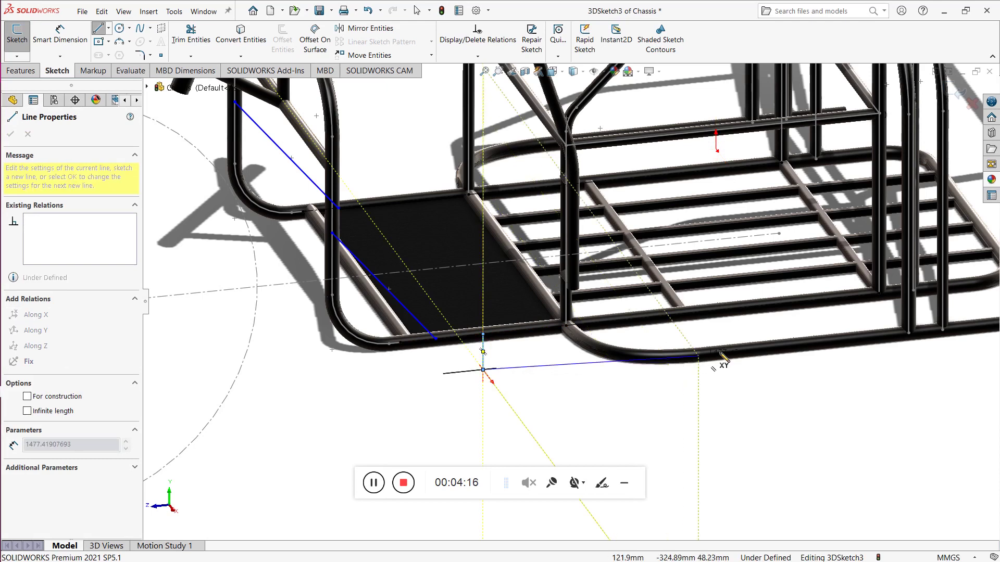
Step: Draw a line along the front pipe, then switch planes and run it to the back rail
click(786, 342)
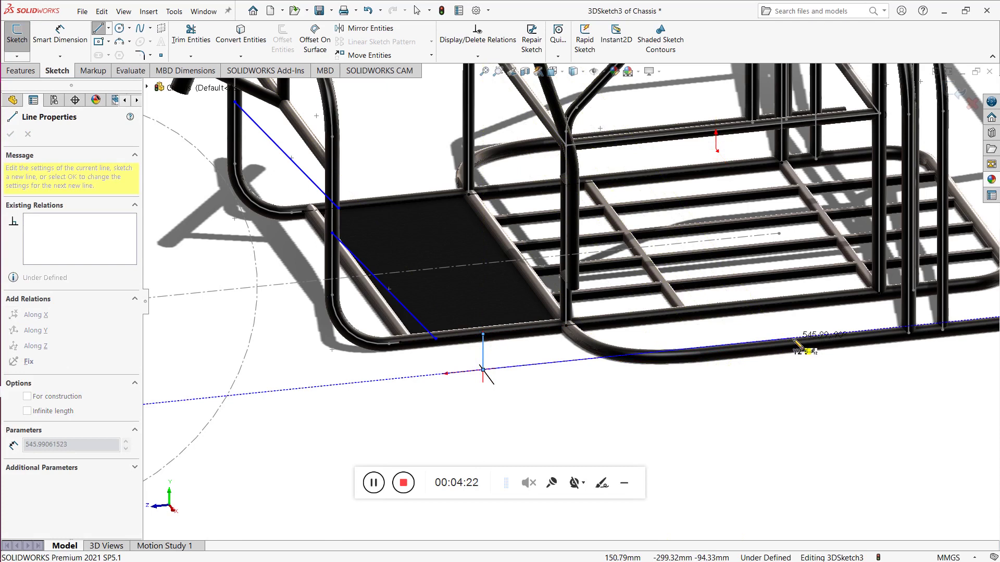
click(794, 339)
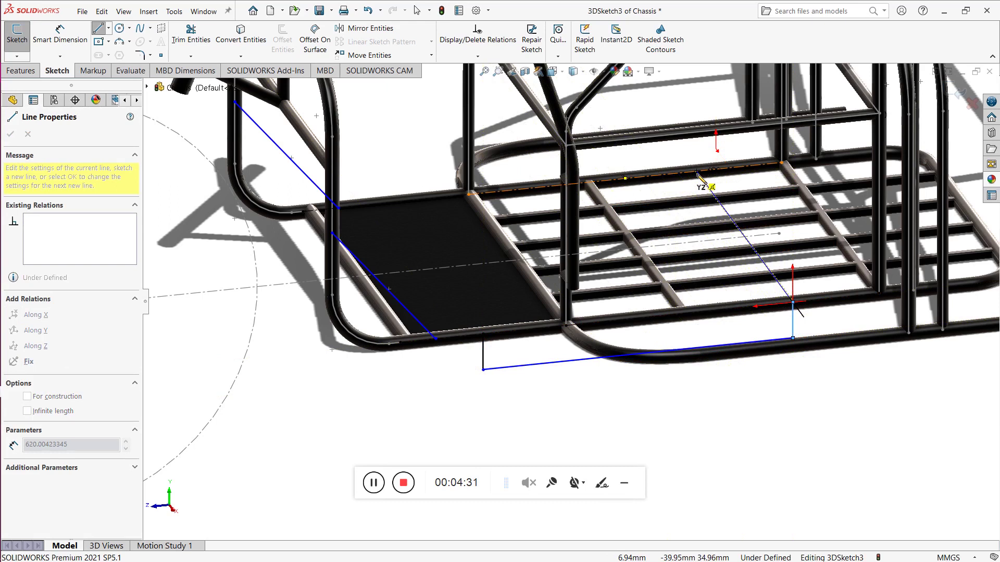
key(Tab)
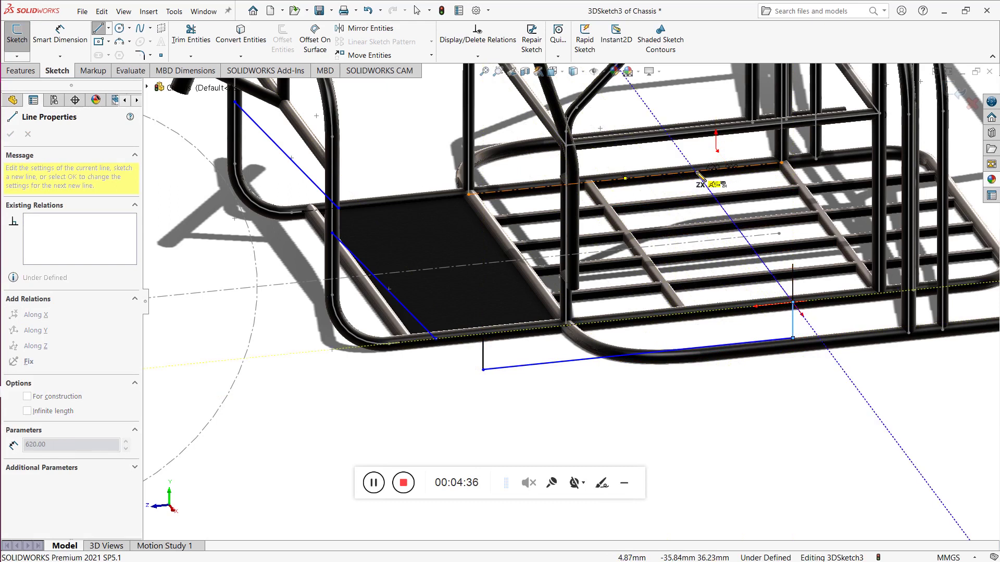
click(696, 172)
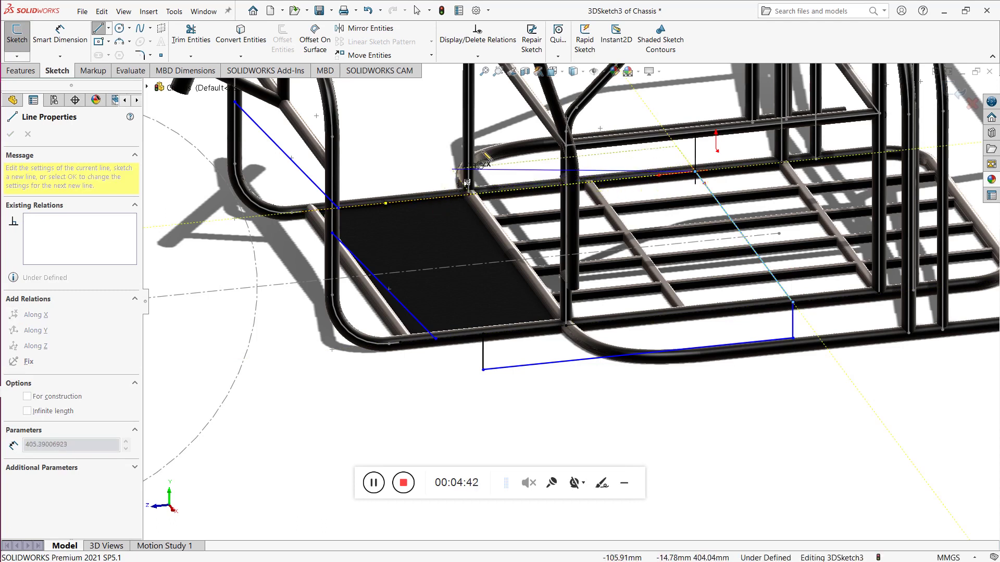
key(Escape)
key(Escape)
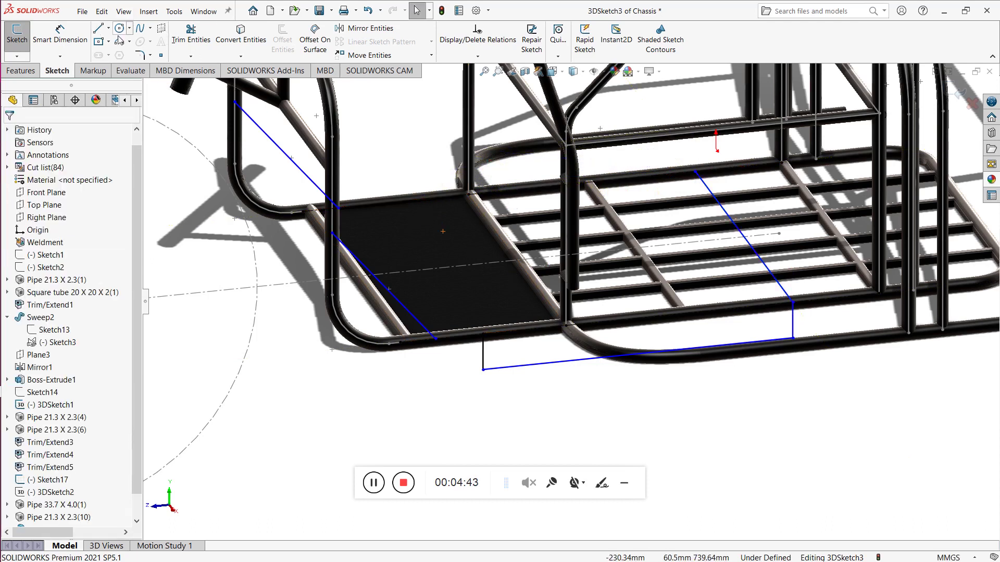
Step: Draw a construction centerline from the corner point to the floor panel's far edge
click(110, 29)
click(122, 52)
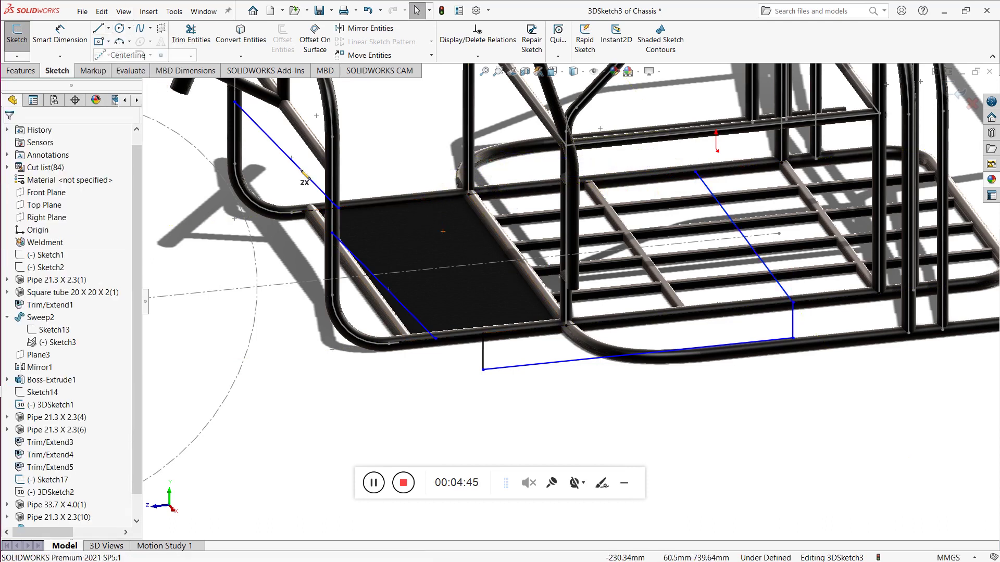
click(483, 335)
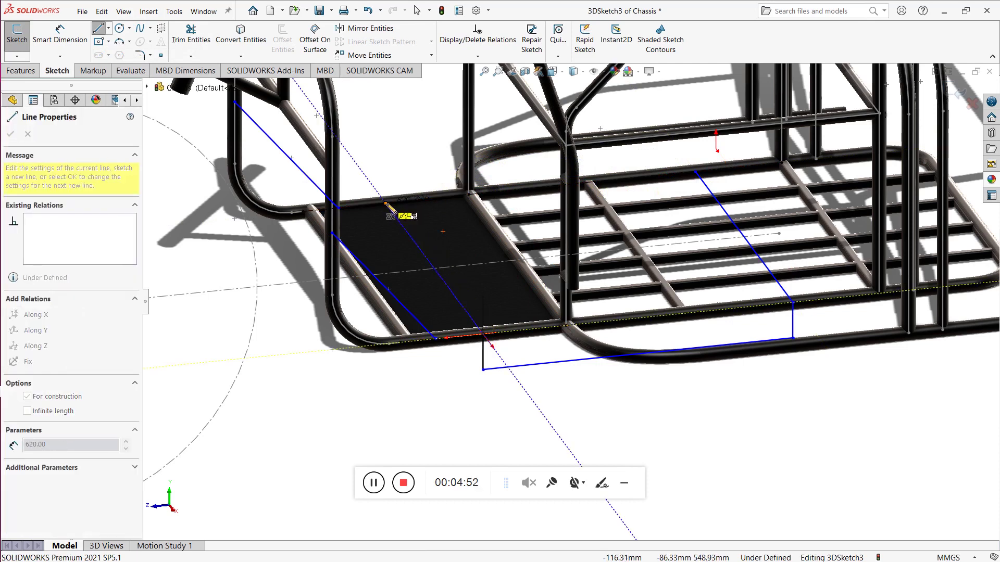
click(385, 204)
key(Escape)
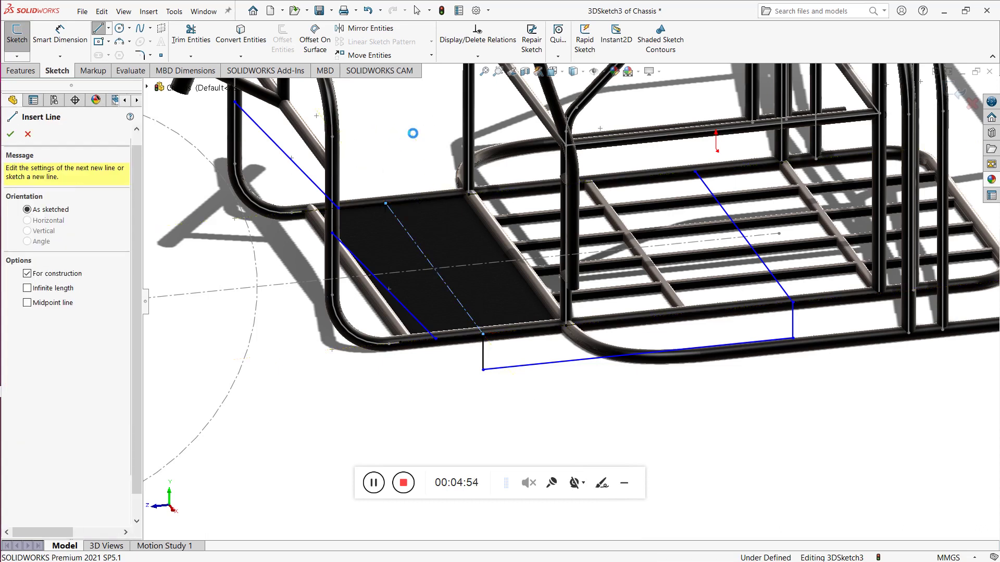
key(Escape)
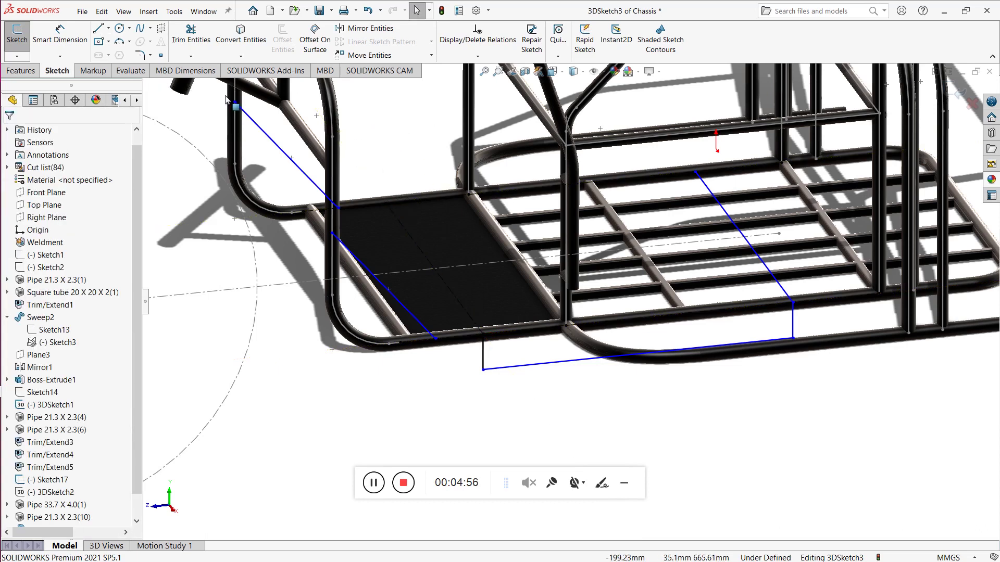
Step: Draw a line from the centerline's end, rising briefly, then across to the back rail
click(98, 28)
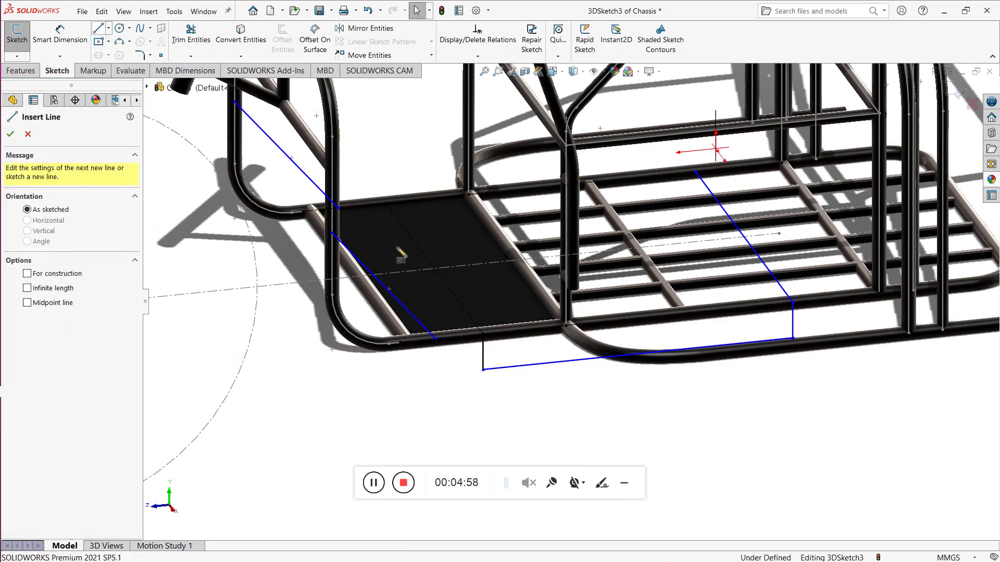
click(386, 204)
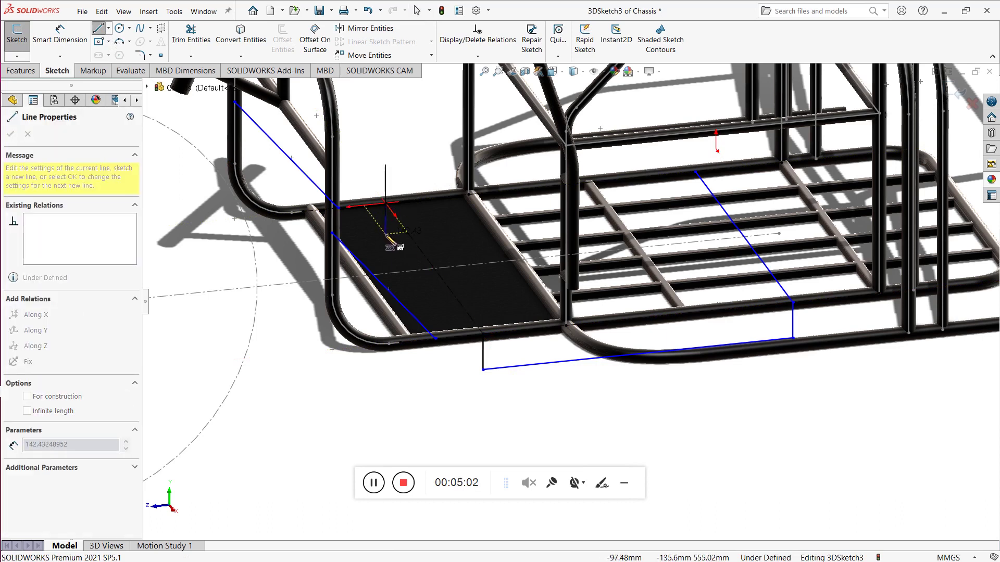
key(Tab)
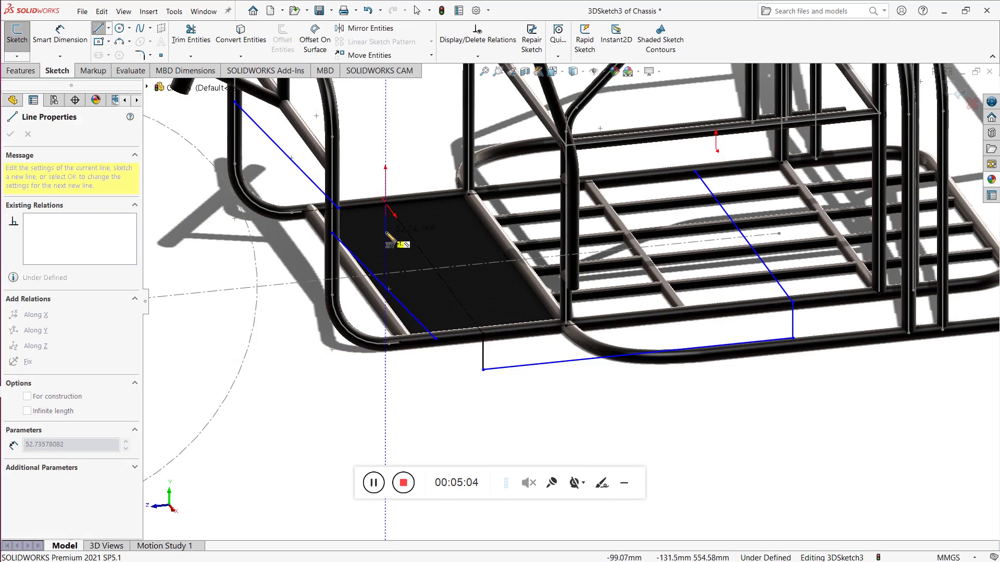
click(386, 232)
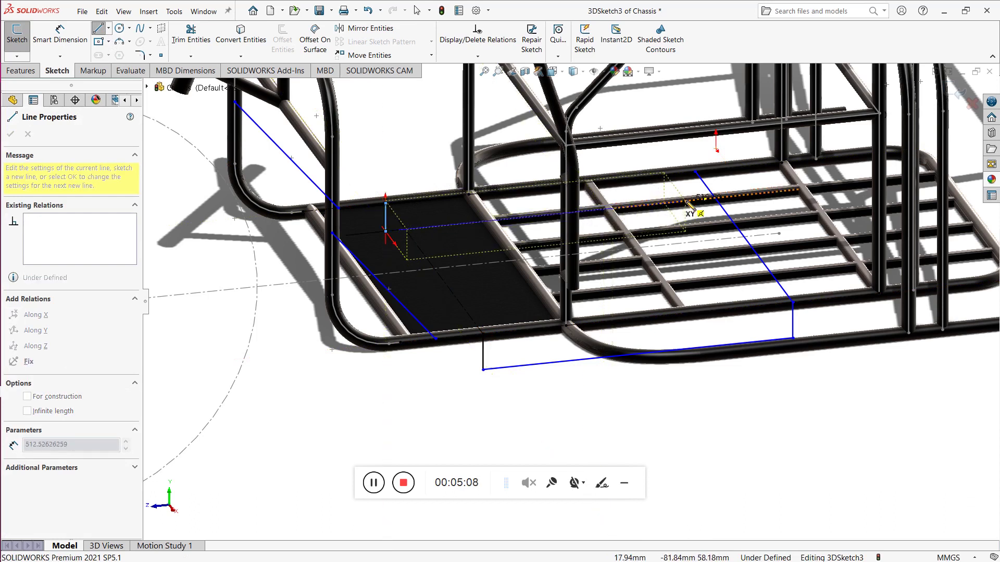
key(Tab)
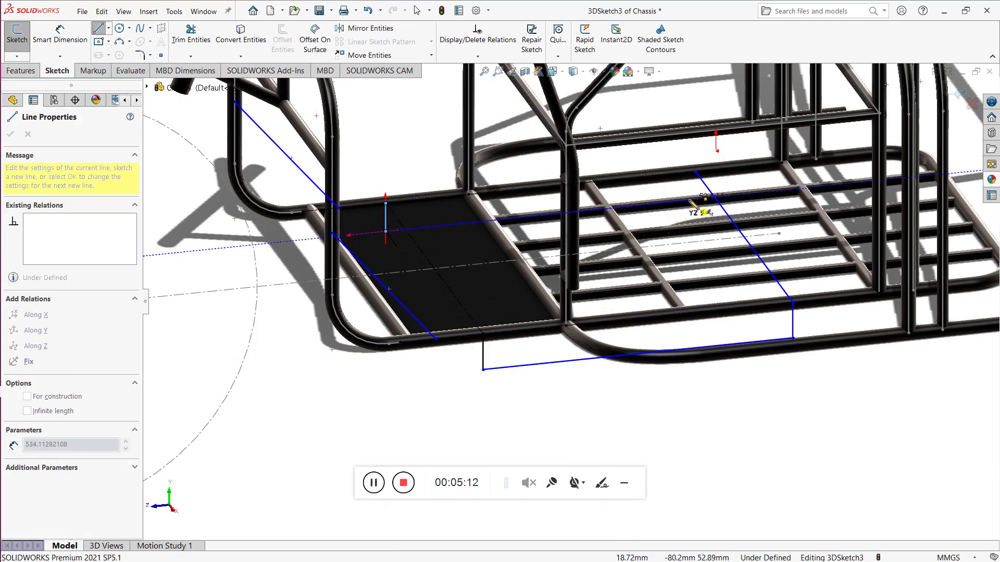
click(737, 195)
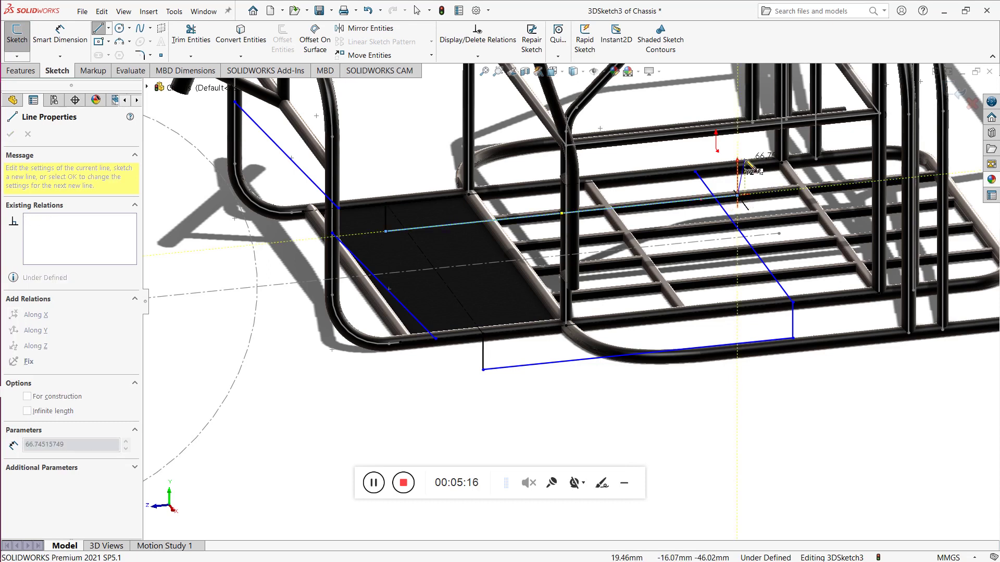
key(Escape)
key(Escape)
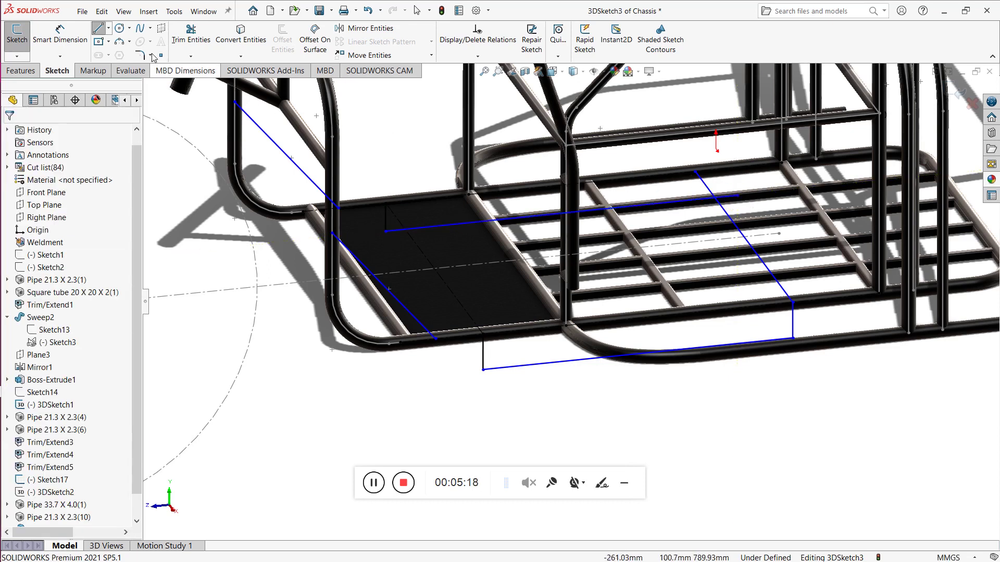
click(100, 30)
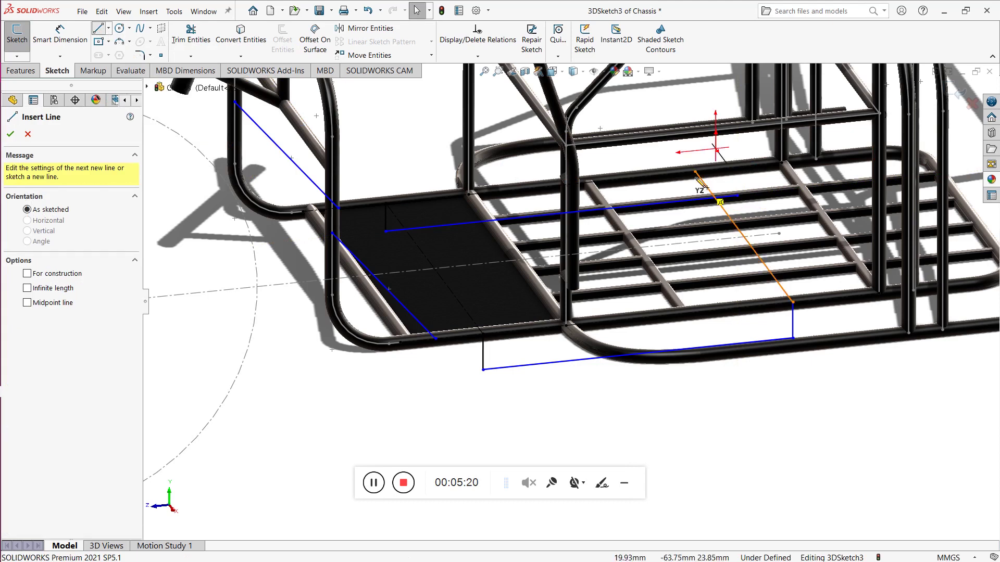
click(700, 198)
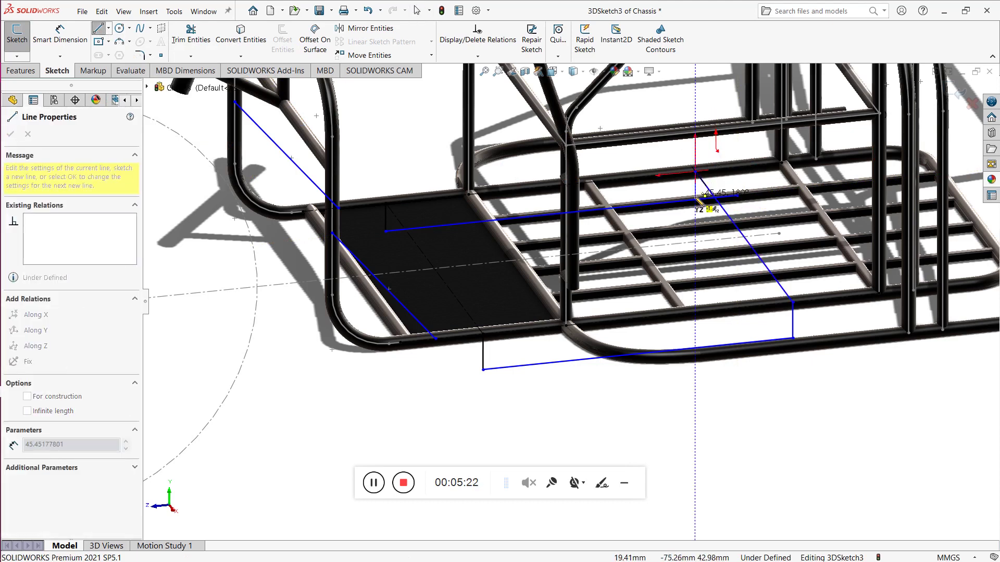
key(Escape)
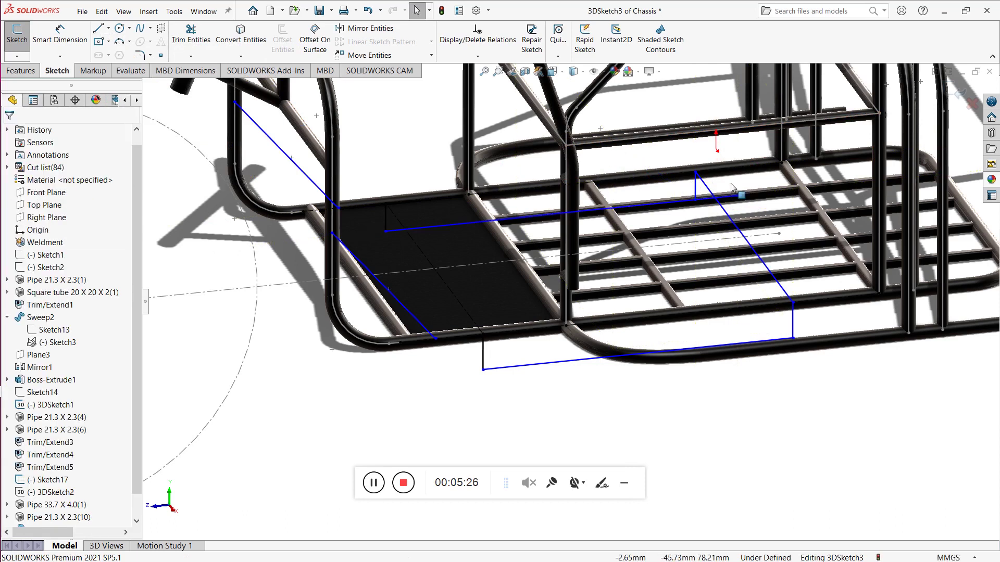
click(190, 33)
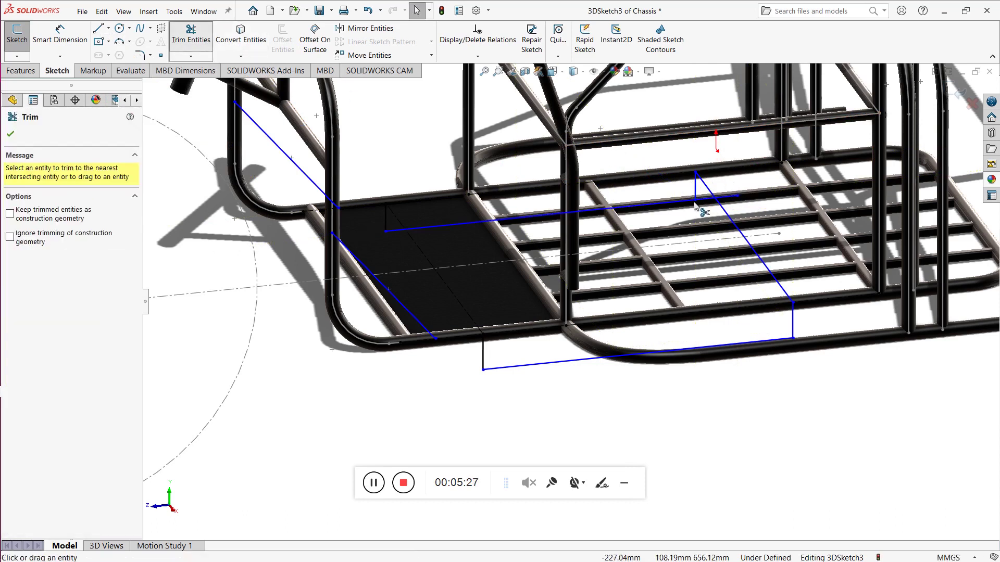
Step: Trim the short corner overhang and dimension the short vertical segment to 60 mm
click(731, 198)
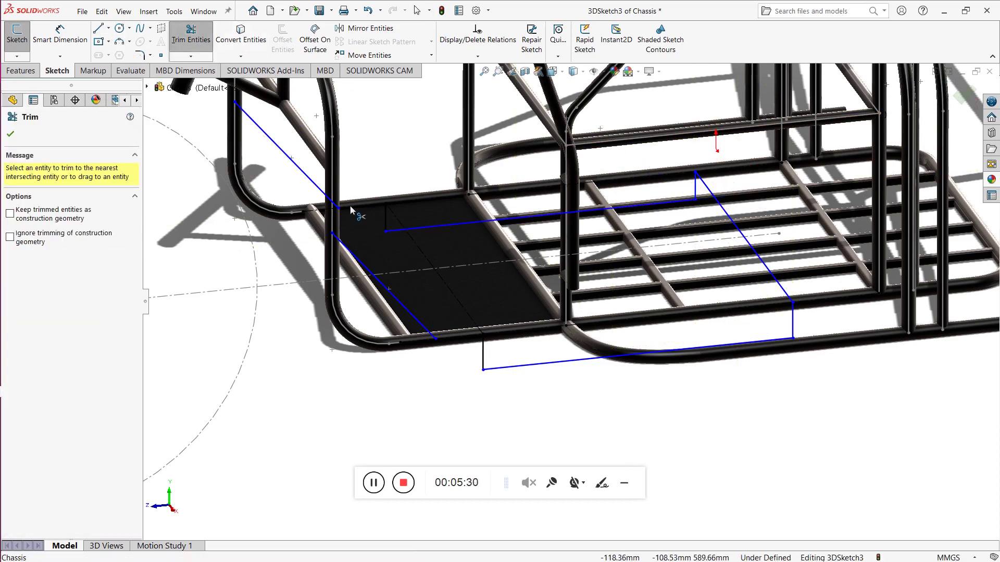
key(d)
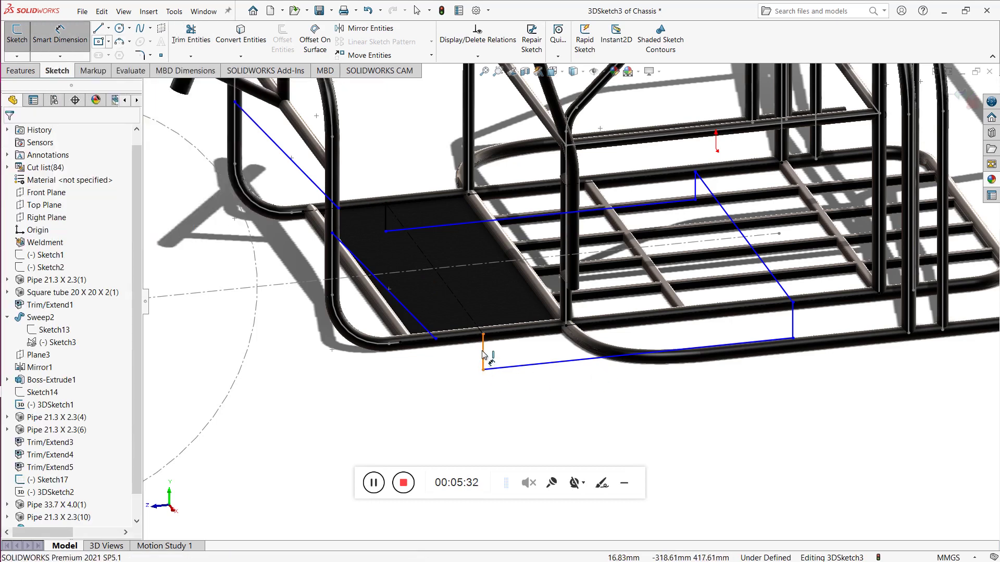
click(471, 359)
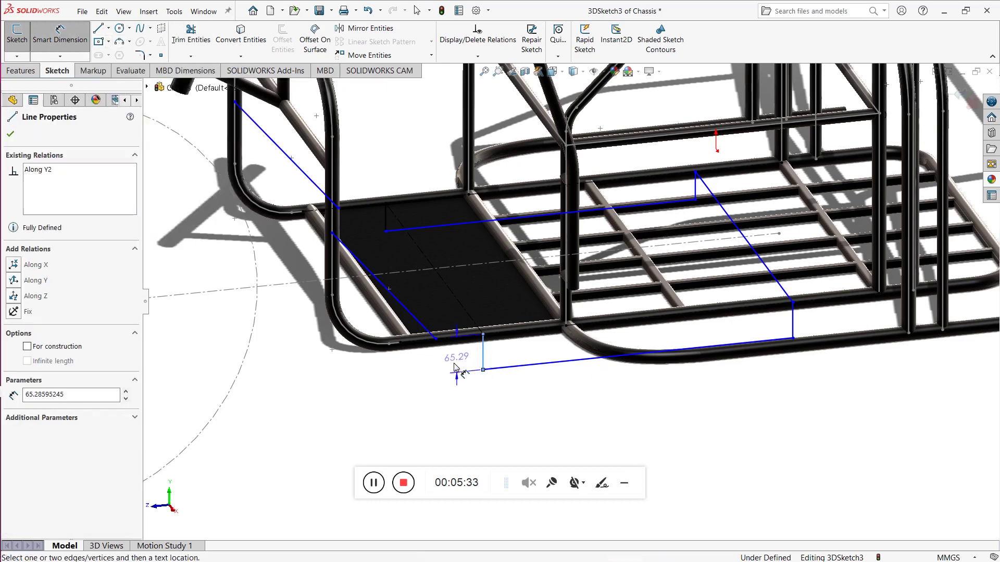
click(451, 421)
text(60)
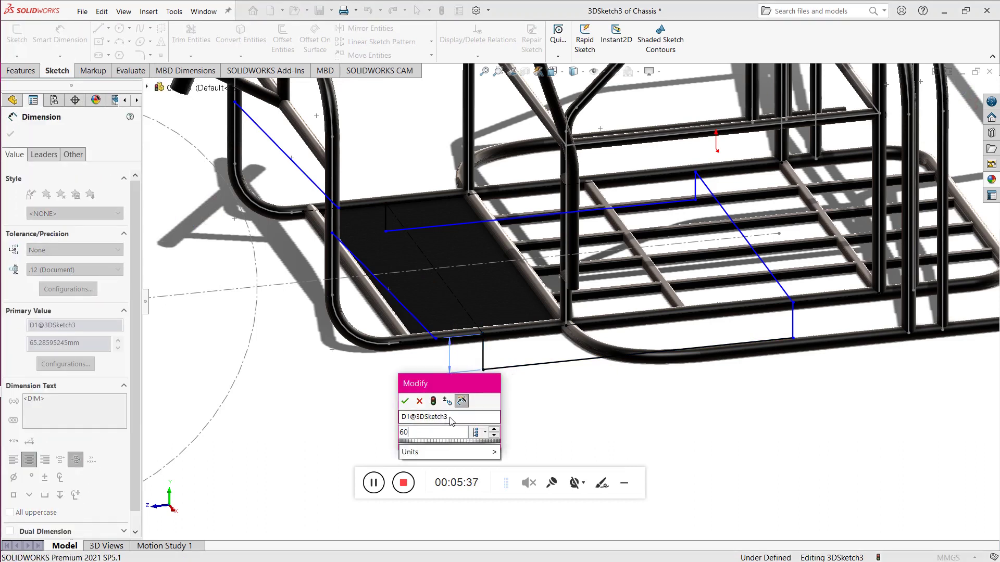
key(Escape)
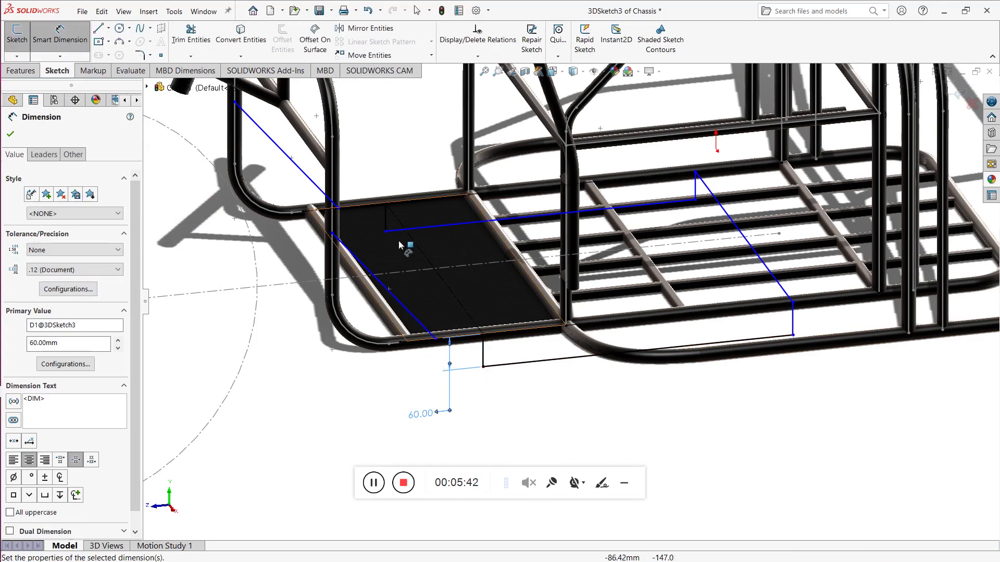
Step: Dimension the vertical line on the floor panel to 60 mm and accept it
click(386, 221)
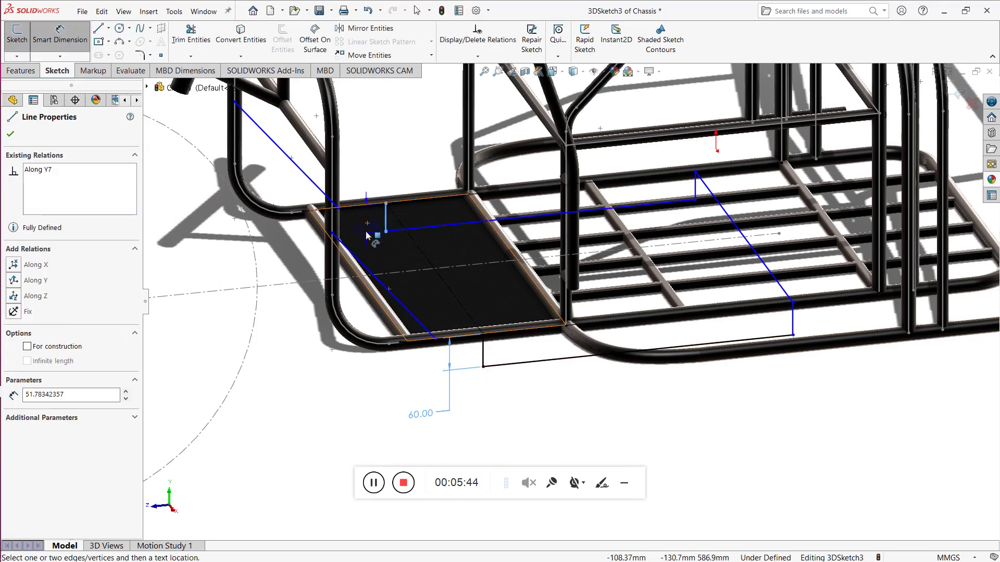
click(366, 220)
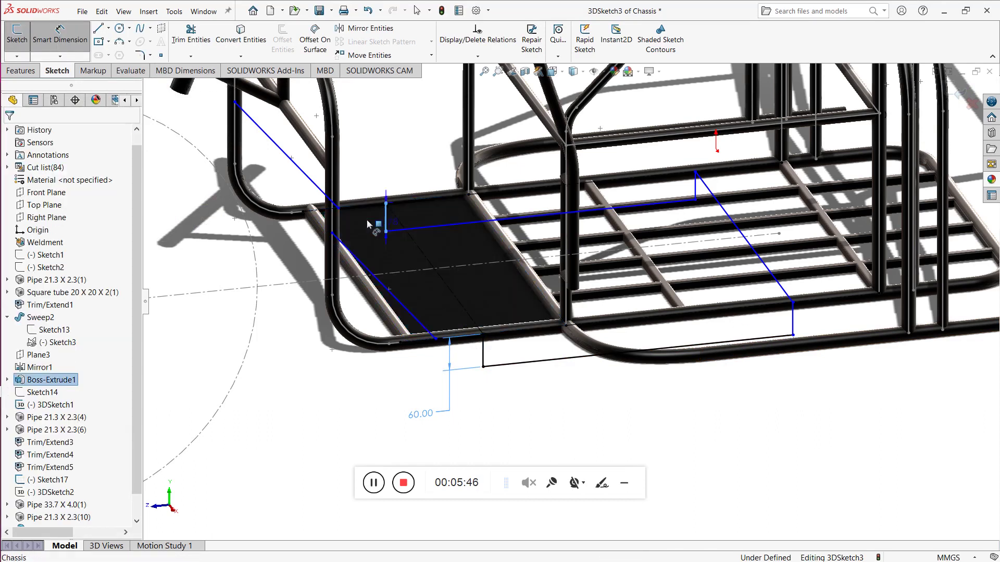
click(367, 223)
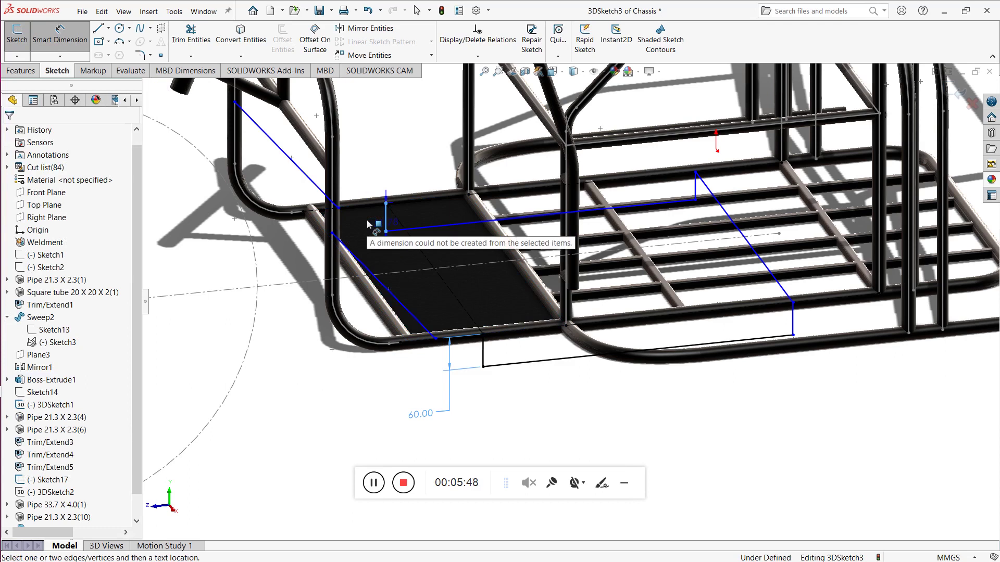
click(357, 234)
click(385, 223)
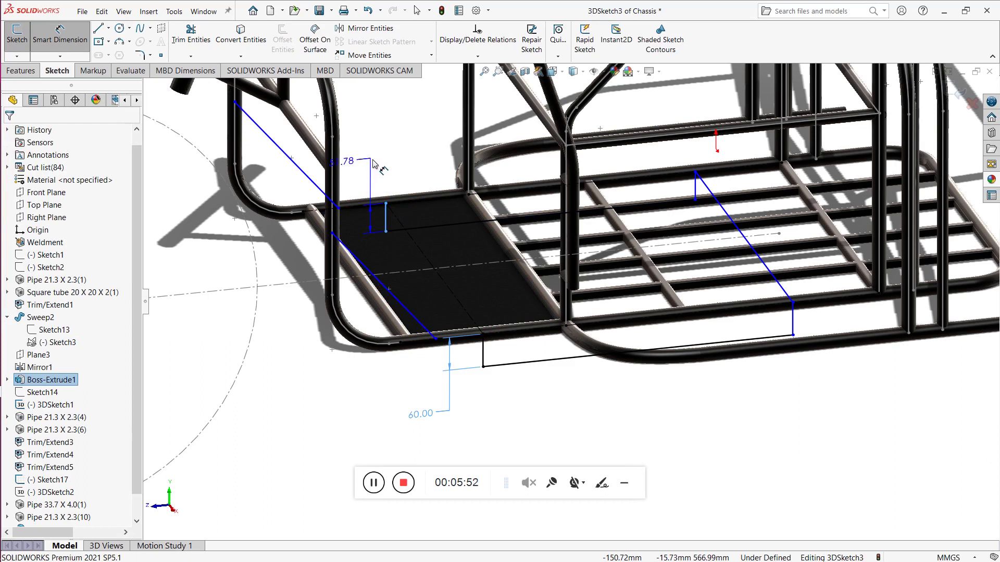
click(389, 156)
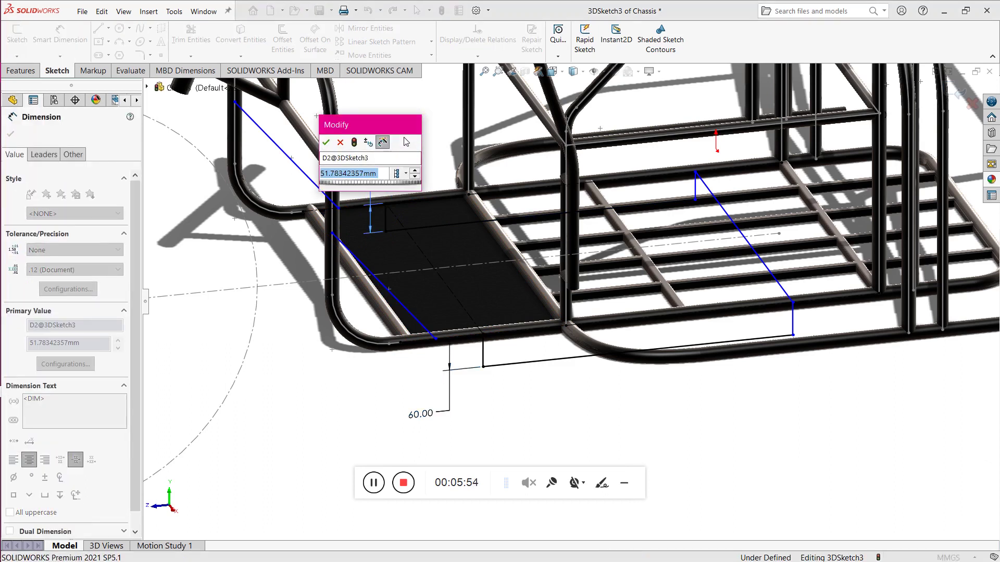
key(Return)
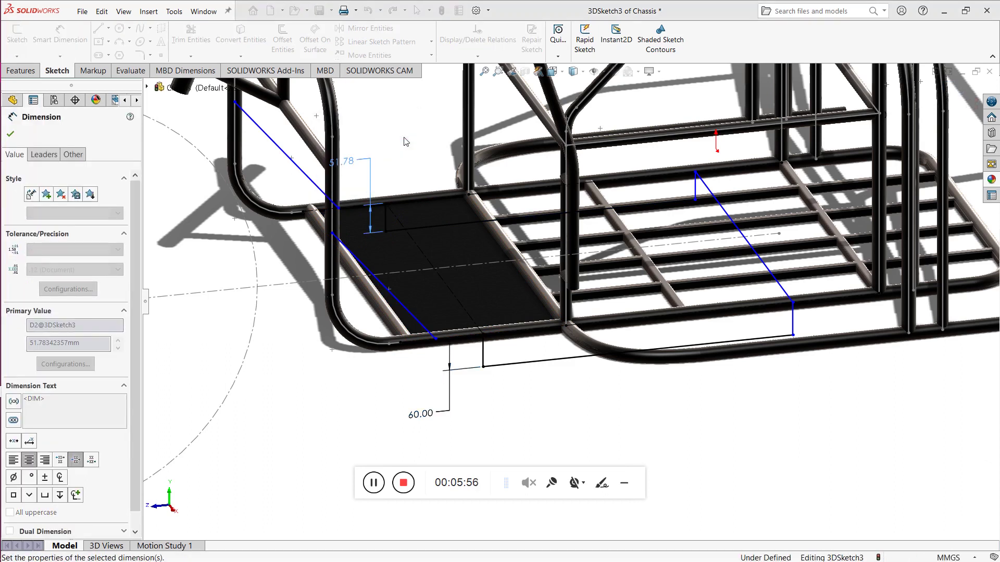
click(11, 134)
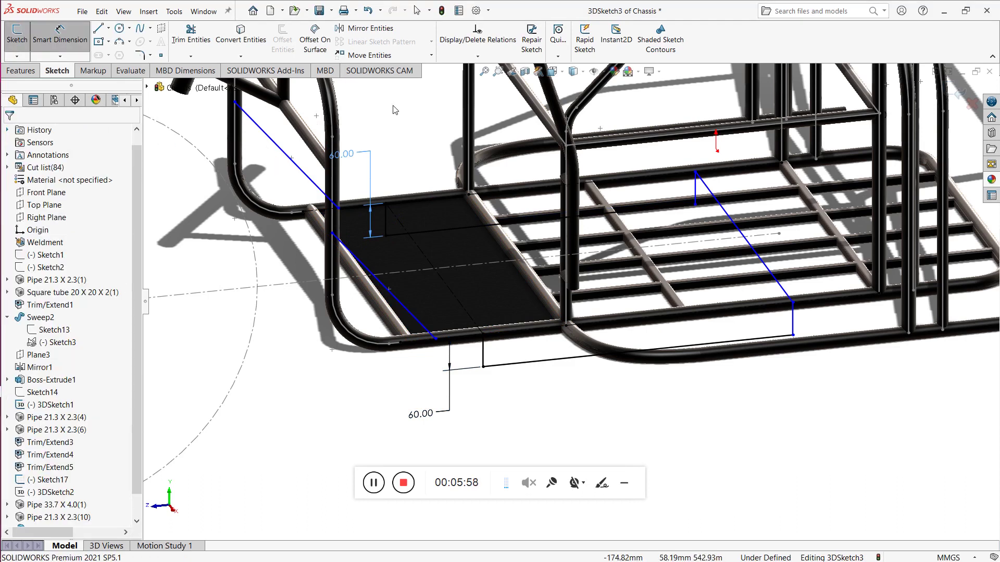
Step: View the chassis from the Right, return to isometric, and zoom onto the floor frame
click(553, 71)
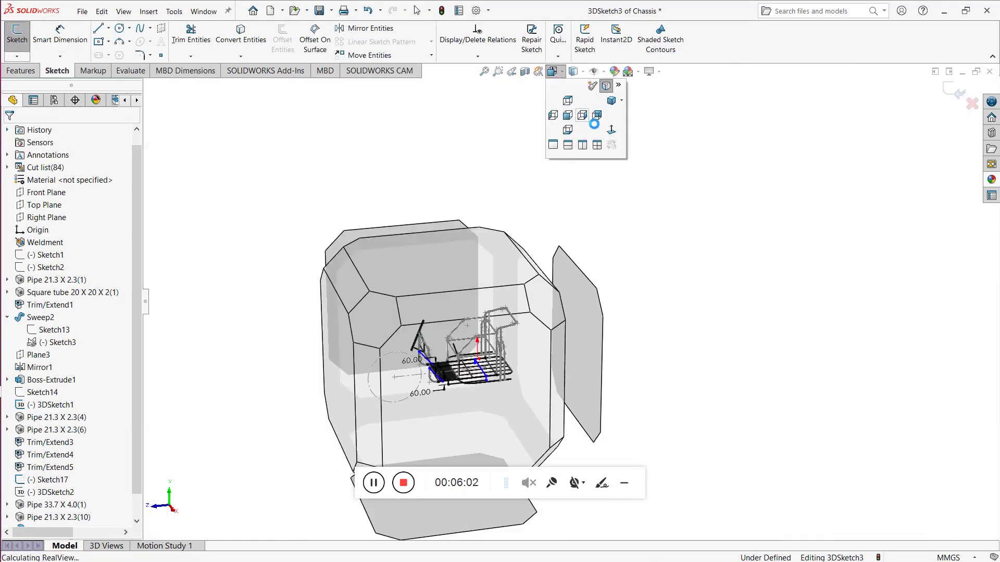
click(583, 114)
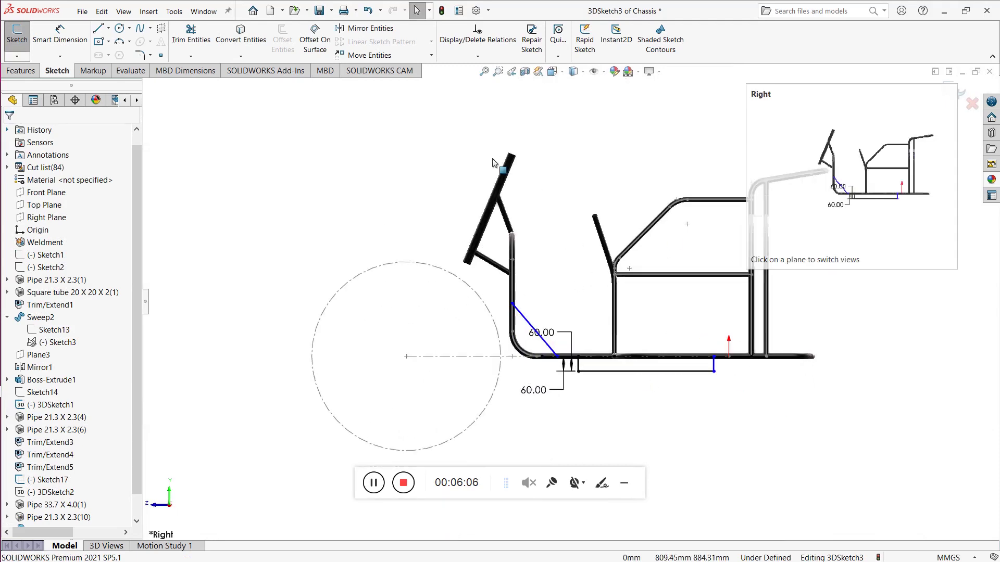
key(ctrl+7)
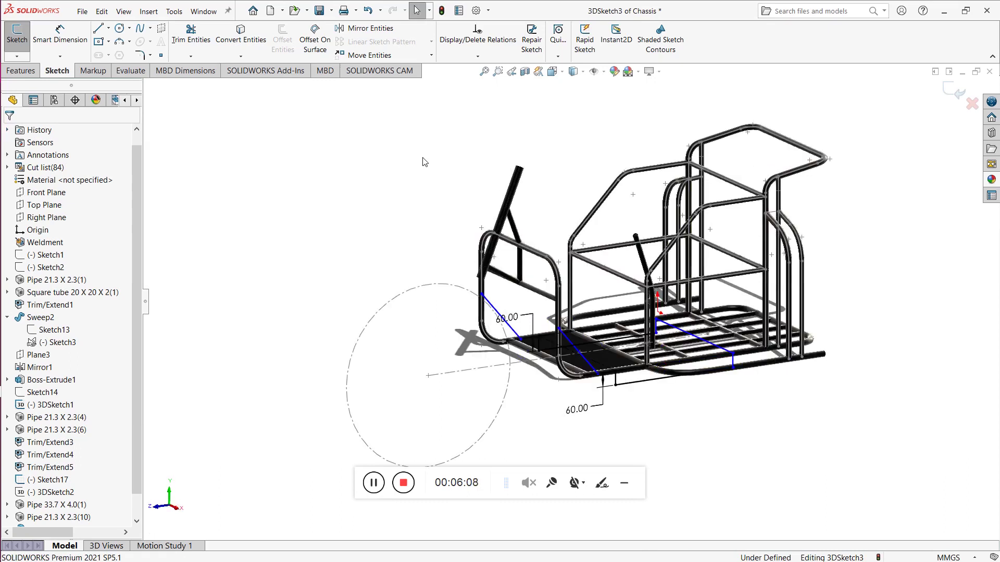
scroll(713, 396, down, 6)
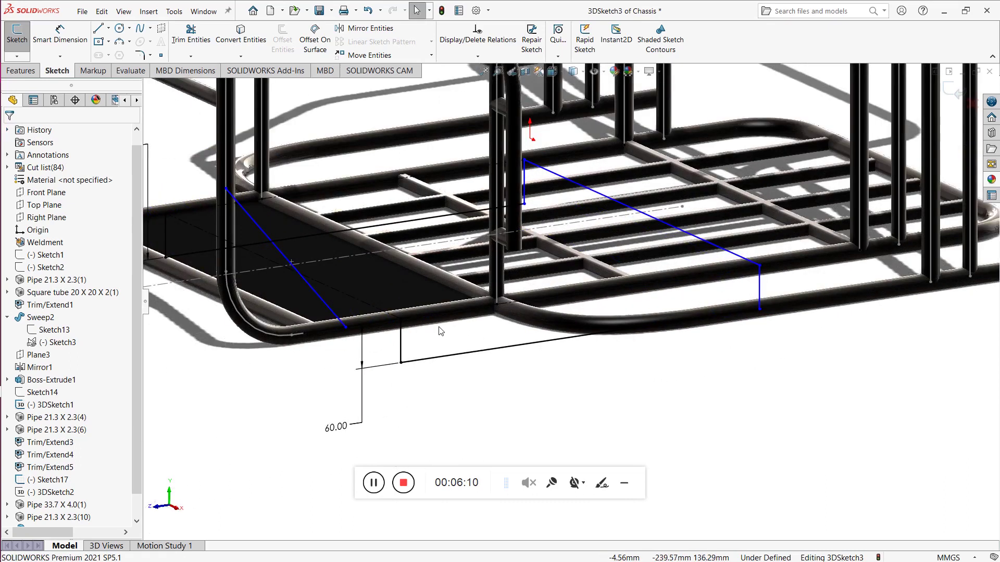
Step: Sketch two brace lines: front tube corner to the dimensioned point, and vertical line end to the rear tube corner
click(99, 29)
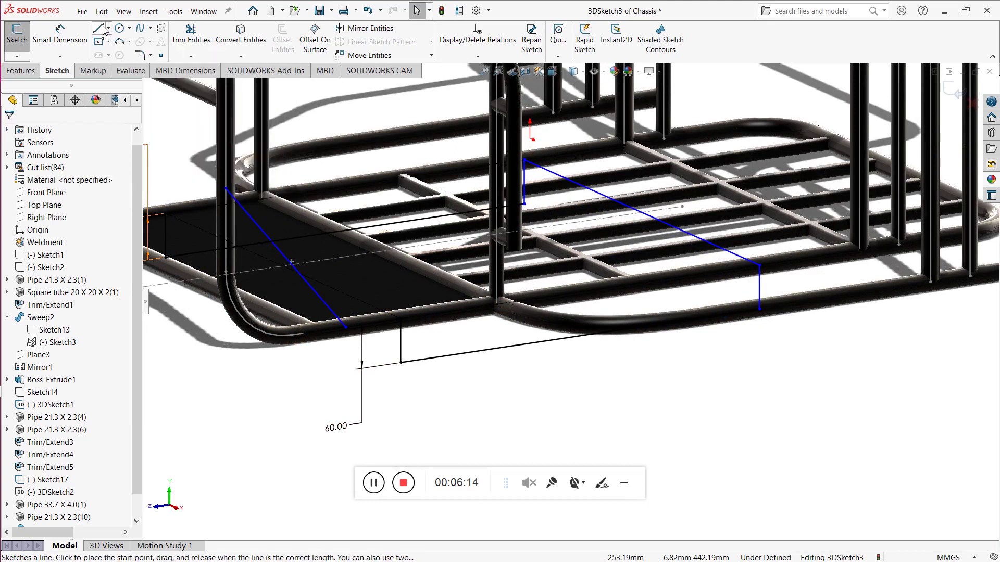
click(291, 334)
click(401, 362)
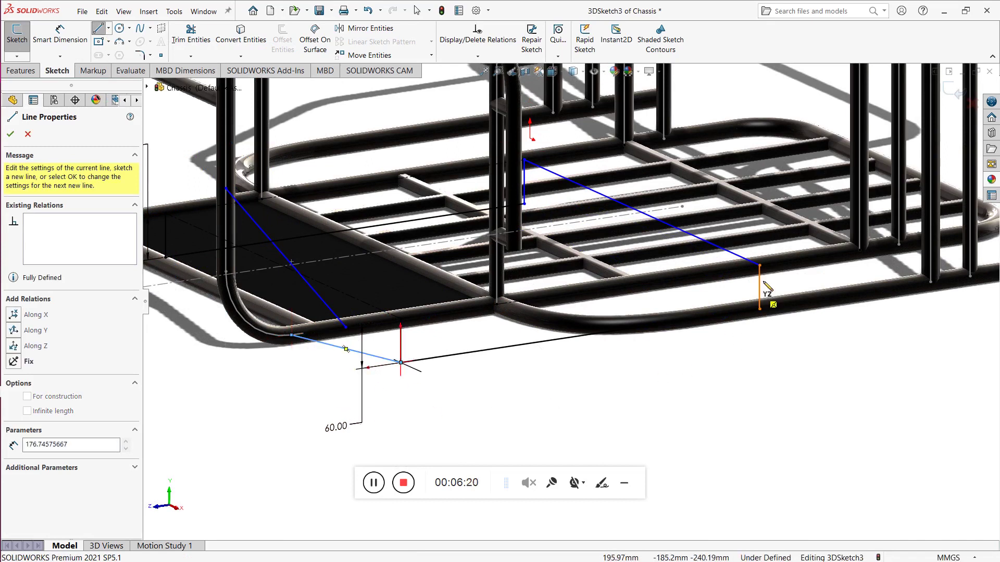
click(760, 310)
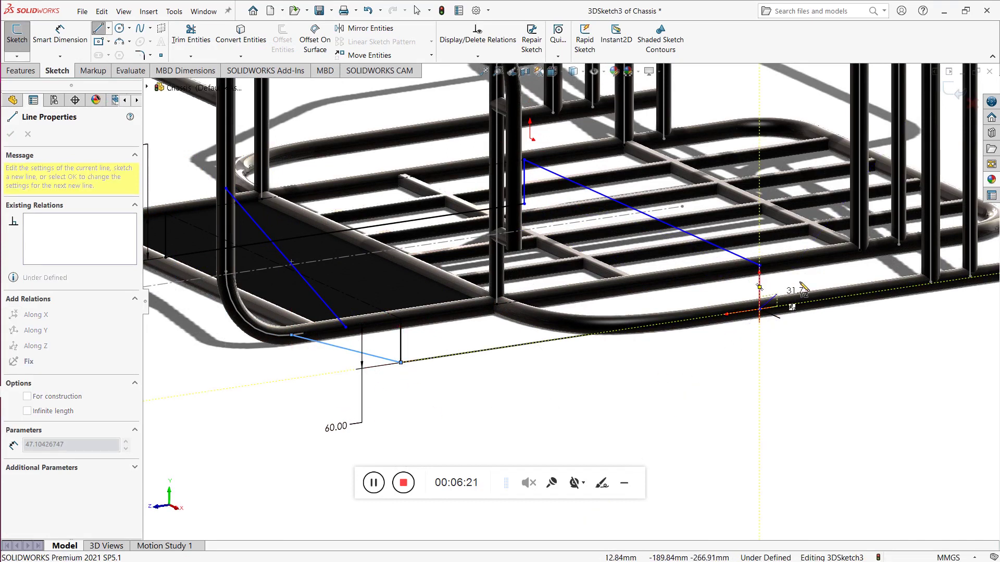
click(859, 251)
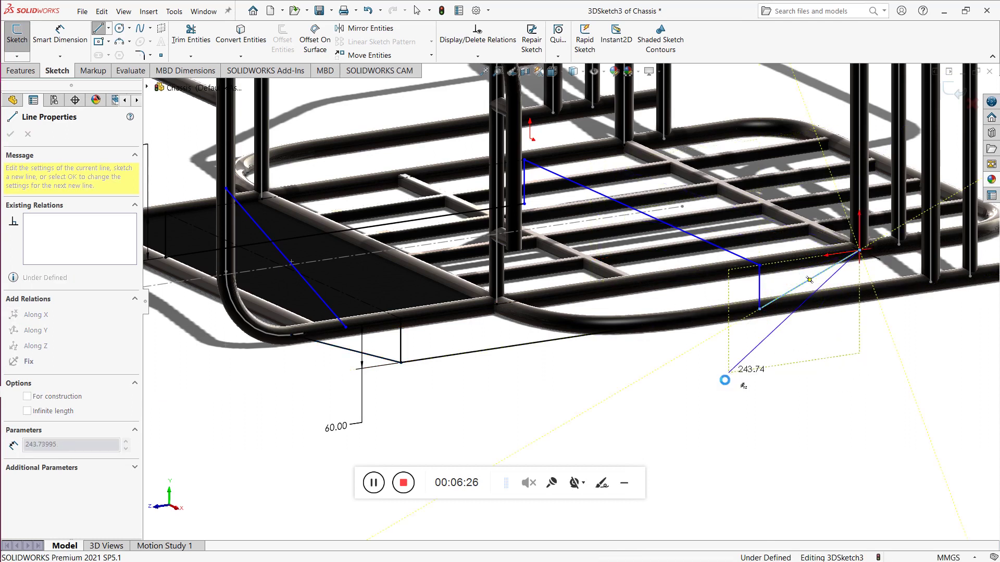
key(Escape)
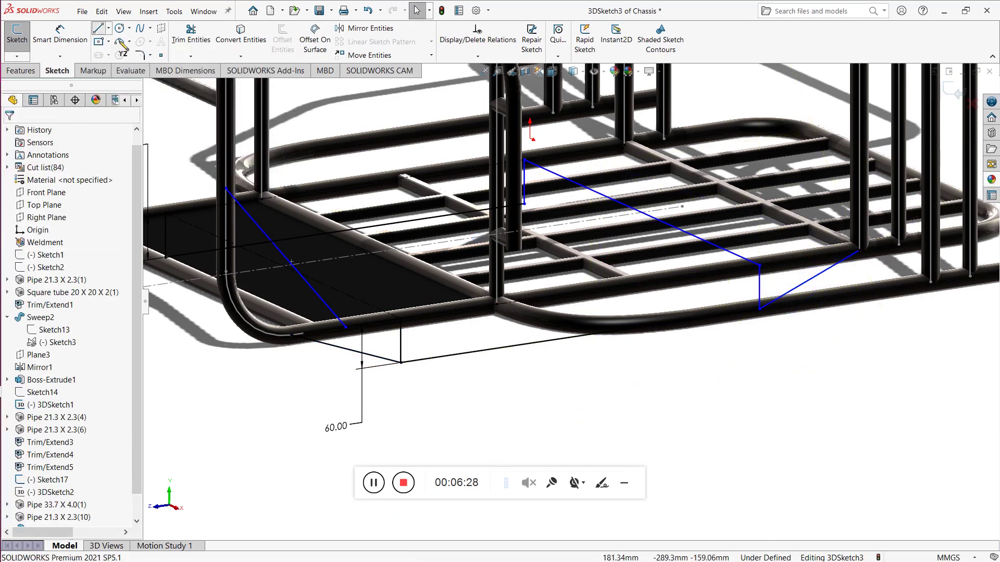
Step: Add a diagonal brace up to the frame tube and a line across the floor bay from the left tube
key(l)
click(524, 204)
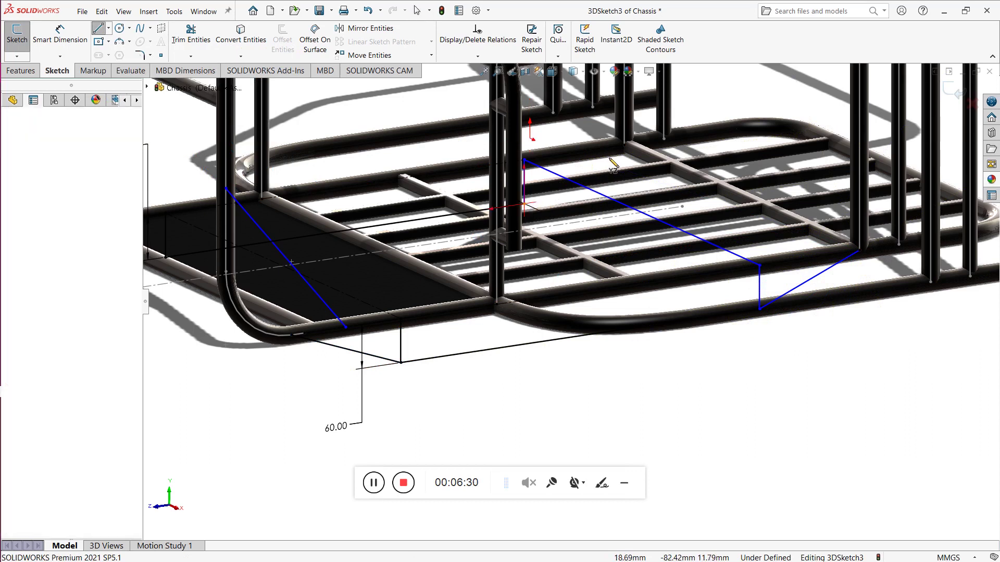
click(624, 146)
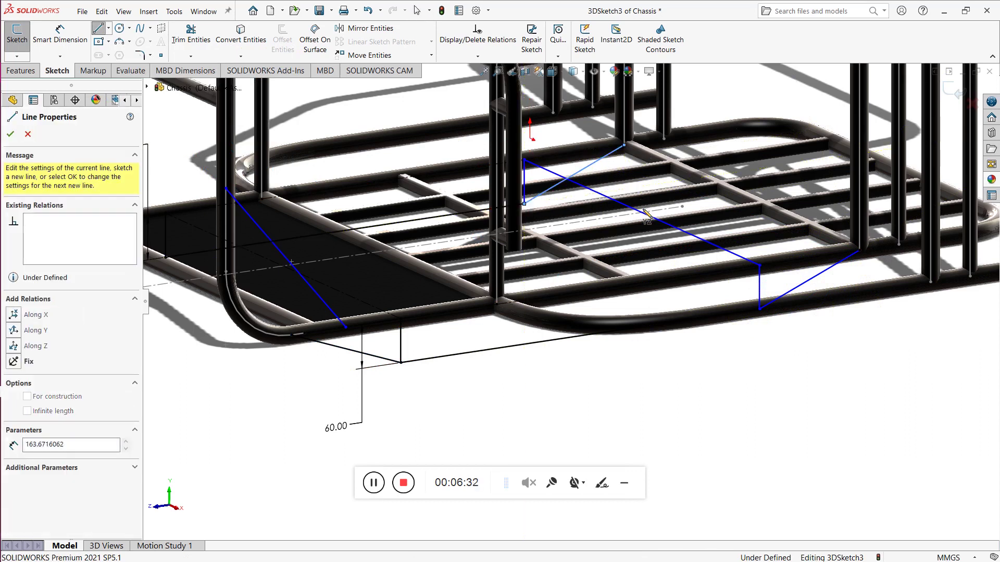
key(Escape)
key(Escape)
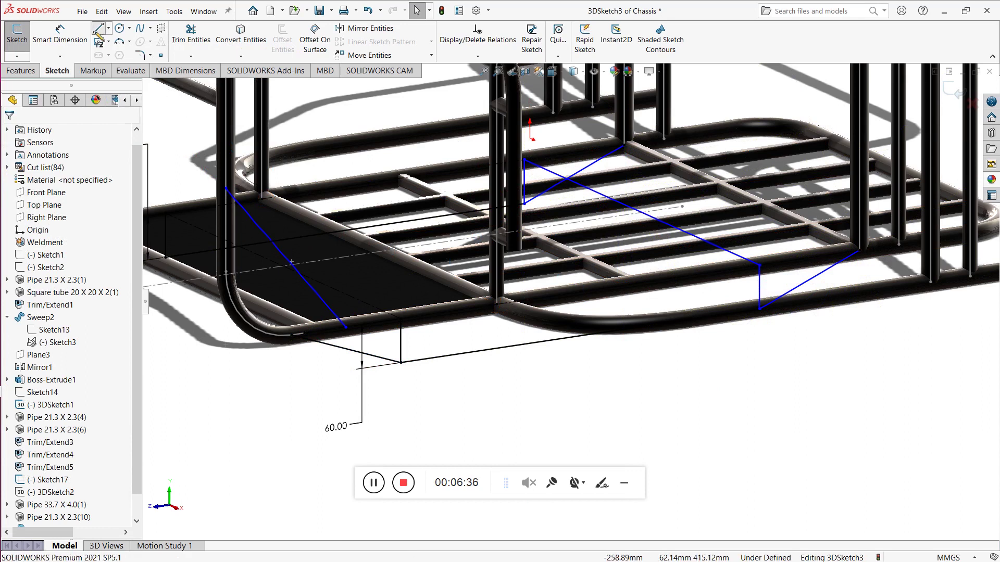
click(96, 31)
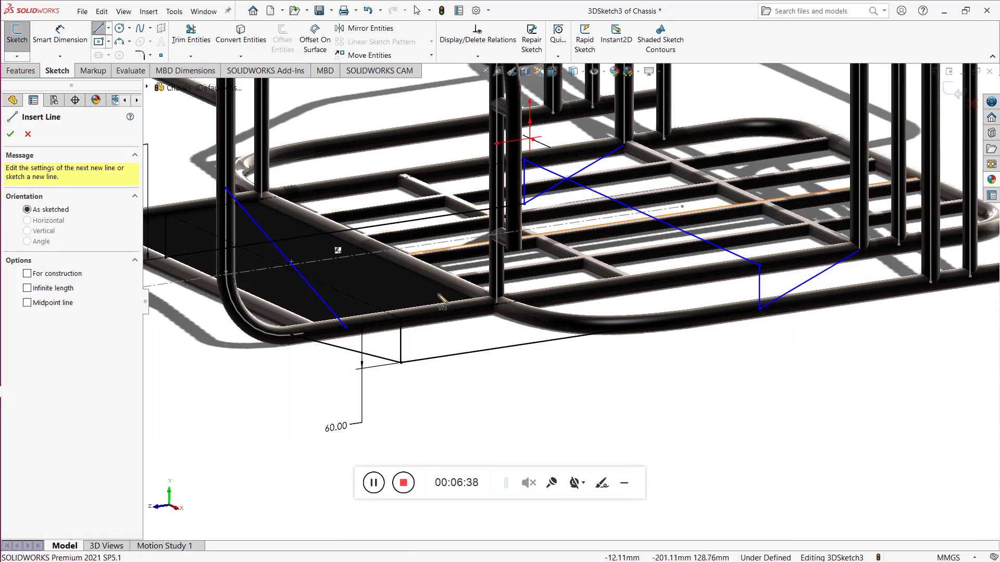
scroll(442, 299, up, 5)
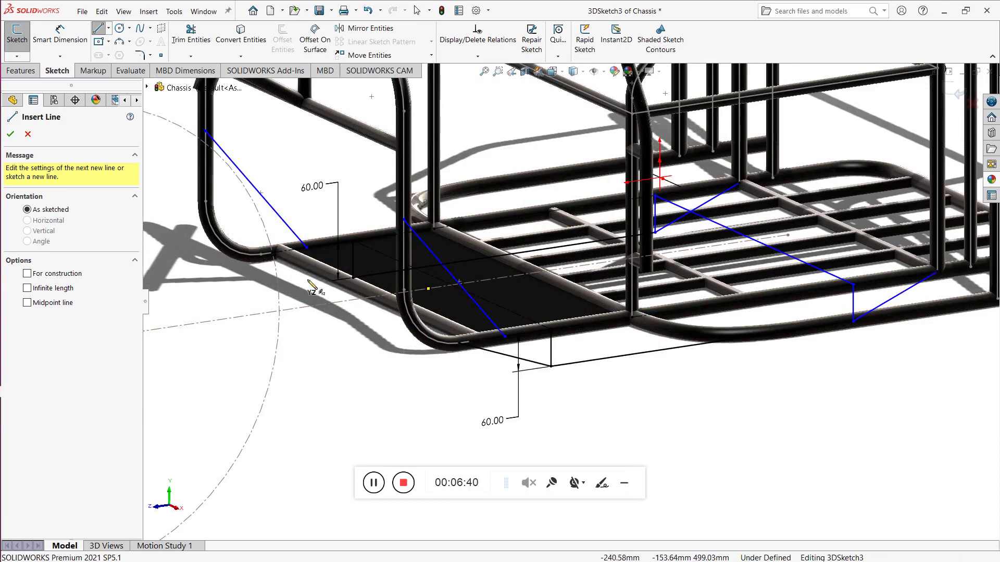
scroll(208, 271, down, 3)
click(276, 251)
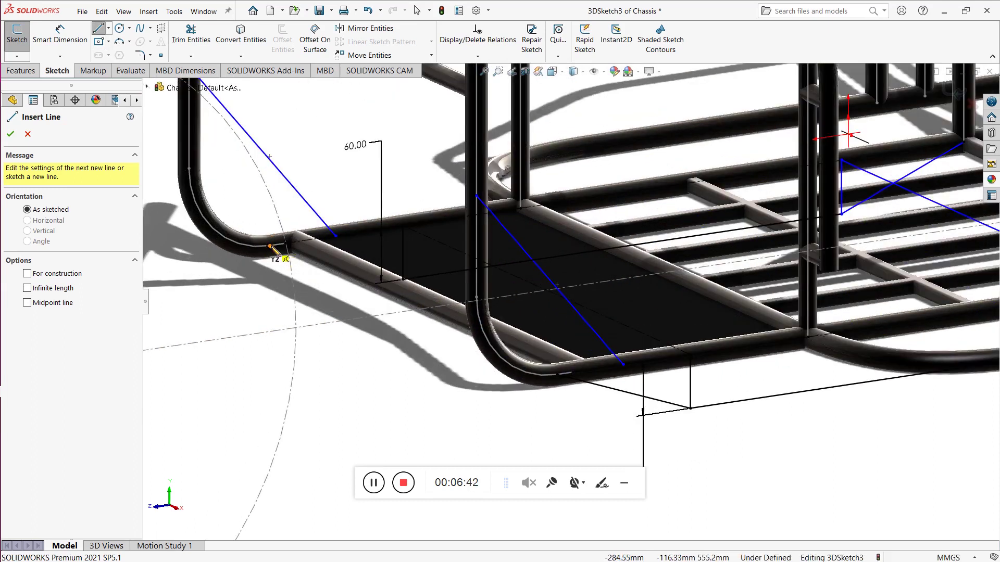
click(403, 280)
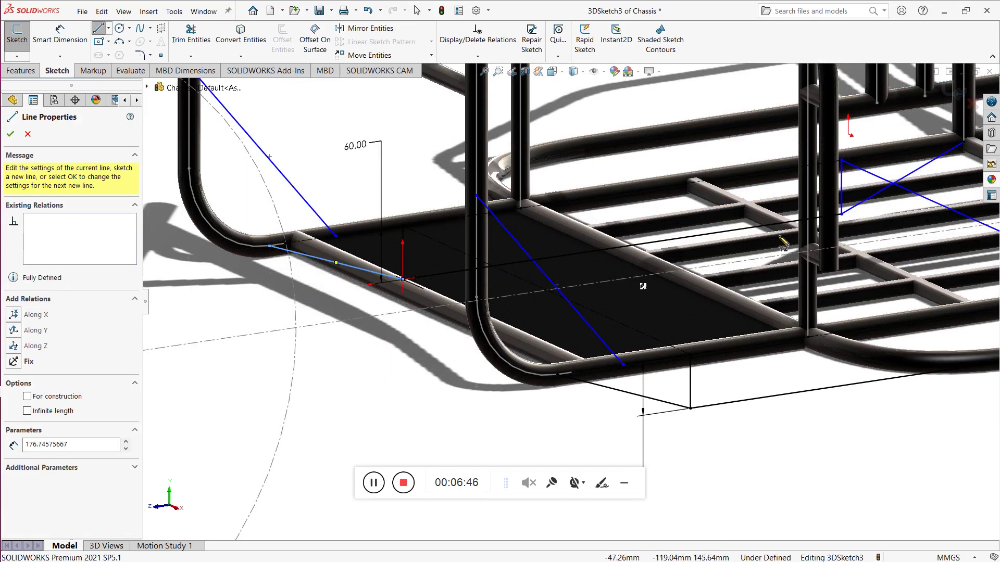
scroll(880, 229, down, 3)
scroll(252, 102, up, 3)
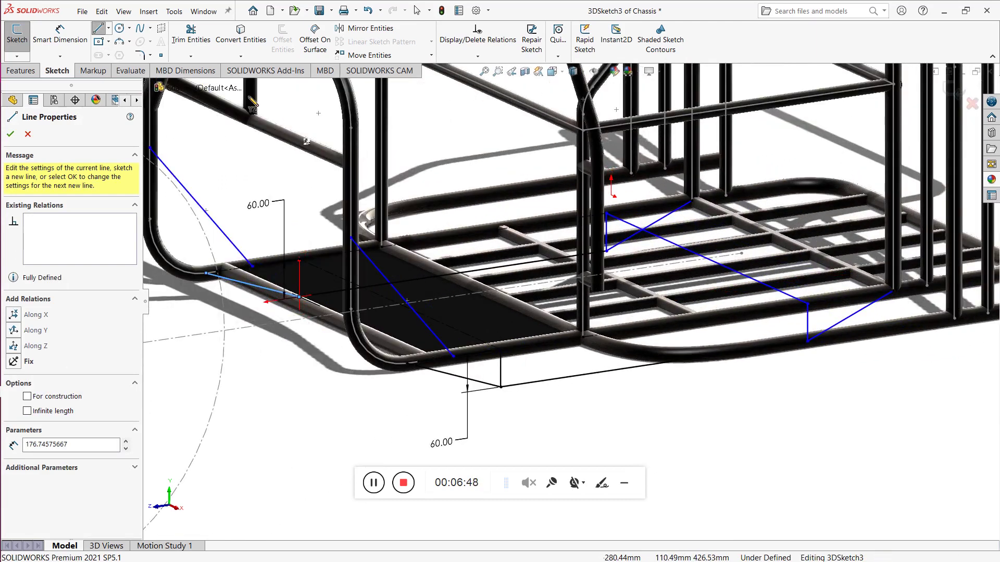
Step: Trim away the long diagonal line and the short vertical line with Trim Entities
click(191, 34)
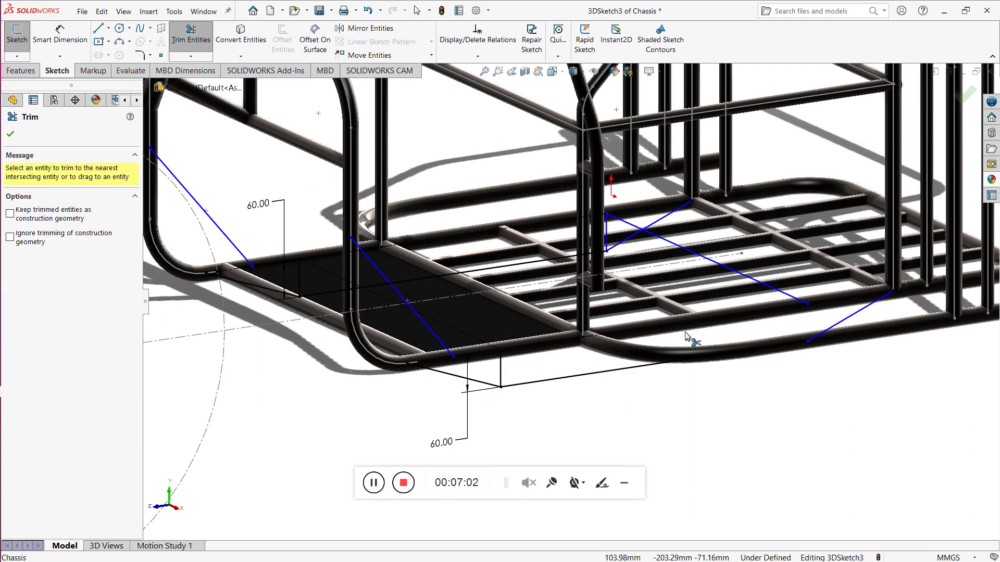
click(615, 221)
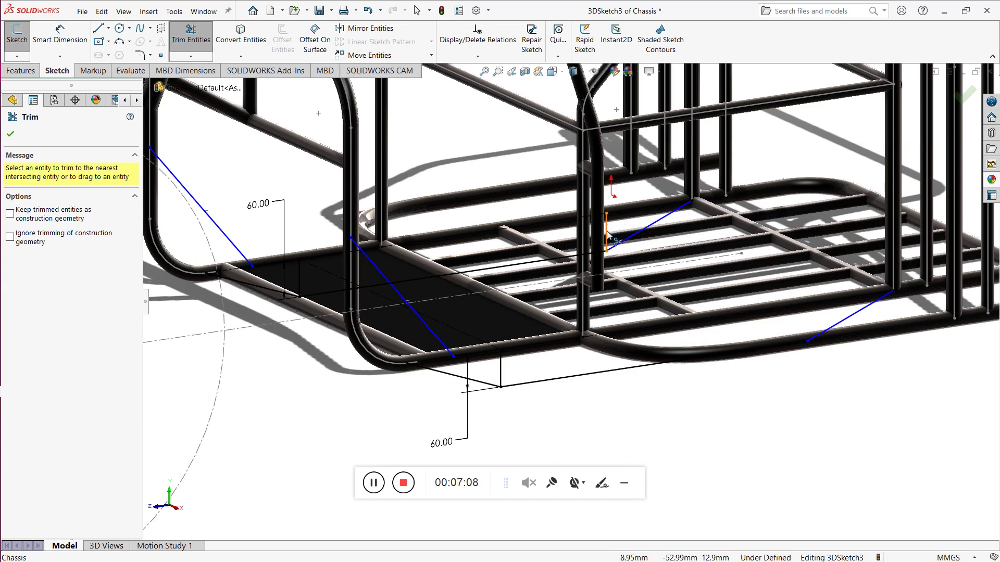
click(607, 232)
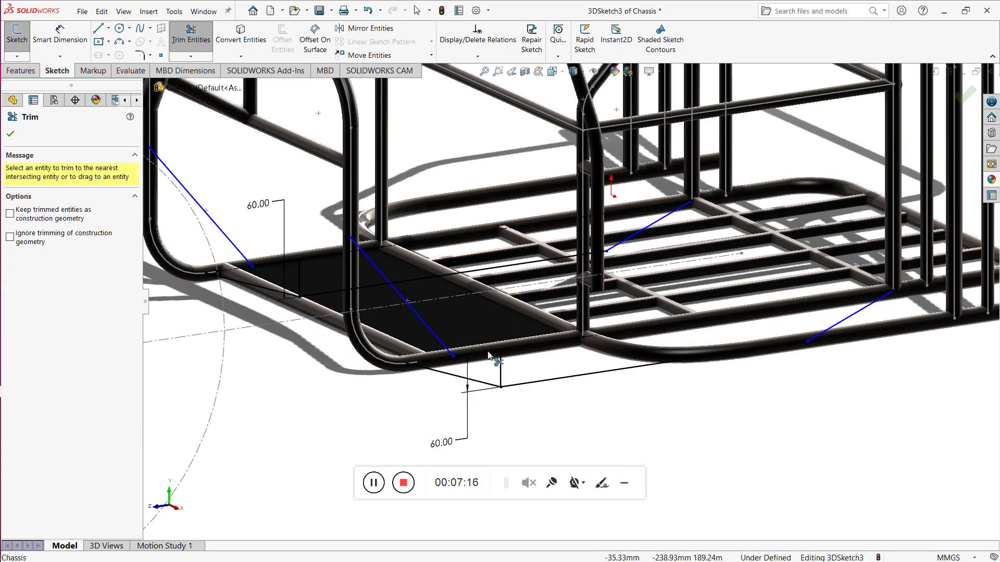
click(11, 134)
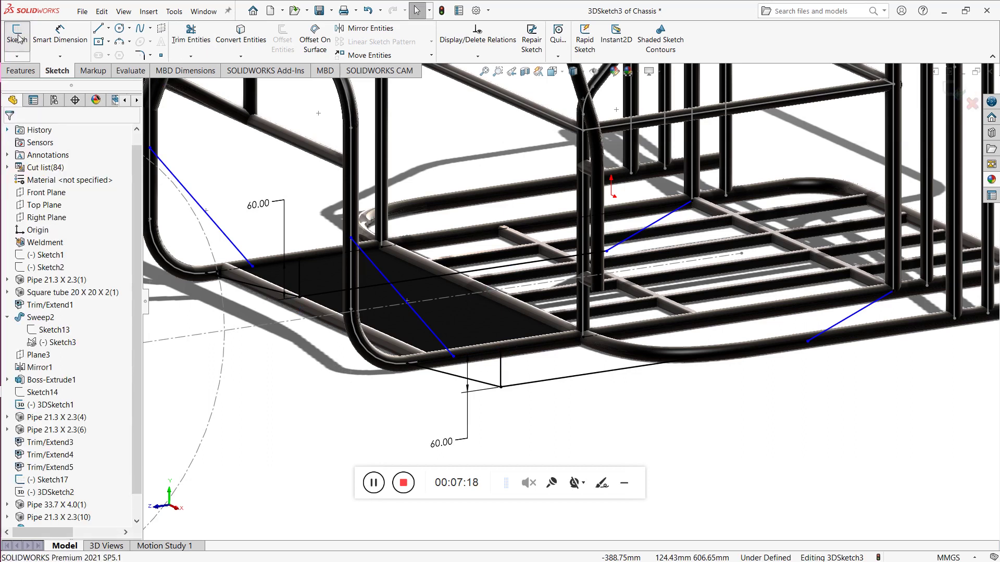
Step: Exit the brace 3D sketch, 3DSketch3
click(21, 70)
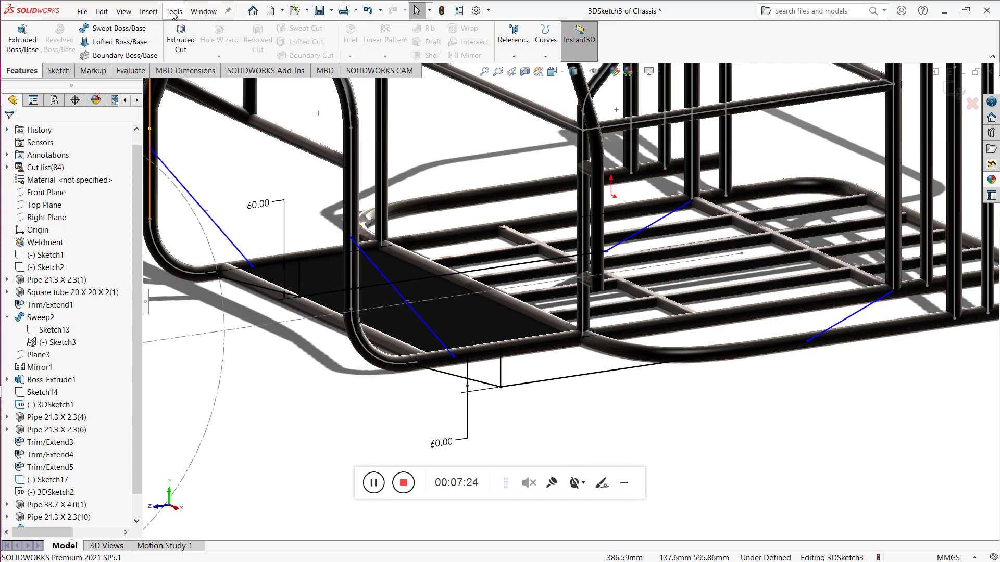
click(149, 12)
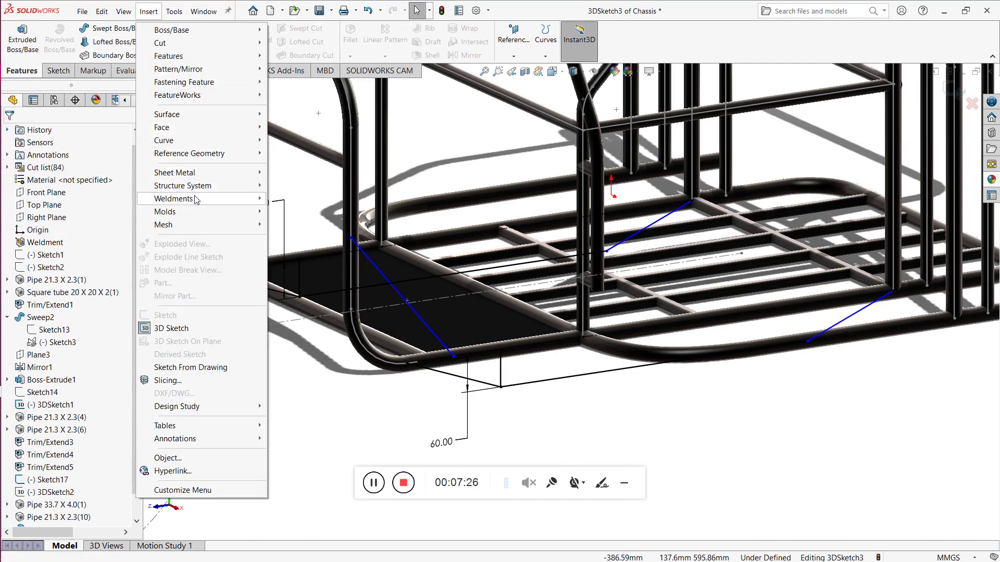
mouse_move(221, 202)
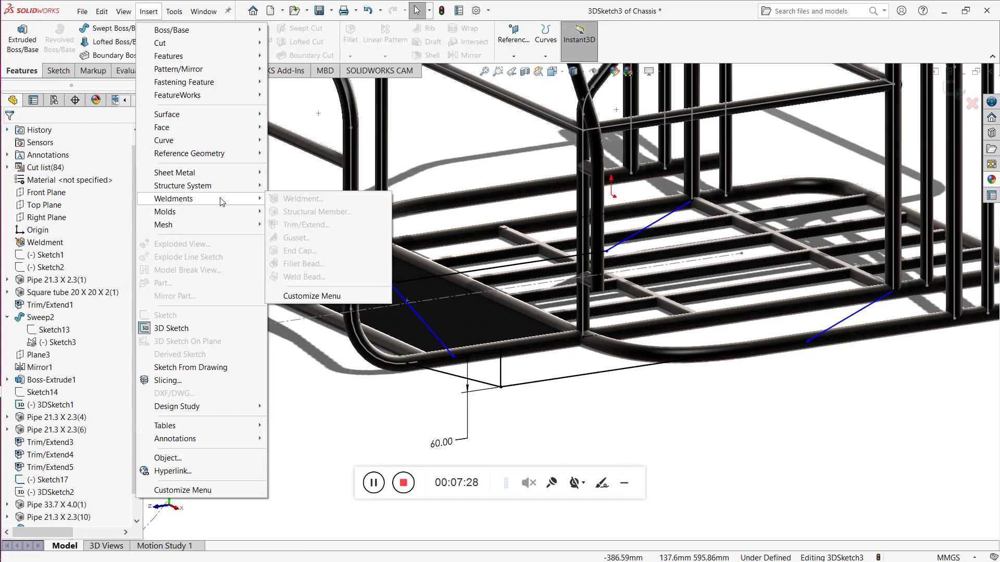
key(Escape)
key(Escape)
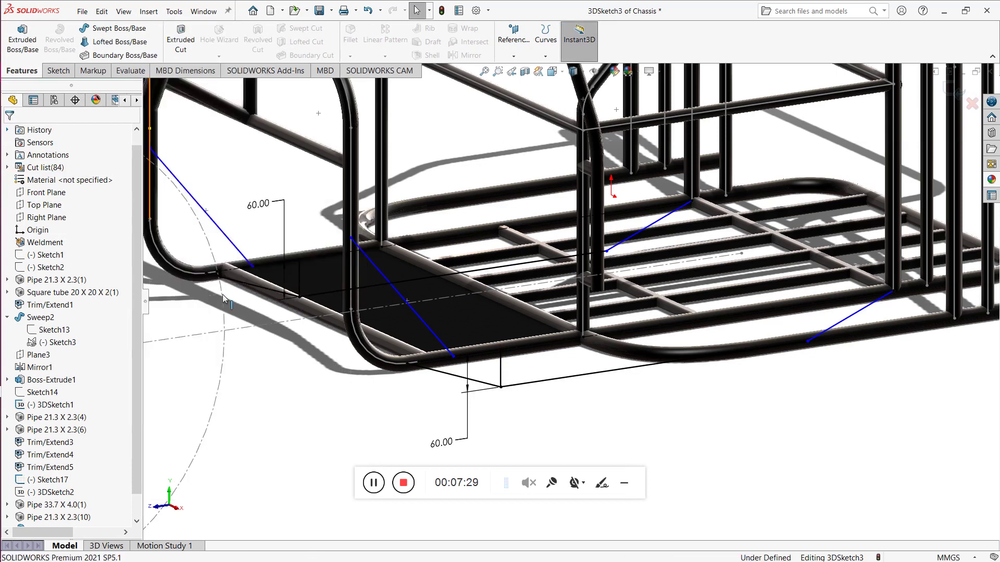
click(59, 73)
click(16, 56)
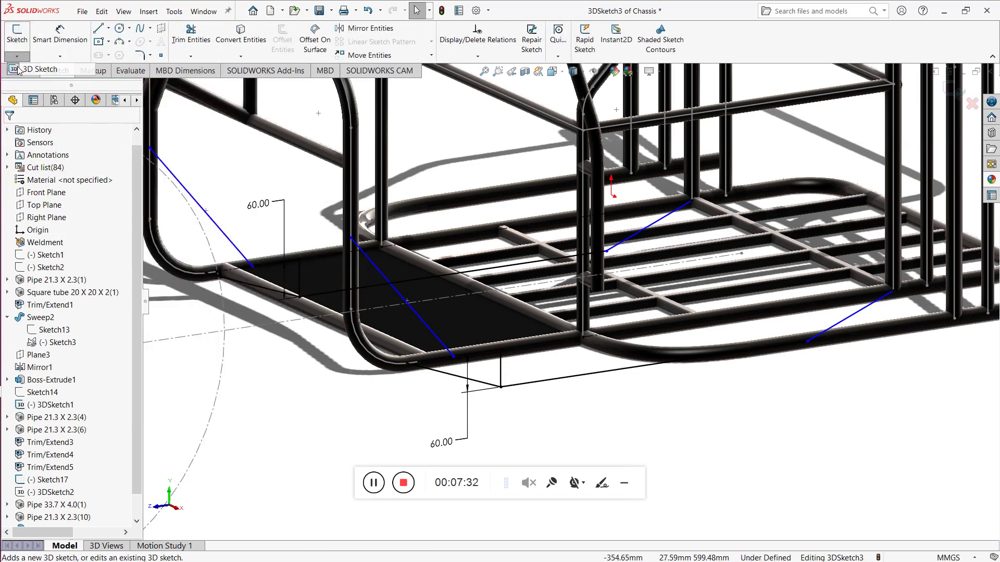
click(37, 69)
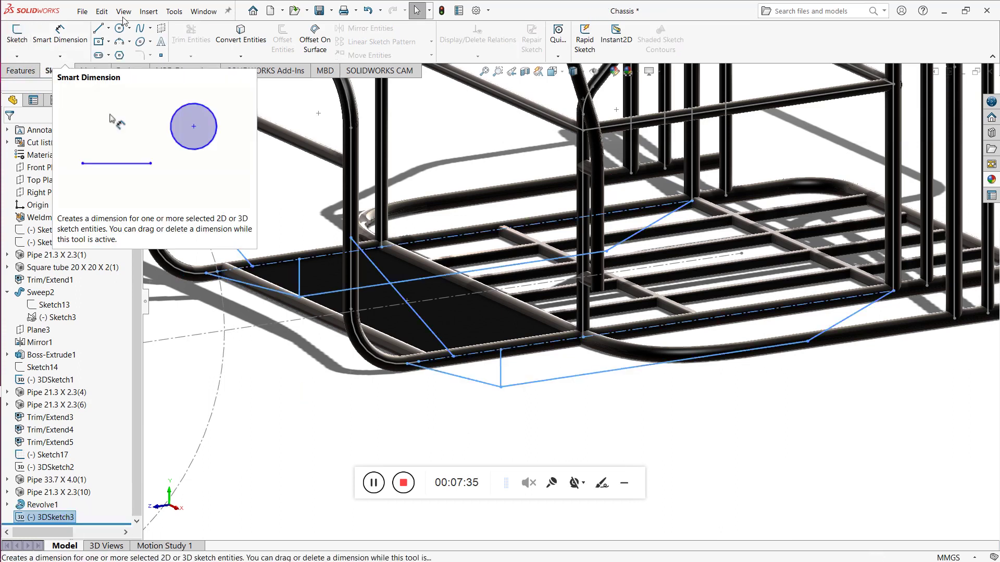
Step: Start a Structural Member from Insert > Weldments, left at iso pipe 21.3 x 2.3
click(148, 11)
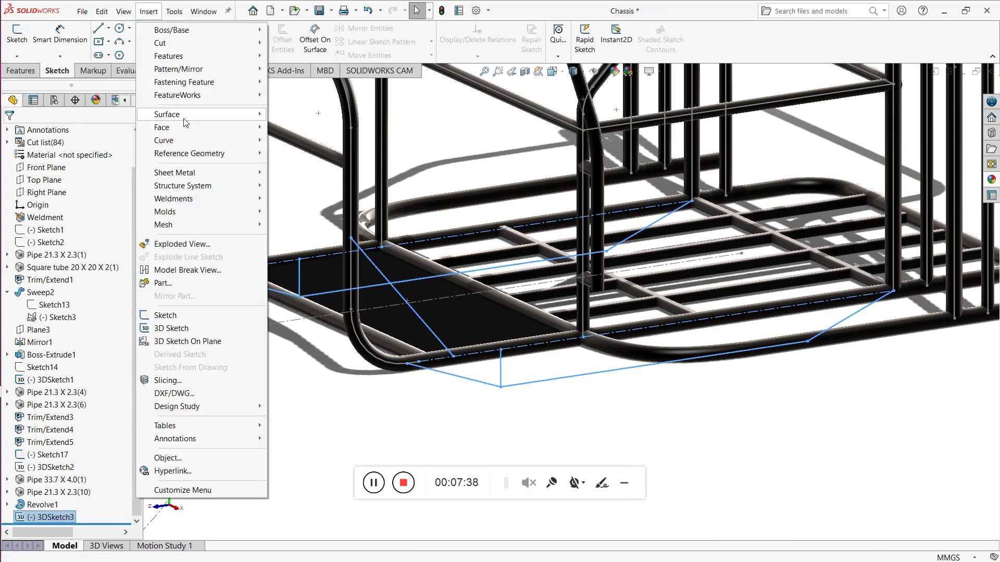
mouse_move(199, 203)
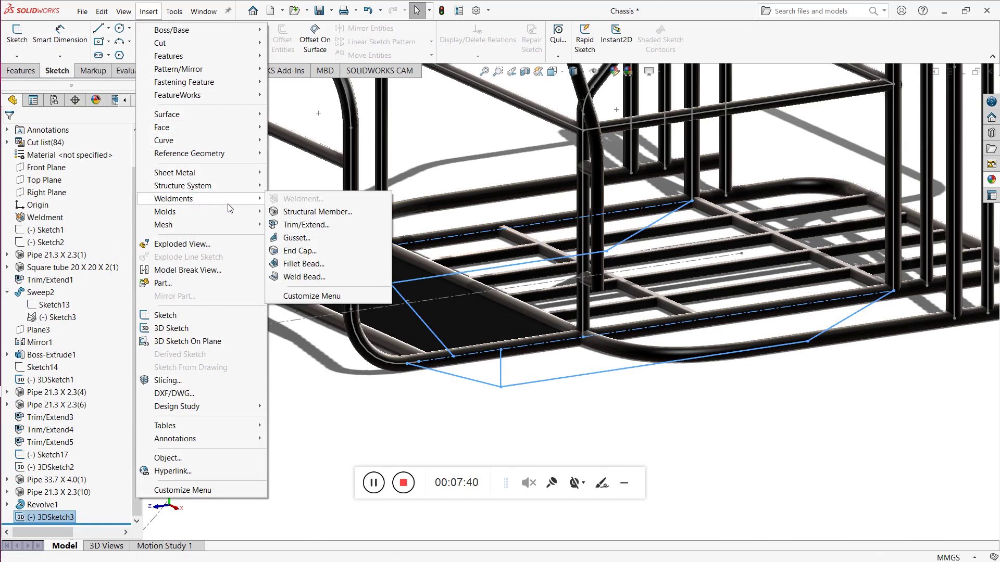
click(299, 213)
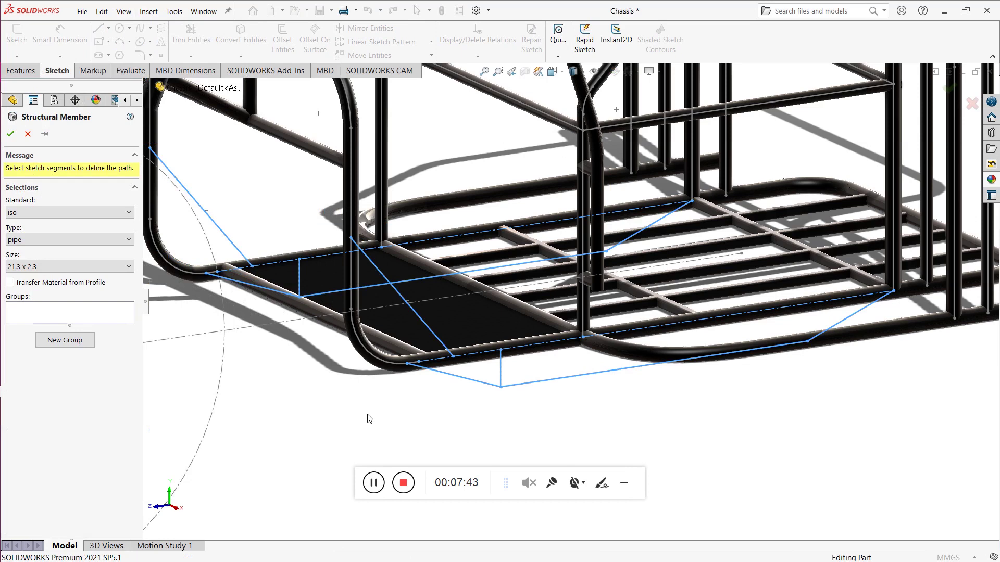
Step: Set the member profile to rectangular tube, size 50 x 30 x 2.6
click(104, 240)
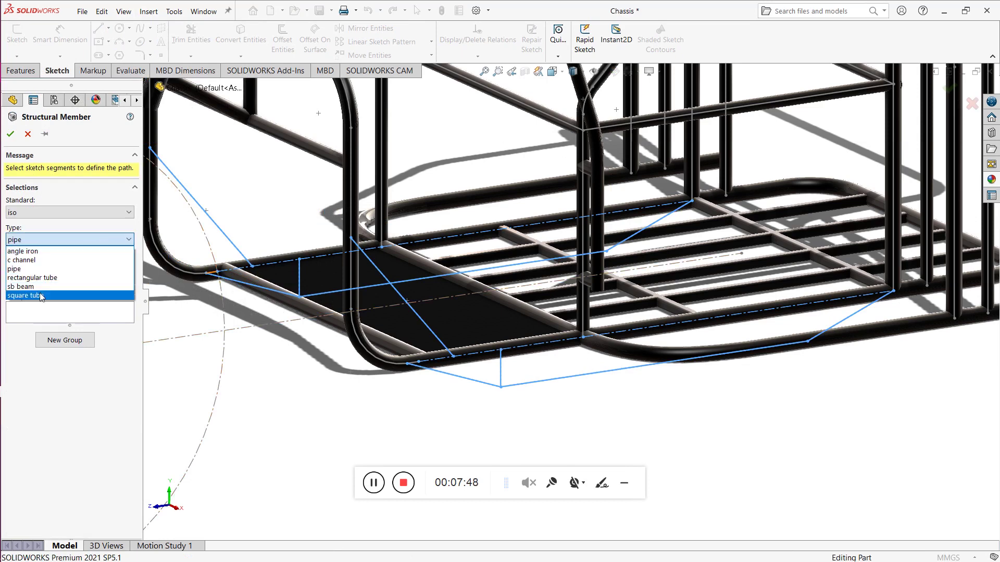
click(45, 278)
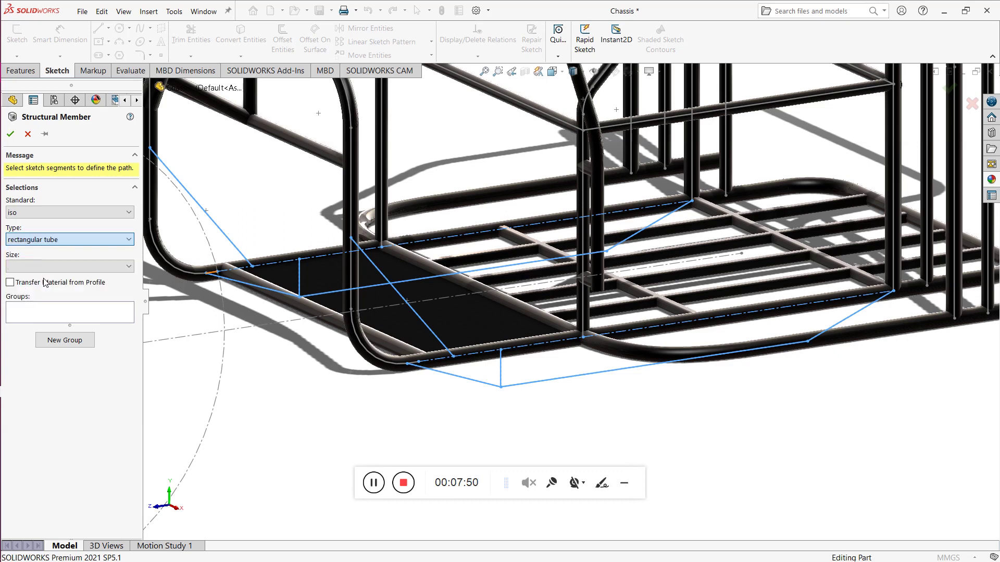
click(52, 266)
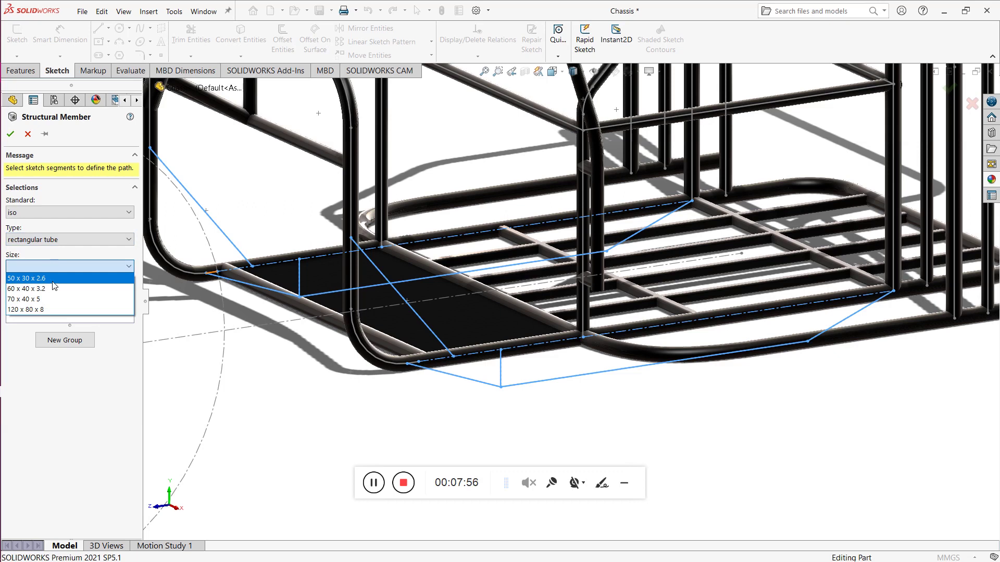
click(53, 280)
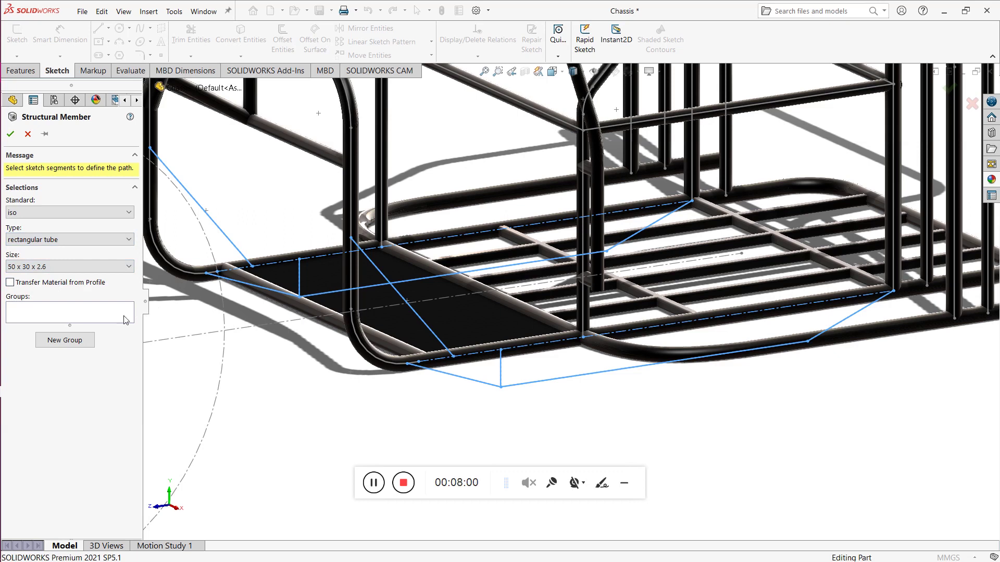
Step: Select Line19, Line12 and Line20 as Group1, then add a new Group2
click(90, 320)
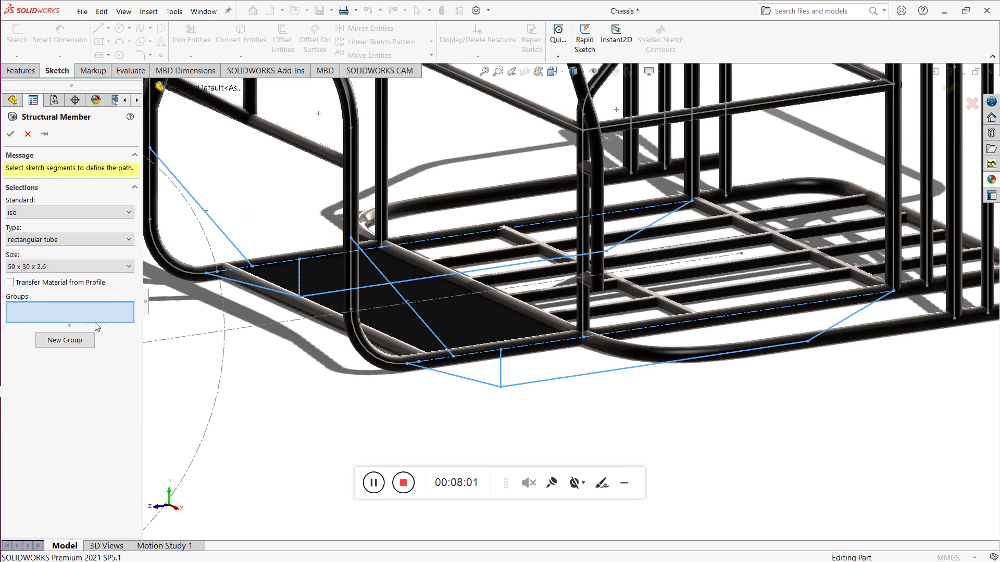
click(463, 381)
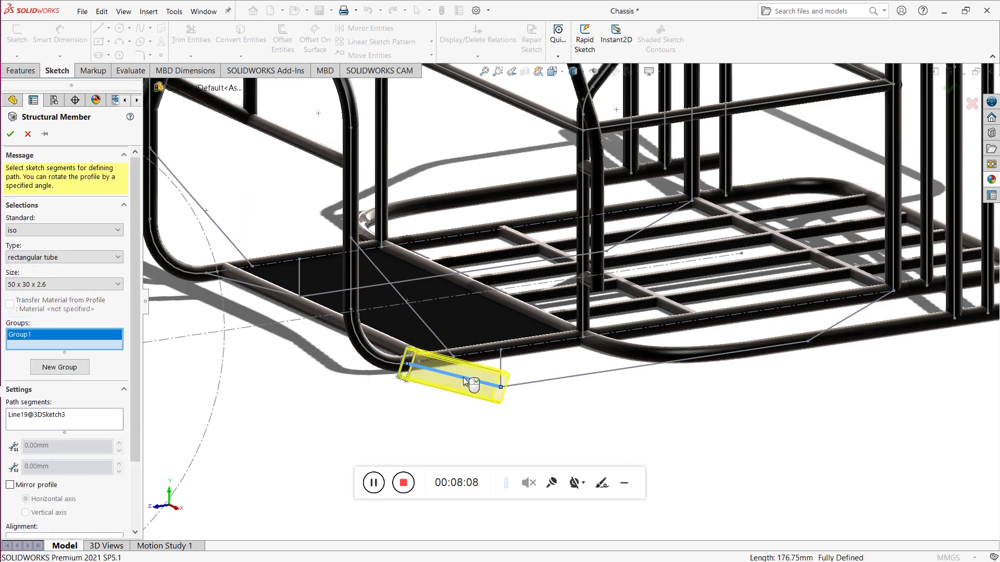
click(529, 384)
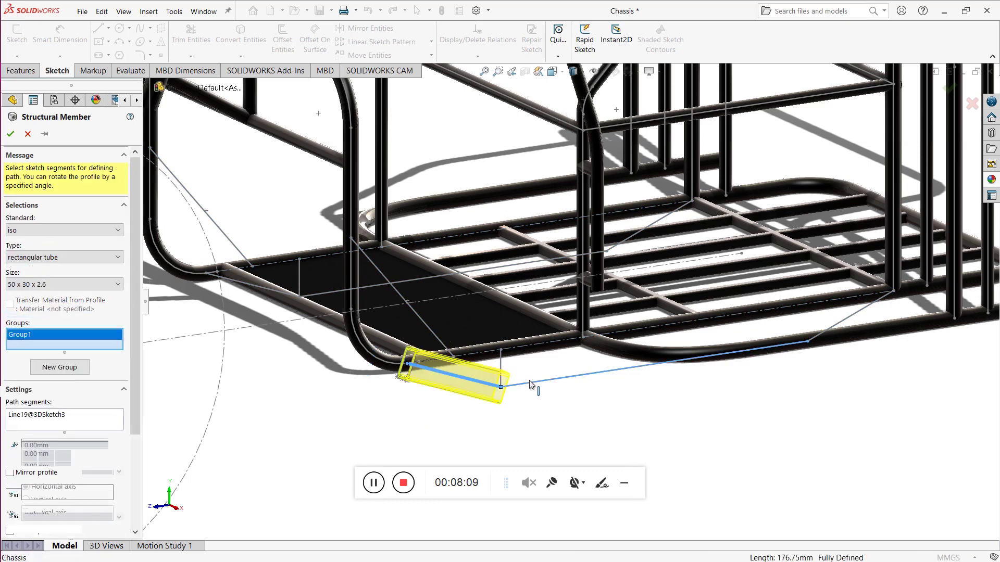
click(852, 320)
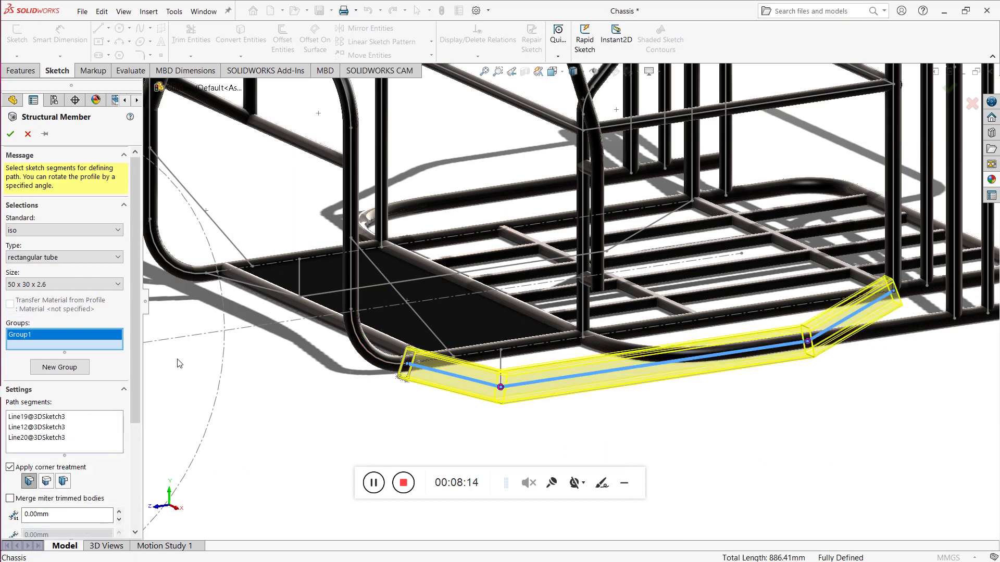
click(59, 367)
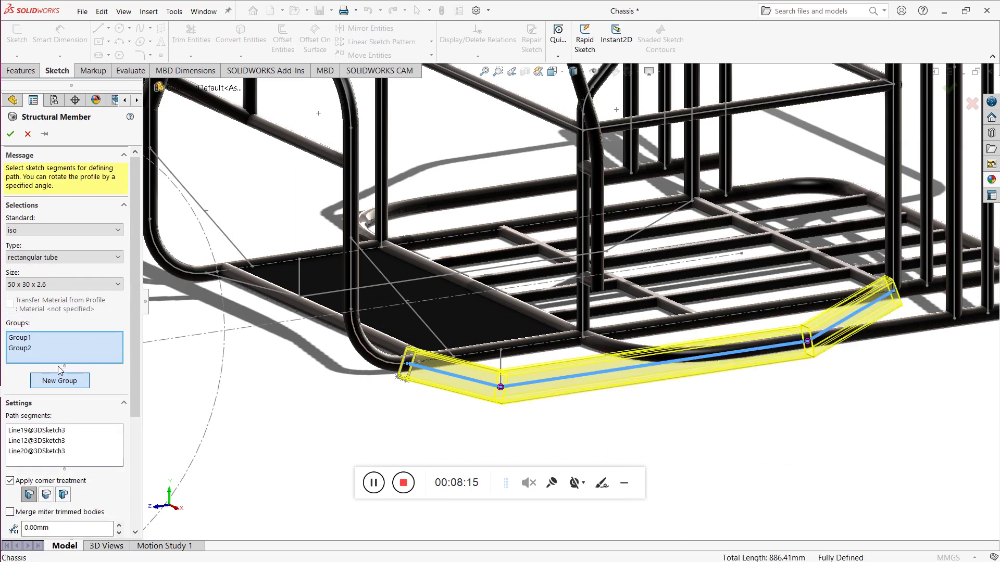
Step: Put Line22, Line17 and Line21 in Group2, create the tube feature, and expand it in the tree
click(250, 289)
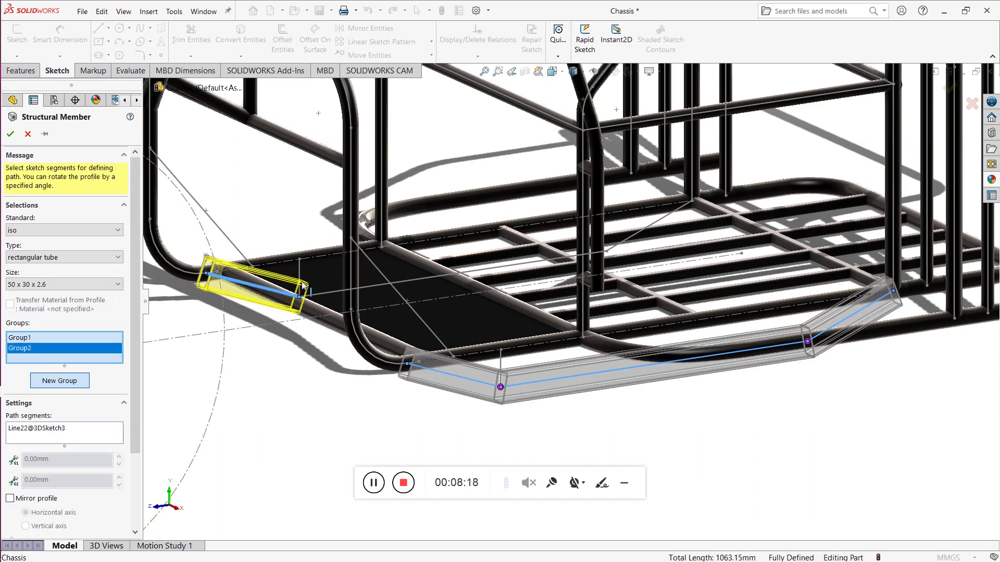
click(328, 293)
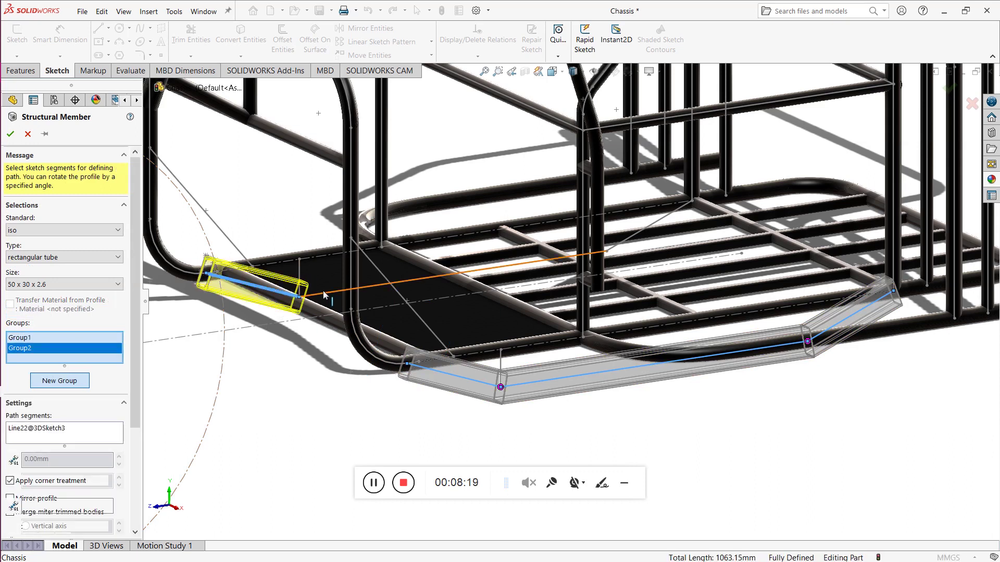
click(647, 231)
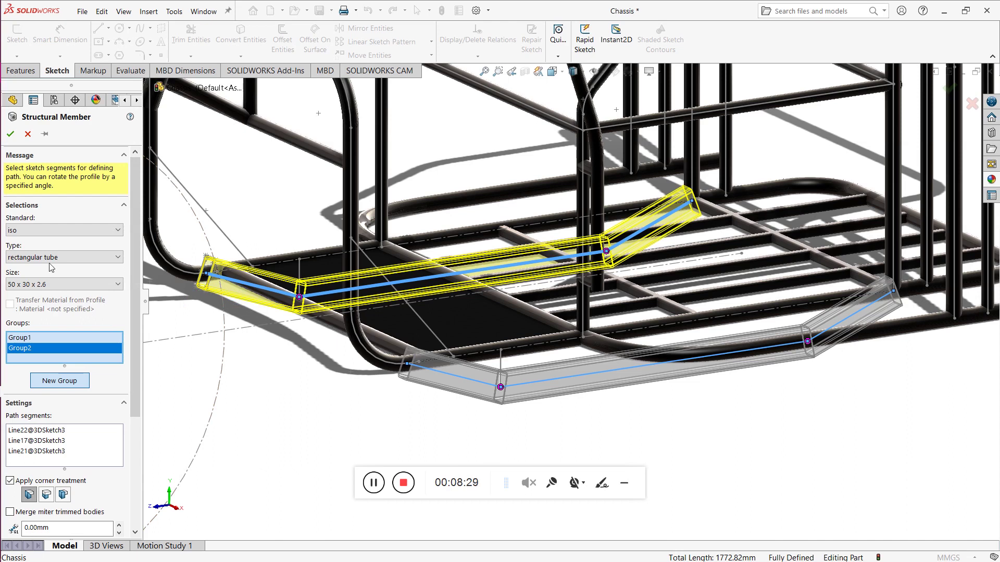
click(11, 134)
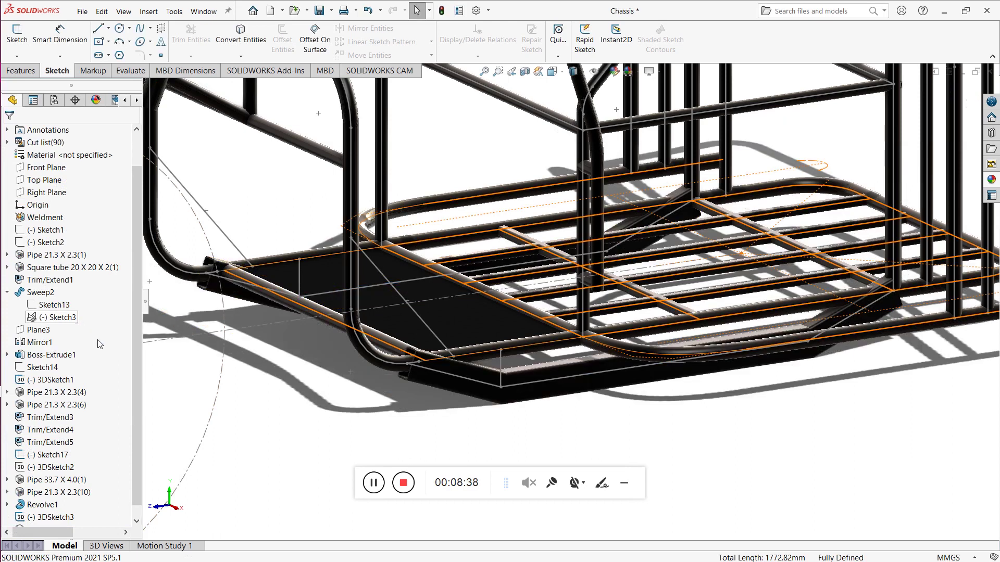
scroll(138, 500, down, 1)
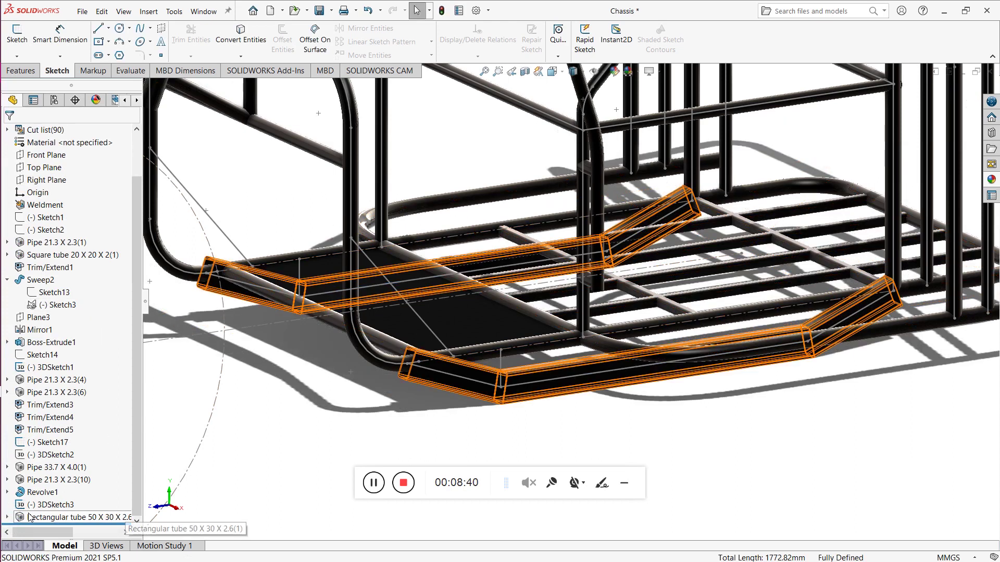
click(7, 517)
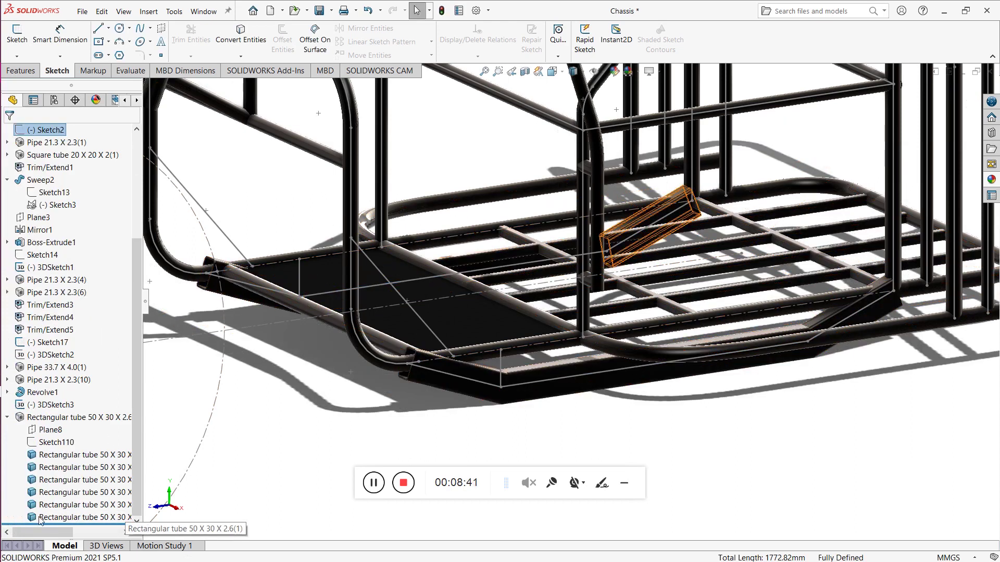
Step: Edit profile sketch Sketch110 and set the vertical leg V_leg to 30
click(58, 443)
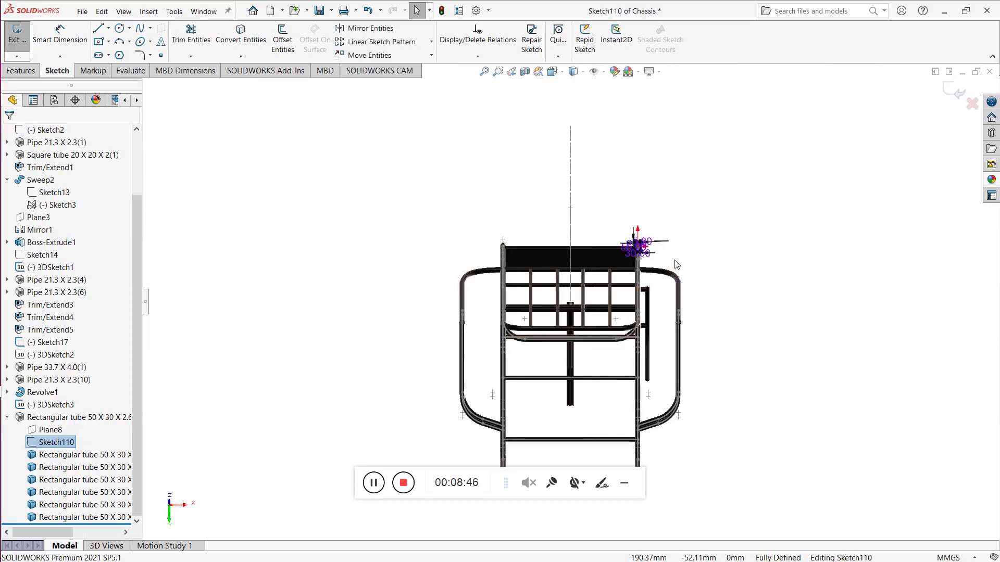
scroll(676, 264, down, 5)
scroll(499, 242, down, 6)
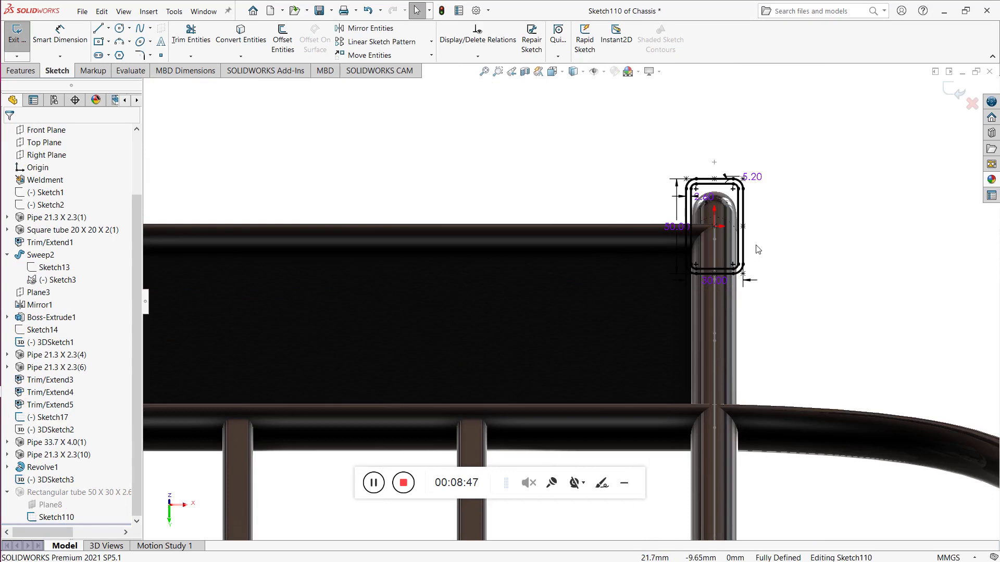
scroll(757, 250, down, 3)
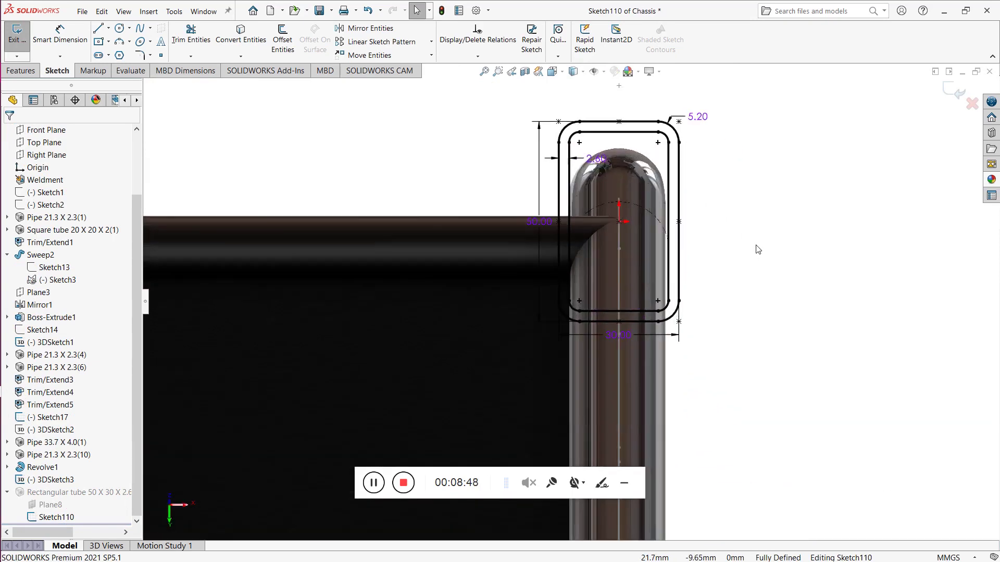
double_click(540, 221)
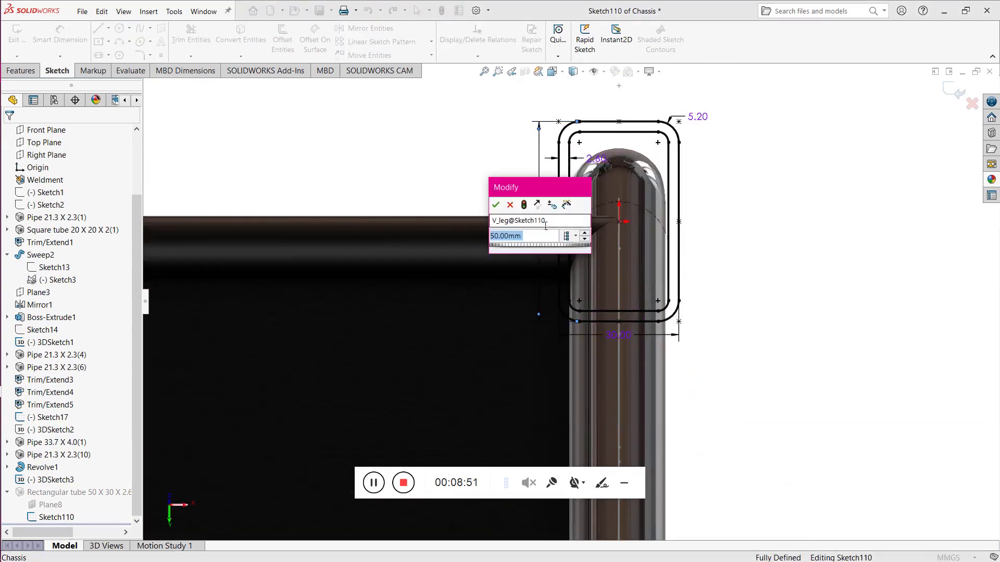
text(3)
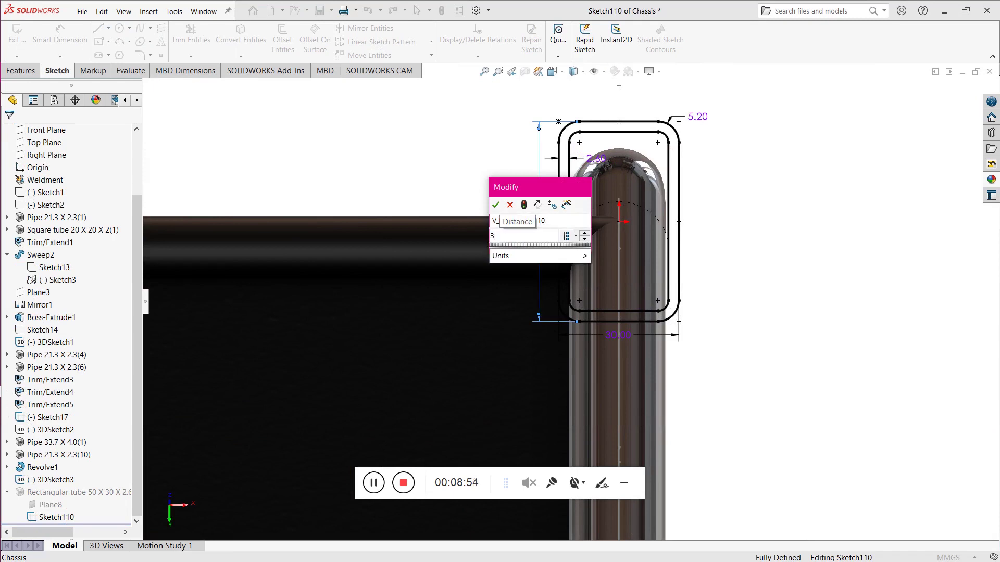
key(Escape)
key(Escape)
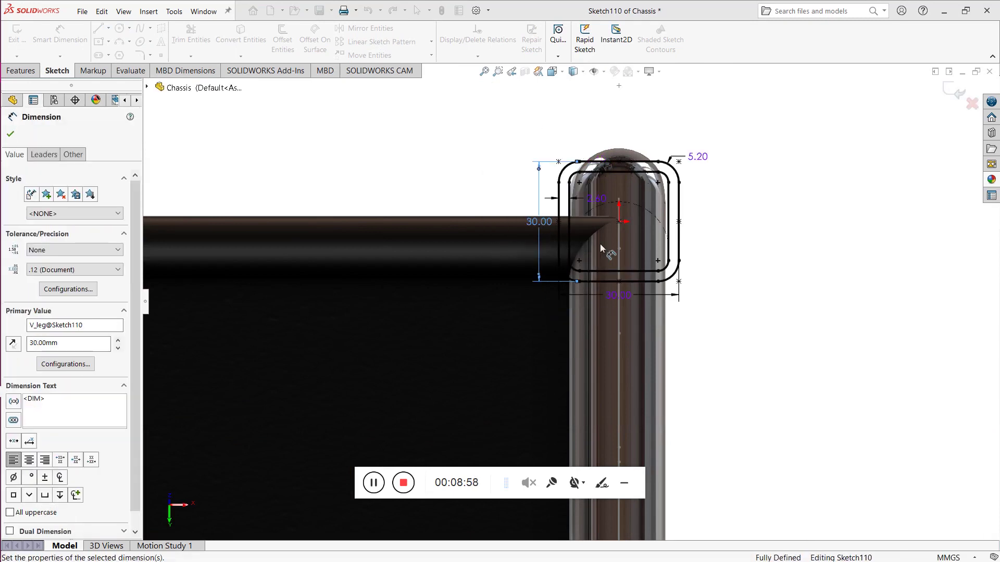
Step: Set H_leg to 20 and wall thickness to 2.00 mm, then exit to rebuild
double_click(622, 299)
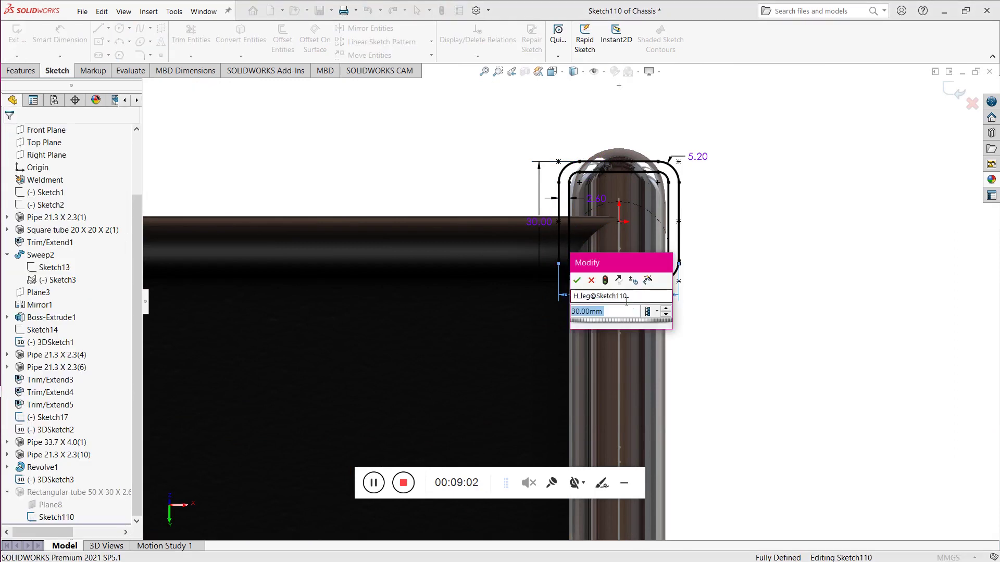
text(20)
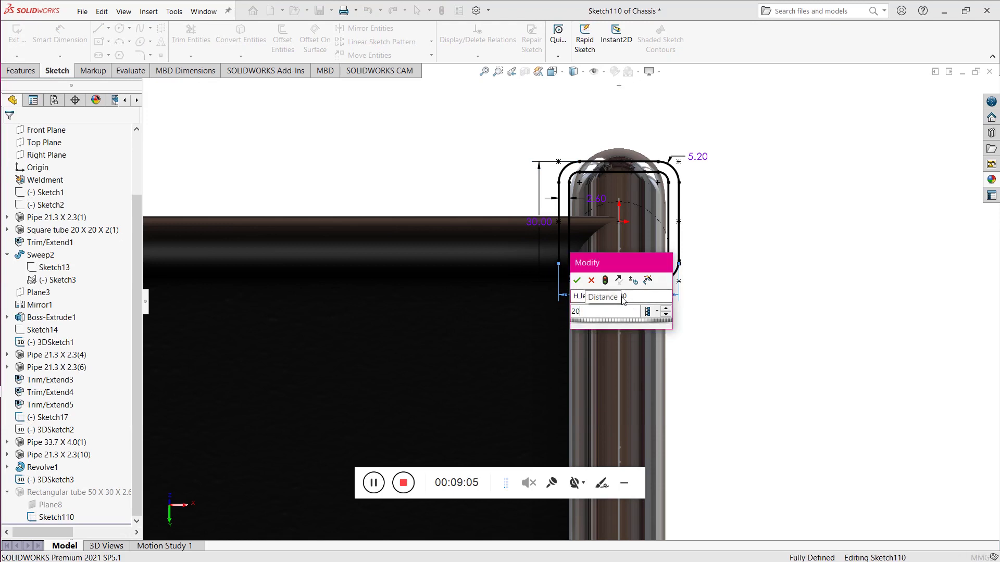
key(Return)
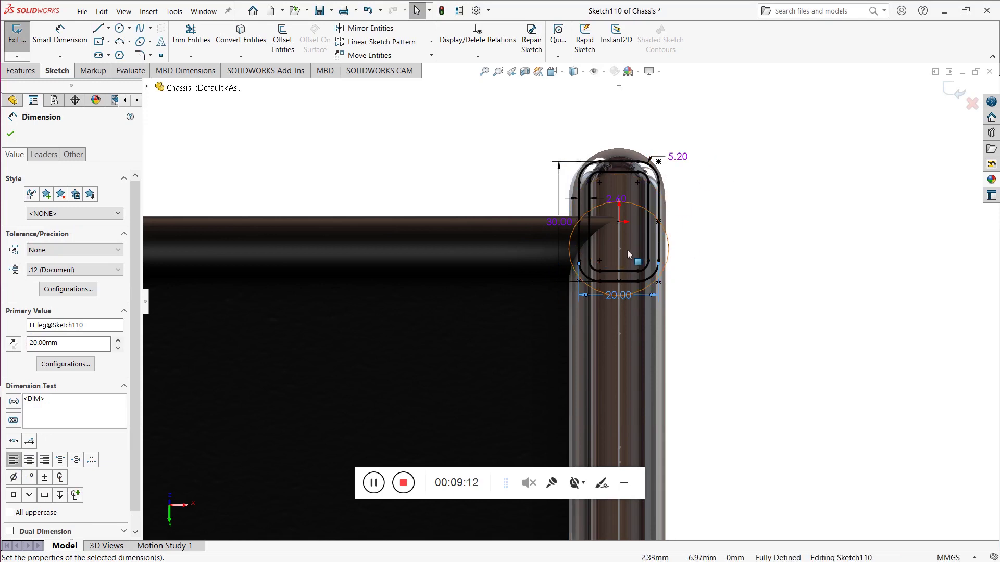
scroll(627, 269, down, 2)
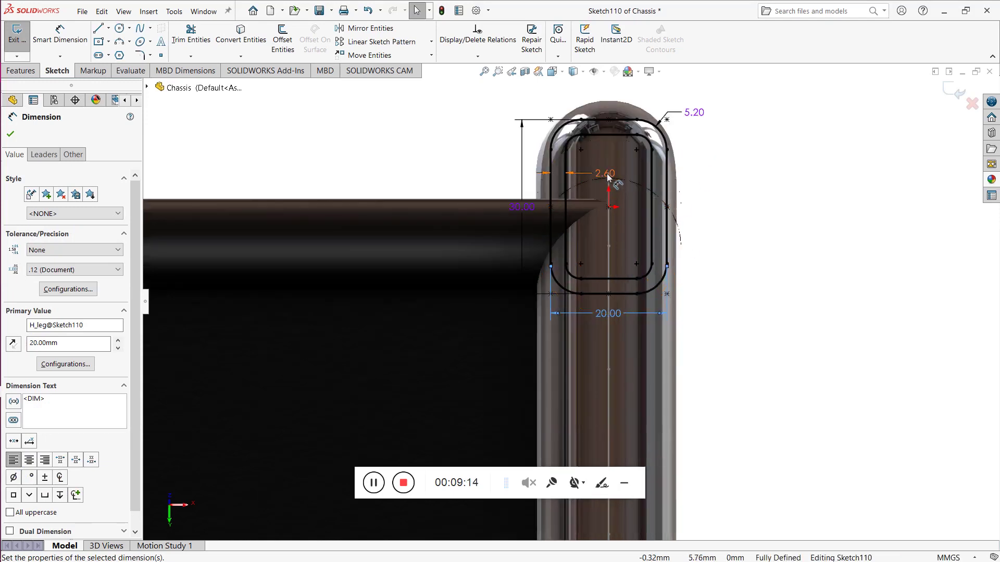
drag(604, 173, 431, 166)
click(431, 167)
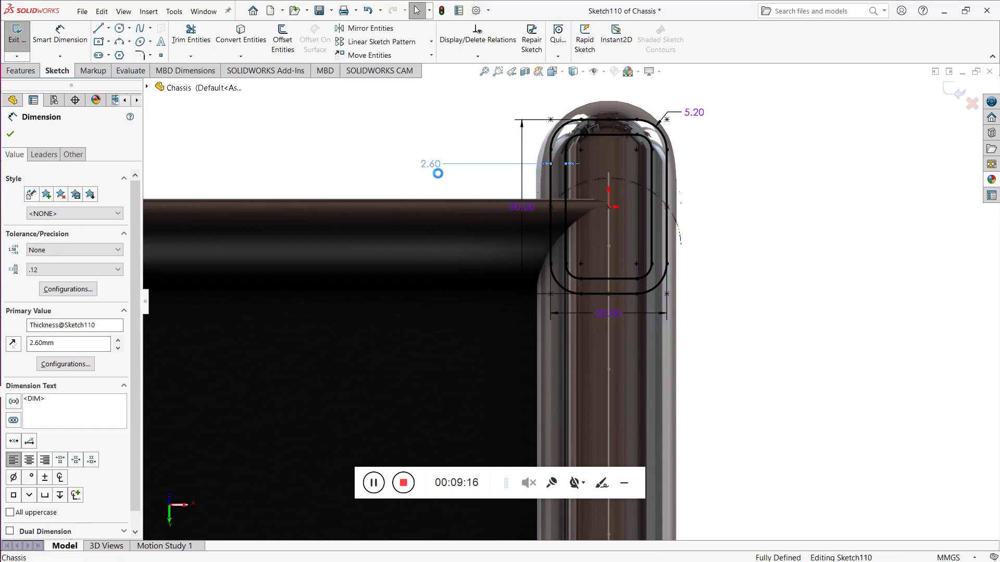
text(2.6)
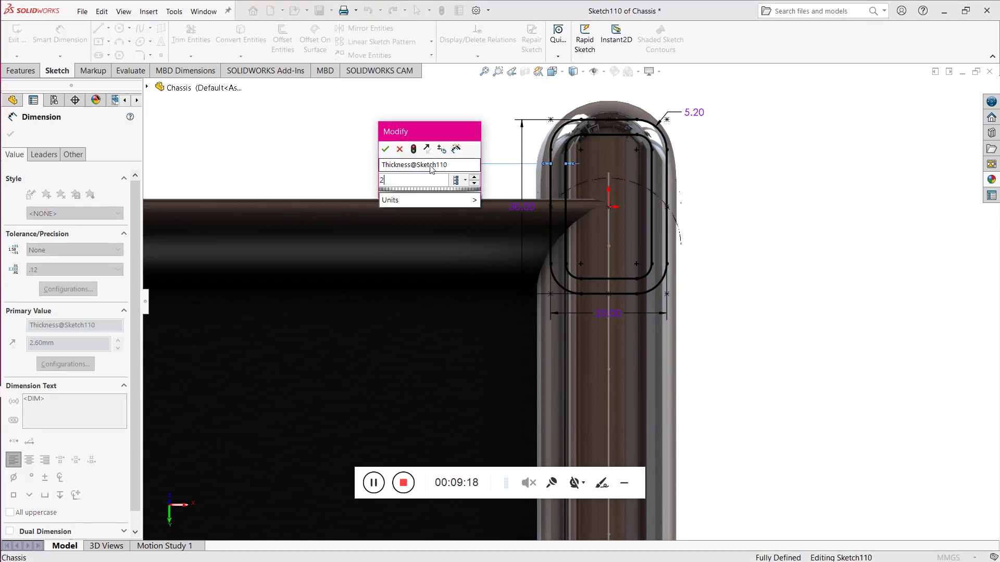
key(Return)
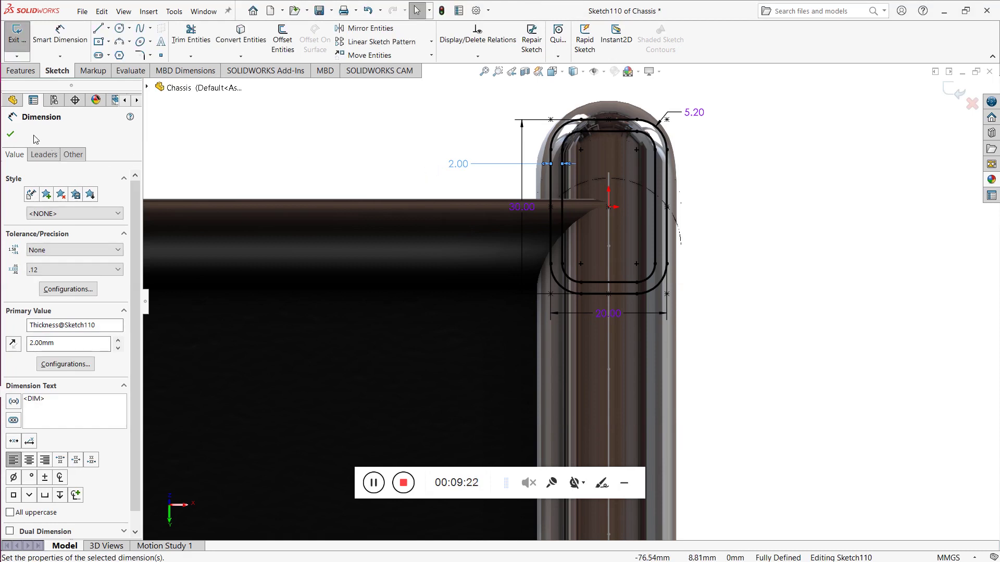
click(16, 135)
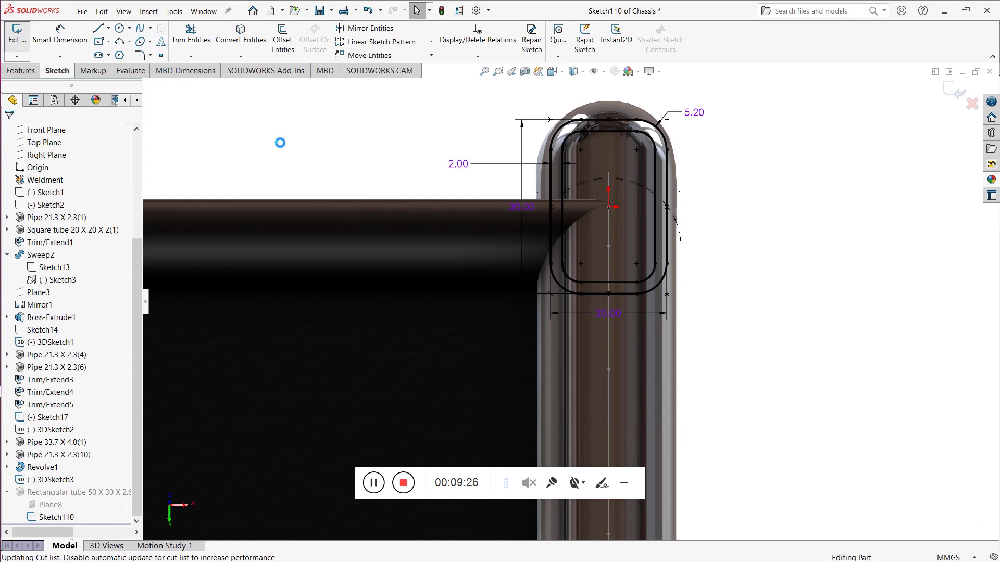
Step: Turn off Shadows In Shaded Mode in View Settings
scroll(499, 186, down, 3)
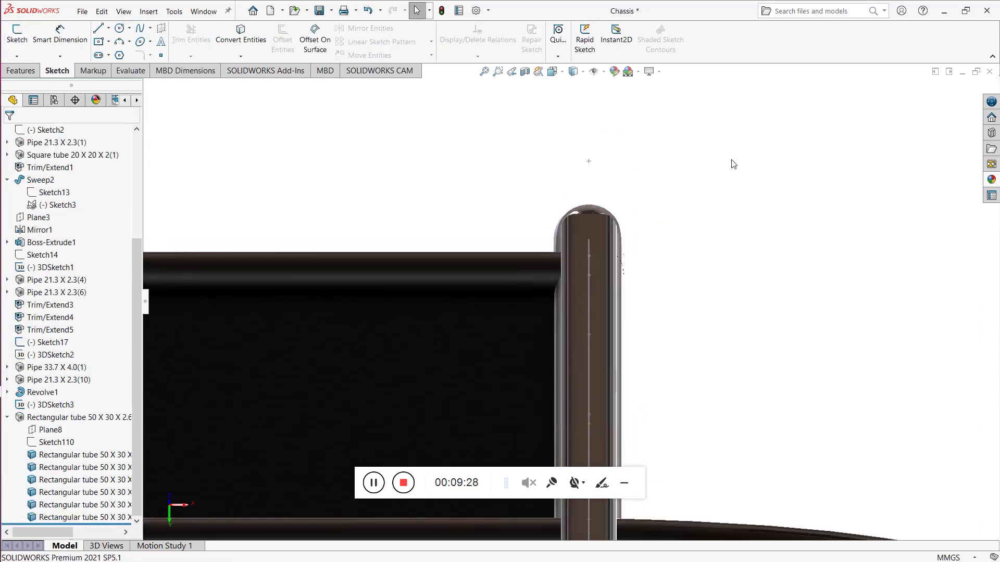
right_click(729, 163)
click(672, 198)
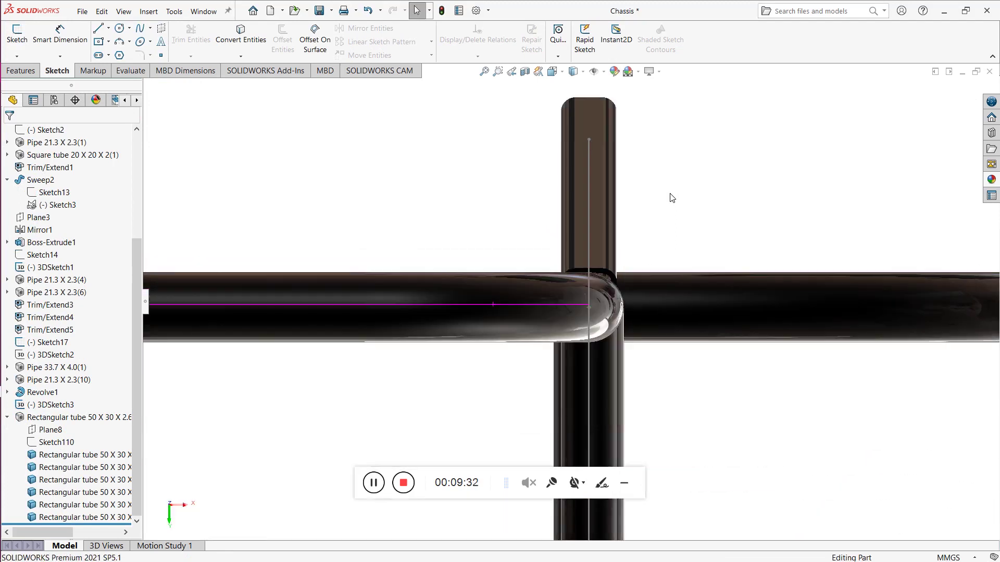
key(ctrl+7)
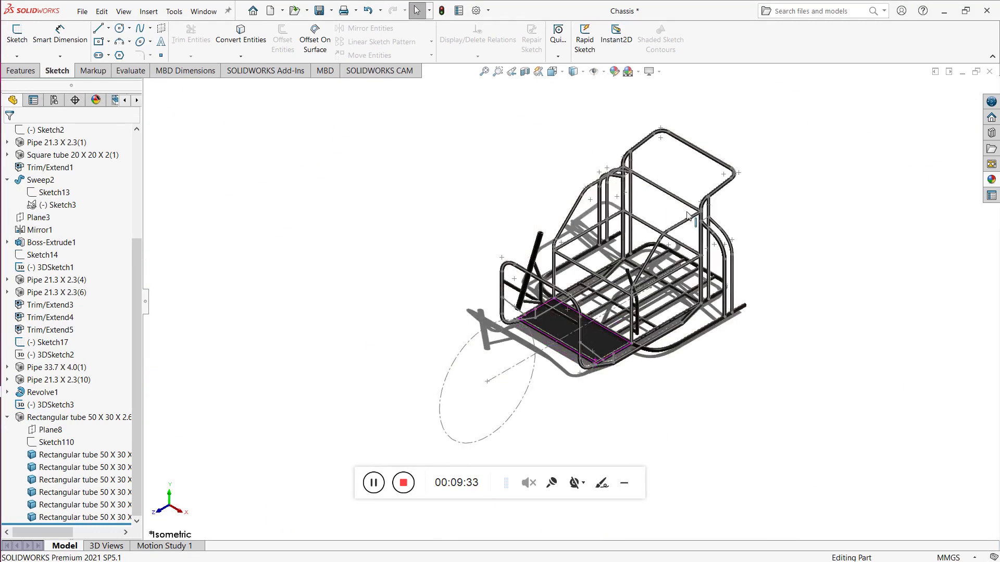
scroll(647, 371, down, 5)
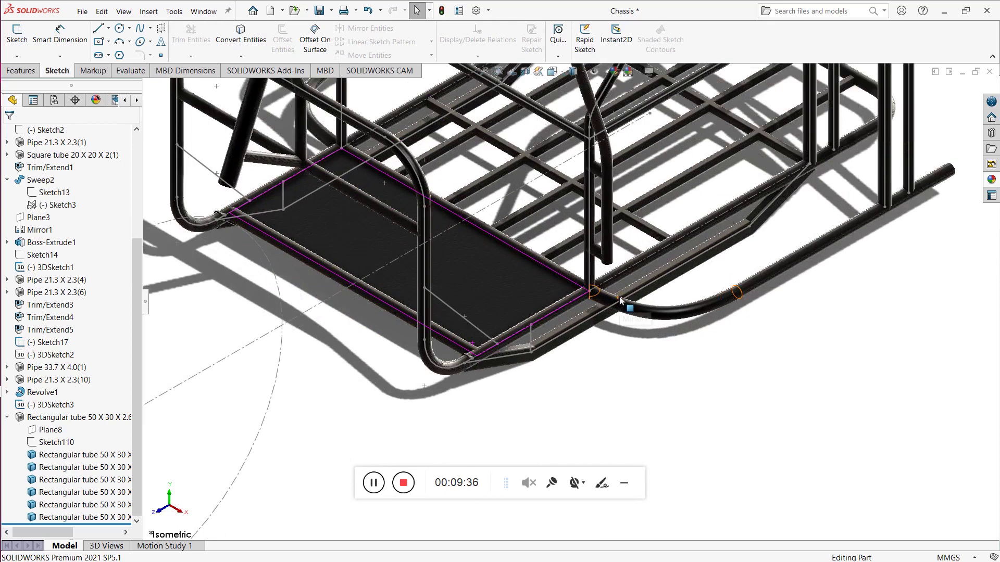
middle_drag(626, 304, 669, 223)
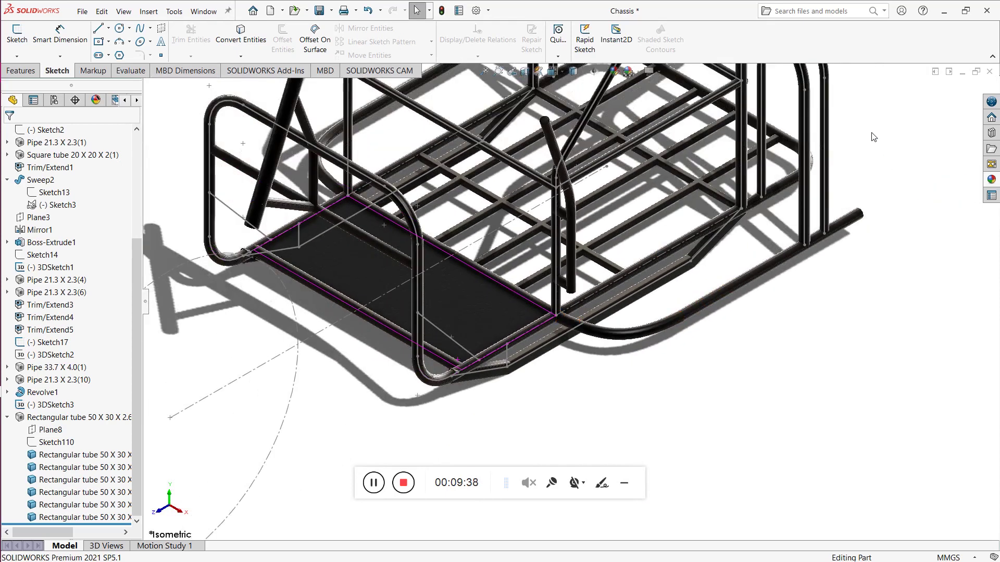
click(659, 75)
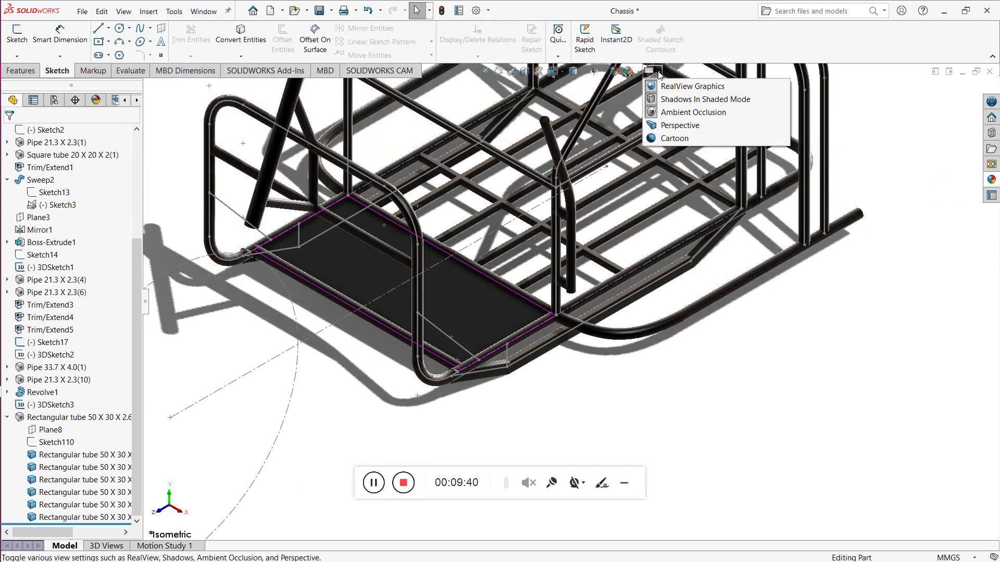
click(671, 100)
Step: Orbit the chassis to inspect the floor-bay frame from underneath
scroll(628, 167, up, 4)
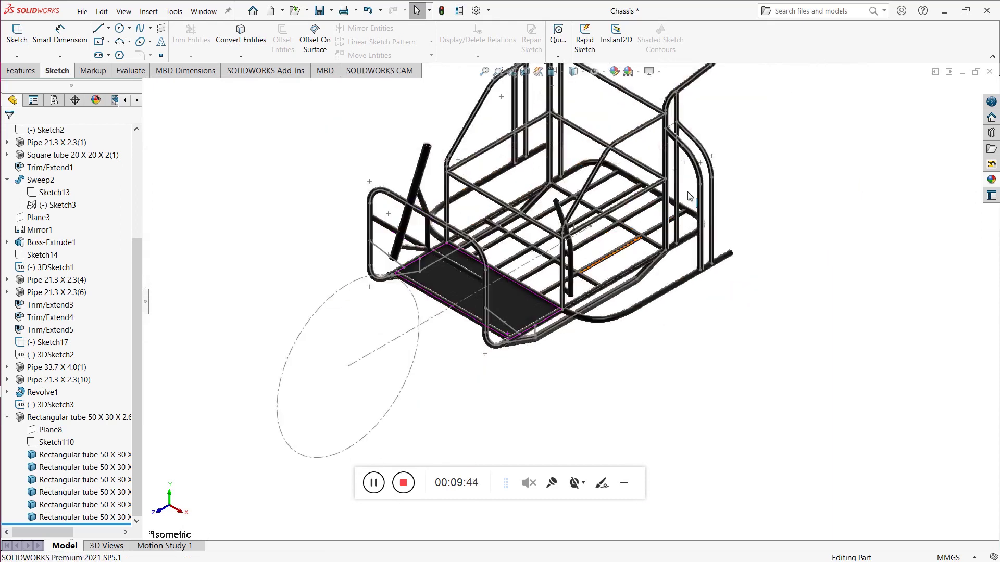
right_click(796, 174)
click(803, 221)
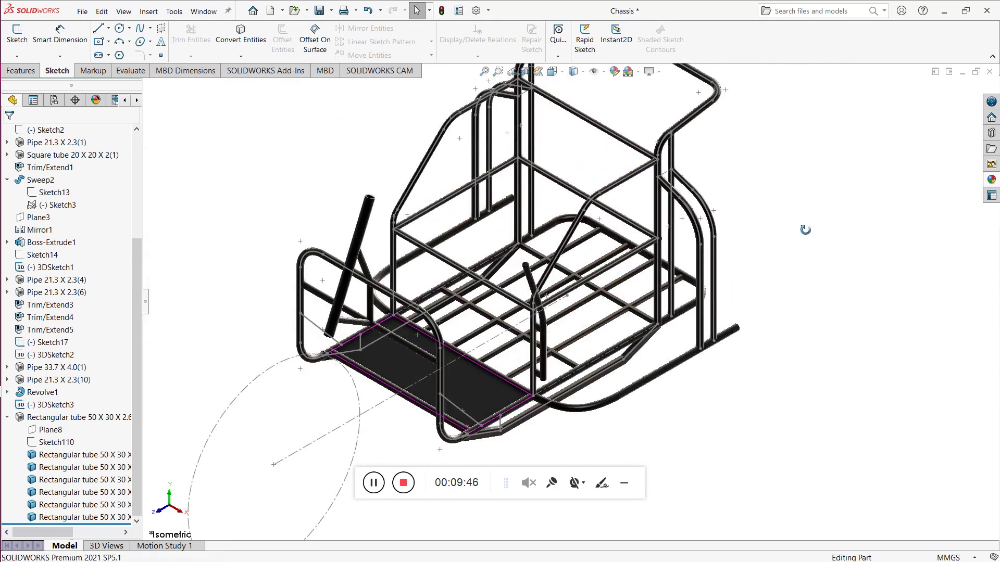
drag(803, 228, 754, 198)
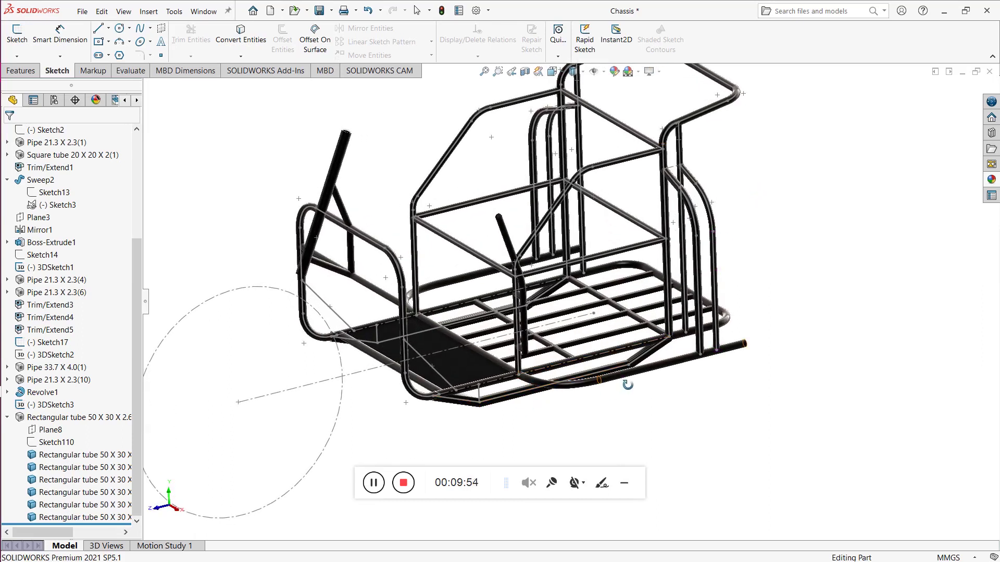
scroll(442, 341, down, 5)
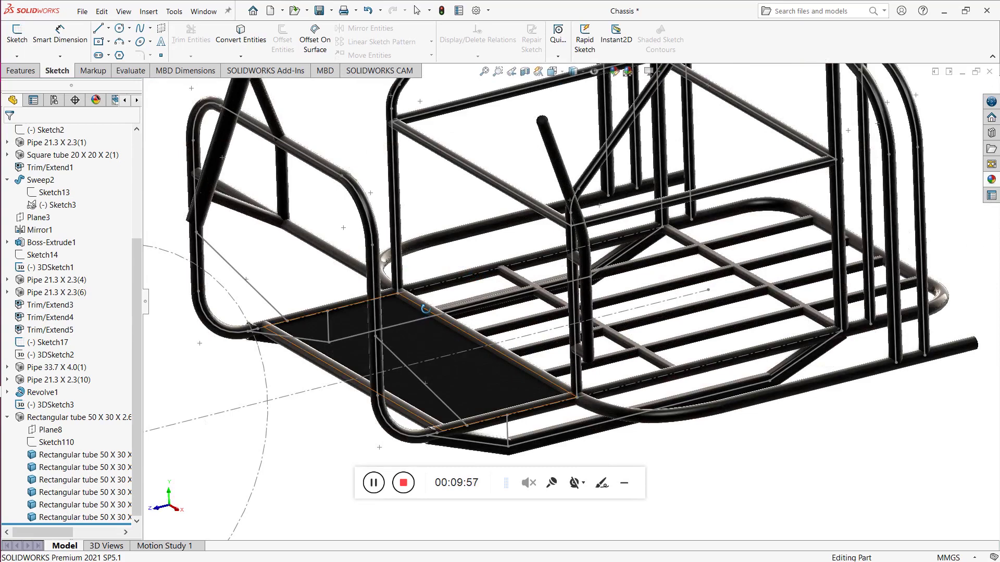
drag(425, 308, 433, 247)
middle_drag(465, 247, 468, 273)
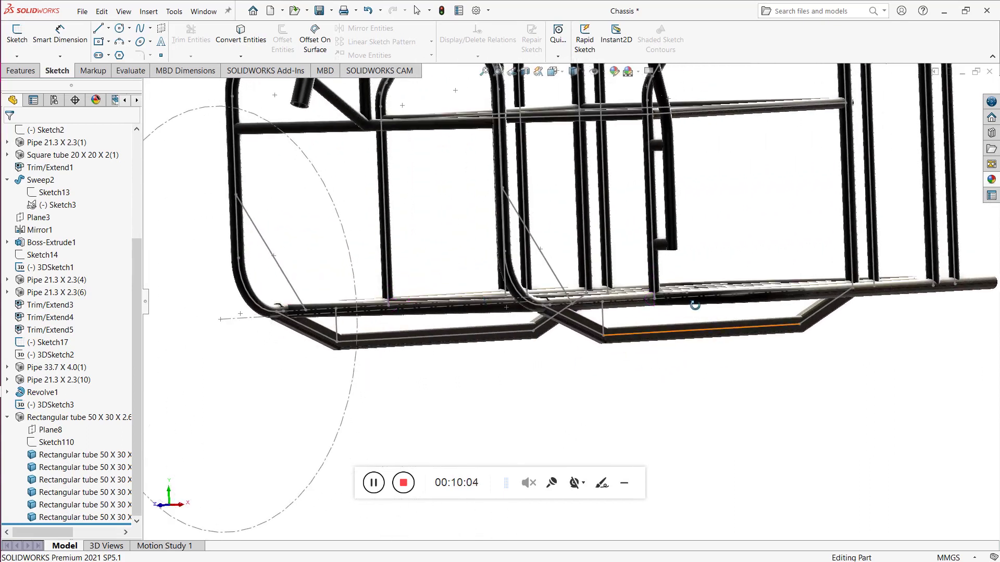
middle_drag(656, 331, 587, 374)
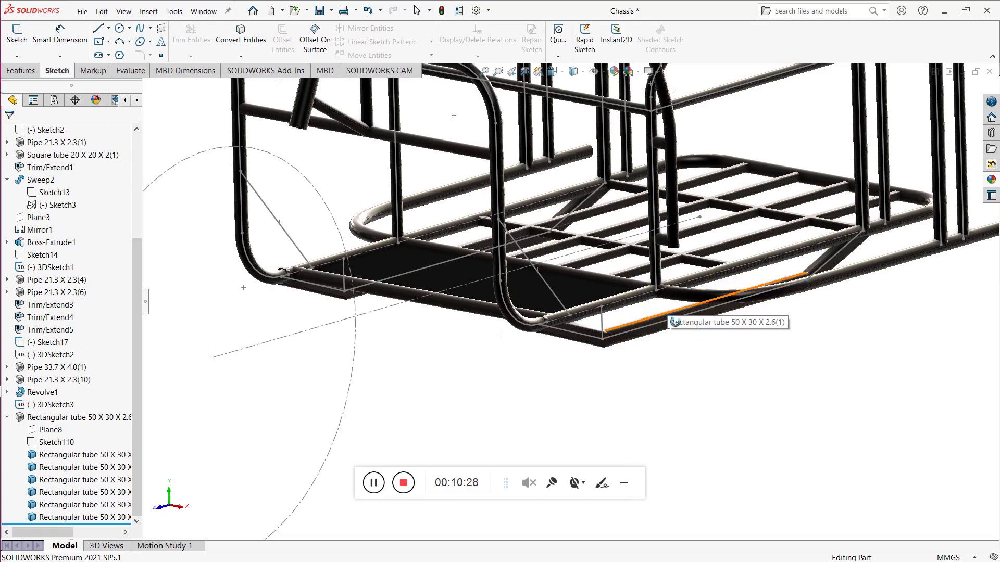
middle_drag(629, 334, 430, 273)
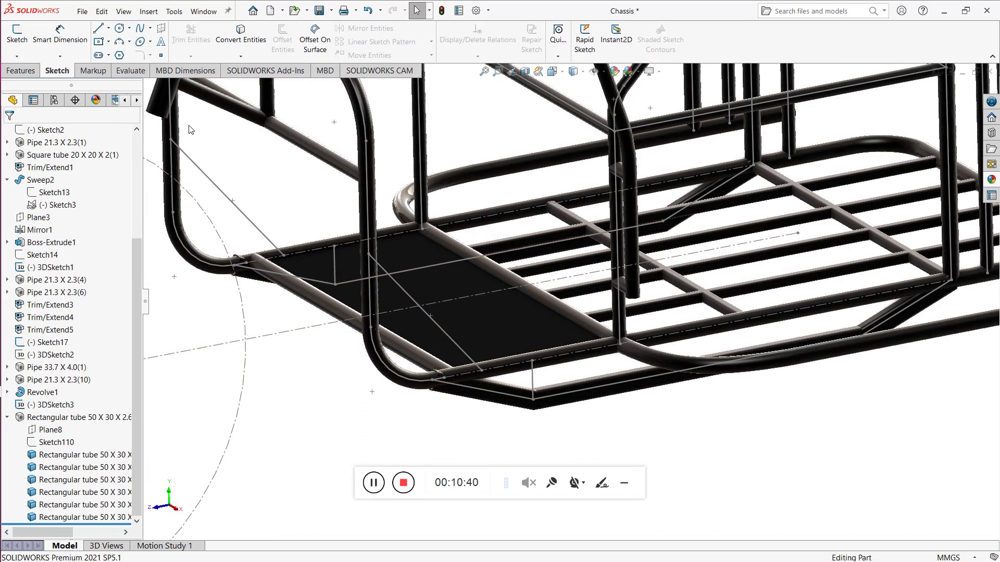
Step: Start a new structural member with a pipe profile, size 21.3 x 2.3
click(148, 11)
mouse_move(217, 202)
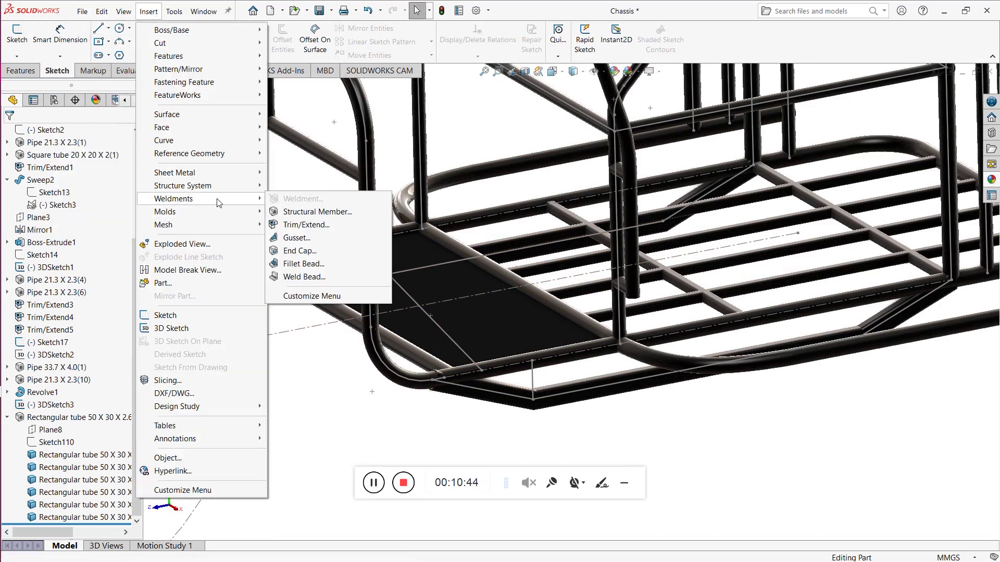
click(278, 212)
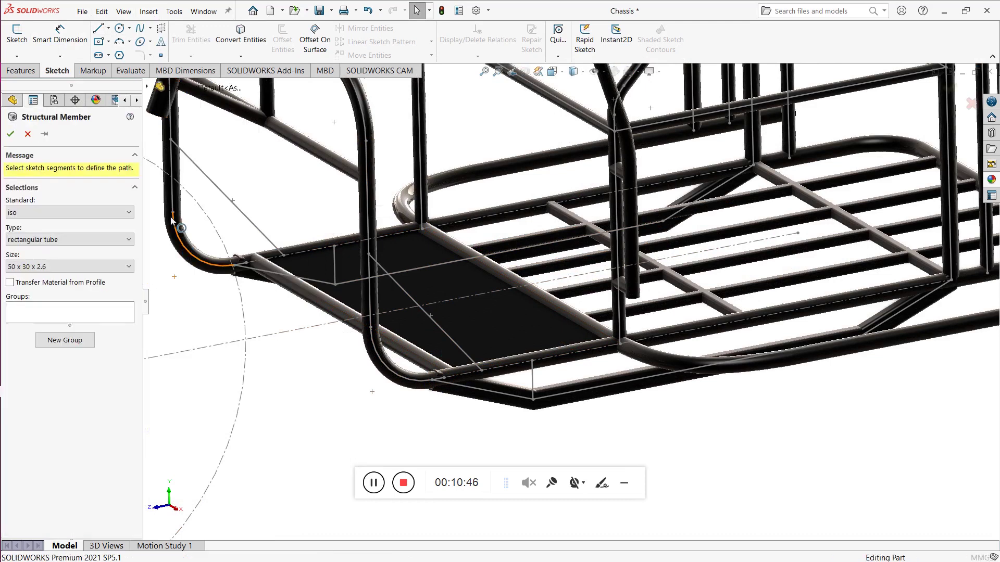
click(89, 240)
click(48, 271)
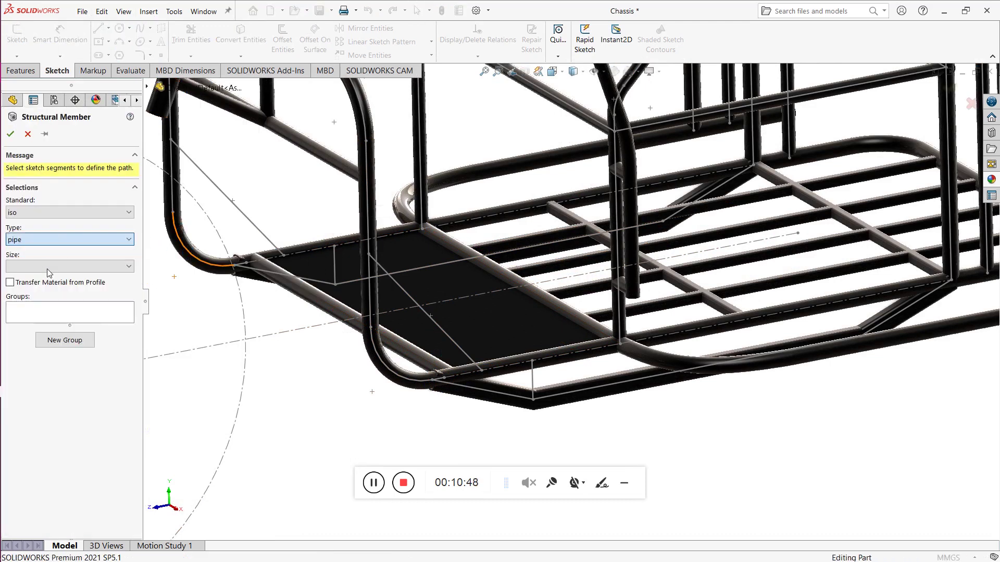
click(48, 267)
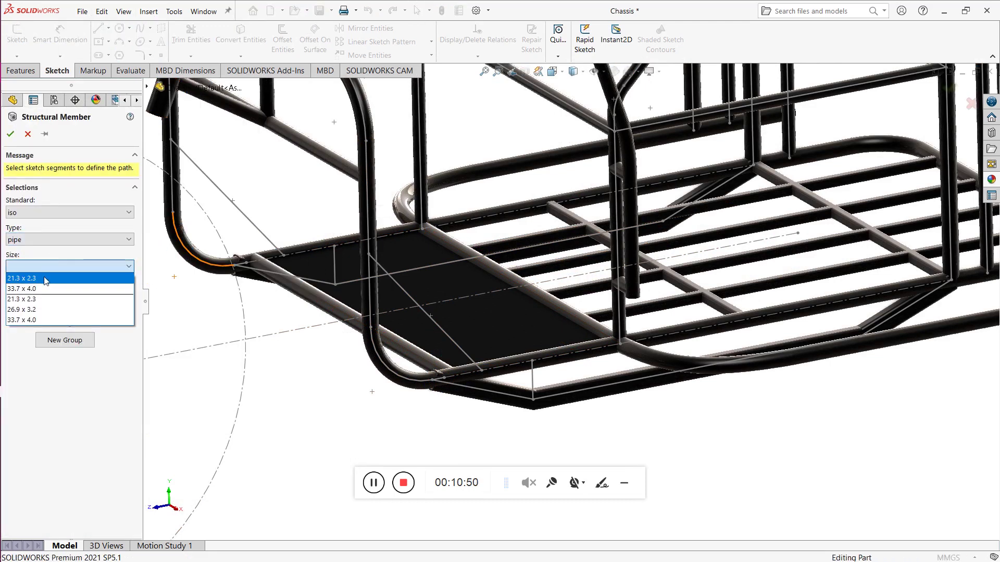
click(44, 279)
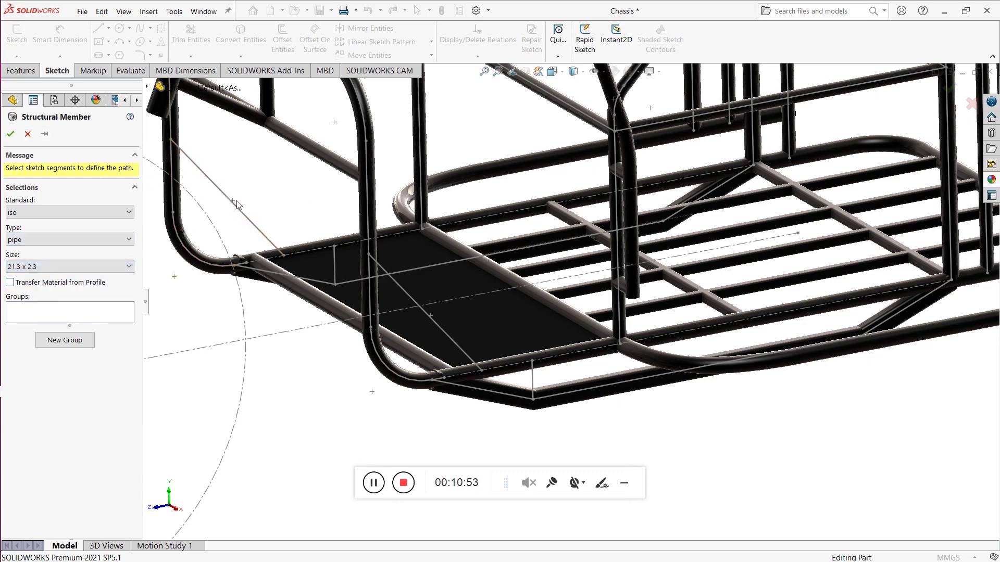
Step: Run the pipe along Line2 and Line8 to create the two diagonal braces
click(394, 281)
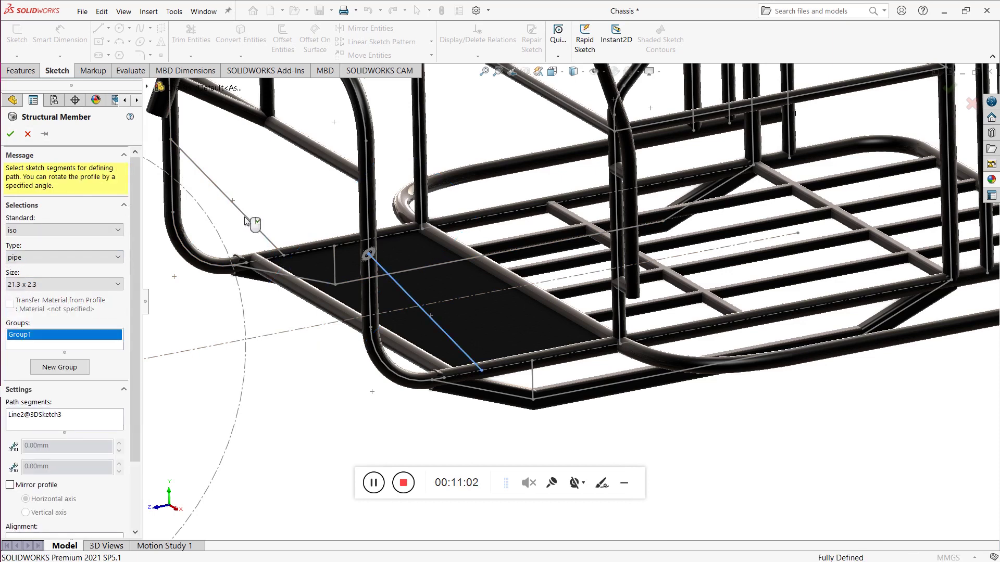
click(245, 219)
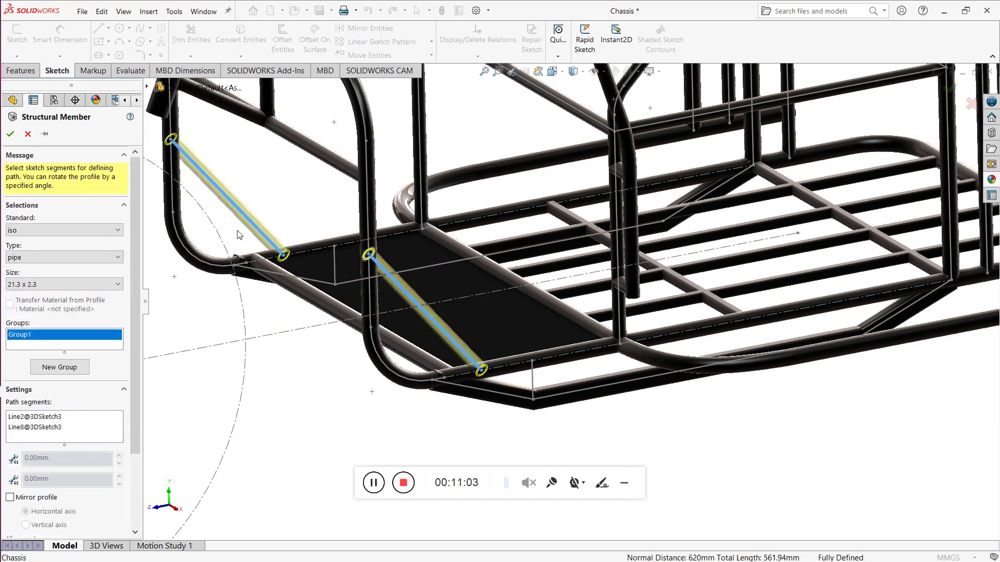
click(10, 134)
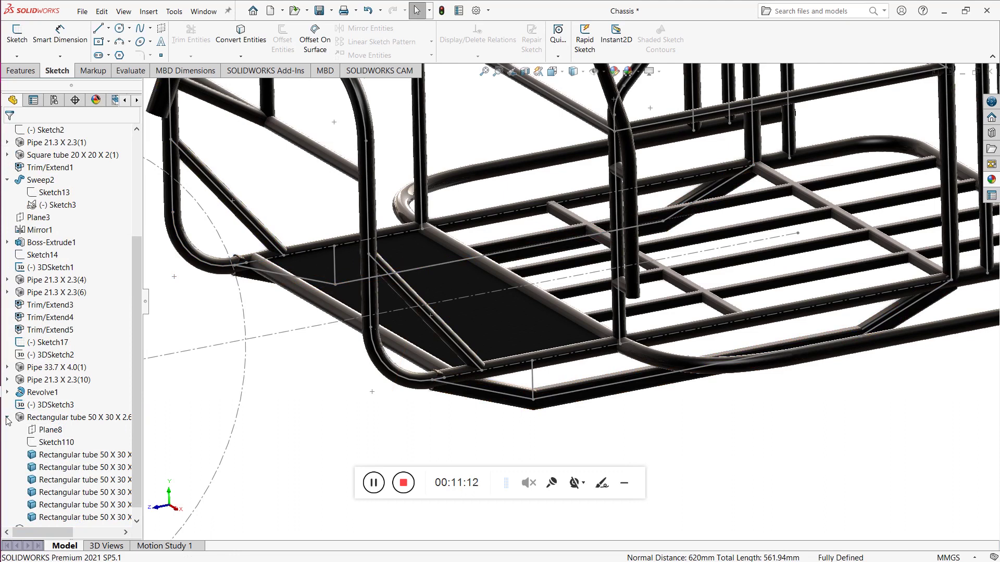
click(7, 418)
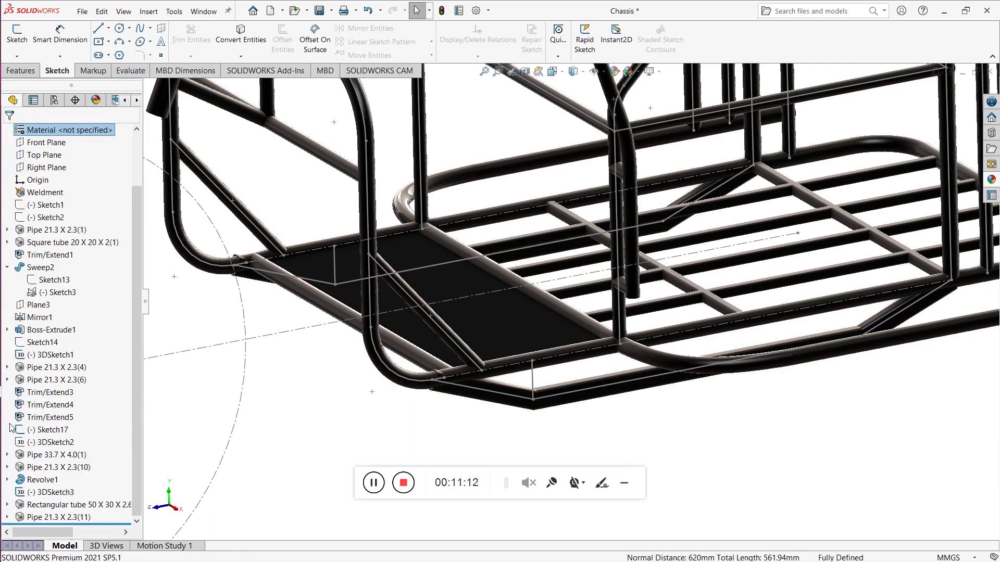
Step: Edit Sketch111 of Pipe 21.3 X 2.3(11) and set the outside diameter to 20 mm
click(7, 517)
click(49, 493)
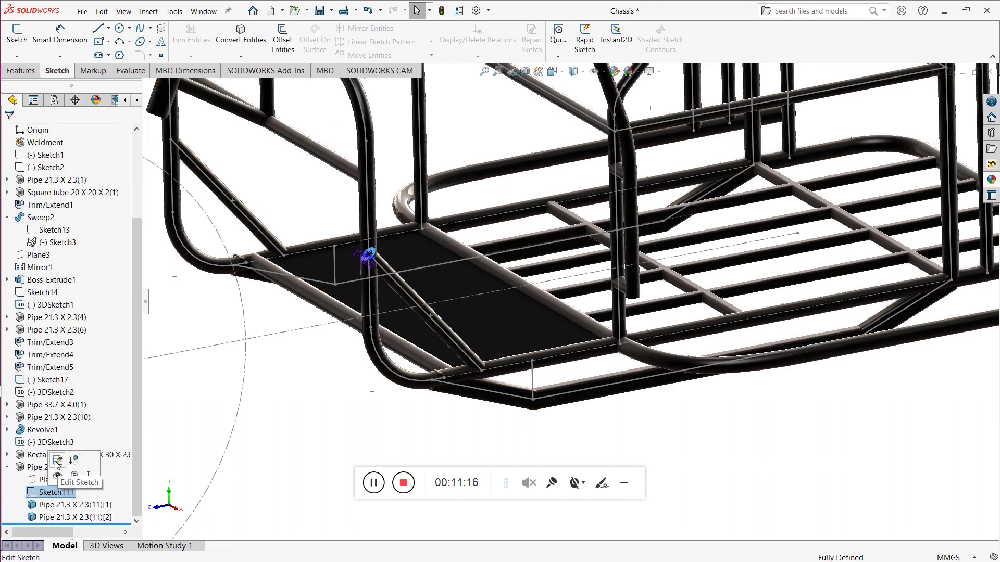
click(58, 471)
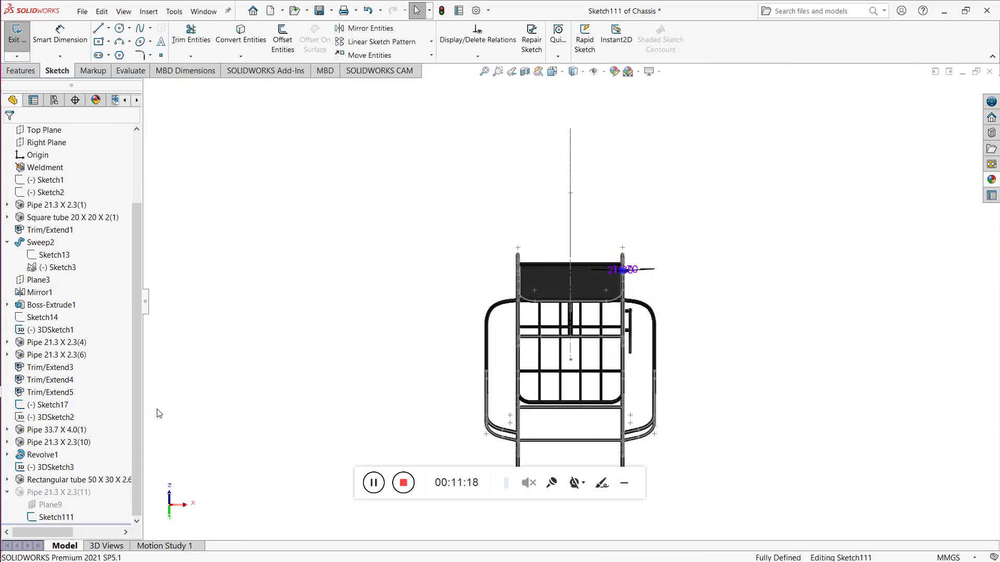
scroll(641, 287, down, 6)
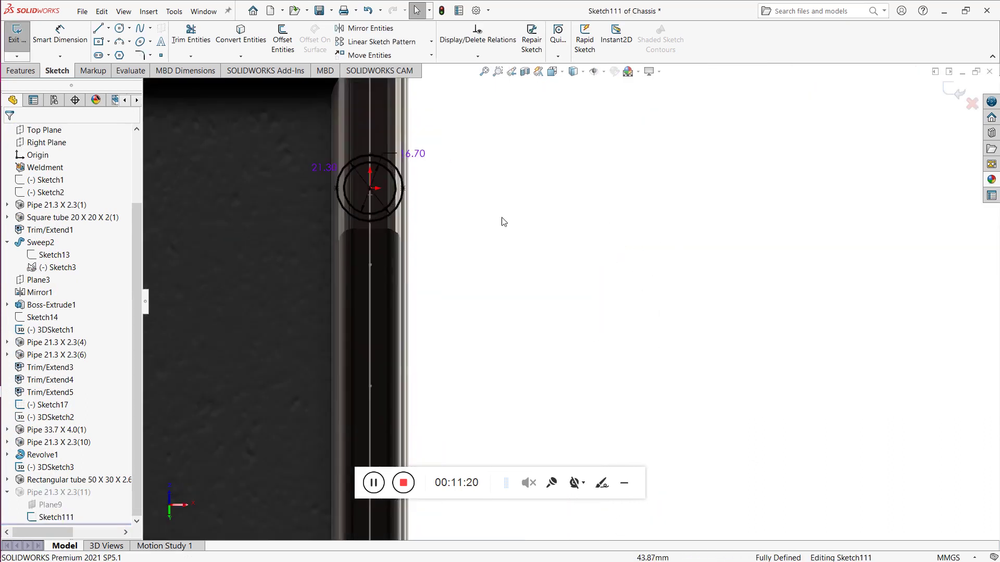
scroll(322, 183, down, 2)
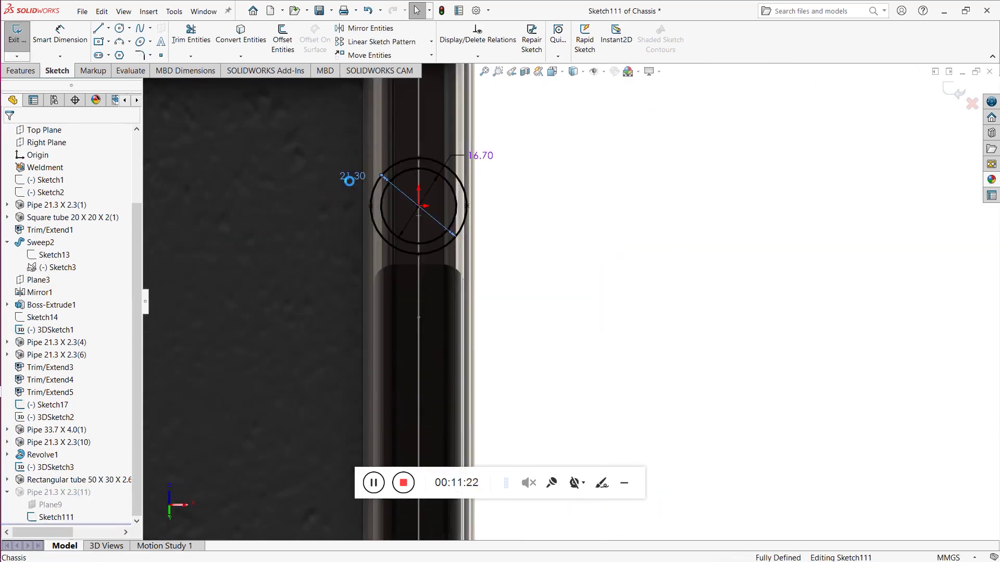
double_click(347, 177)
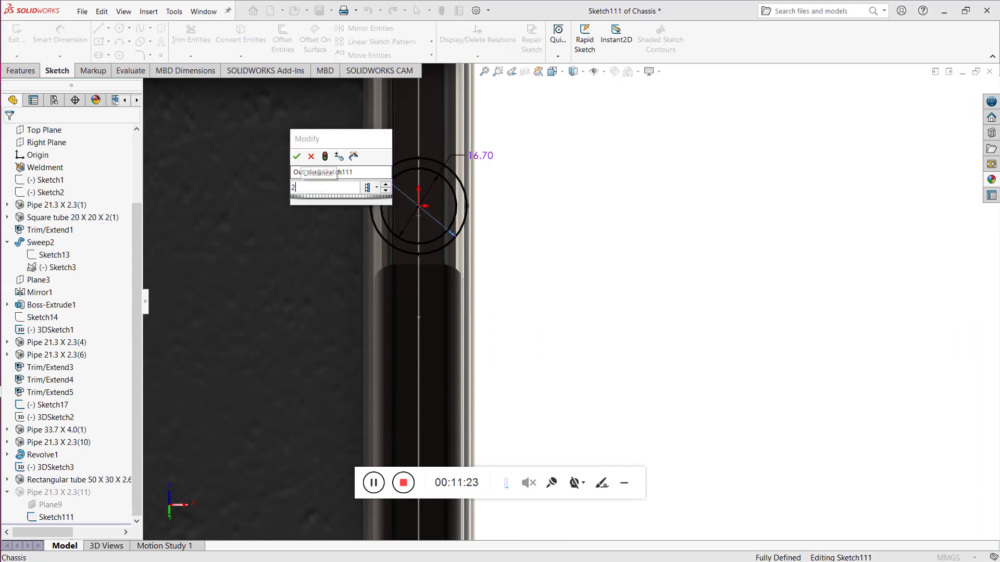
key(Return)
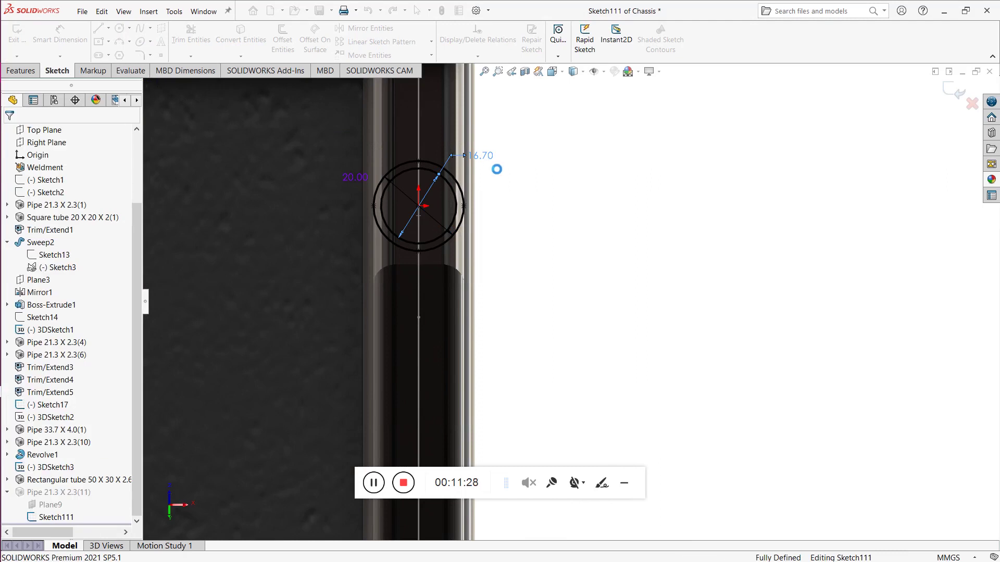
Step: Set the inside diameter to 16 mm and exit the sketch to rebuild the braces
double_click(492, 159)
text(20.4)
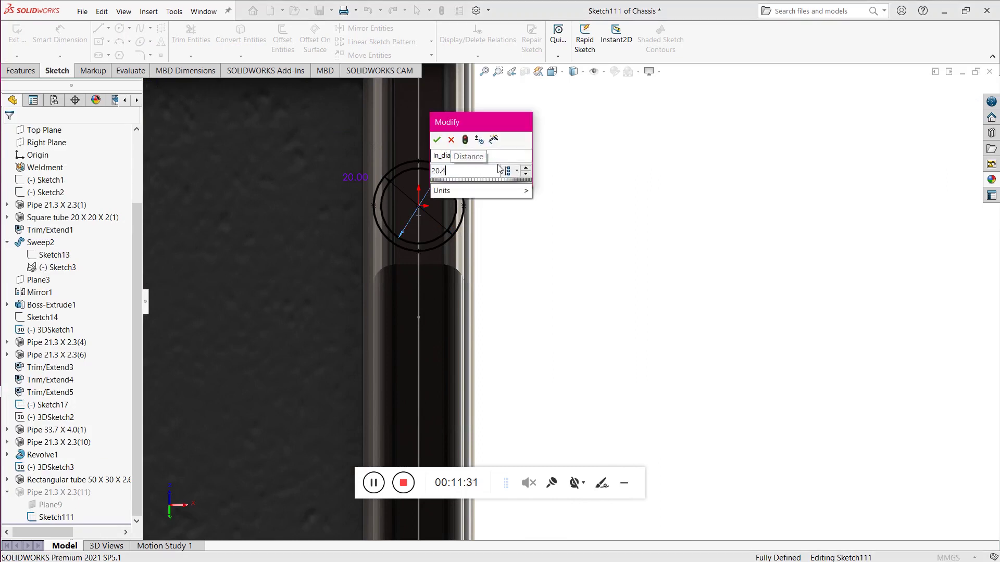
key(Escape)
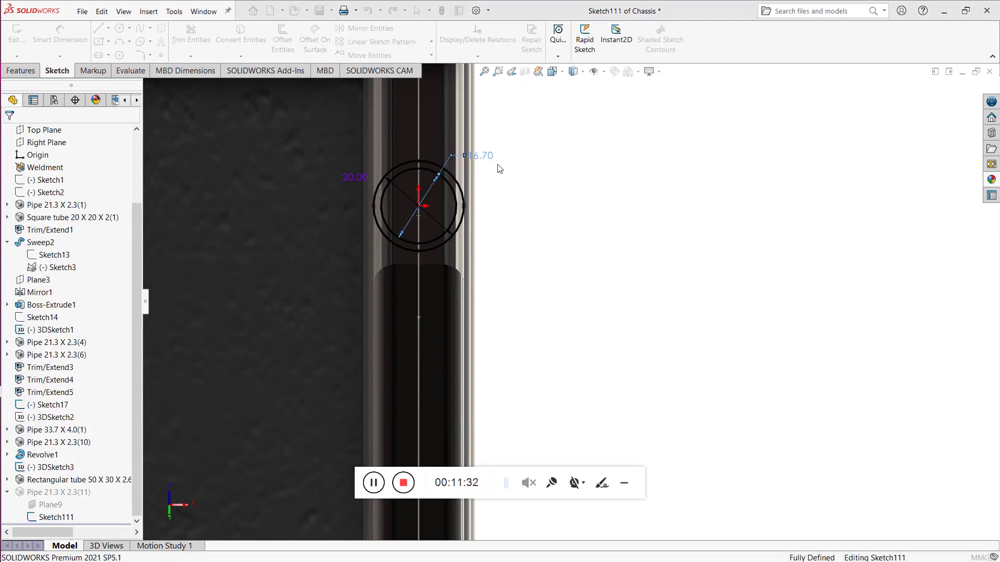
click(492, 160)
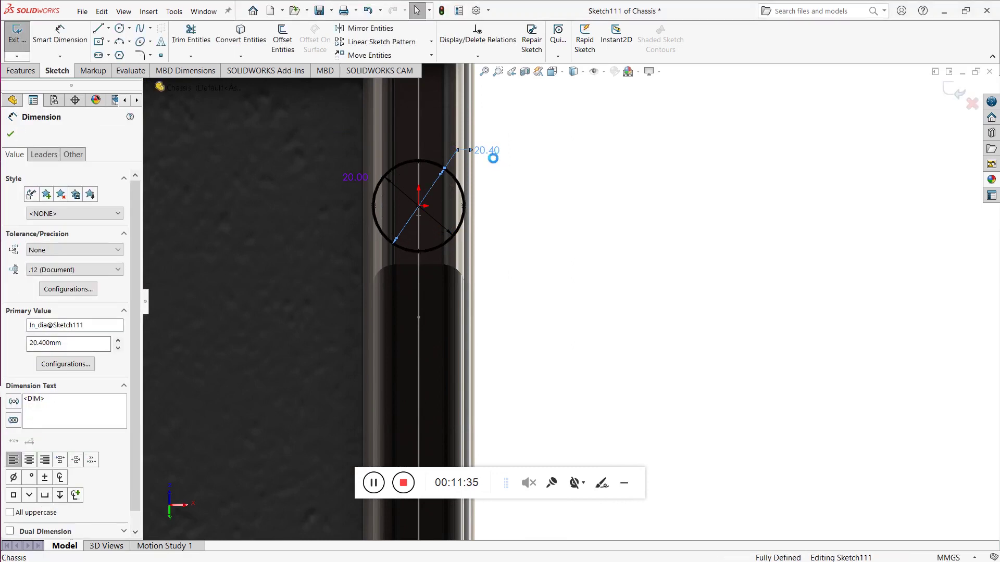
double_click(485, 152)
text(20)
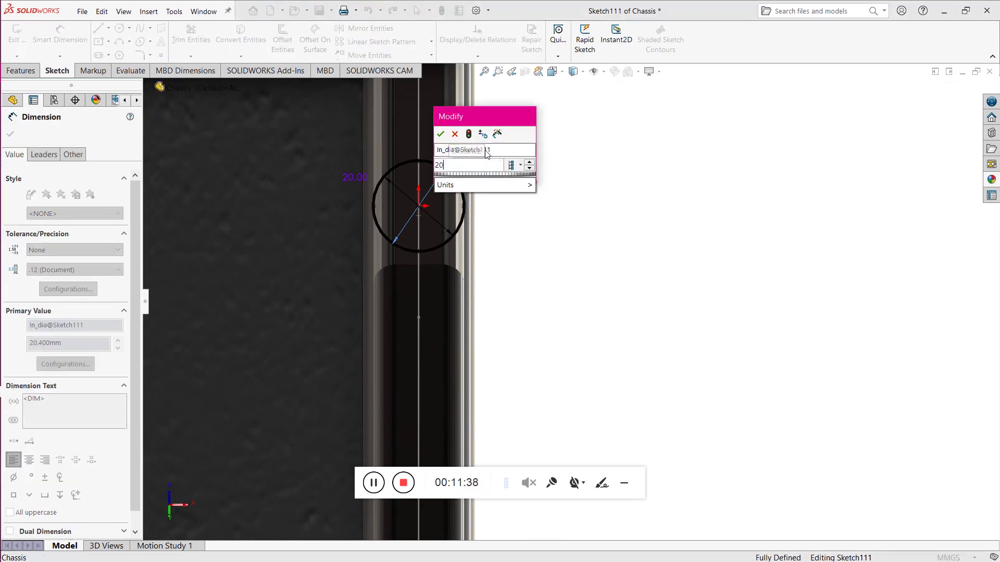
text(-)
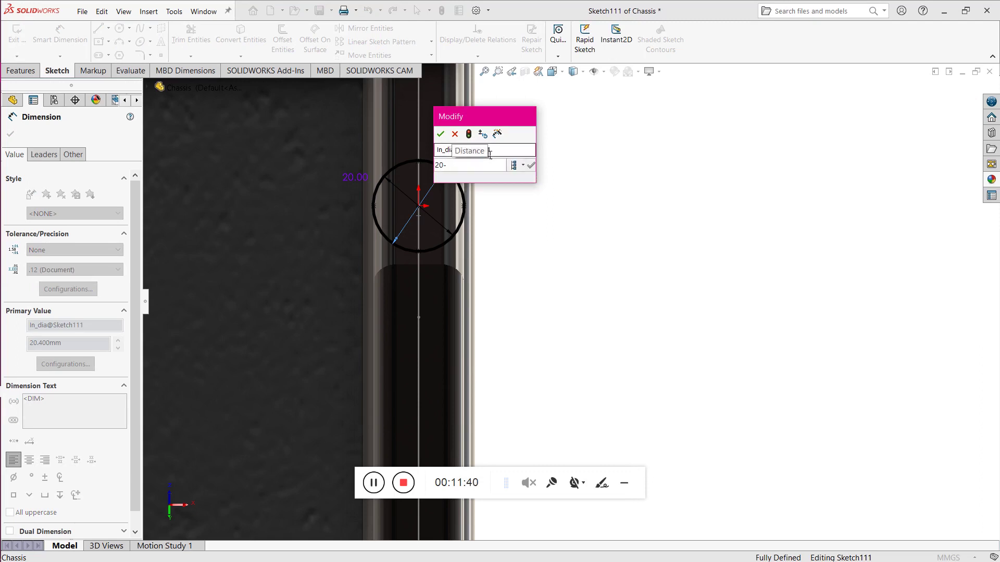
key(BackSpace)
text(.4)
key(Return)
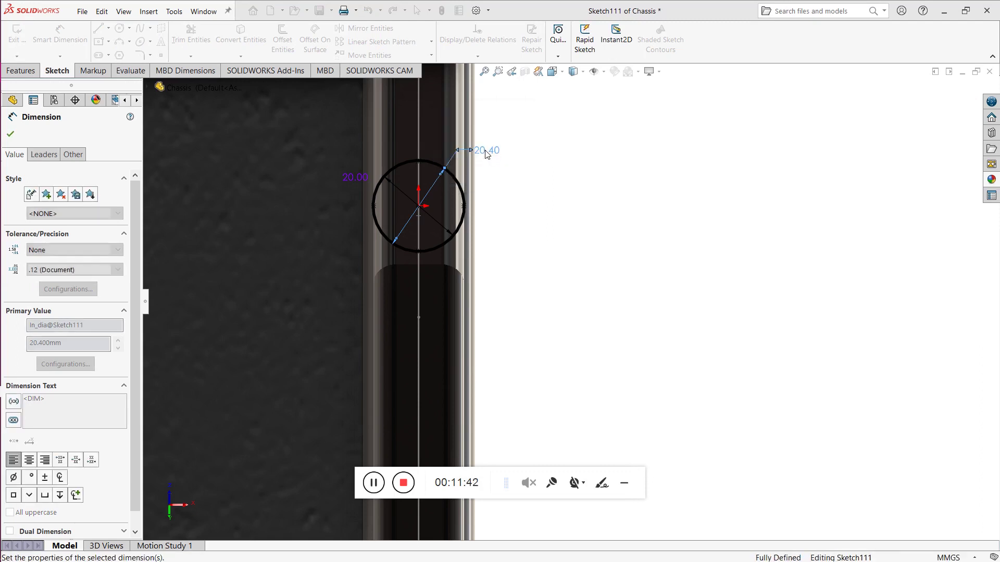
click(18, 135)
click(20, 42)
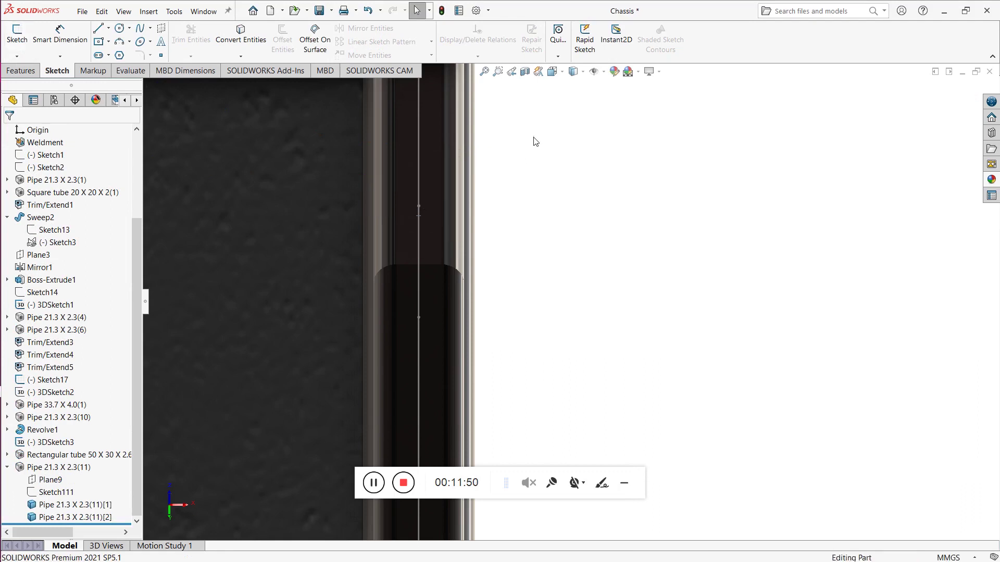
Step: Orbit the chassis from isometric to view its underside
scroll(536, 146, up, 5)
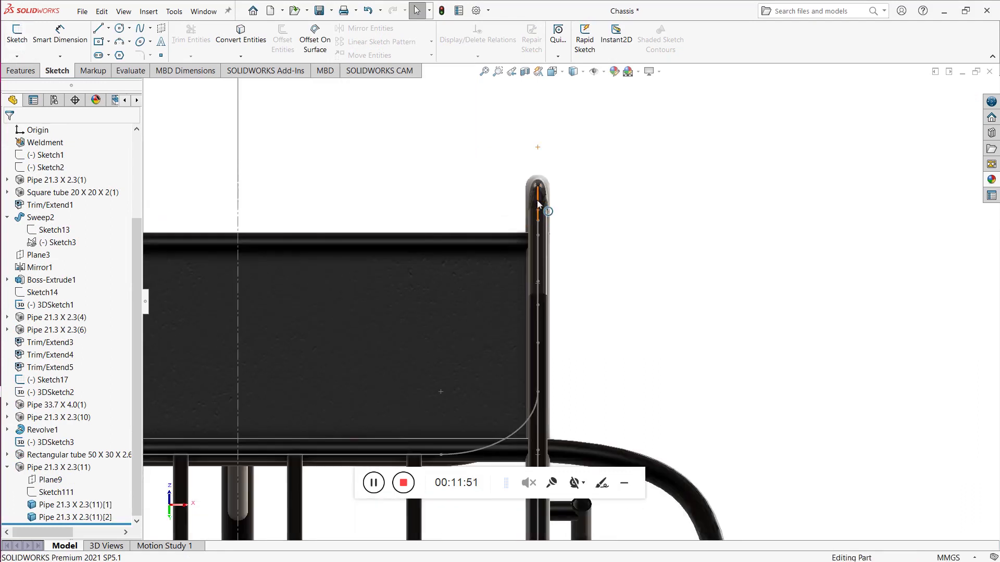
right_click(538, 203)
key(Escape)
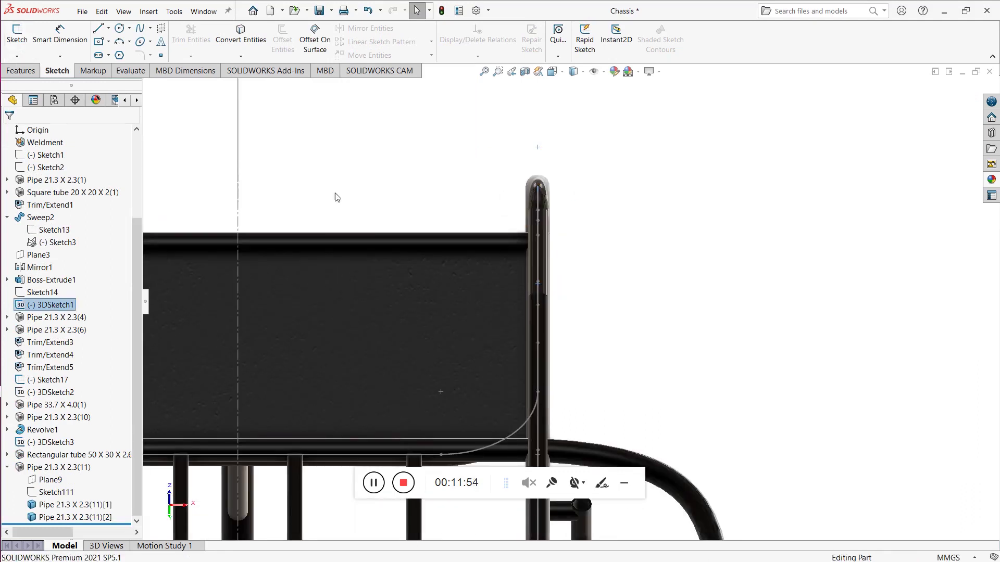
click(660, 177)
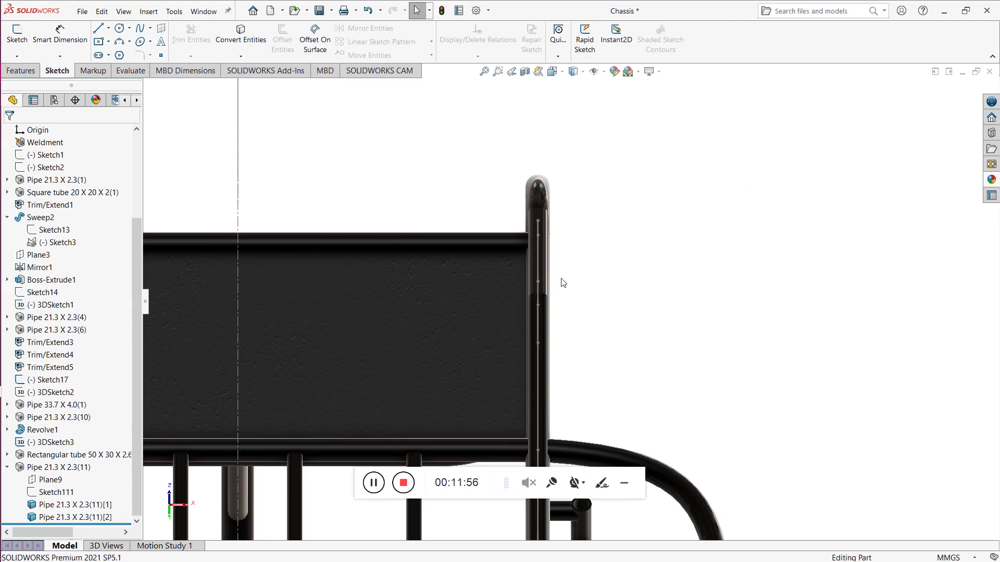
right_click(540, 267)
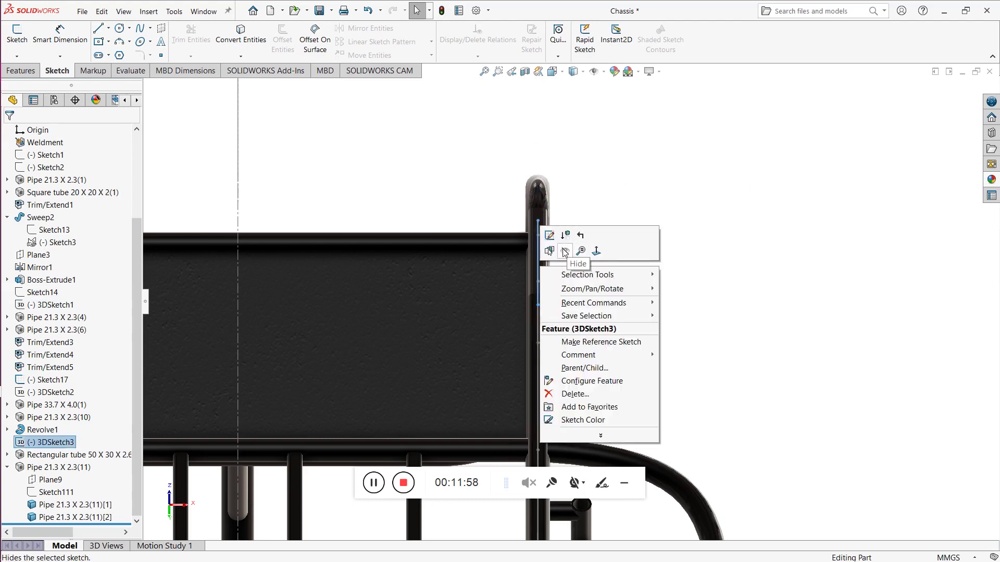
key(Escape)
click(689, 189)
key(ctrl+7)
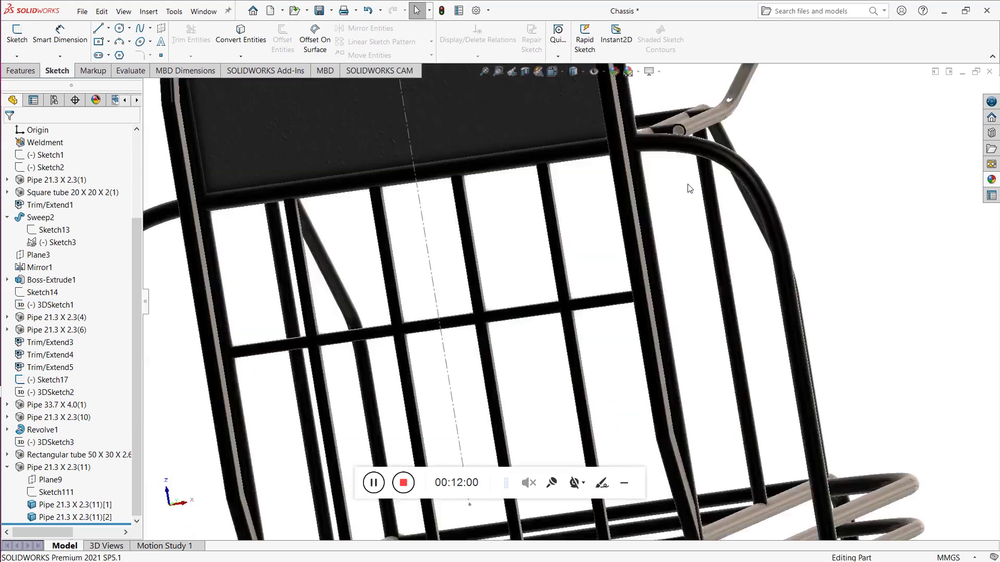
scroll(693, 280, down, 4)
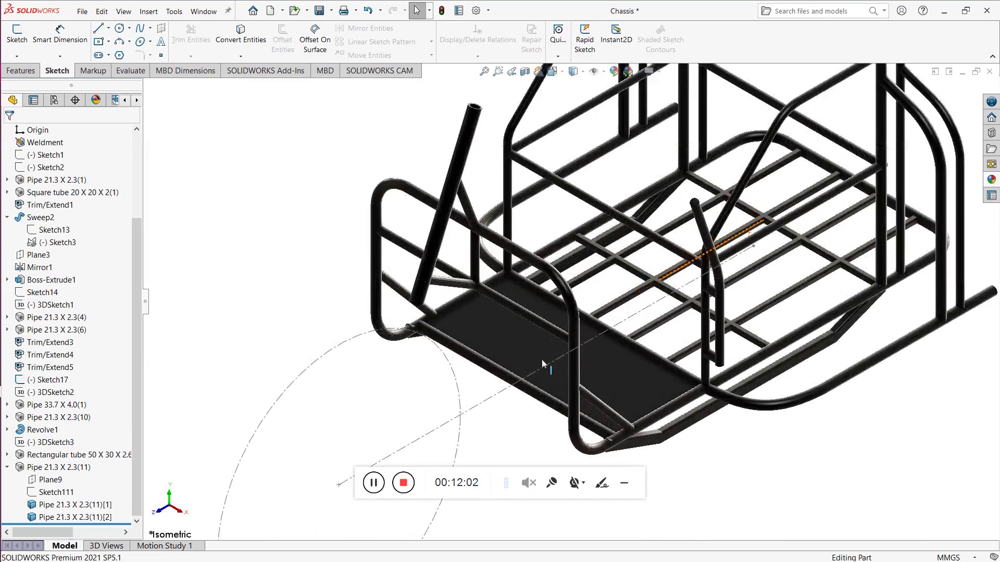
scroll(648, 416, down, 3)
scroll(677, 412, up, 2)
right_click(730, 396)
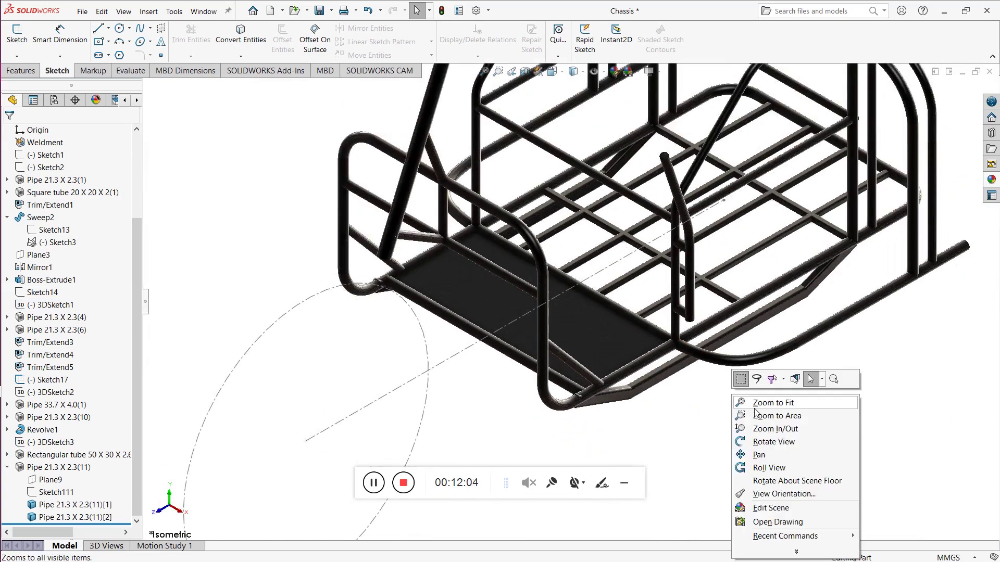
click(748, 446)
drag(676, 393, 619, 381)
scroll(575, 336, down, 5)
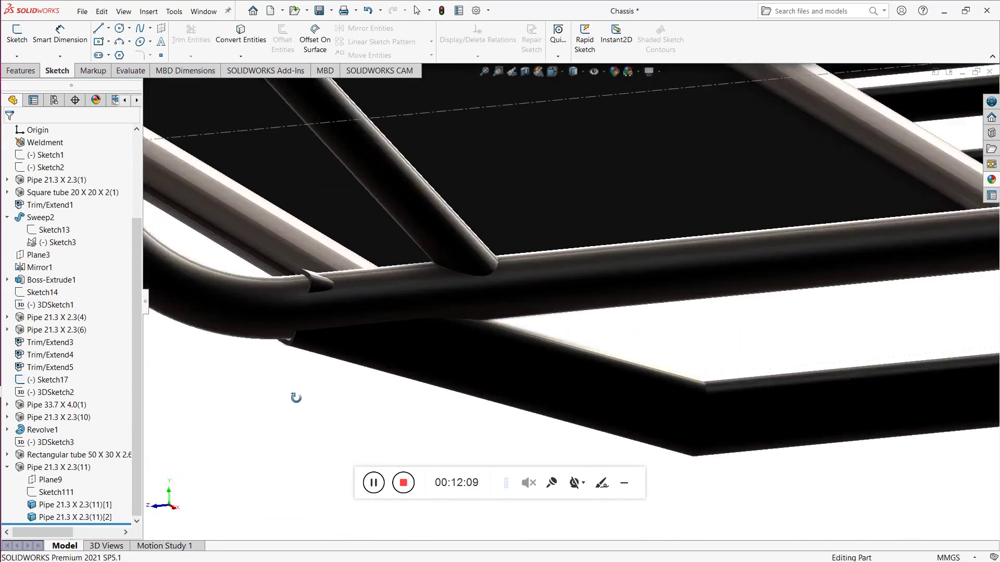
right_click(277, 392)
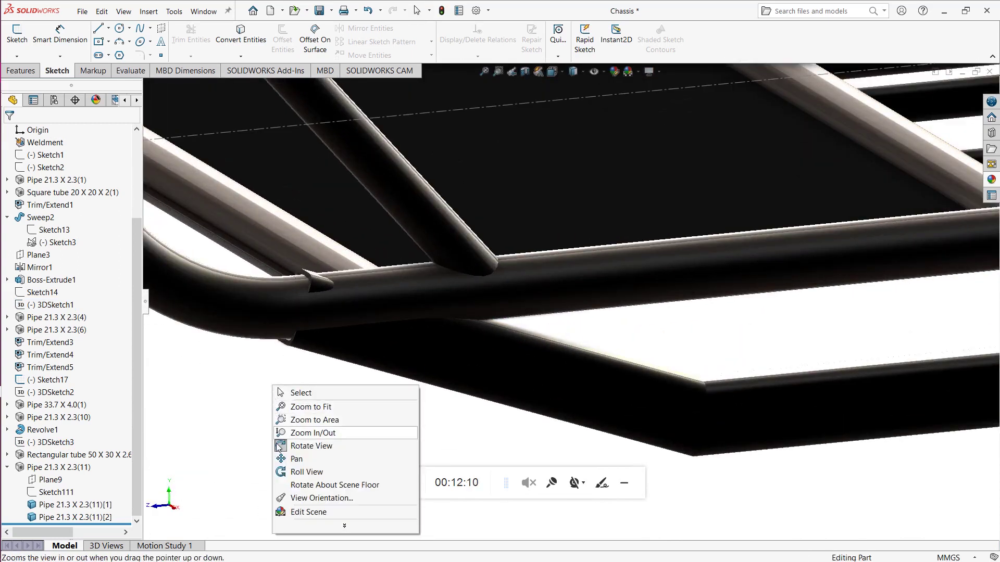
click(284, 393)
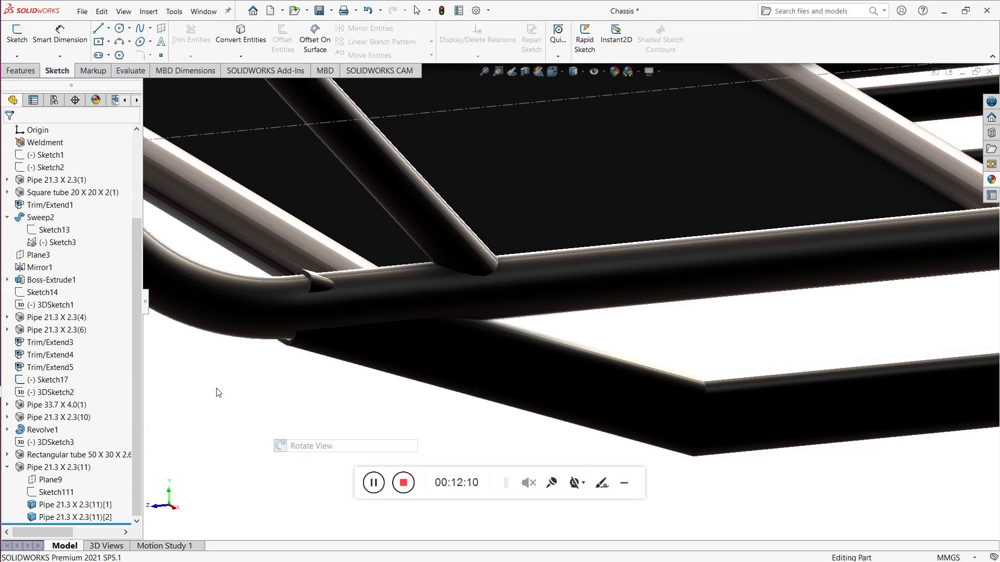
Step: Start the weldment Trim/Extend command from Insert > Weldments
click(147, 12)
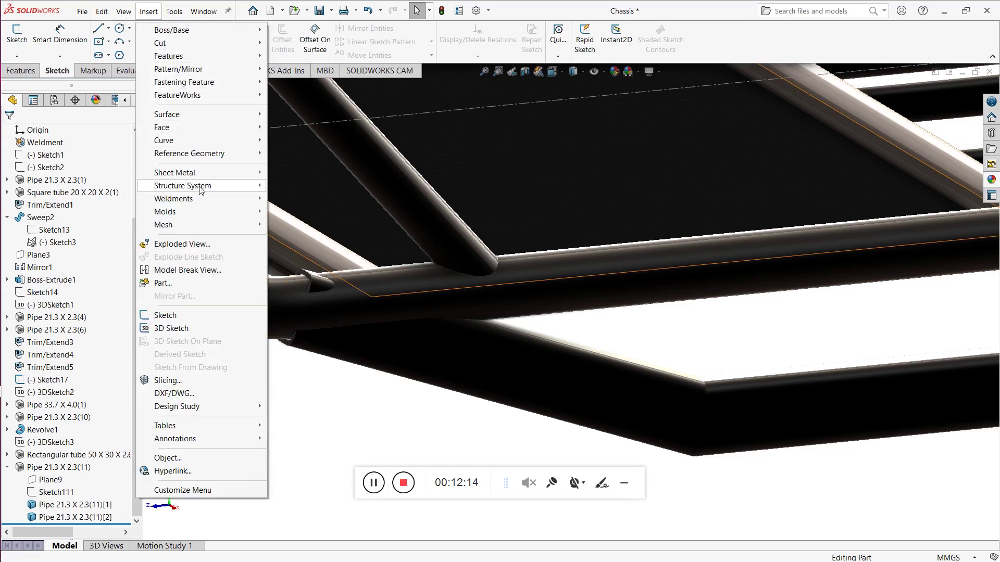
mouse_move(205, 198)
click(291, 224)
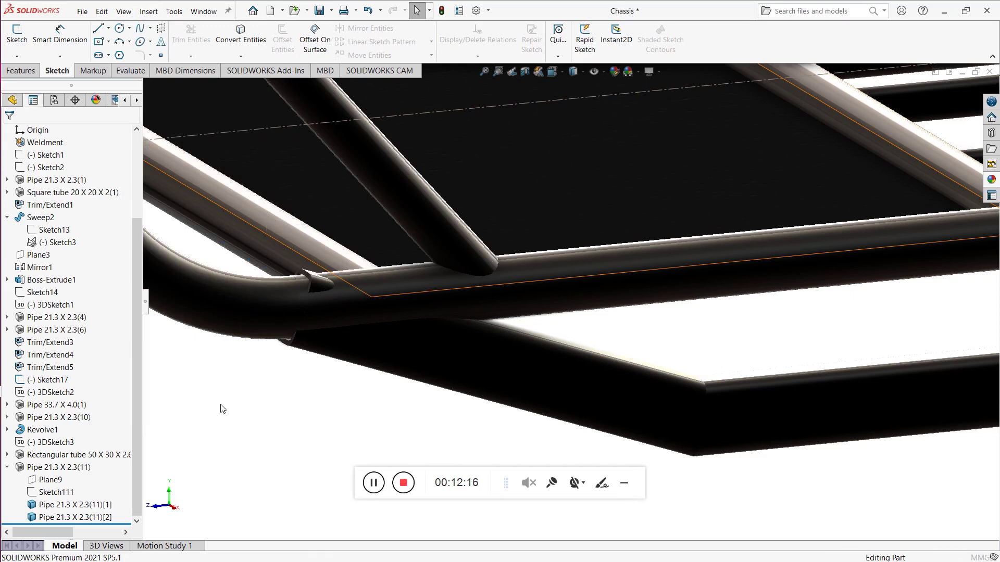
Step: Select the lower and diagonal rectangular brace tubes as the bodies to trim
click(626, 418)
scroll(768, 317, up, 5)
middle_drag(677, 302, 572, 250)
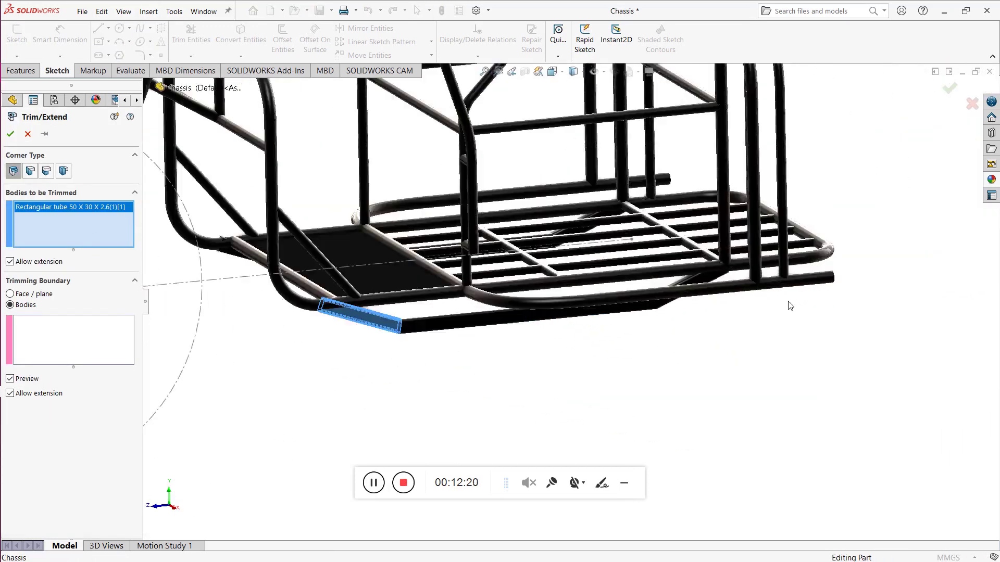
scroll(541, 238, down, 6)
click(629, 285)
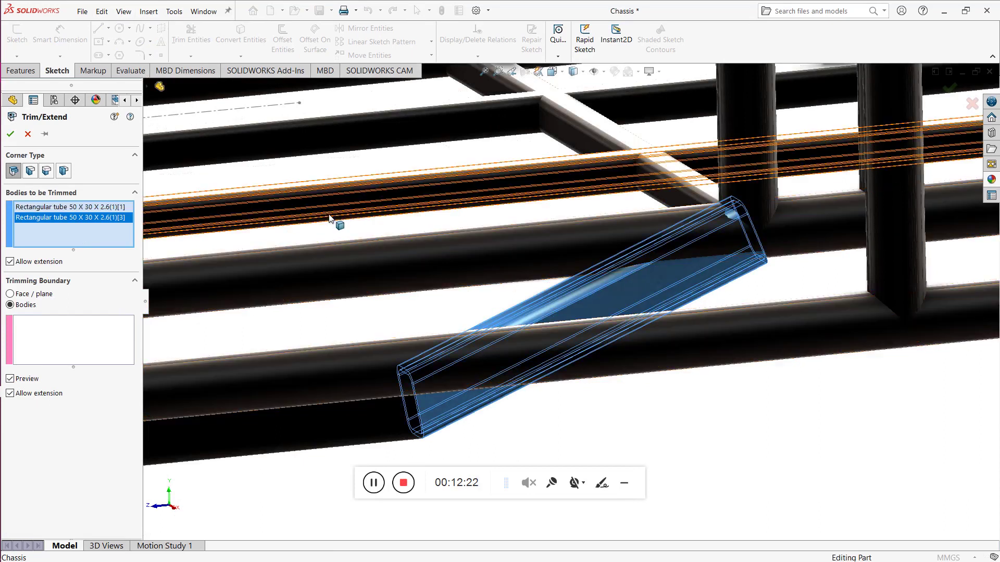
scroll(323, 321, up, 8)
scroll(323, 322, down, 2)
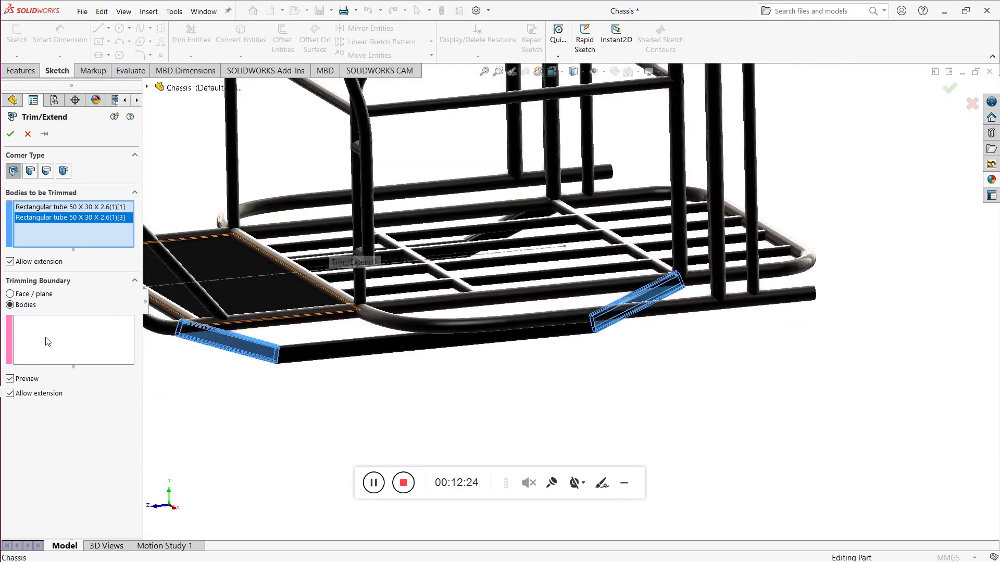
Step: Pick the bent frame pipes as trimming boundaries and apply the trim
click(78, 336)
scroll(231, 323, down, 5)
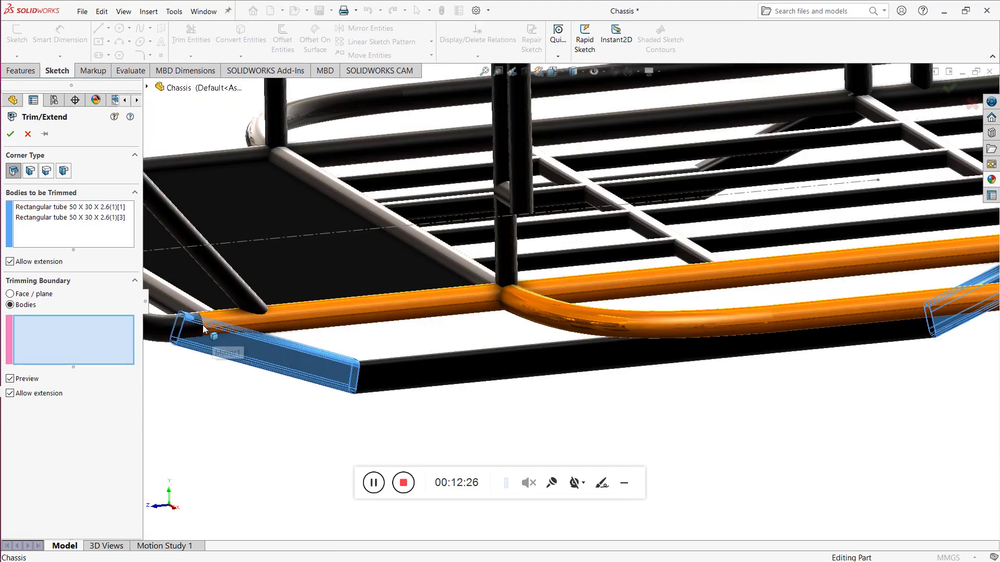
click(358, 313)
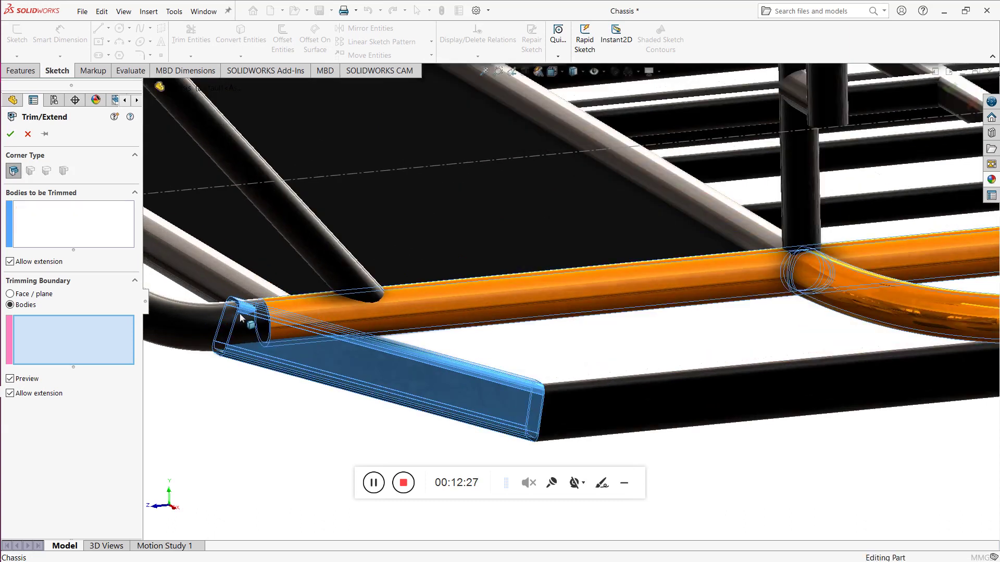
click(203, 328)
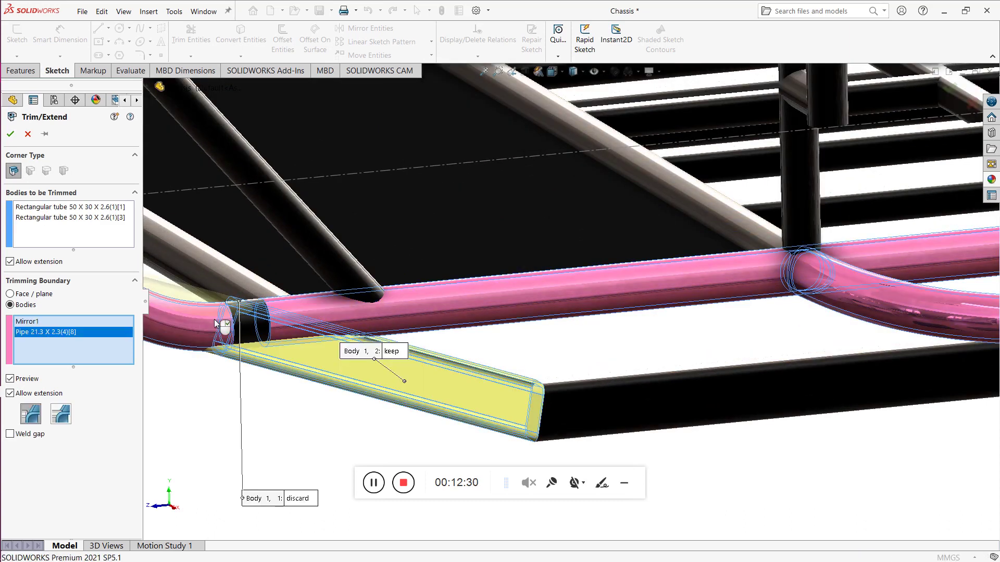
click(243, 328)
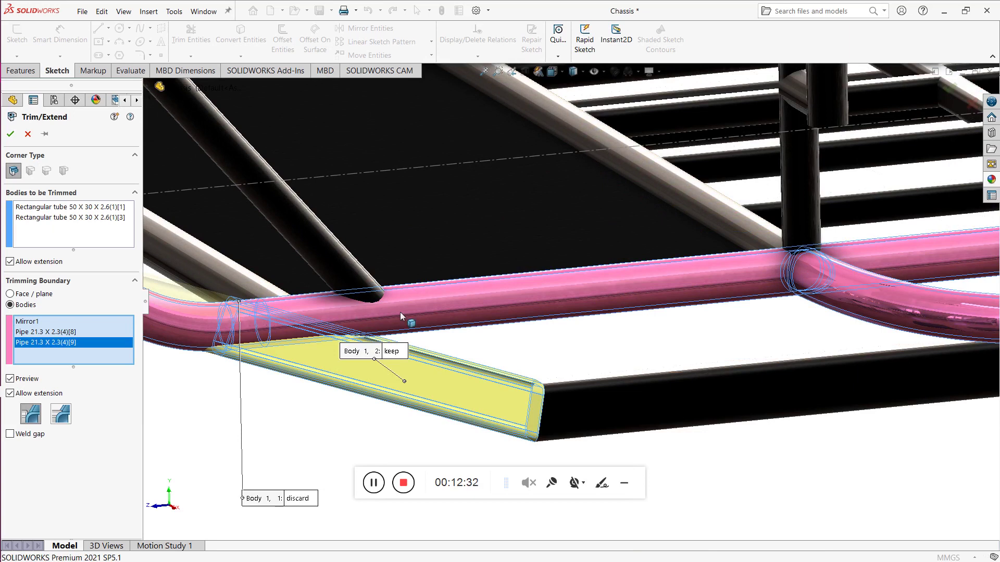
scroll(476, 304, up, 5)
scroll(763, 309, down, 5)
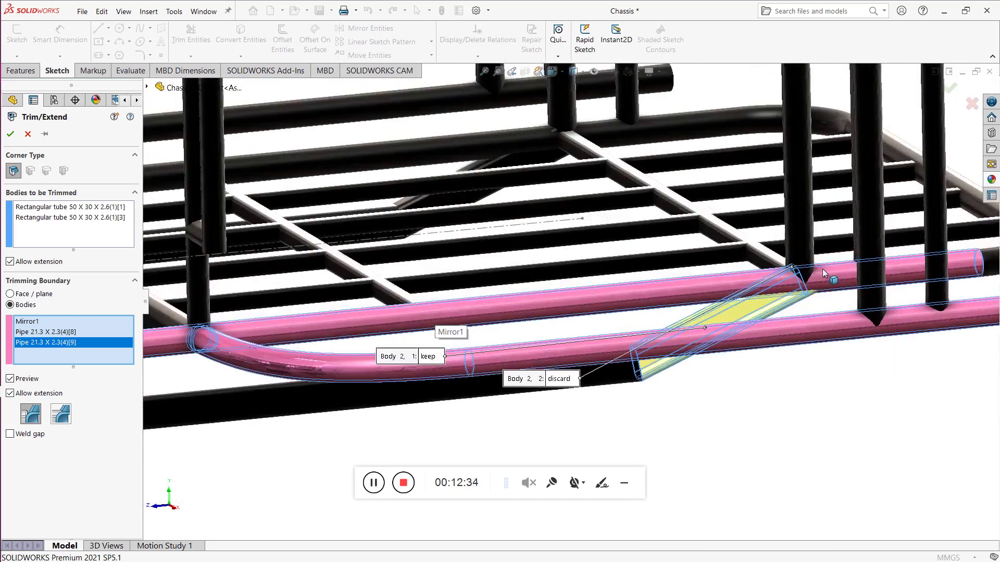
scroll(602, 319, up, 5)
scroll(164, 354, down, 8)
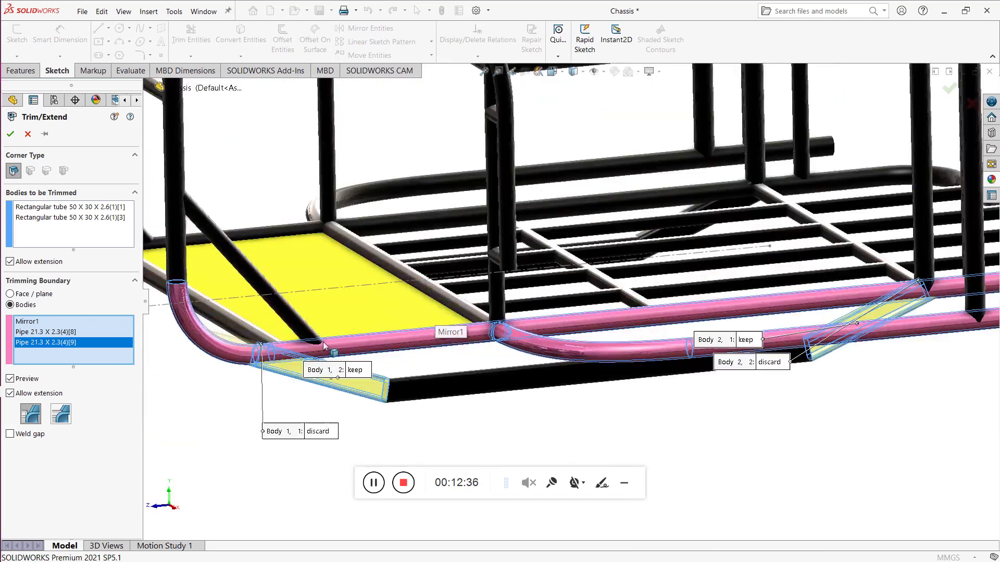
scroll(163, 355, down, 2)
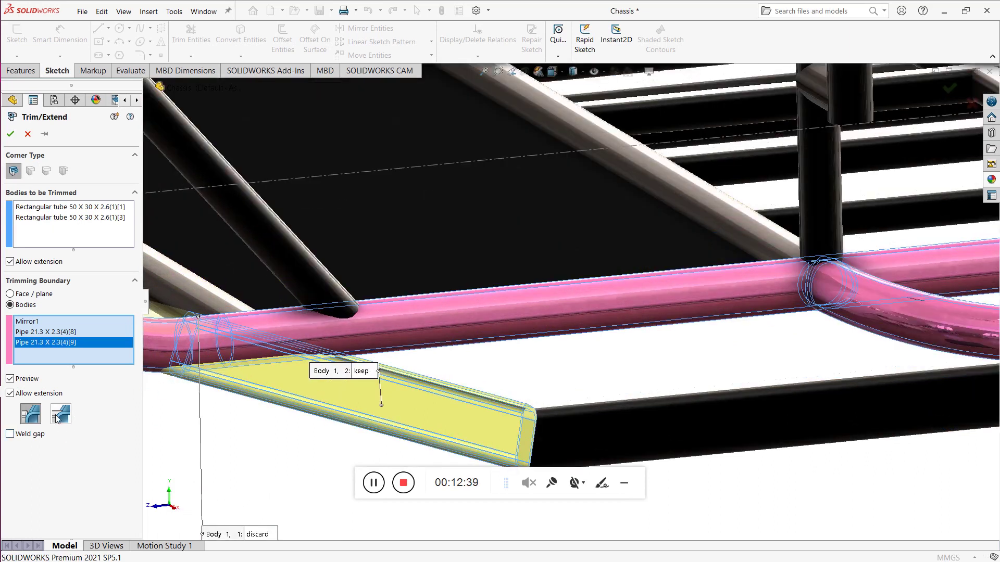
click(11, 134)
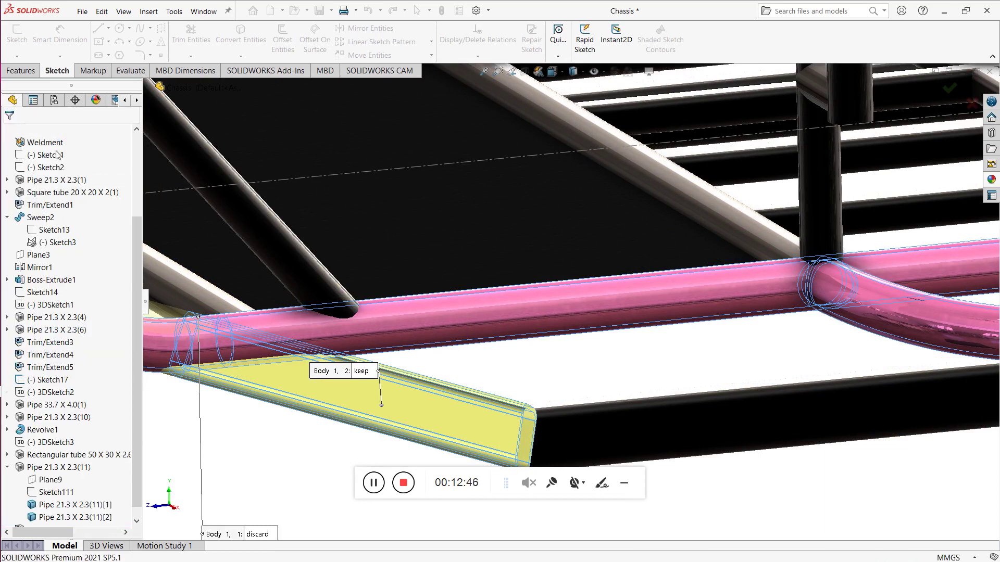
middle_drag(313, 307, 384, 331)
scroll(416, 328, down, 3)
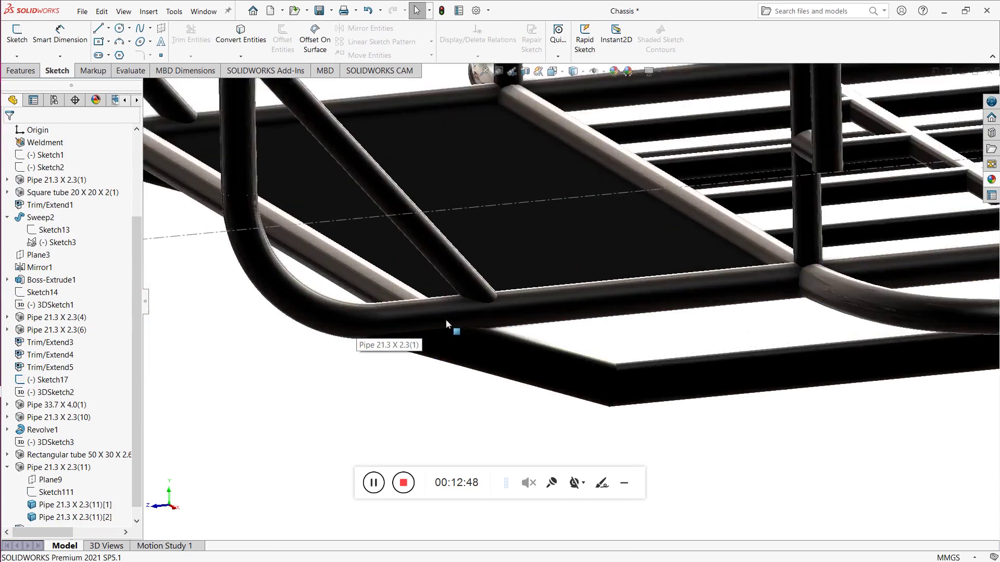
right_click(342, 384)
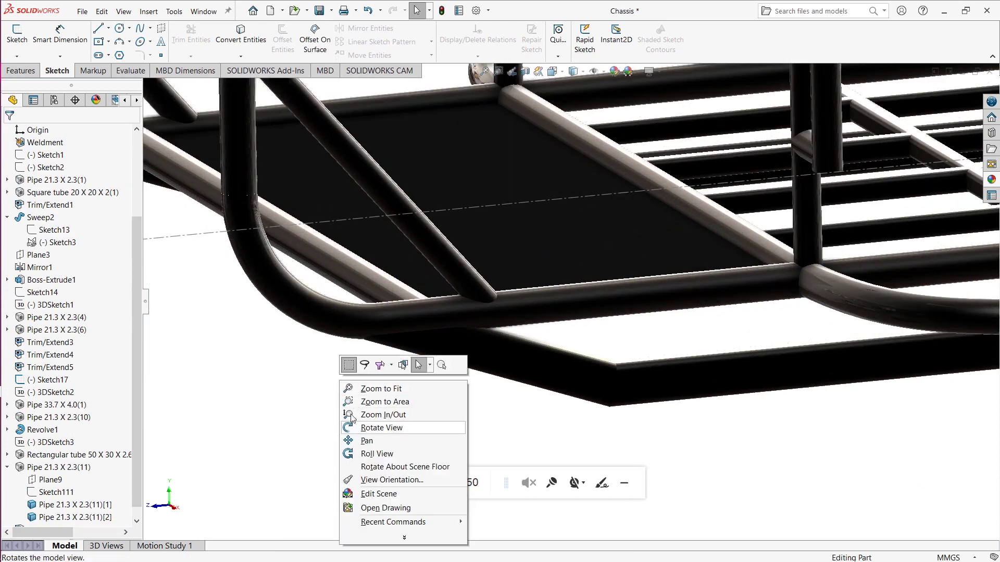
click(382, 428)
drag(385, 364, 424, 350)
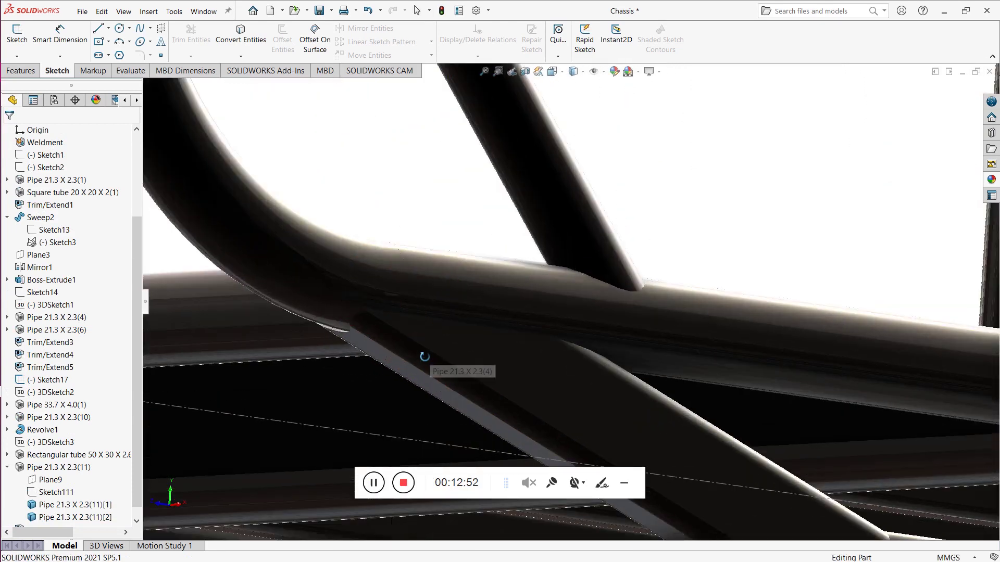
scroll(413, 339, down, 4)
scroll(399, 312, up, 5)
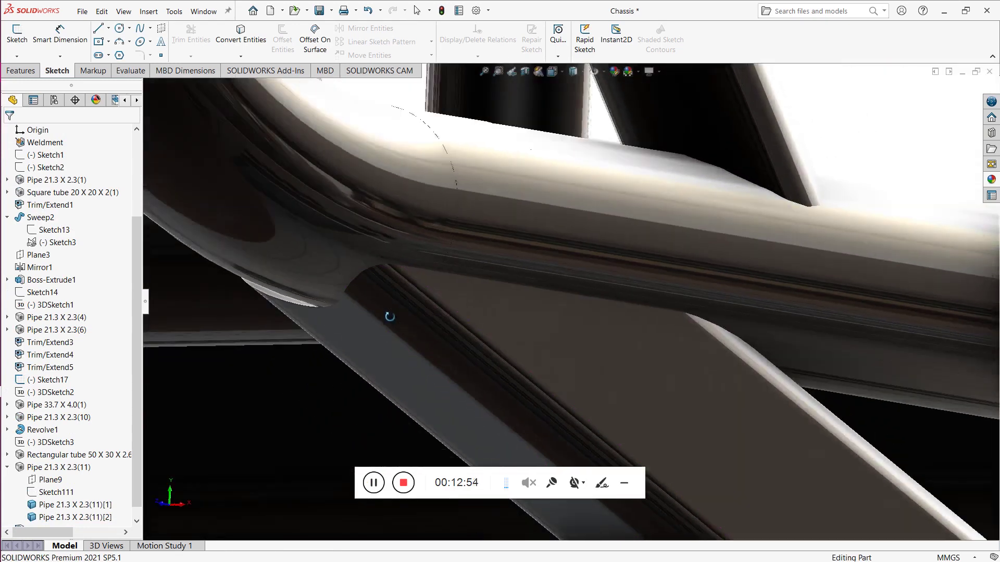
drag(529, 243, 535, 285)
scroll(535, 285, up, 8)
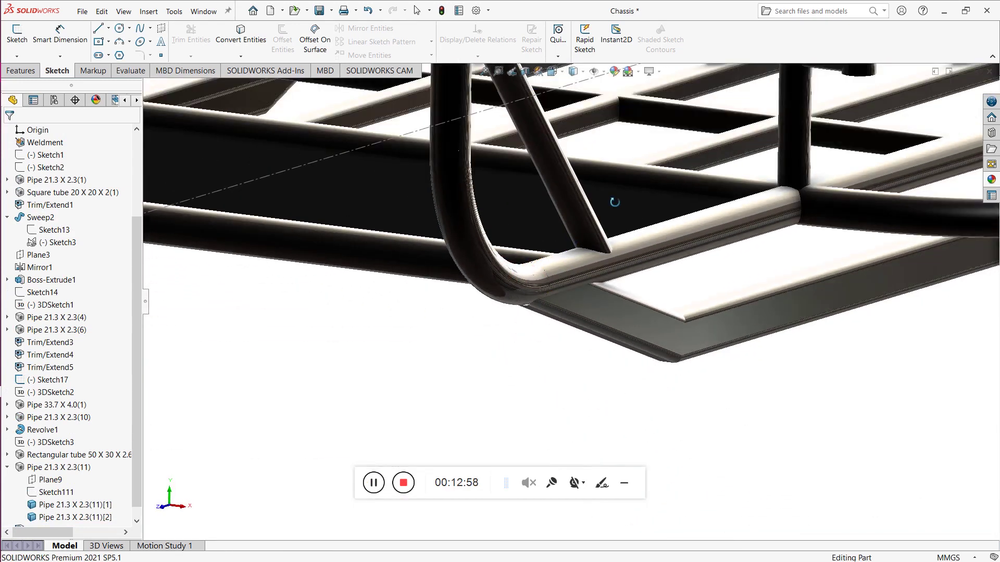
drag(627, 201, 575, 222)
scroll(578, 221, down, 2)
scroll(578, 221, down, 5)
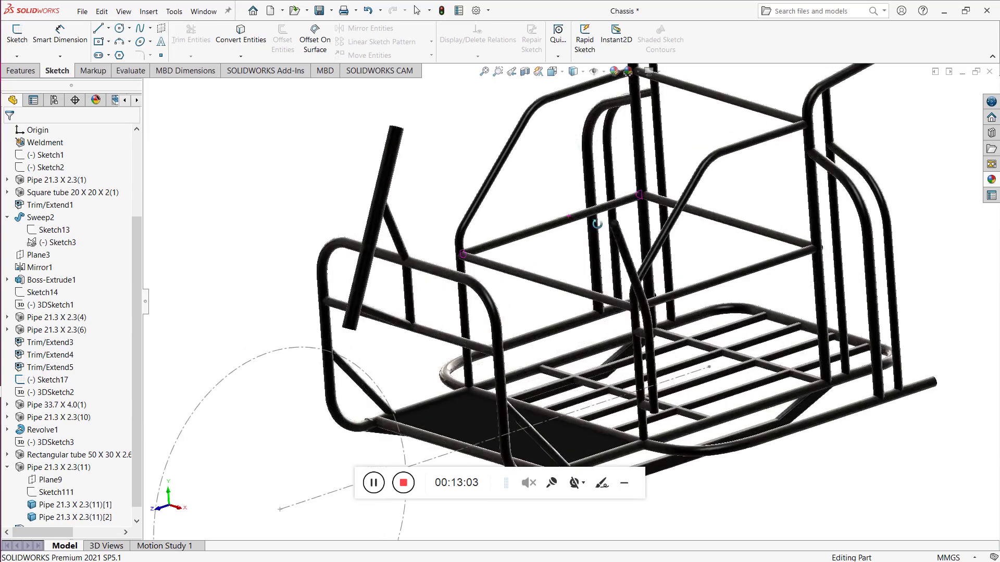
Step: Orbit the chassis with Rotate View to inspect the floor-bay rails from below
scroll(591, 203, up, 4)
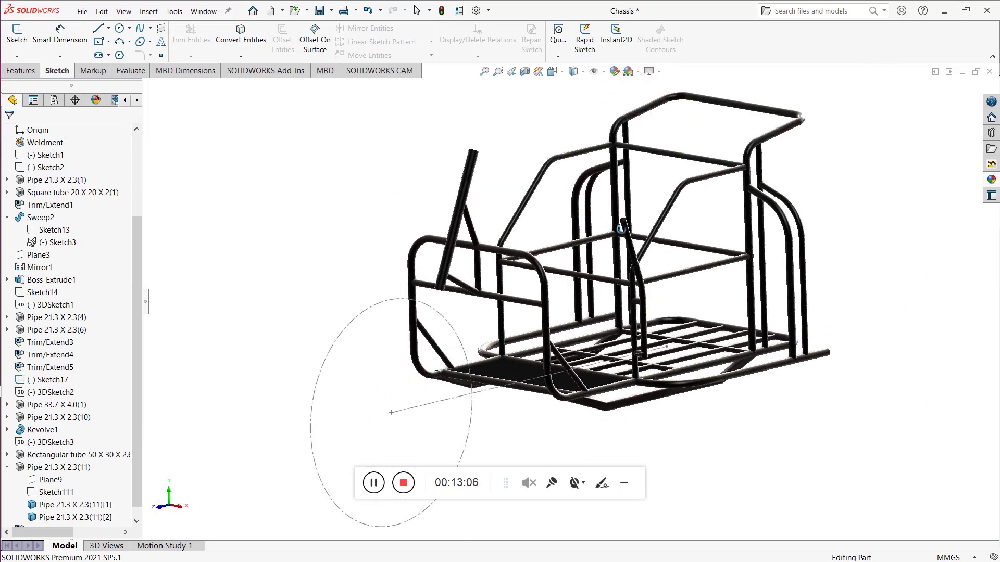
drag(641, 247, 582, 315)
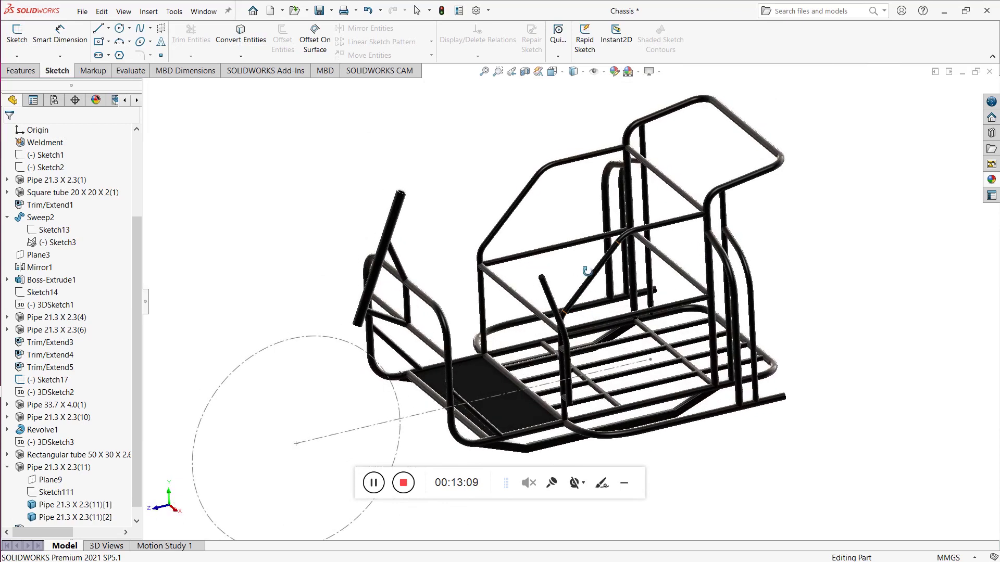
drag(544, 287, 413, 252)
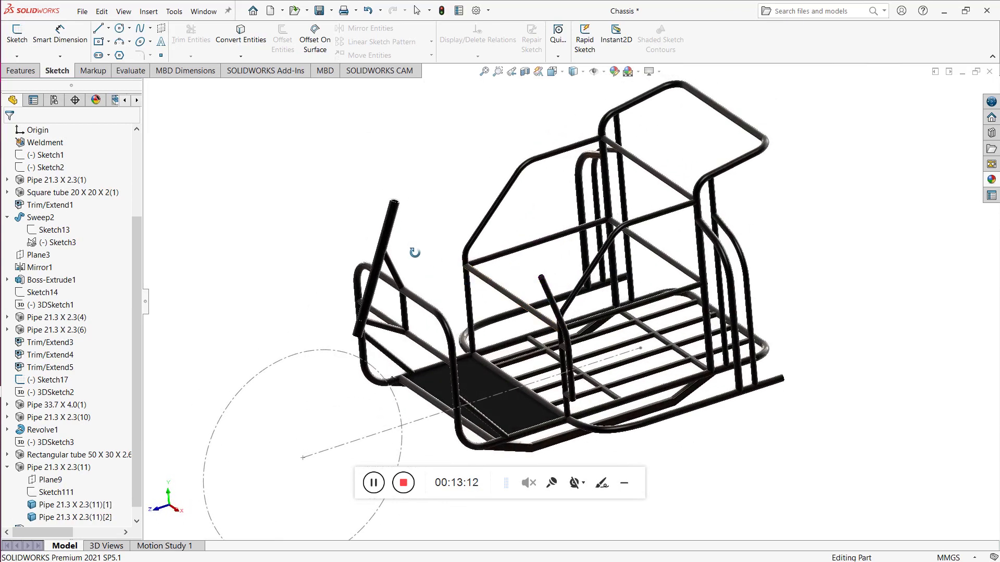
scroll(517, 276, down, 3)
drag(517, 276, 763, 353)
scroll(412, 190, down, 3)
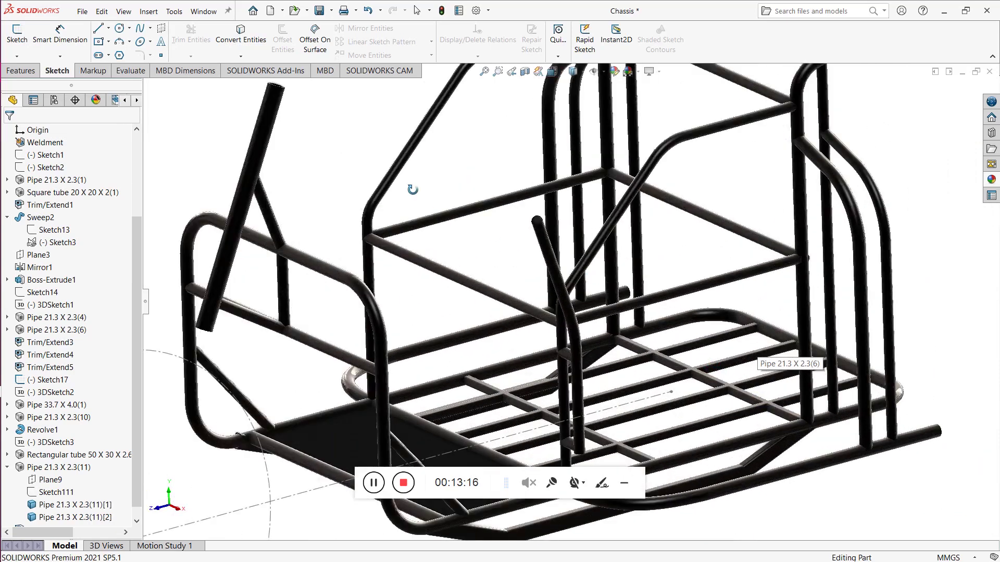
right_click(338, 134)
click(354, 190)
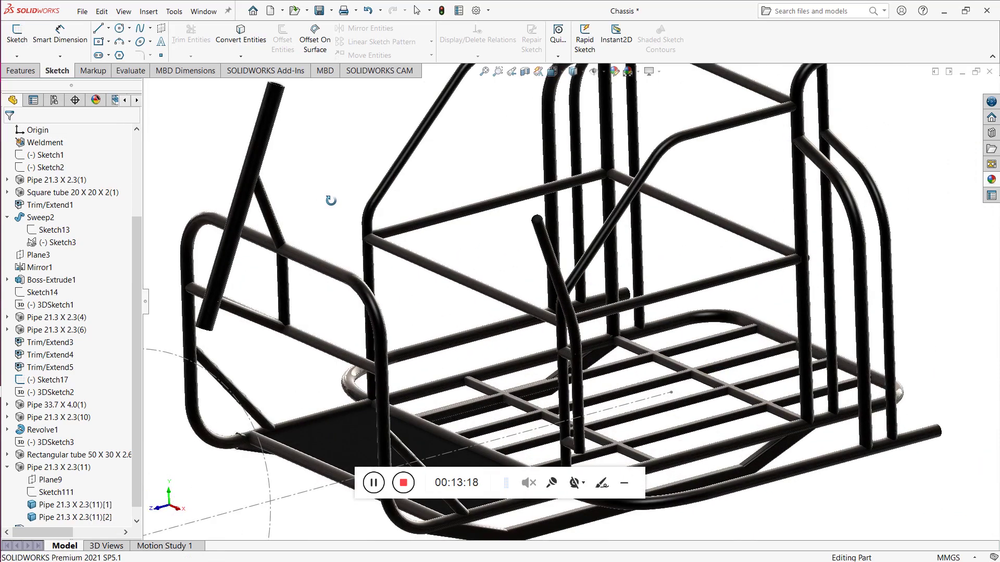
drag(350, 182, 443, 178)
mouse_move(525, 193)
middle_down()
mouse_move(509, 248)
mouse_move(484, 243)
mouse_move(358, 360)
mouse_move(562, 373)
mouse_move(627, 345)
middle_up()
scroll(627, 344, down, 10)
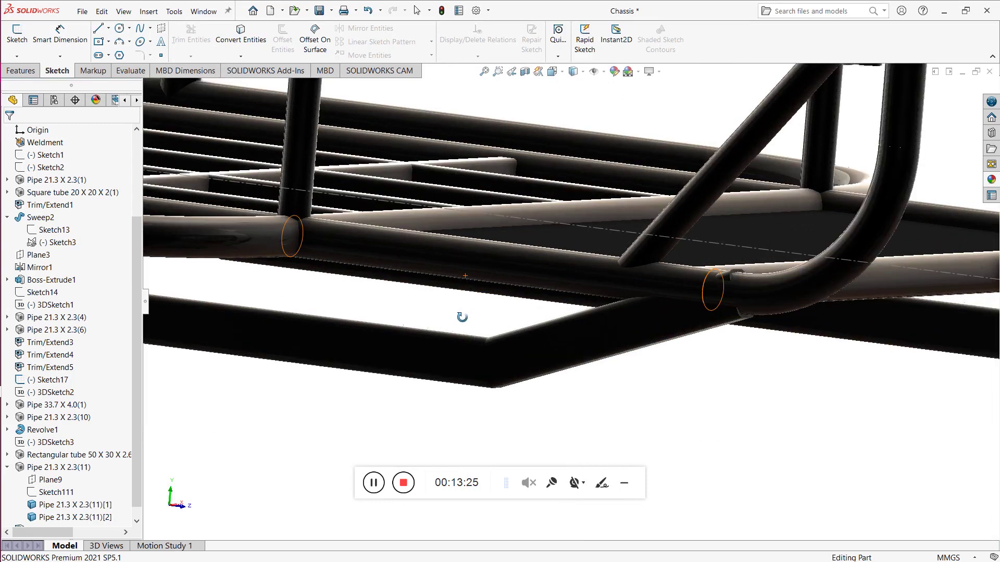
middle_drag(461, 317, 457, 323)
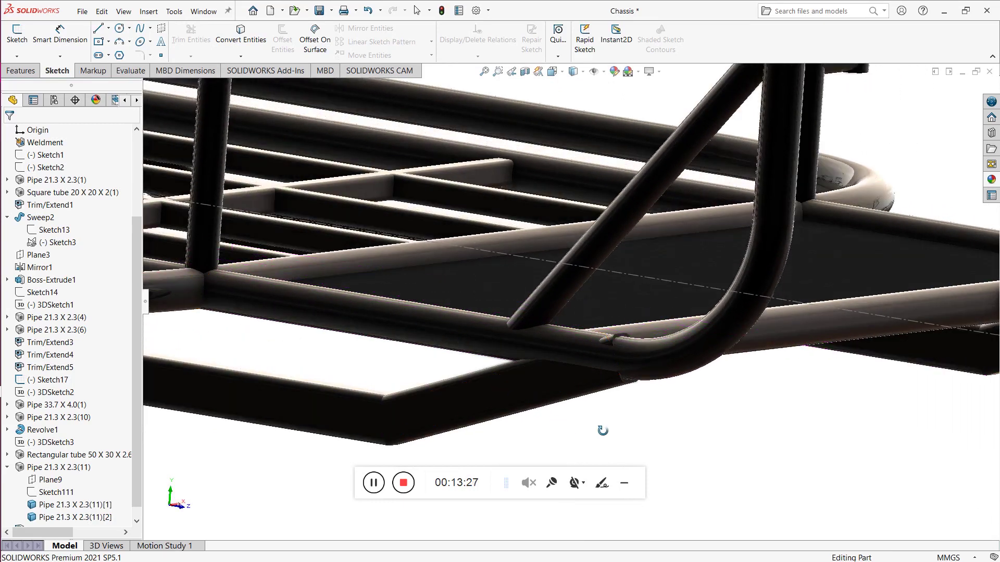
middle_drag(602, 431, 647, 408)
mouse_move(402, 350)
middle_down()
mouse_move(414, 363)
mouse_move(401, 366)
mouse_move(395, 277)
mouse_move(419, 250)
mouse_move(419, 221)
mouse_move(522, 272)
mouse_move(476, 266)
middle_up()
Step: Fine-tune the view of the rail junctions, then turn Rotate View off
scroll(648, 290, up, 5)
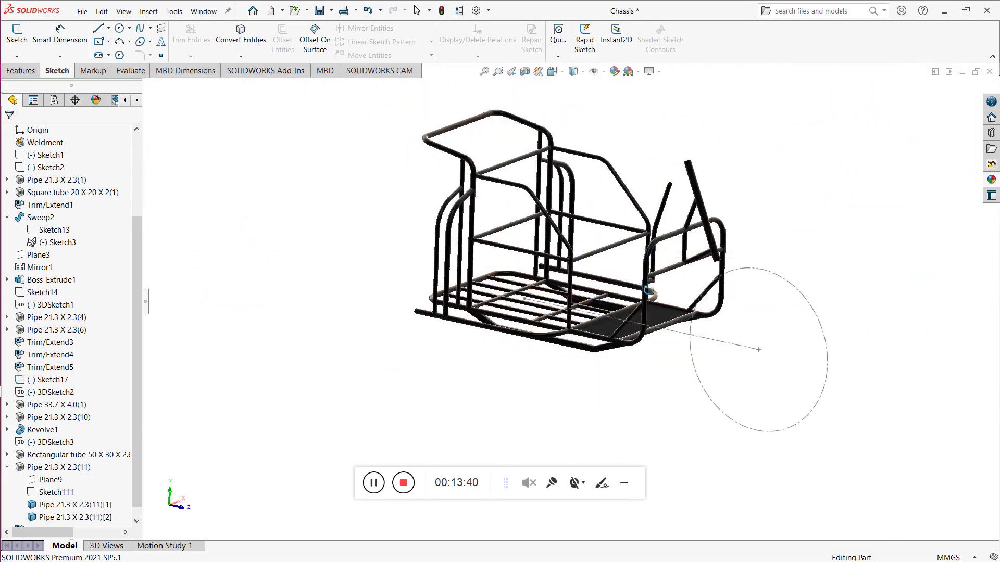
scroll(647, 290, down, 4)
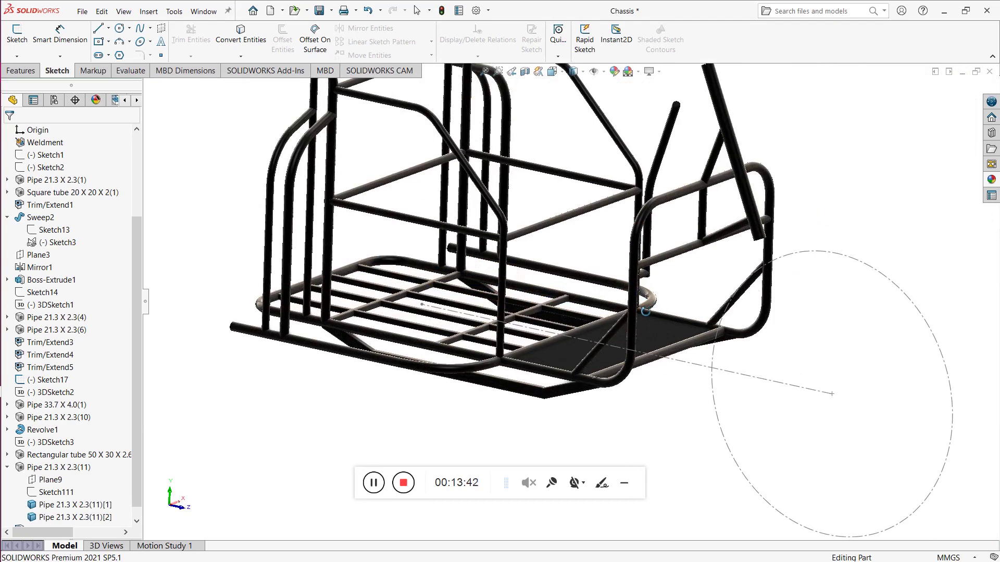
middle_drag(645, 311, 679, 333)
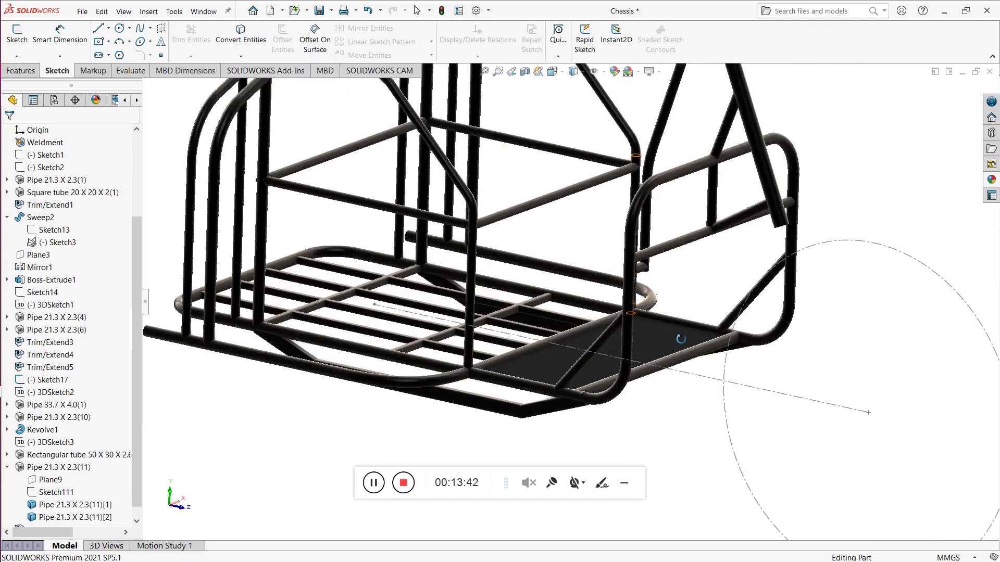
right_click(250, 398)
key(Escape)
middle_drag(549, 247, 528, 231)
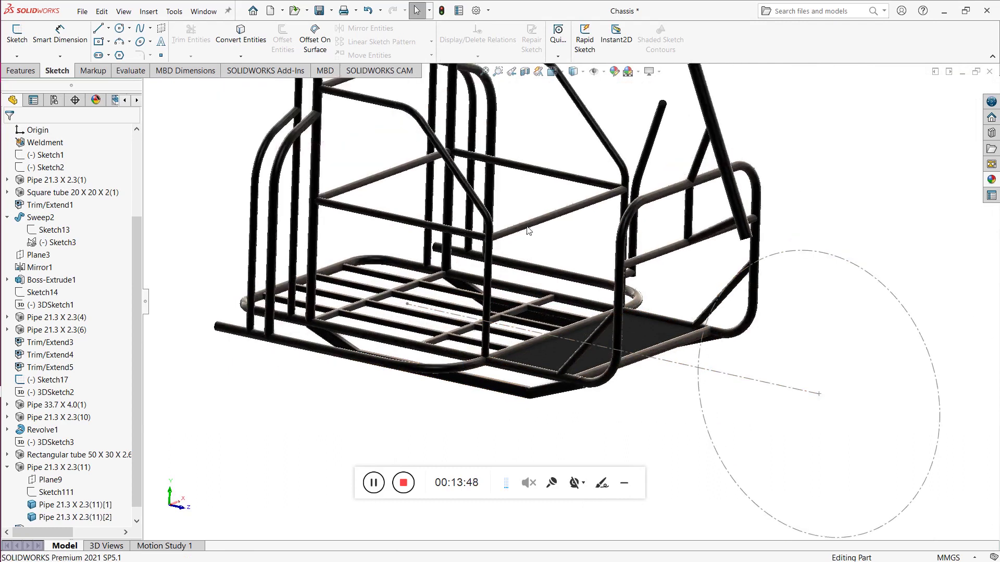
right_click(556, 144)
click(558, 194)
drag(553, 198, 610, 191)
right_click(826, 135)
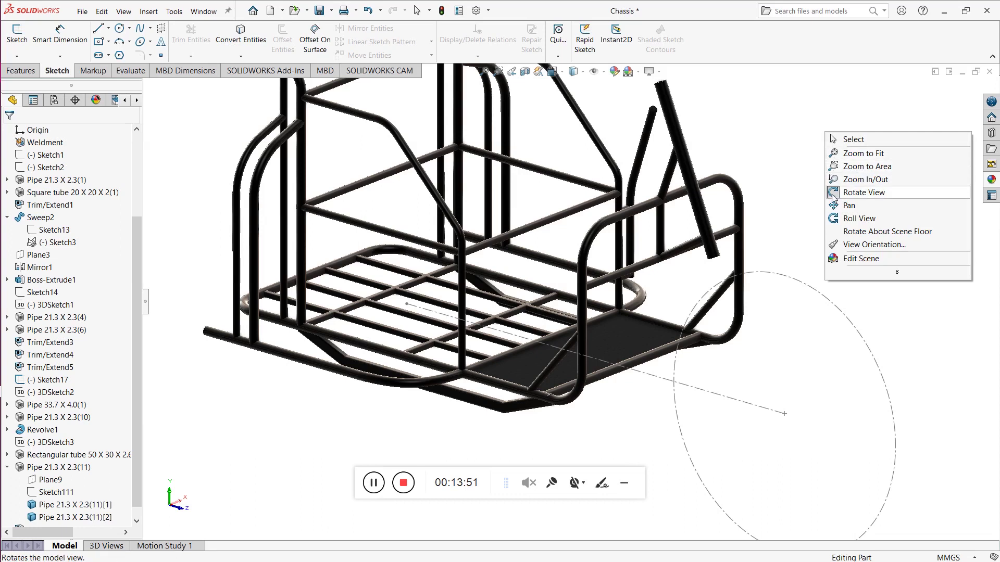
click(854, 194)
Step: Show the Insert > Weldments menu
scroll(502, 406, down, 2)
scroll(502, 406, down, 2)
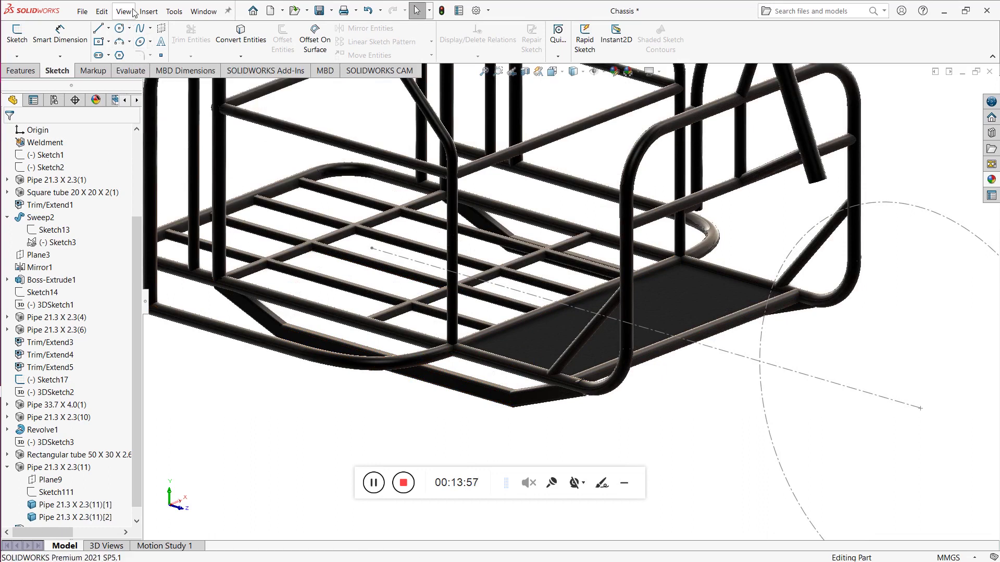
click(149, 11)
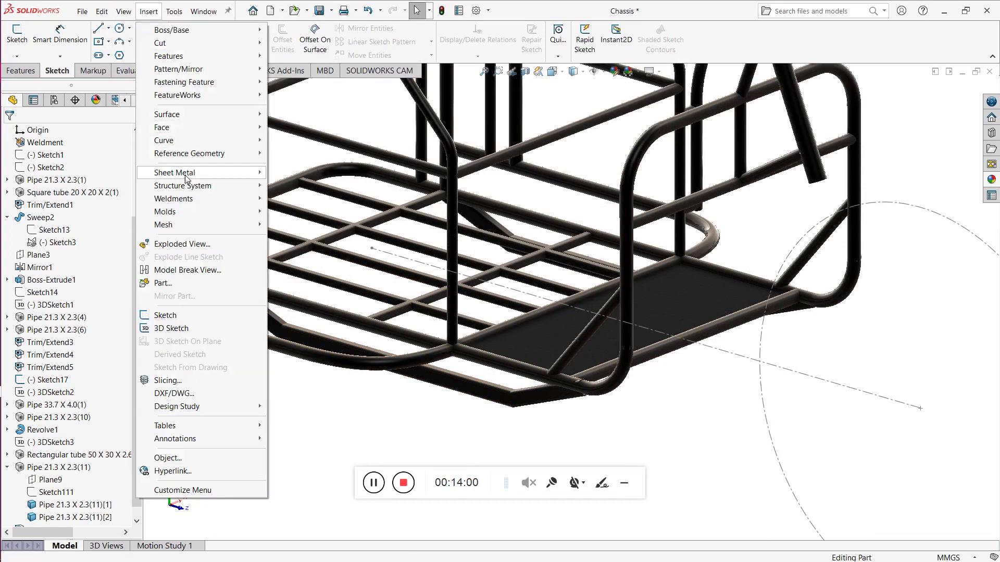
mouse_move(191, 198)
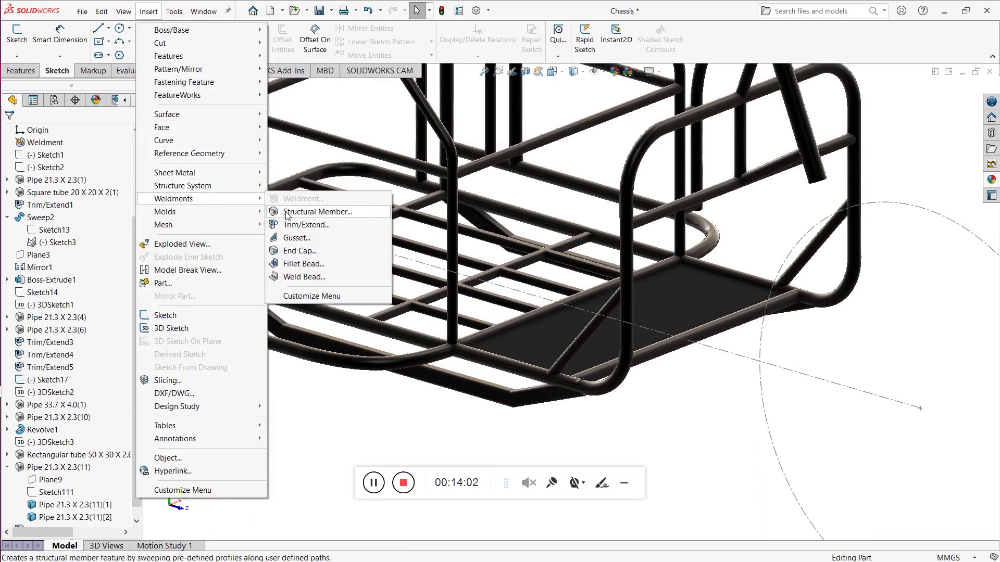
Step: Trim/Extend both rectangular tubes against the four Pipe 21.3 X 2.3 frame bodies
click(287, 226)
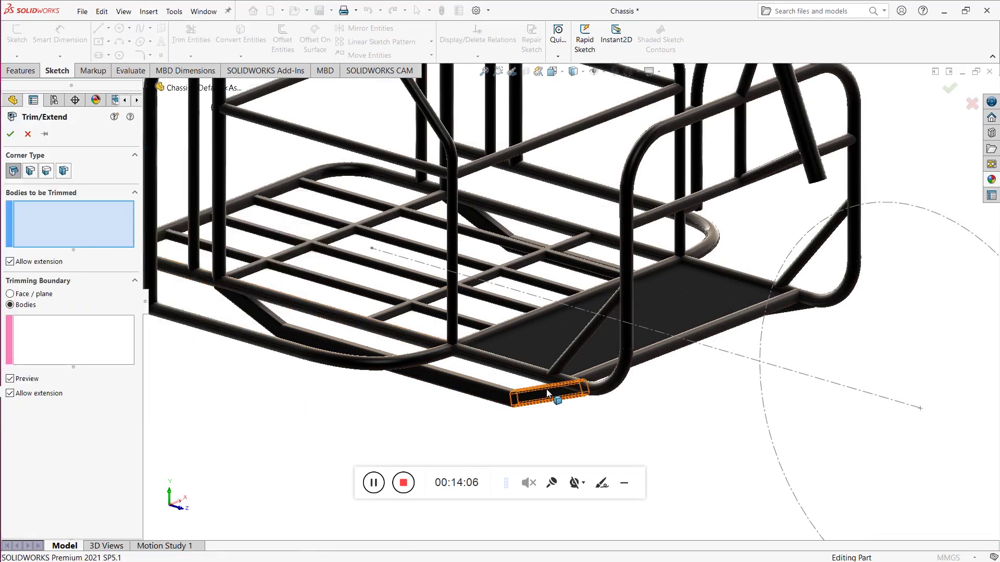
click(510, 399)
click(274, 323)
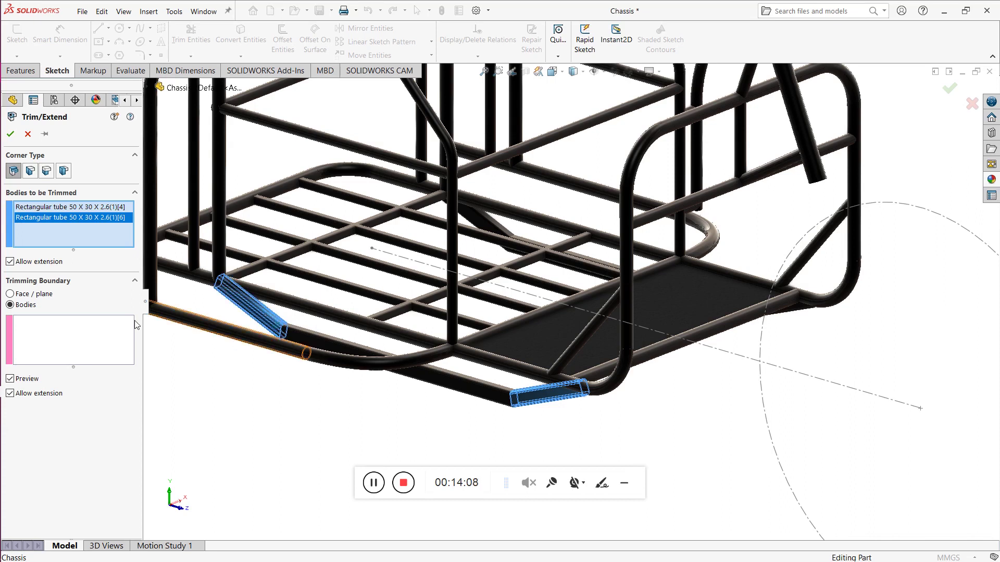
click(109, 339)
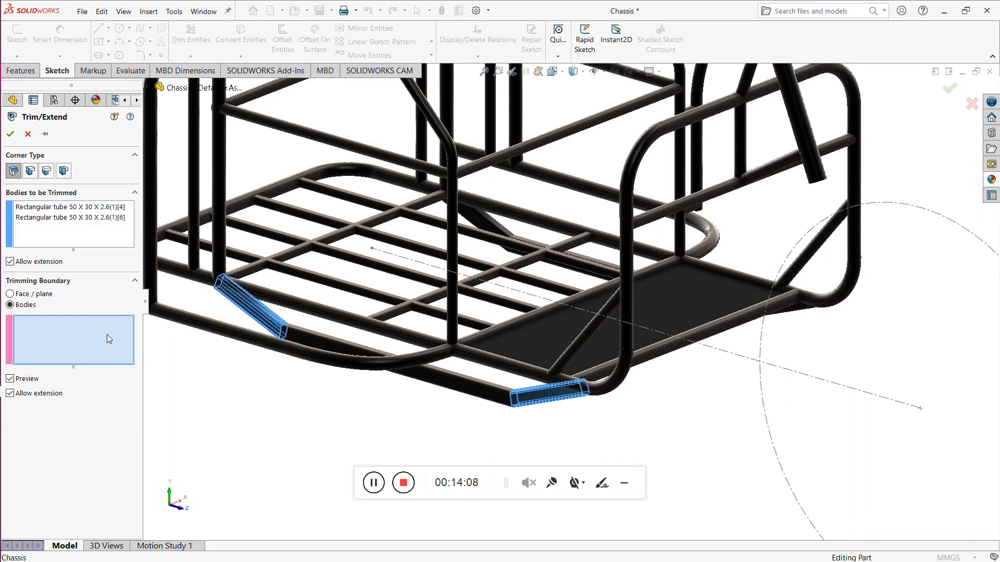
click(221, 286)
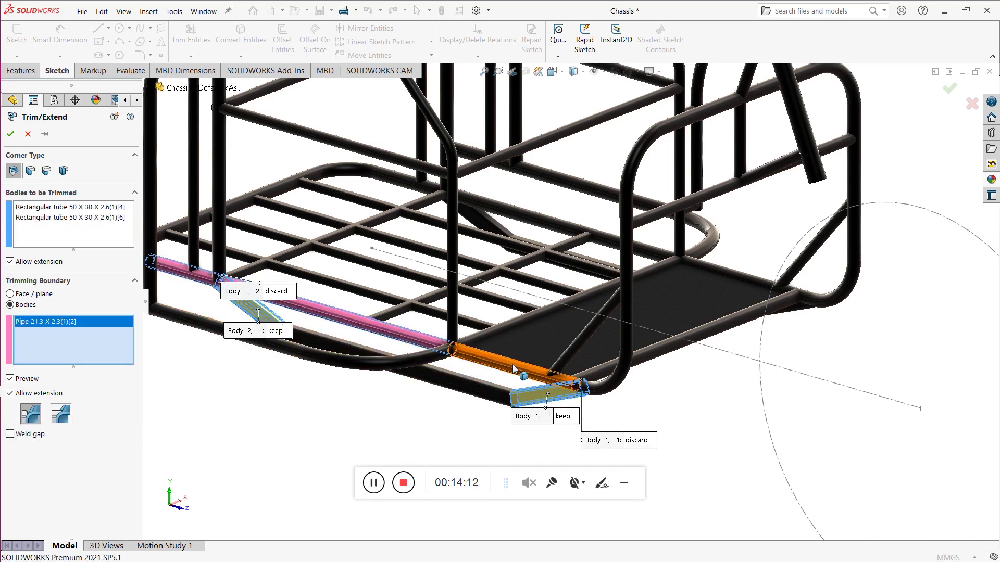
click(593, 393)
scroll(594, 394, down, 3)
scroll(594, 393, down, 5)
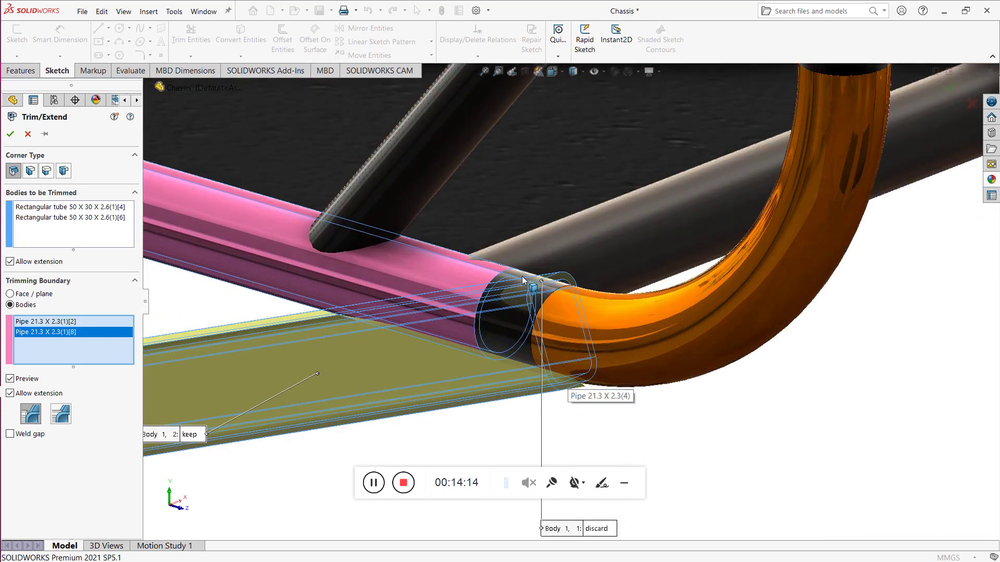
click(630, 327)
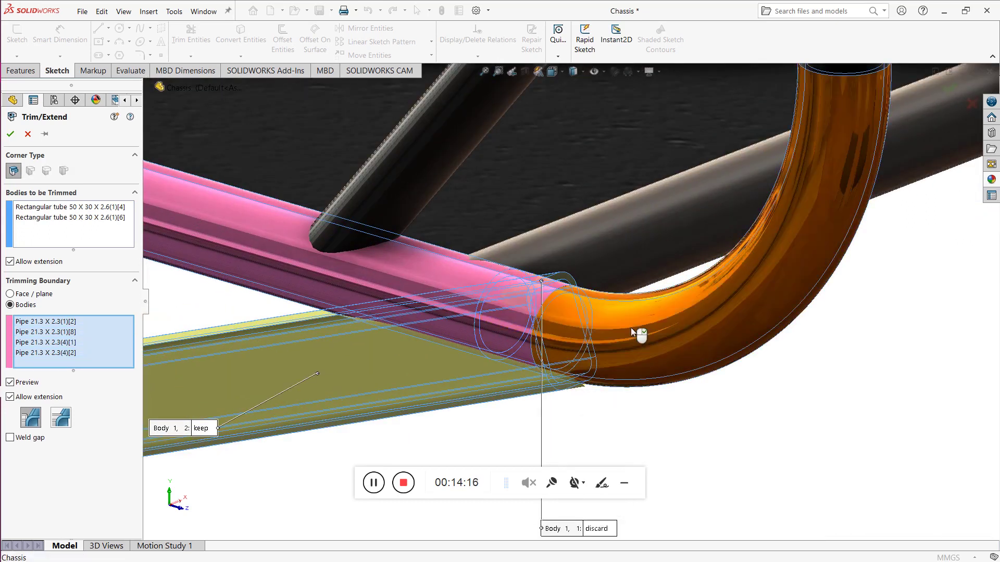
click(630, 327)
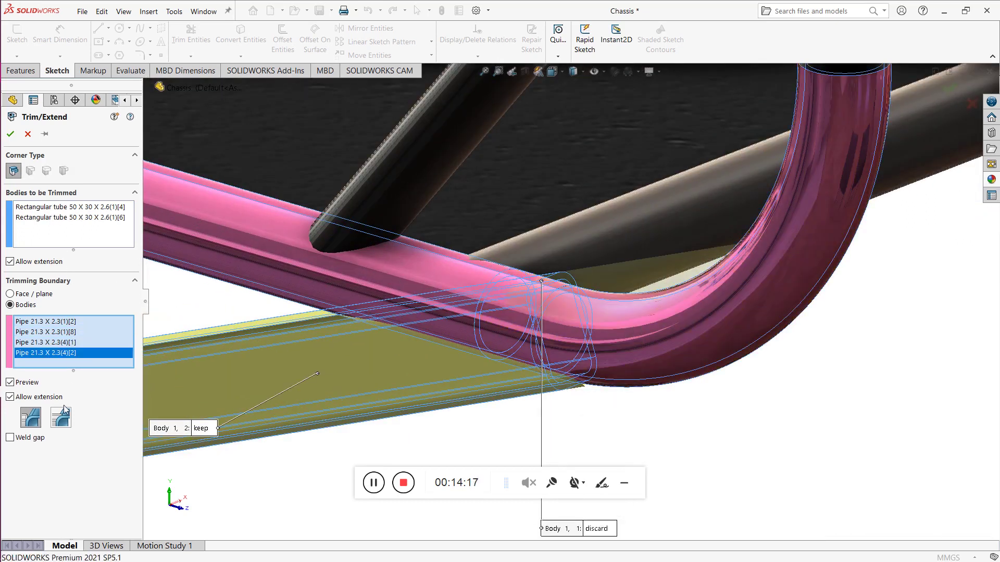
click(10, 134)
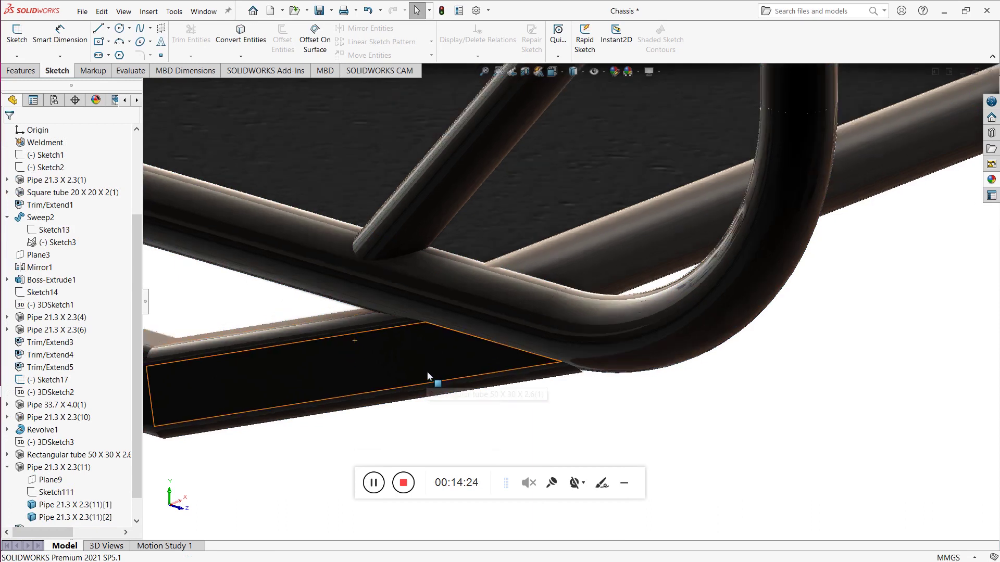
scroll(427, 371, up, 5)
right_click(597, 373)
middle_drag(610, 417, 525, 417)
scroll(568, 324, up, 5)
scroll(484, 313, down, 3)
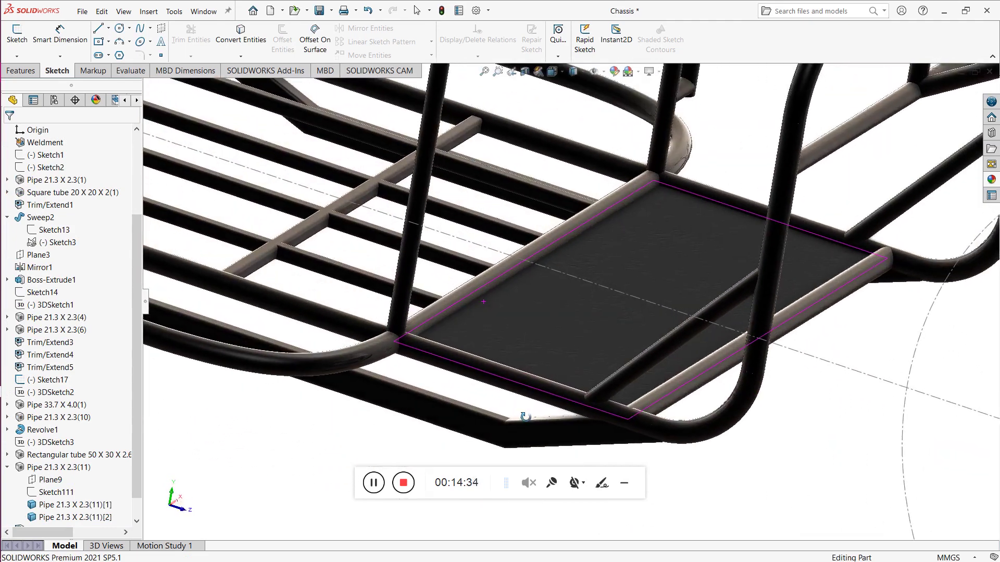
scroll(525, 416, up, 6)
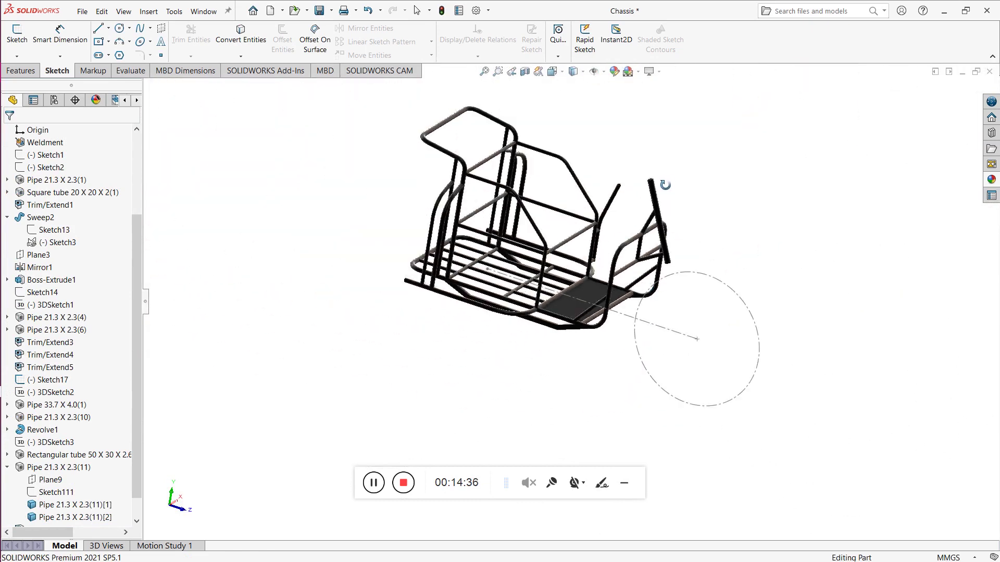
middle_drag(665, 185, 609, 207)
scroll(612, 345, down, 2)
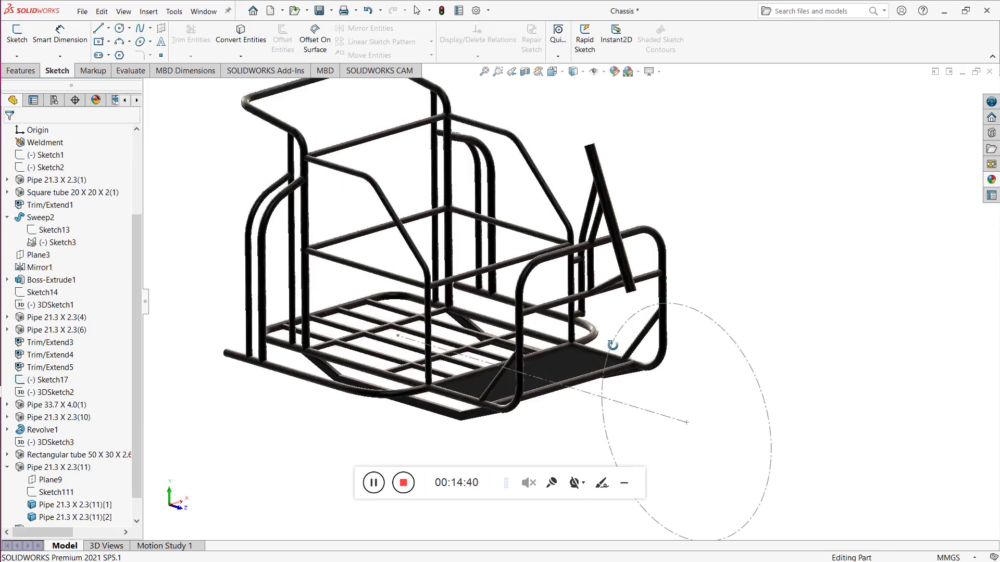
scroll(621, 289, down, 4)
middle_drag(628, 312, 641, 339)
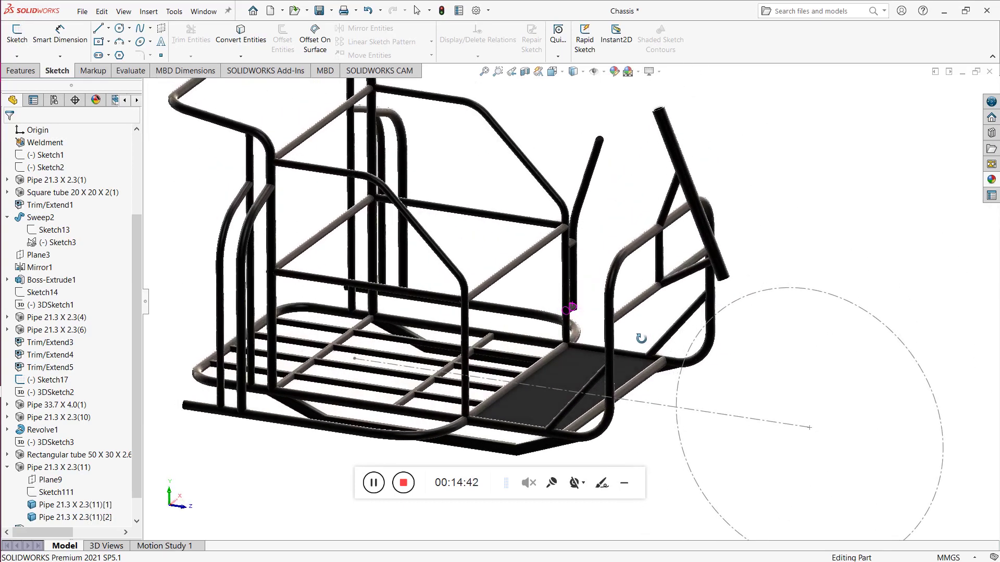
scroll(641, 340, up, 4)
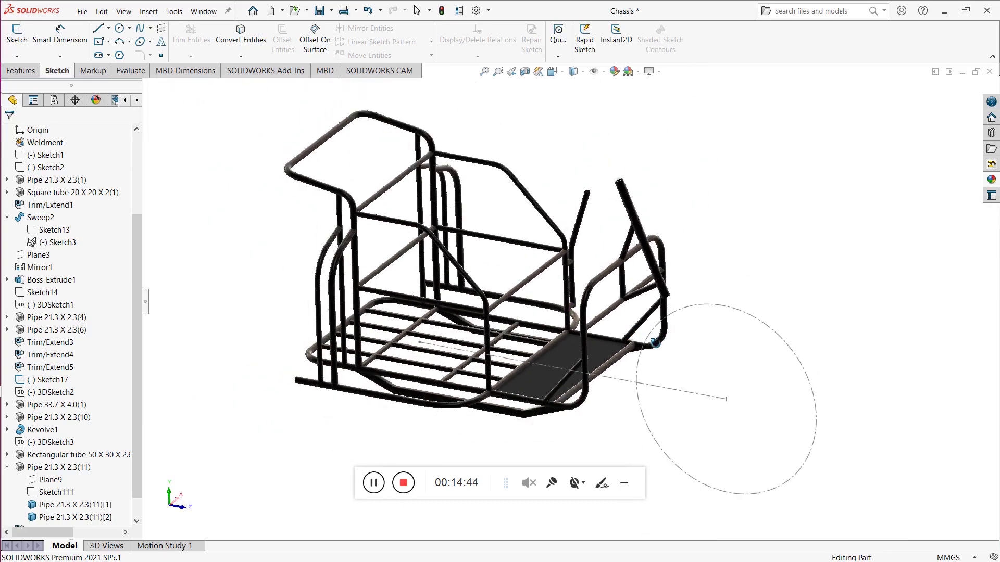
right_click(733, 208)
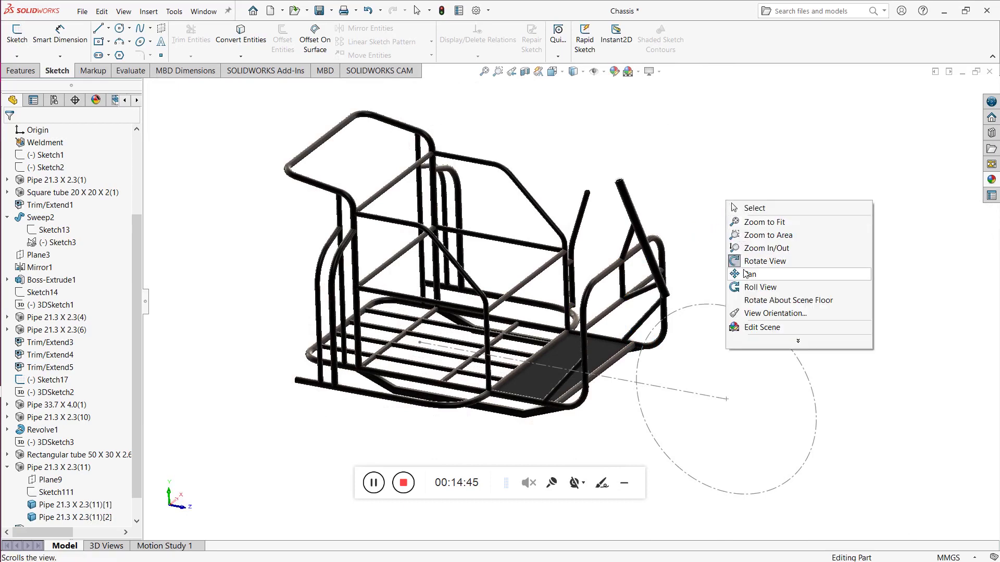
click(747, 262)
scroll(642, 323, down, 2)
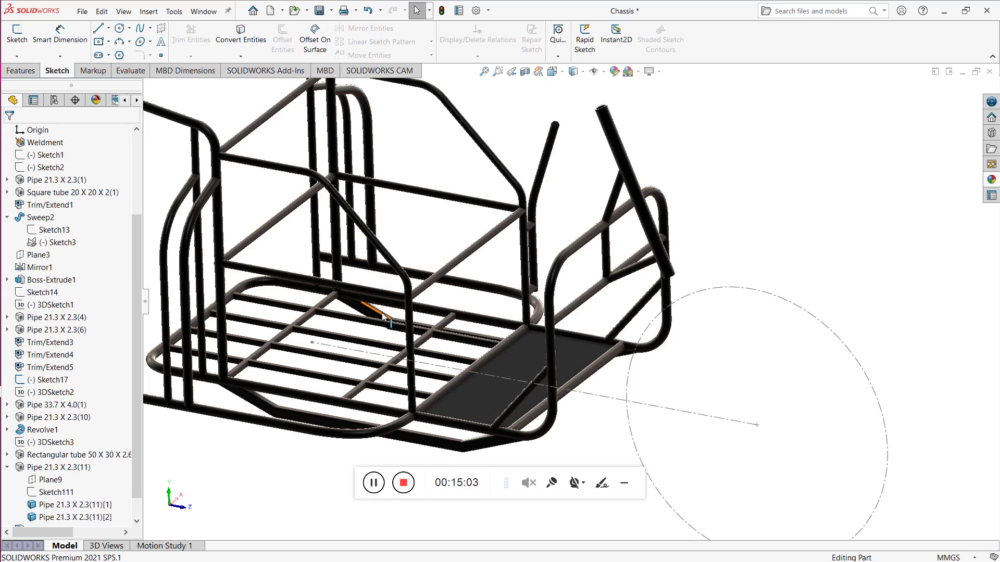
Step: Zoom in and out on the chassis to inspect the trimmed floor braces
scroll(552, 307, up, 3)
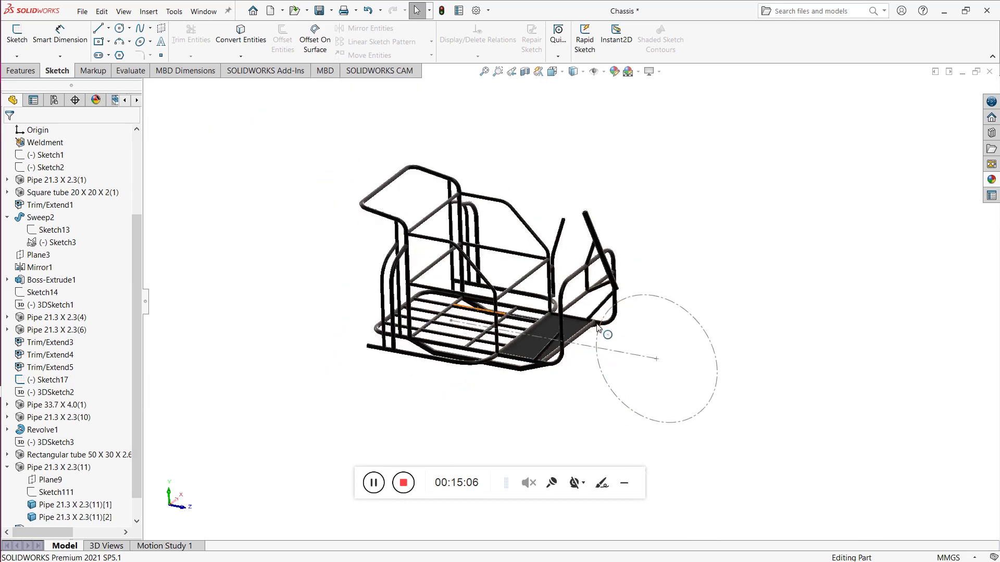
scroll(572, 260, down, 1)
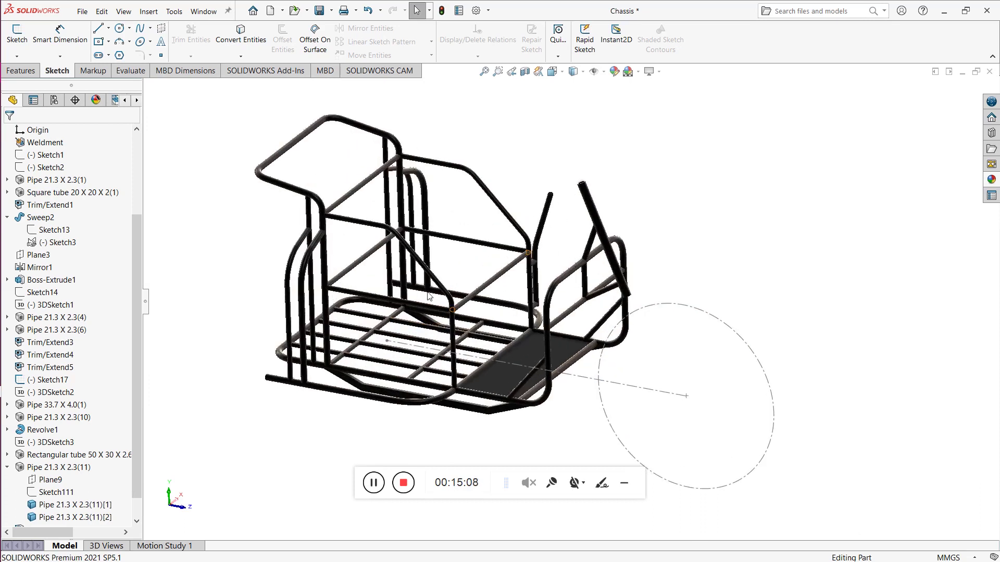
scroll(598, 336, down, 1)
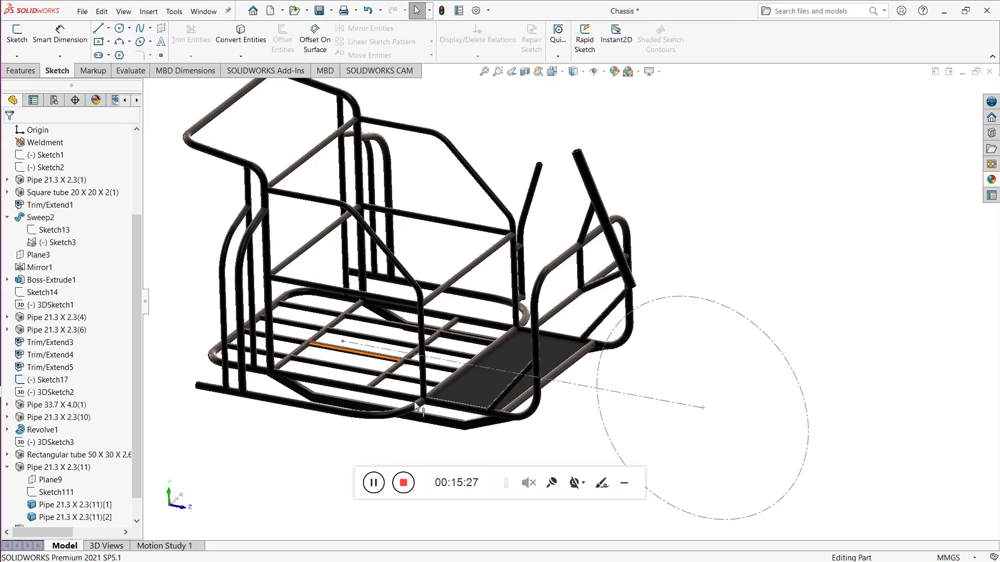
scroll(558, 414, down, 5)
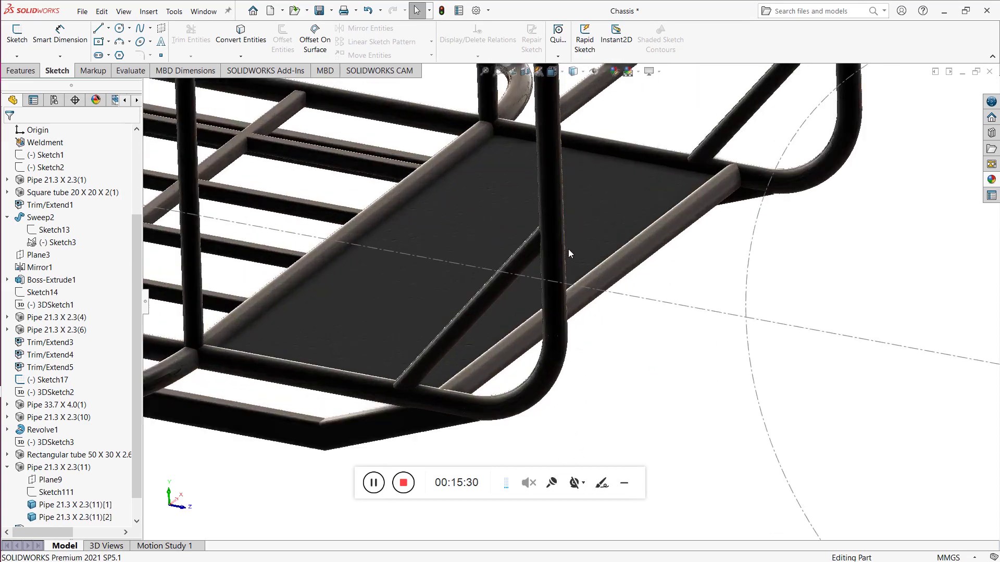
scroll(544, 326, up, 5)
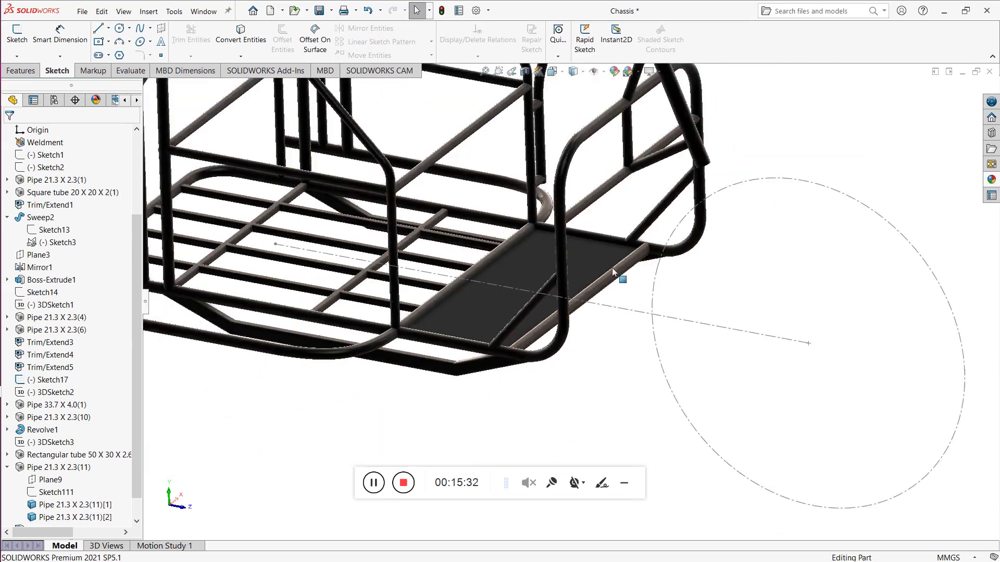
scroll(695, 190, down, 4)
scroll(694, 189, down, 2)
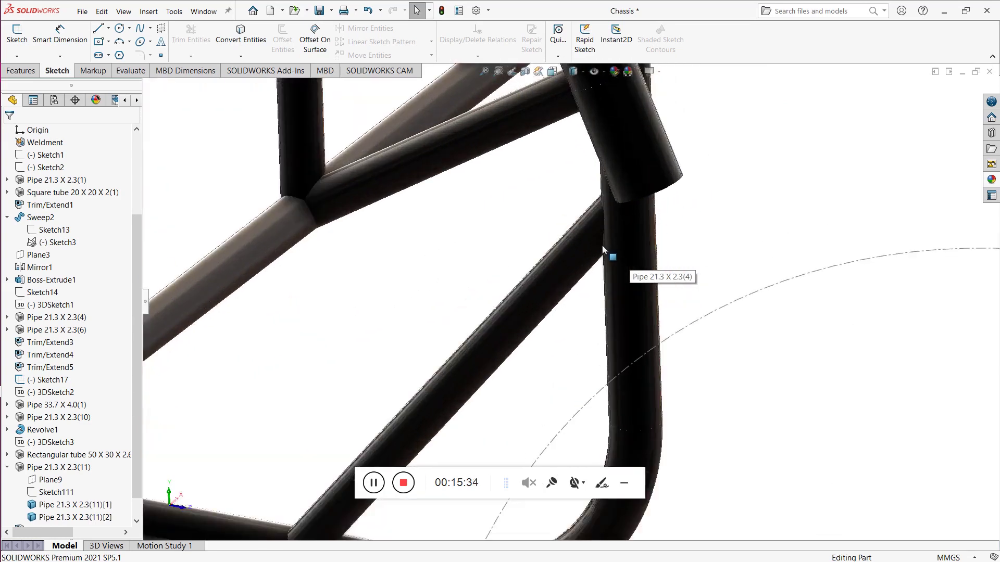
scroll(609, 234, up, 3)
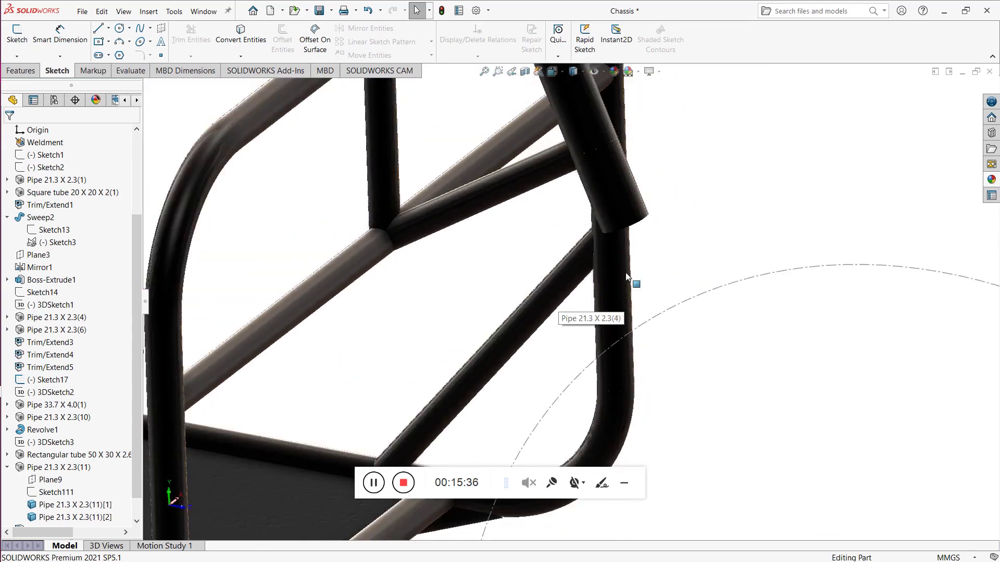
scroll(408, 438, up, 3)
scroll(463, 427, down, 6)
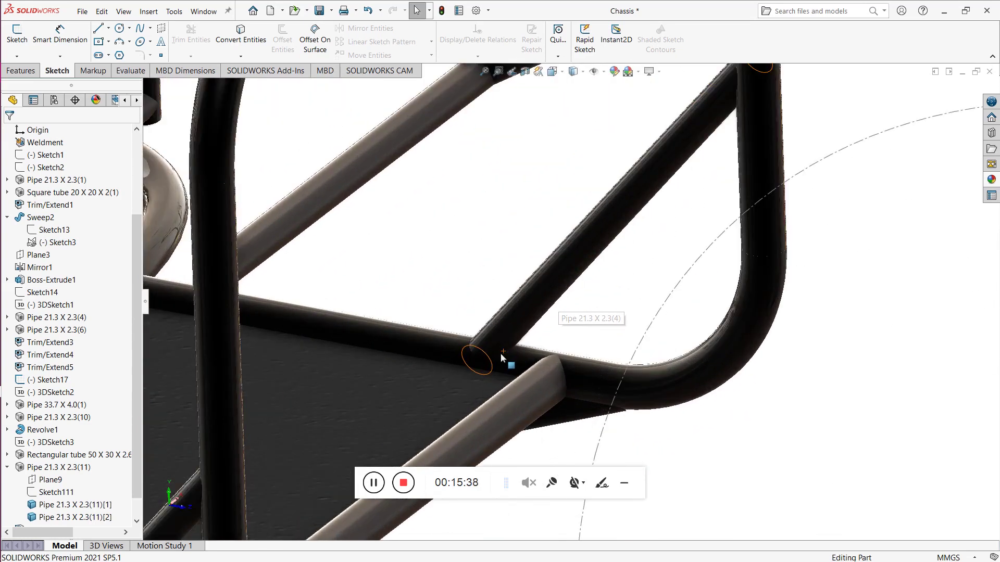
scroll(505, 351, up, 4)
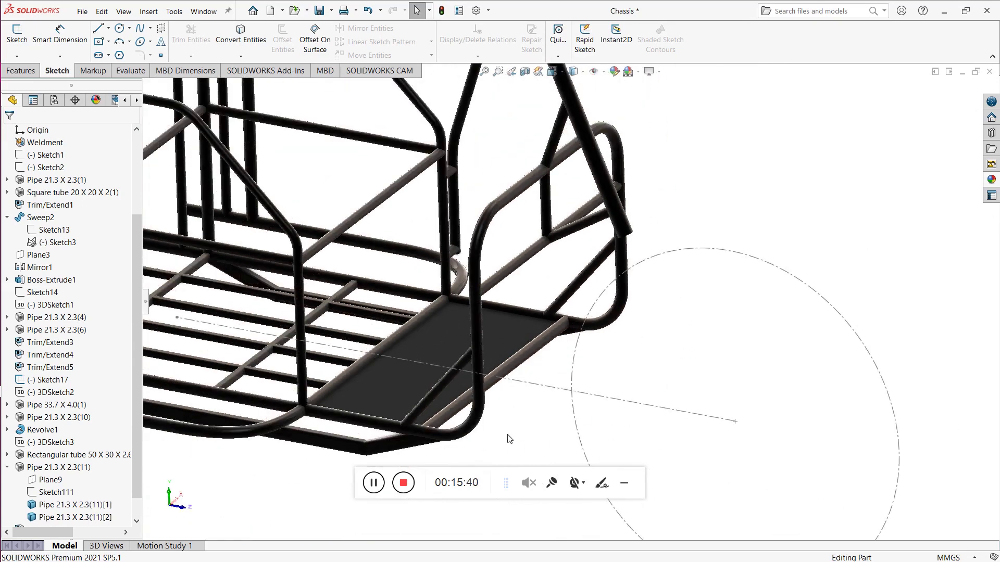
Step: Orbit the chassis with Rotate View toward a side view
right_click(510, 439)
click(521, 448)
drag(526, 408, 536, 334)
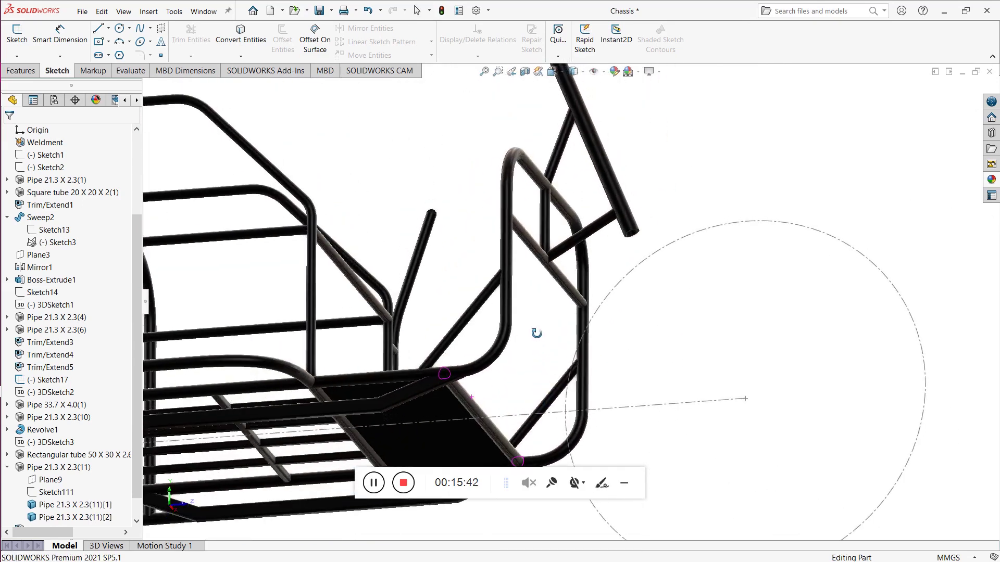
scroll(531, 296, up, 8)
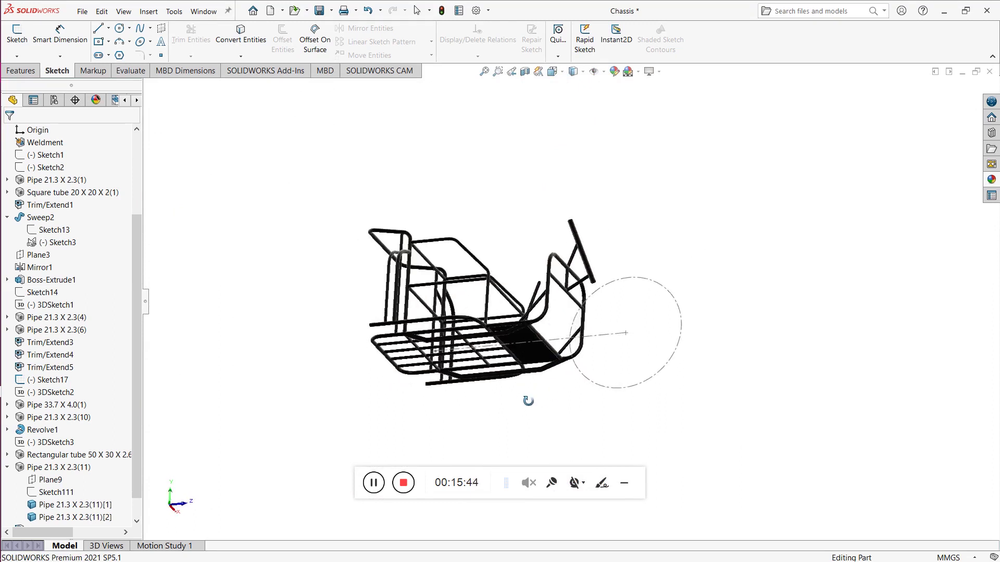
drag(528, 401, 529, 224)
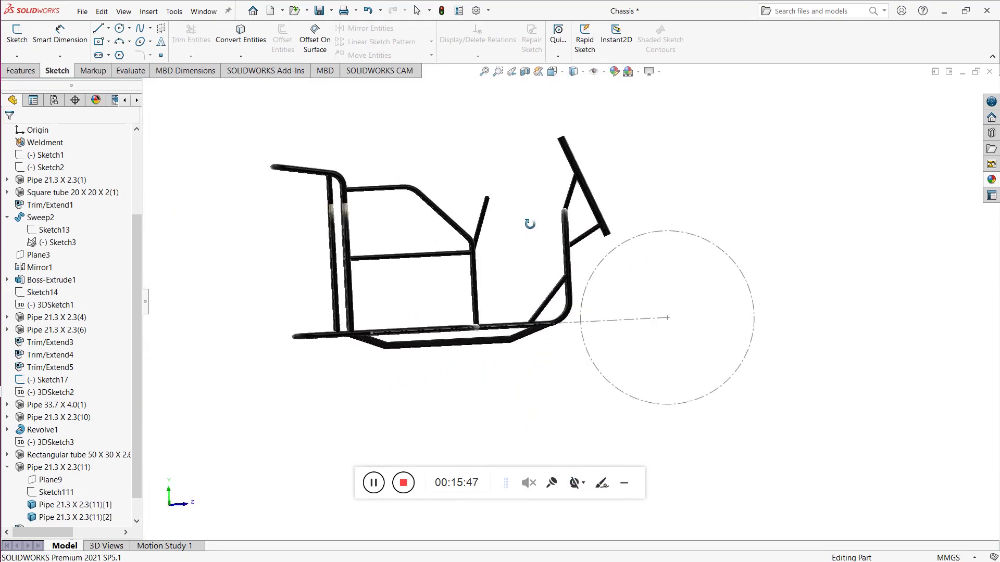
Step: Exit Rotate View and set the chassis to the Right standard view
right_click(522, 198)
click(544, 257)
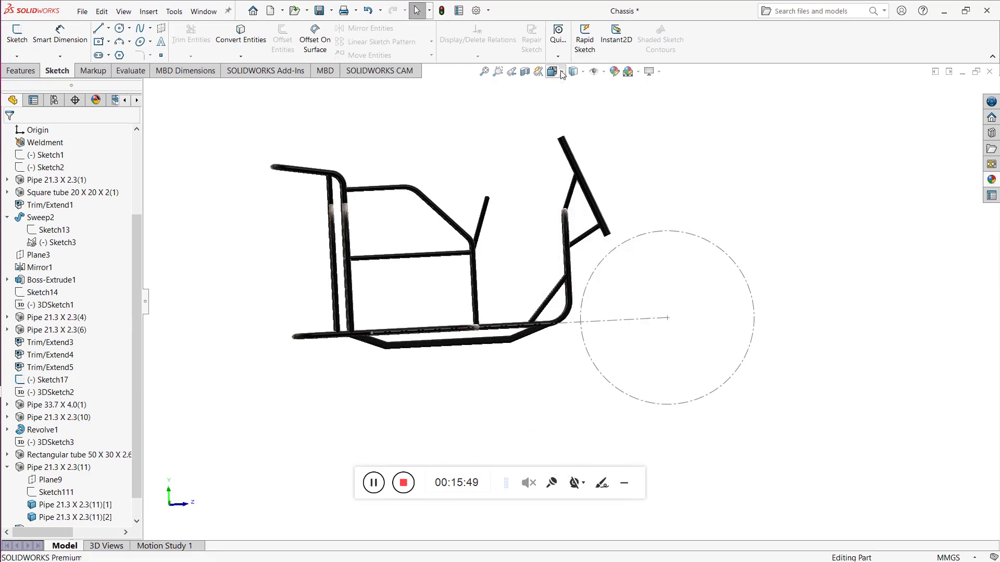
click(561, 73)
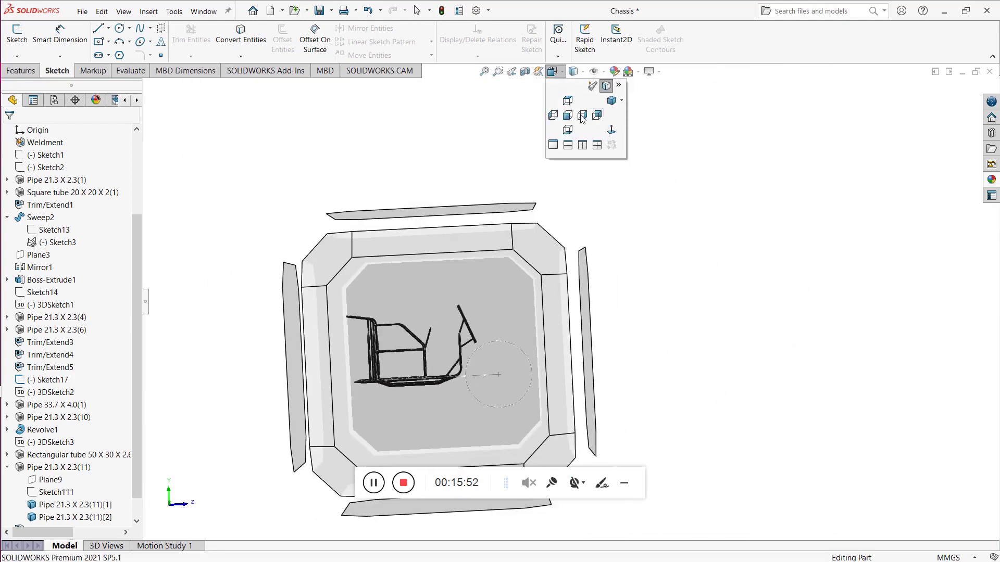
click(582, 118)
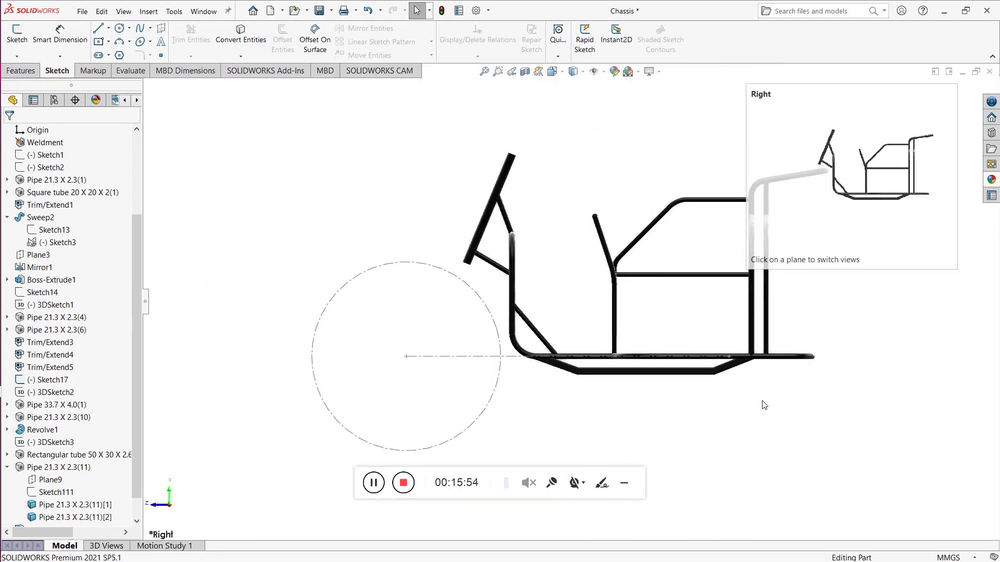
scroll(712, 306, down, 3)
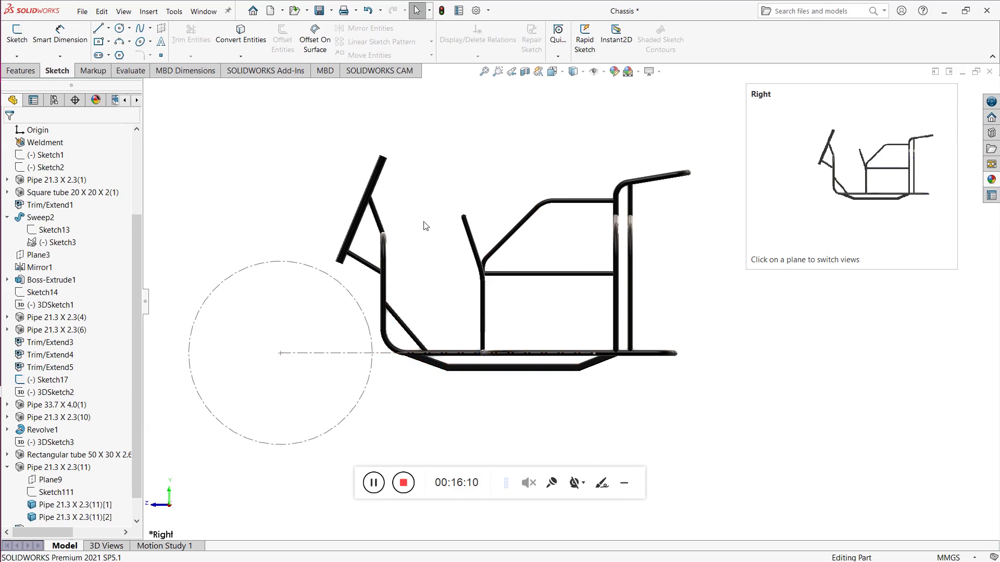
Step: Orbit the chassis from the right side to a three-quarter view
right_click(424, 162)
click(443, 207)
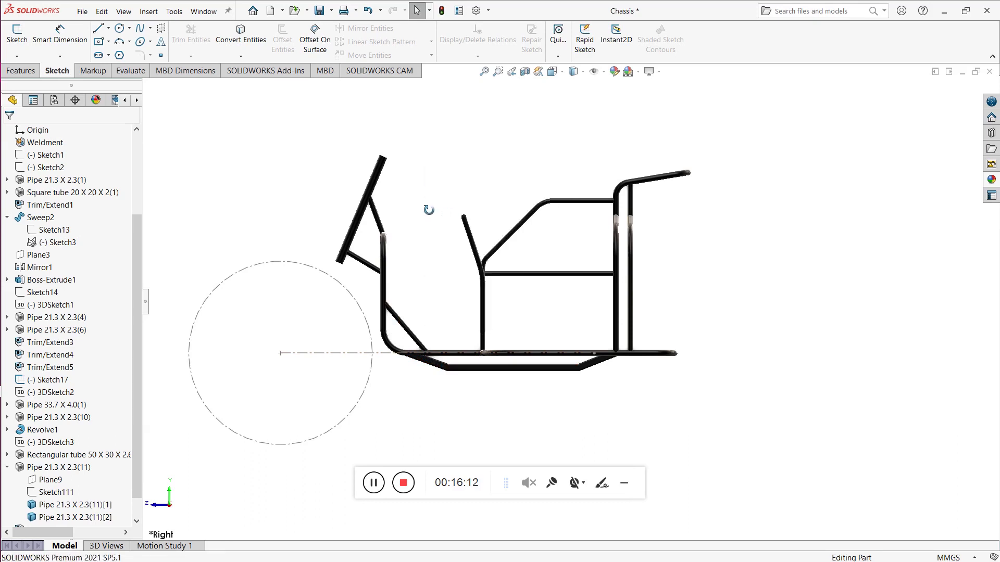
drag(426, 210, 461, 277)
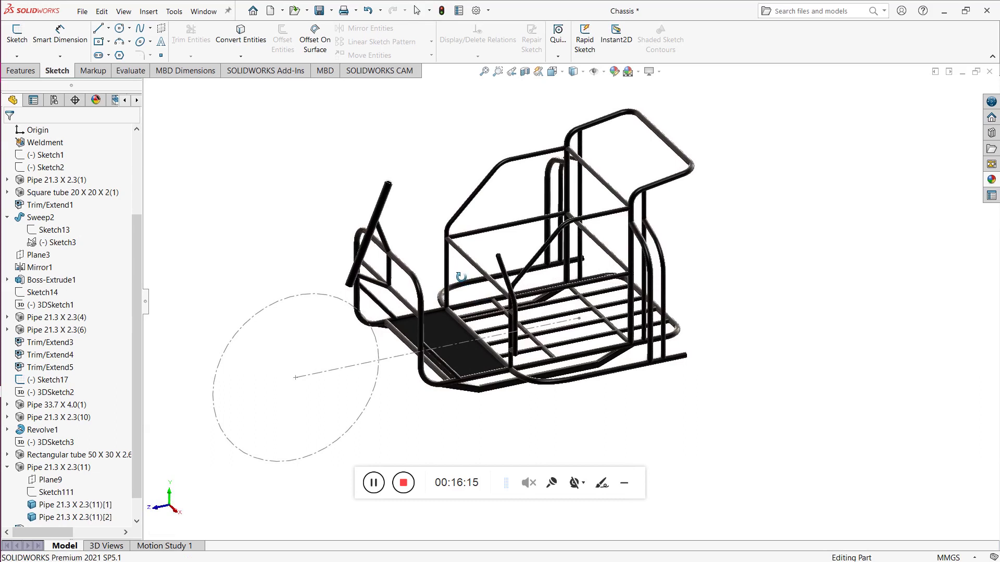
Step: Leave Rotate View, zoom in on the floor bay, and show the Evaluate tab
right_click(415, 130)
click(436, 184)
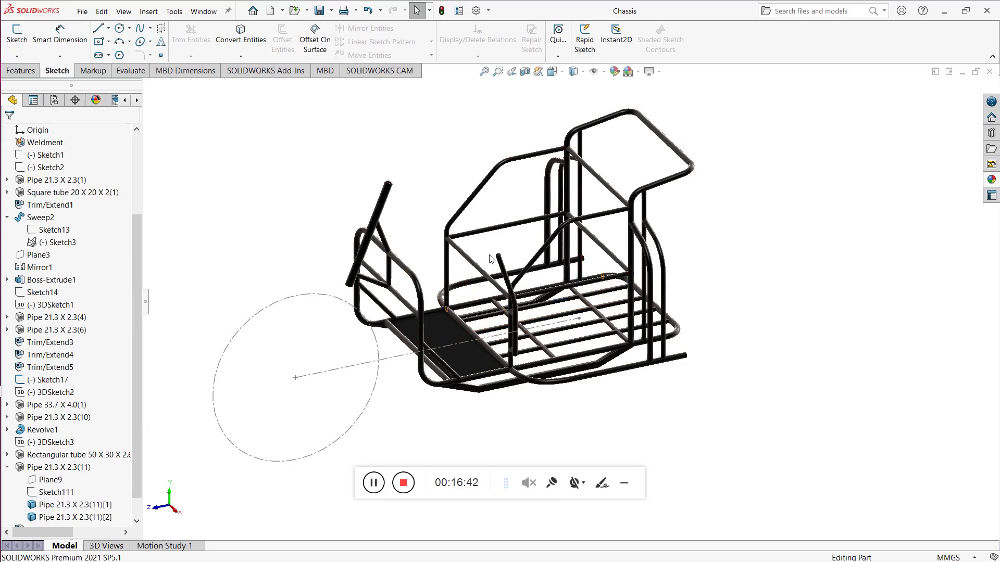
scroll(575, 274, down, 3)
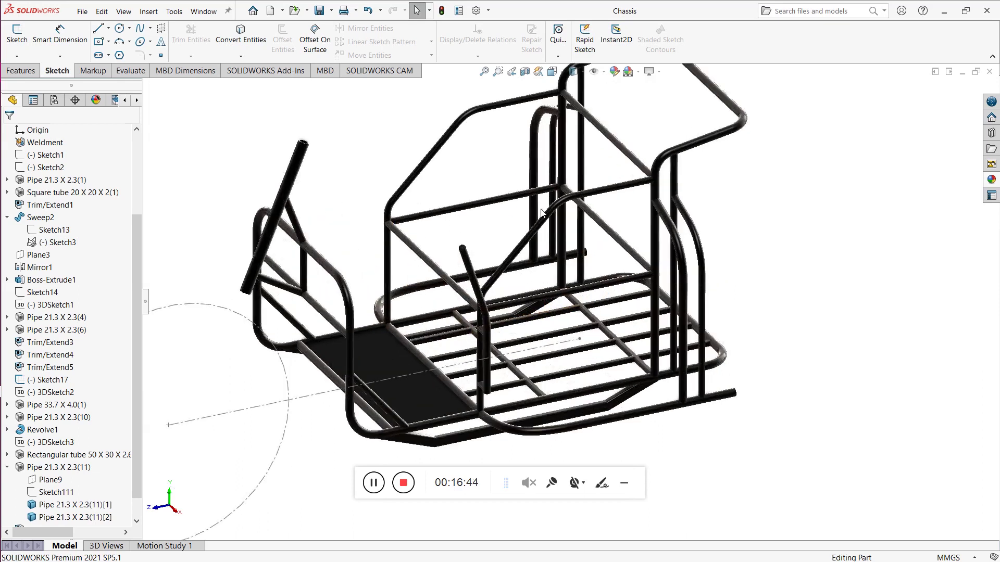
scroll(544, 214, down, 2)
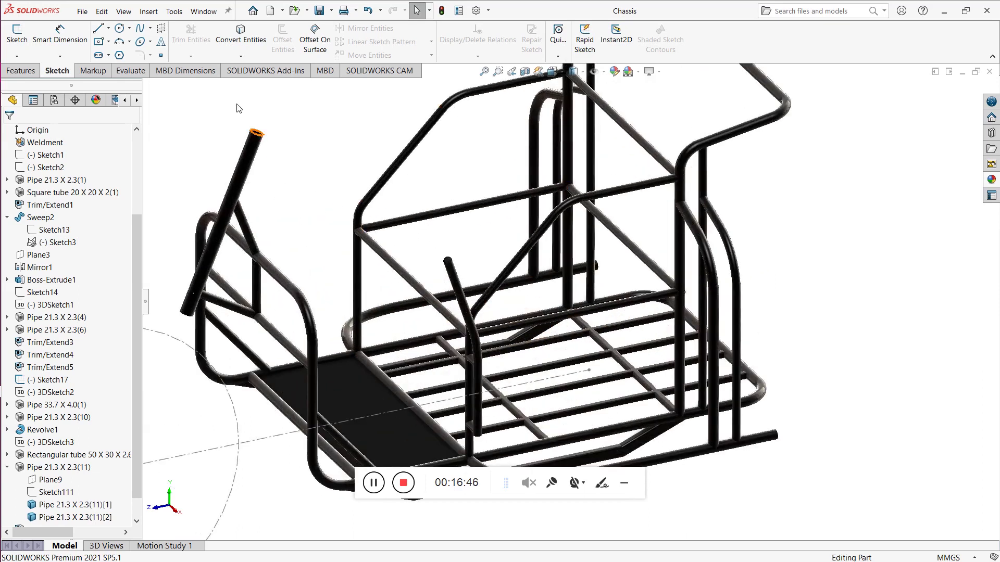
click(130, 71)
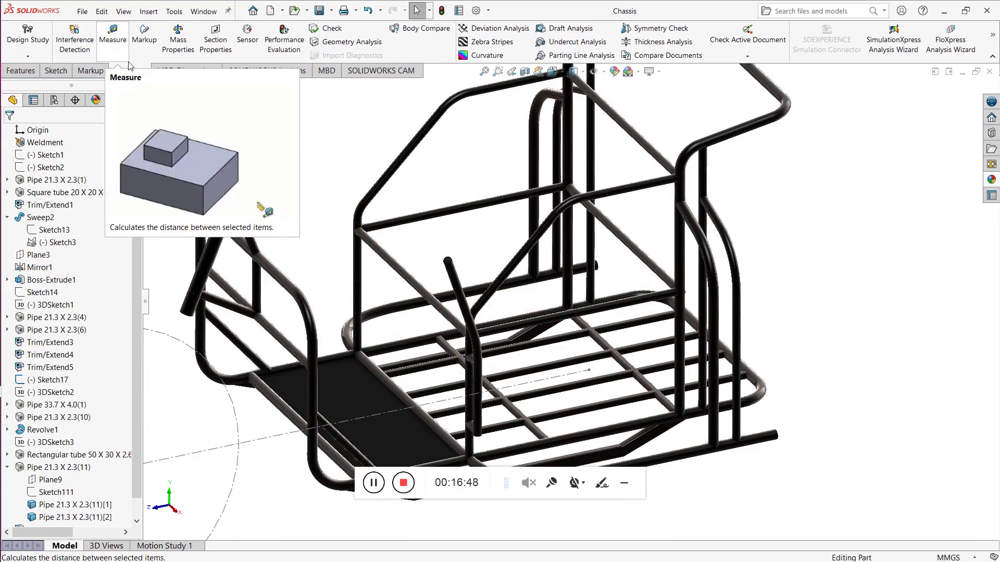
Step: Start Measure and drag its dialog to the right edge of the screen
click(115, 37)
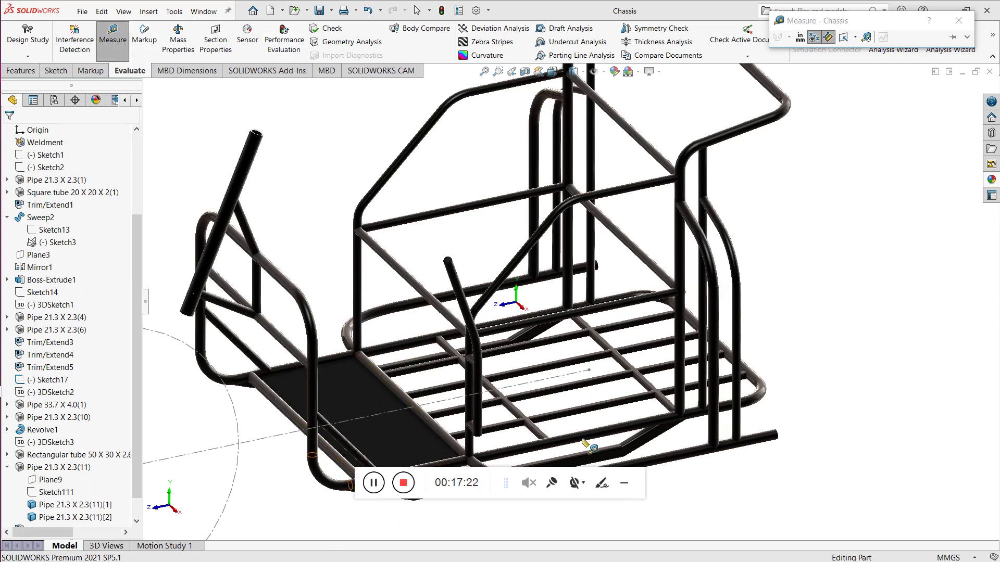
drag(817, 21, 849, 67)
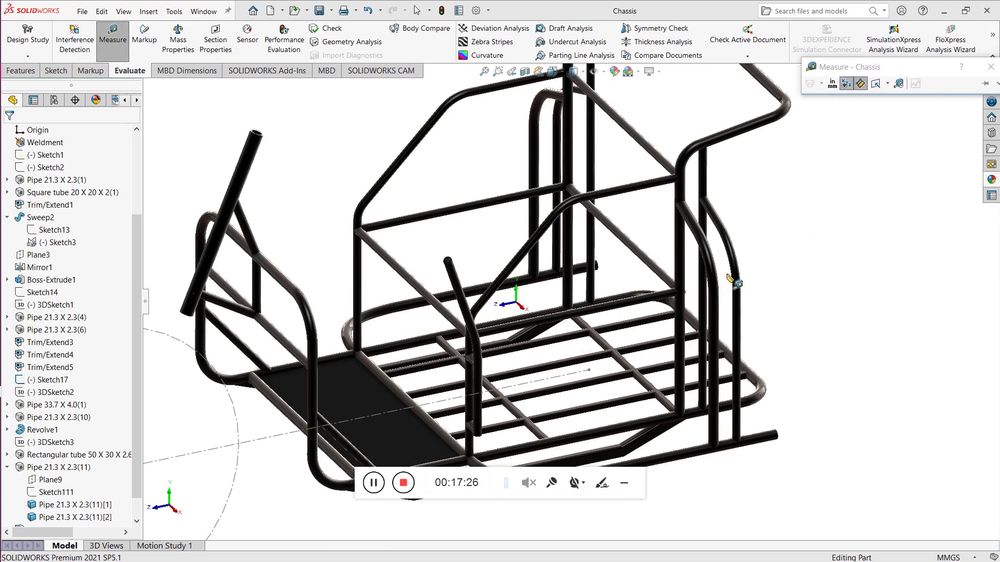
scroll(734, 281, up, 2)
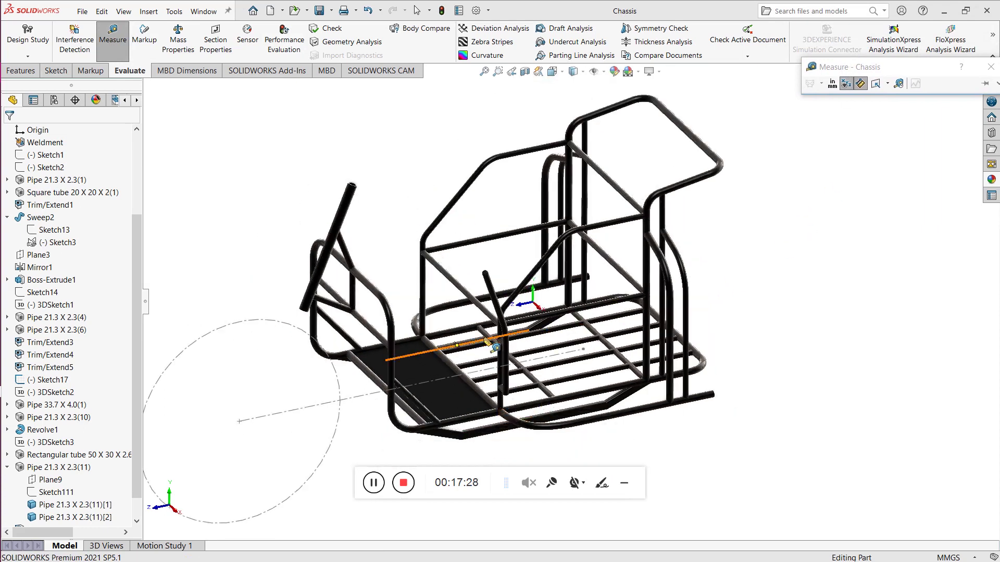
scroll(458, 346, down, 1)
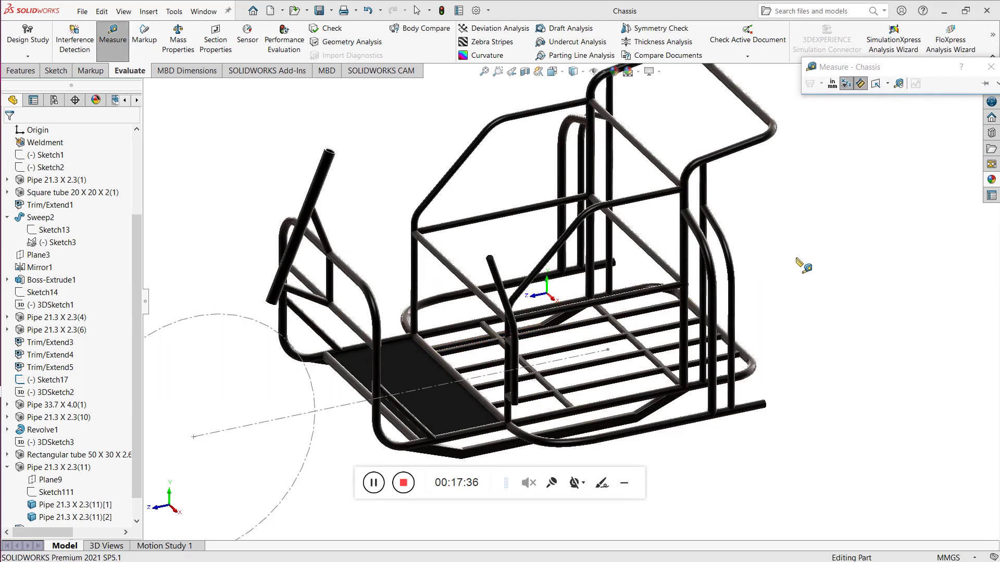
Step: Measure the crossbar spacing (626.08 mm), then the slanted side pipe spacing (571.47 mm)
click(507, 216)
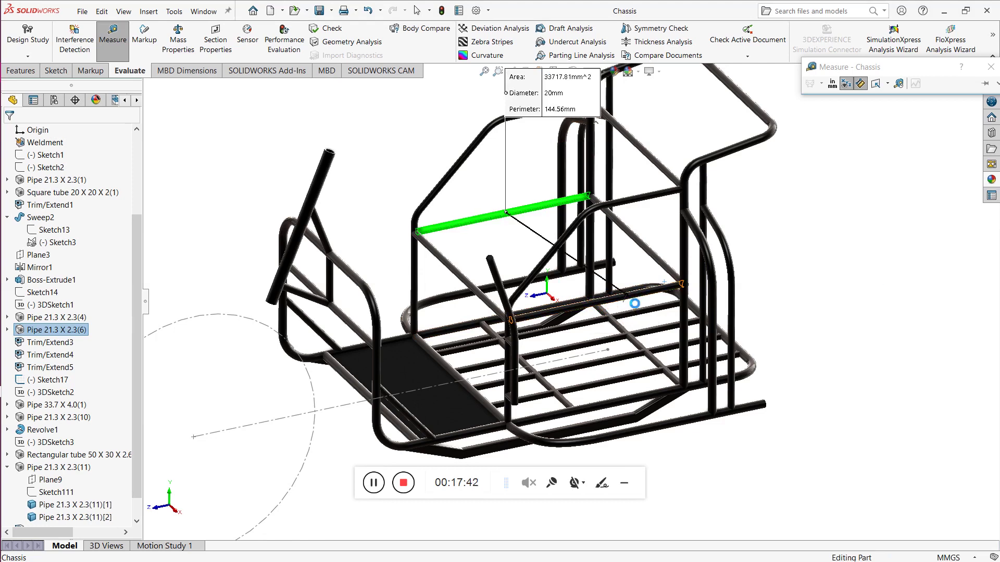
click(598, 301)
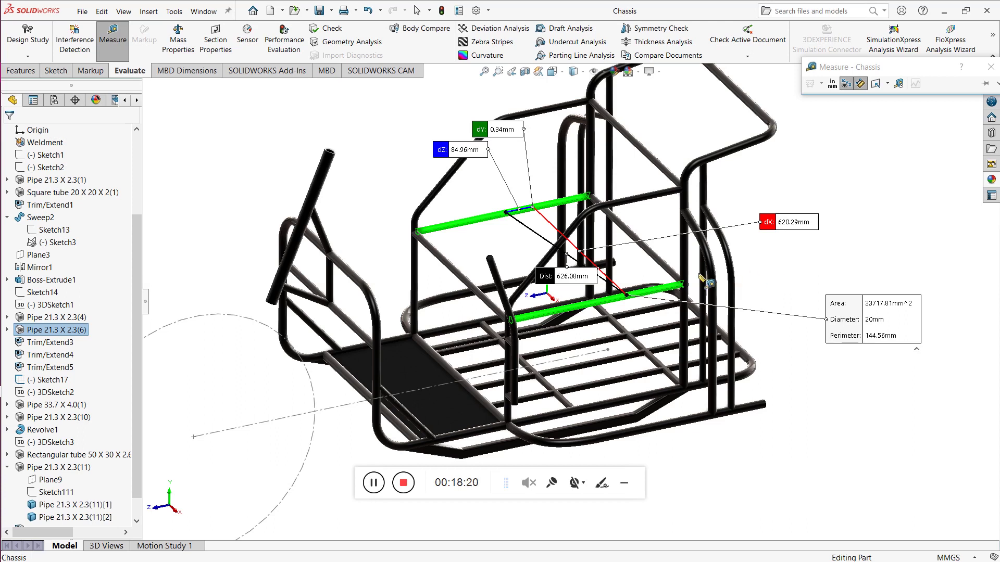
click(391, 166)
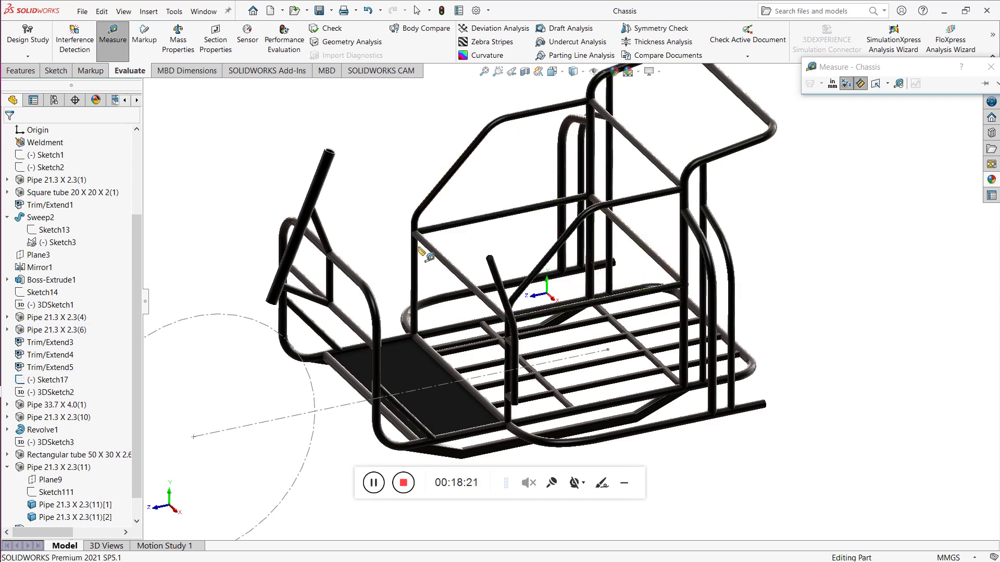
click(443, 256)
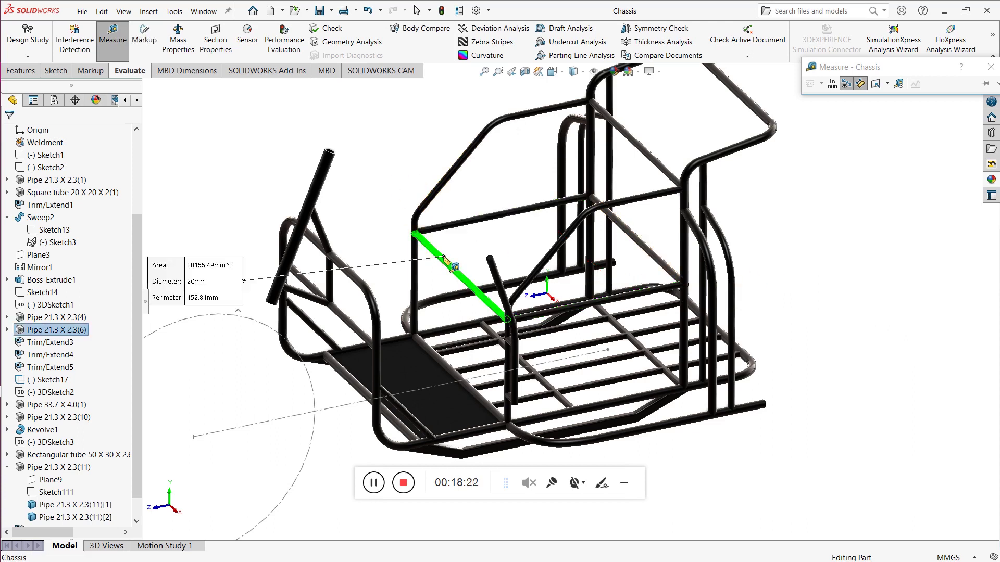
click(641, 240)
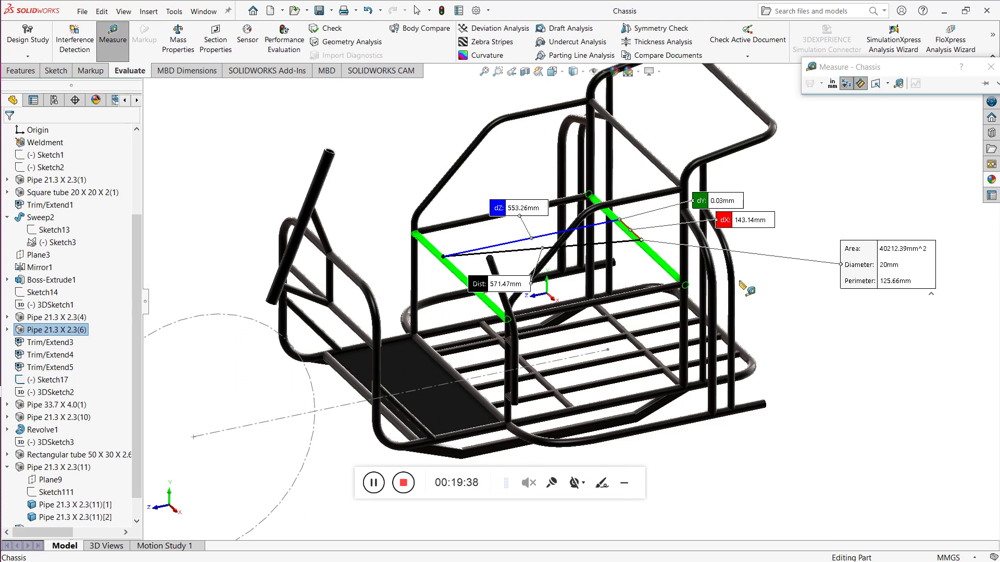
Step: Measure the distance between the upper and lower cross tubes
click(789, 307)
scroll(672, 224, up, 2)
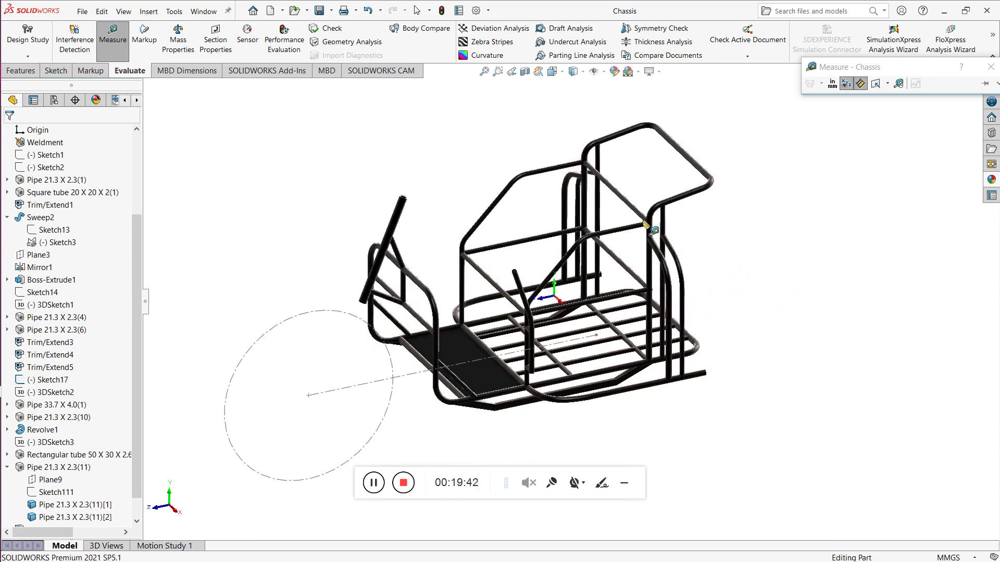
scroll(648, 229, down, 2)
click(588, 178)
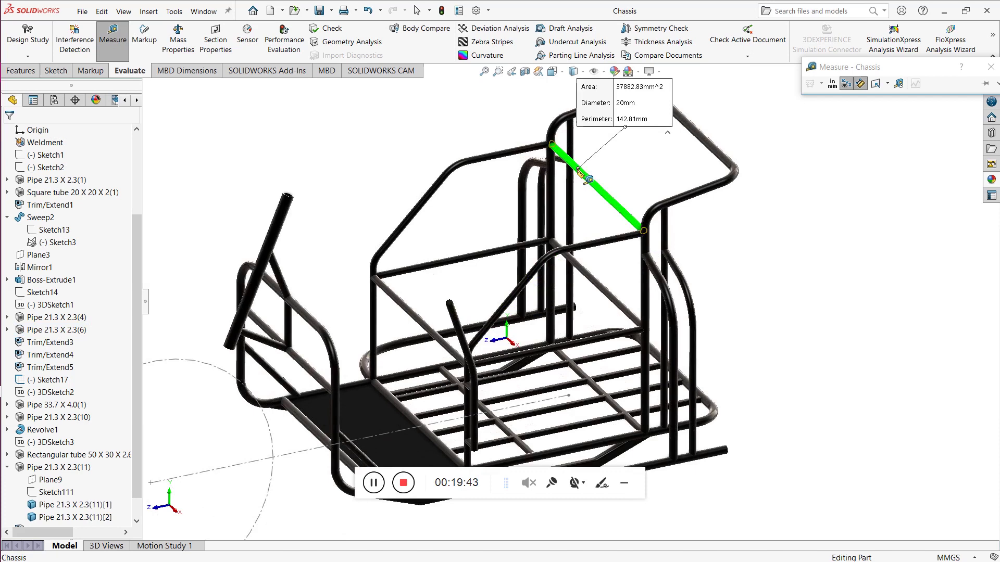
click(604, 290)
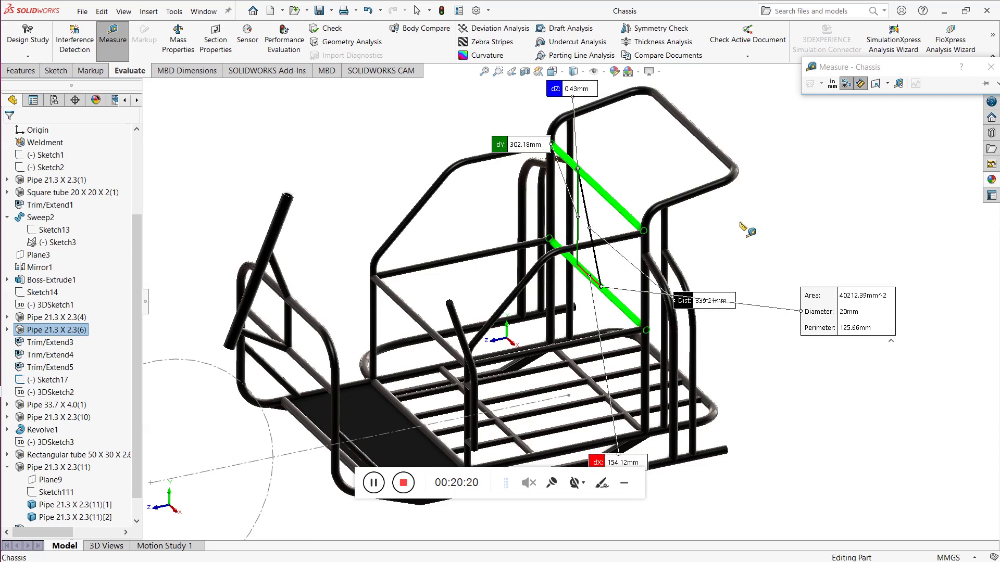
Step: Measure the spacing between the two uprights, then close the Measure tool
click(748, 229)
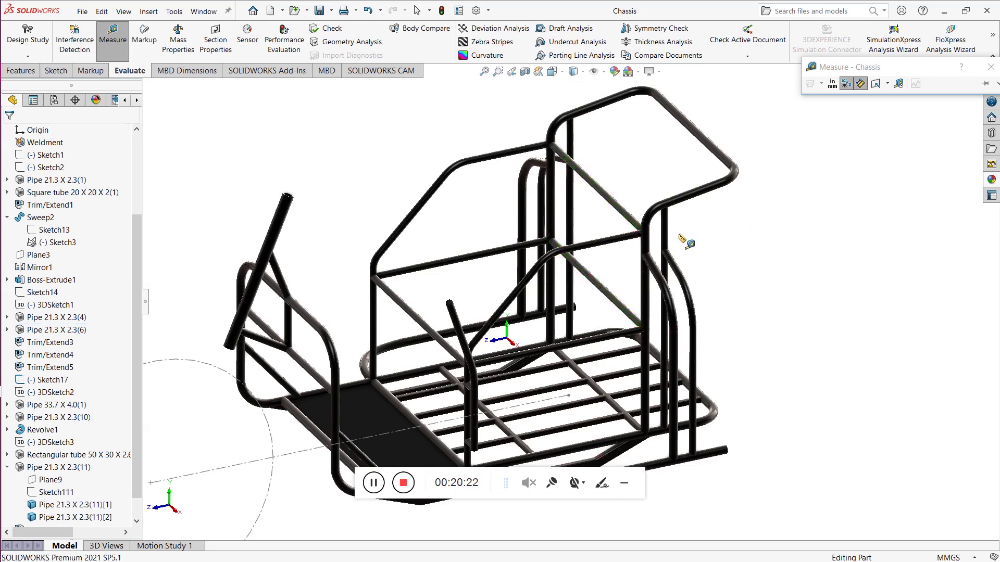
click(553, 192)
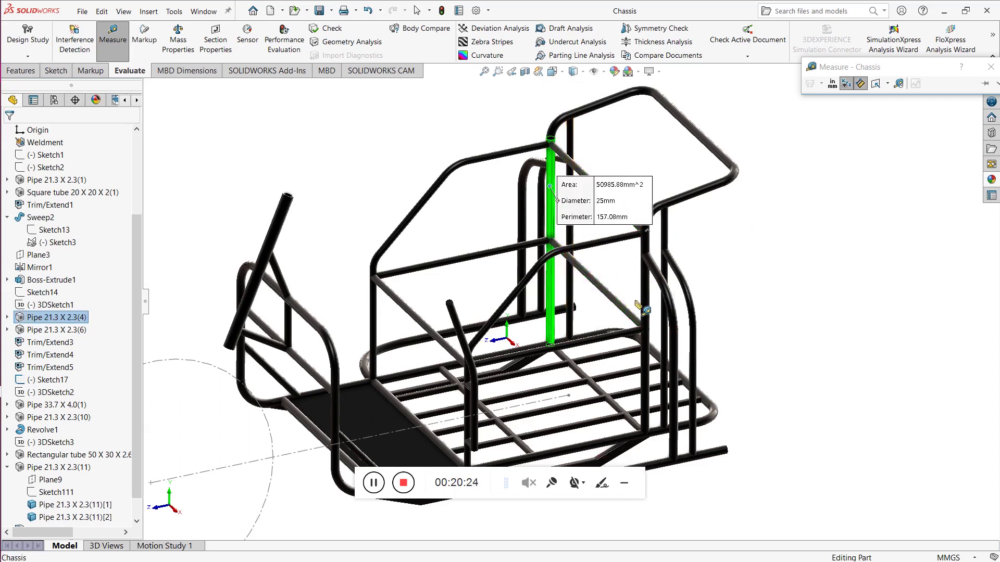
click(649, 299)
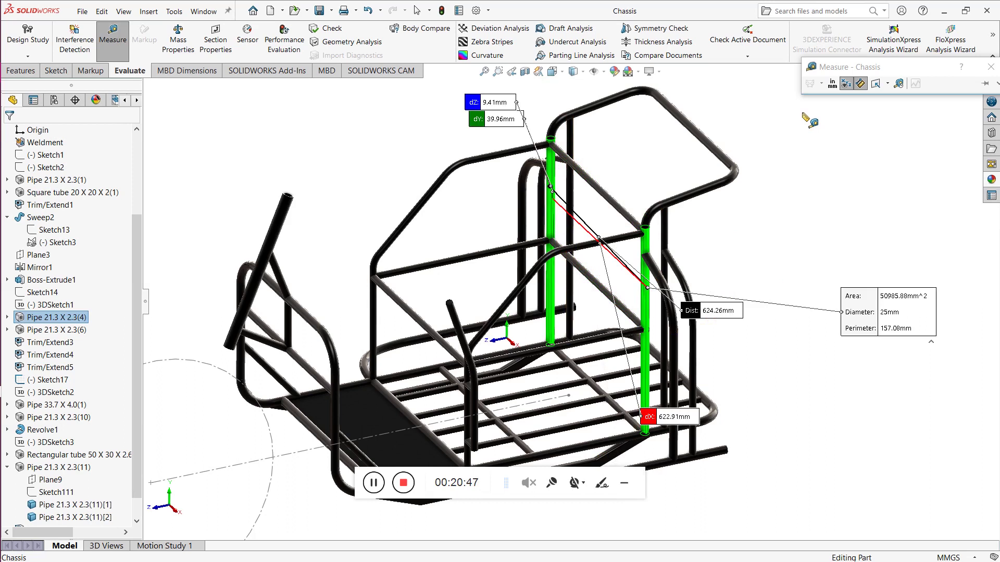
click(825, 106)
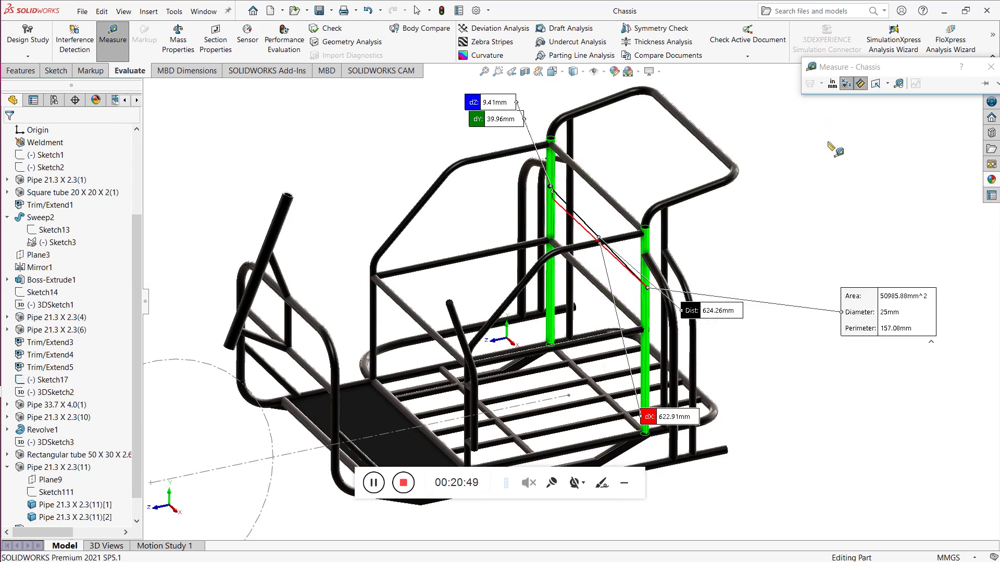
click(990, 67)
Step: Rotate the view slightly for a better angle on the chassis
scroll(531, 341, up, 4)
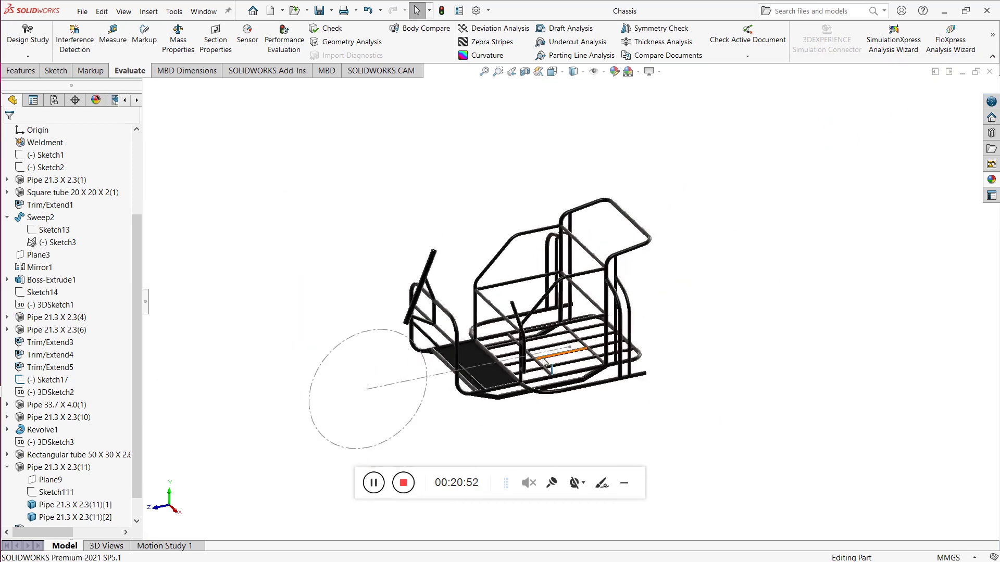
scroll(477, 445, down, 3)
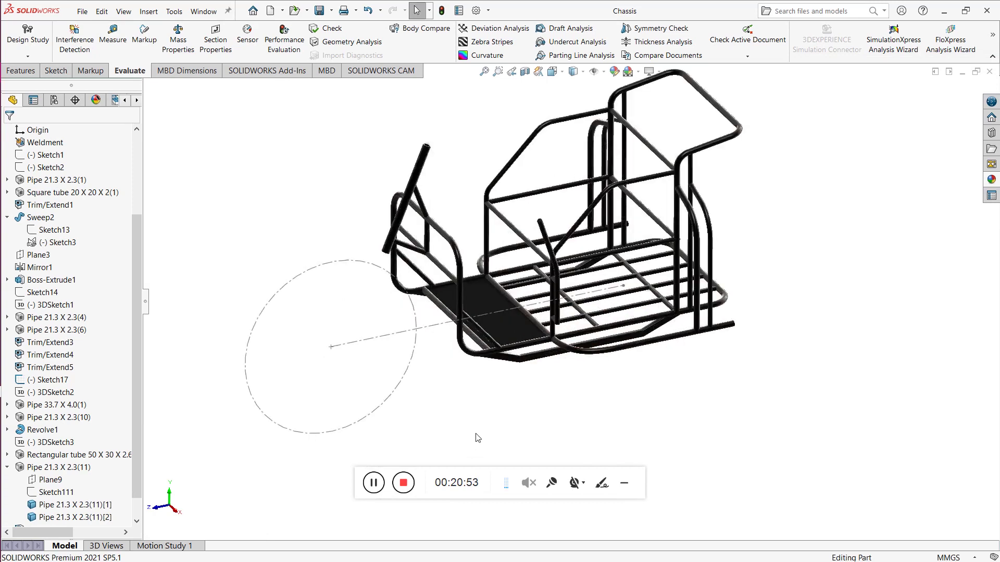
right_click(786, 222)
click(818, 261)
drag(817, 262, 821, 221)
right_click(815, 216)
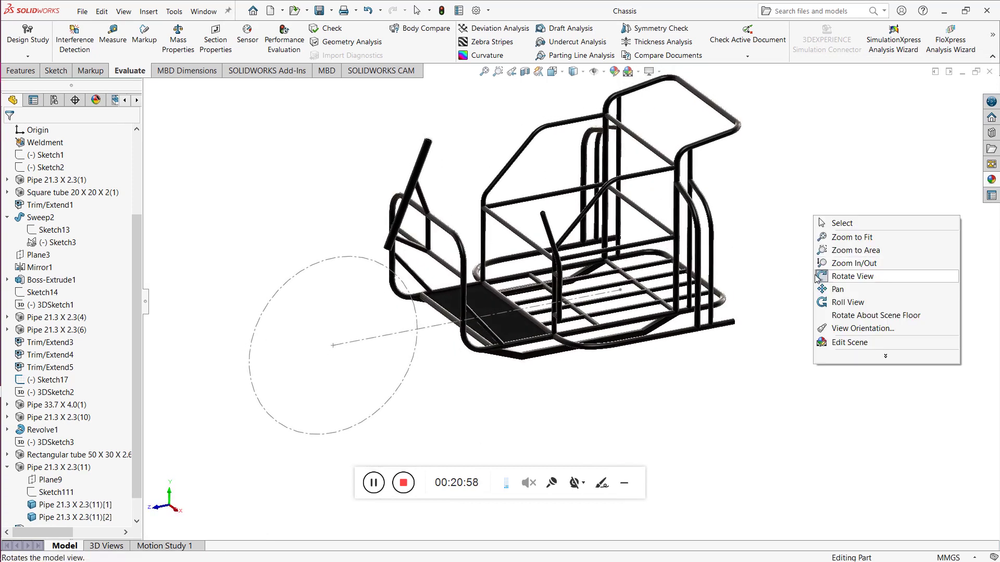
click(848, 275)
scroll(566, 216, down, 6)
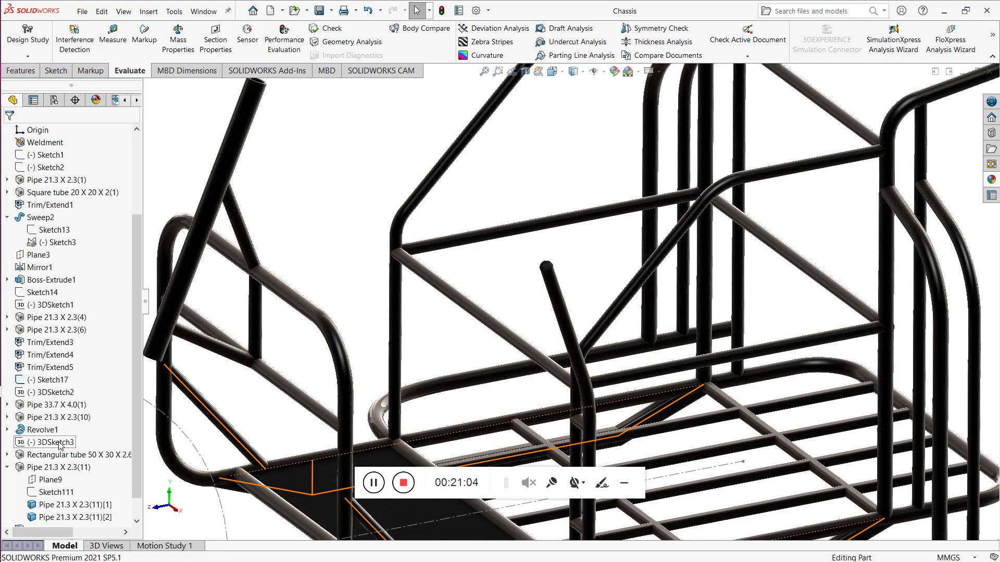
Step: Show the 3DSketch1 layout lines on the chassis
right_click(54, 394)
click(283, 187)
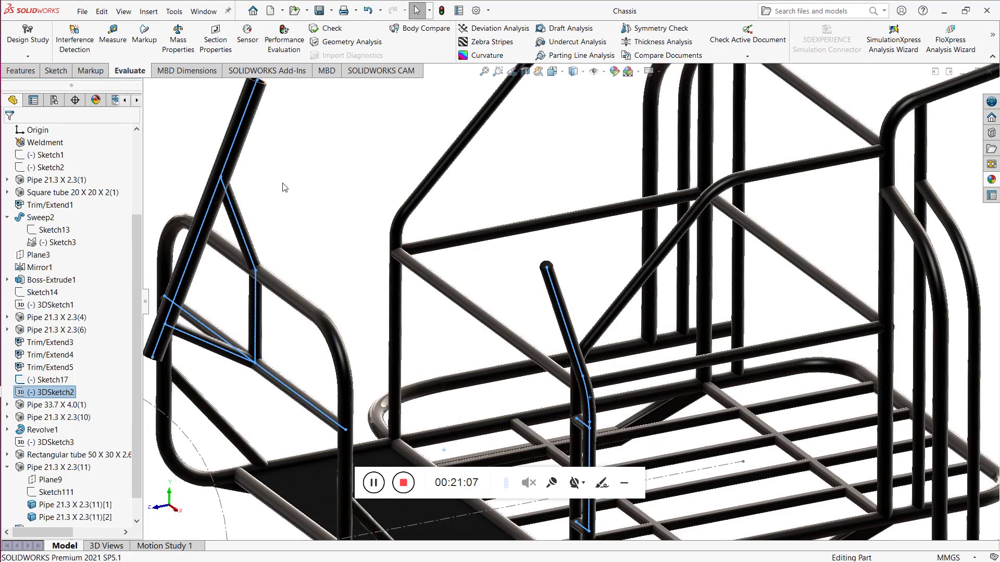
right_click(50, 309)
click(57, 285)
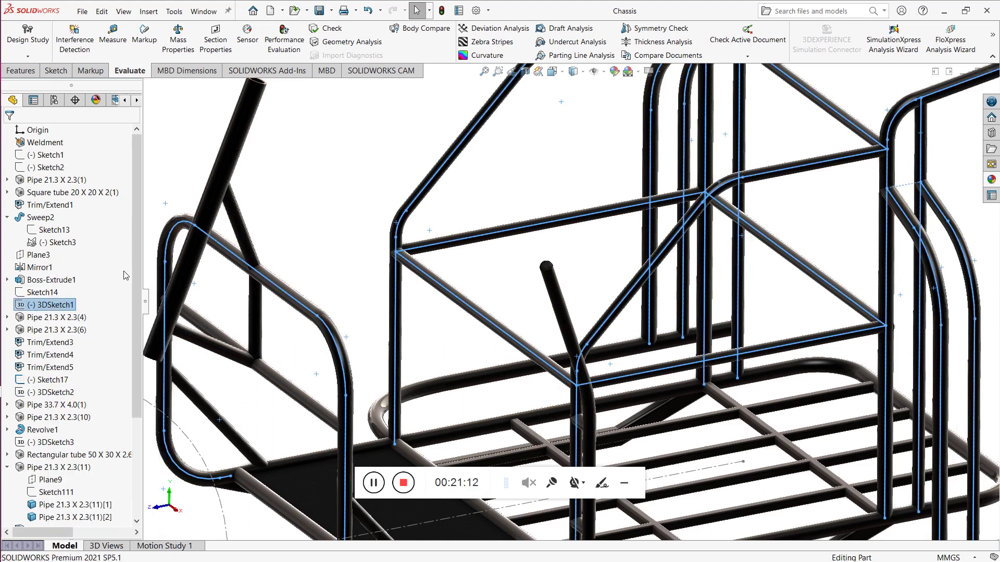
scroll(760, 324, down, 5)
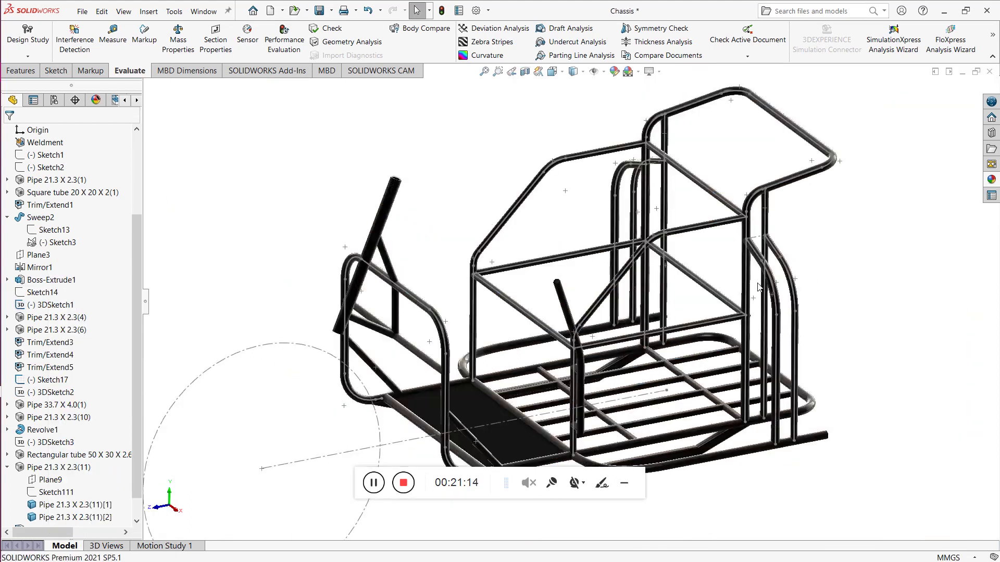
scroll(415, 283, up, 5)
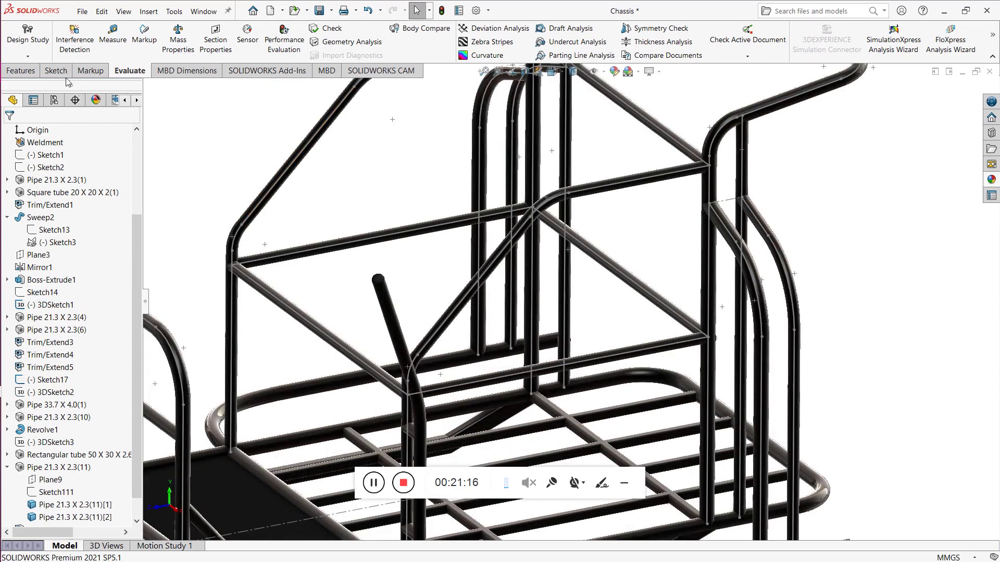
Step: Start a new 3D sketch and place a centre rectangle point on the tube
click(52, 71)
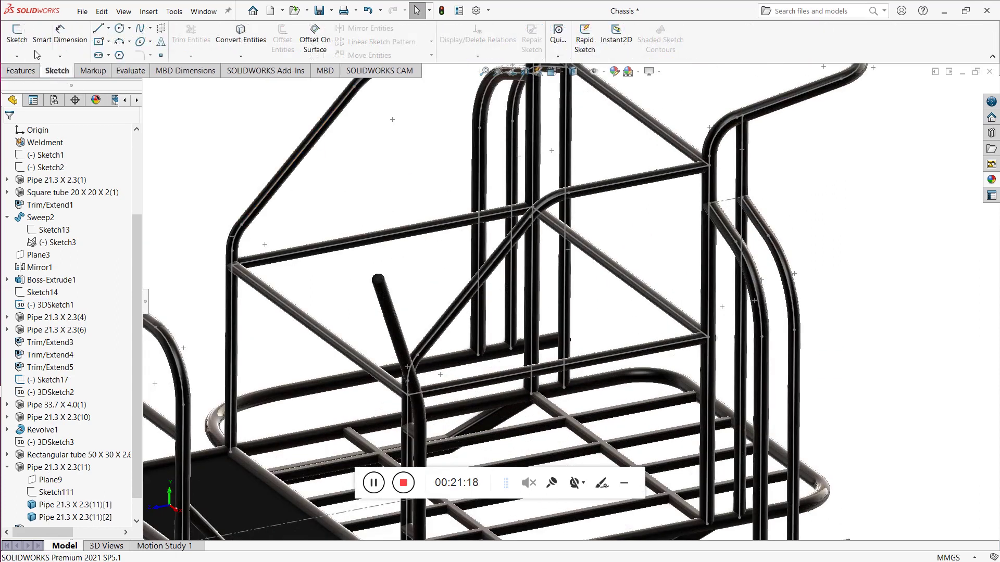
click(17, 56)
click(35, 82)
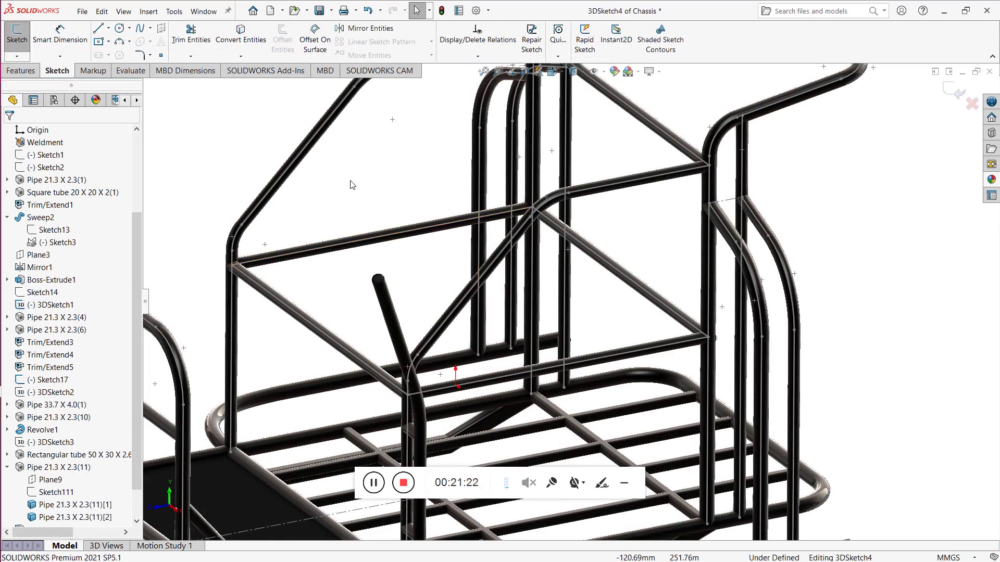
click(109, 42)
click(109, 69)
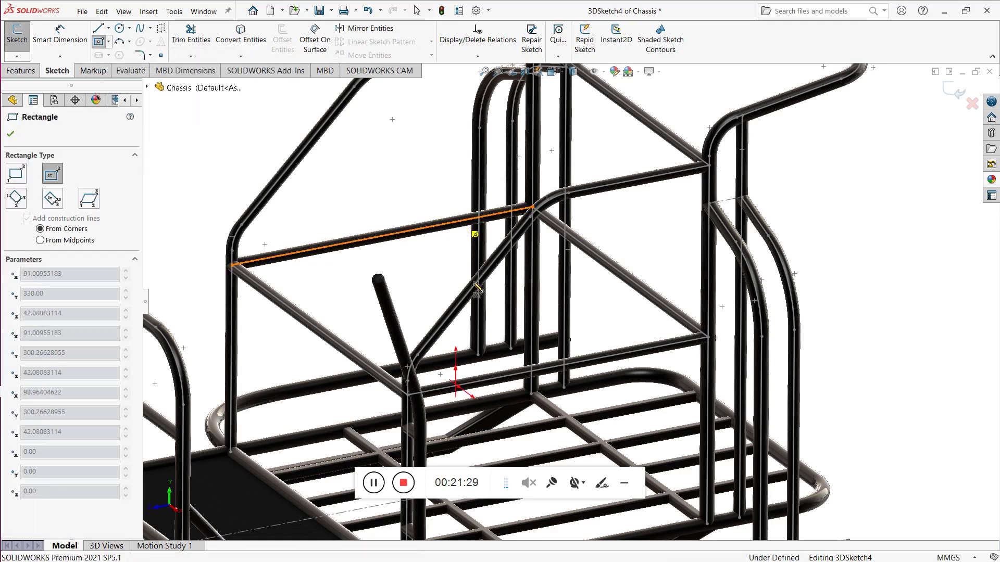
click(460, 221)
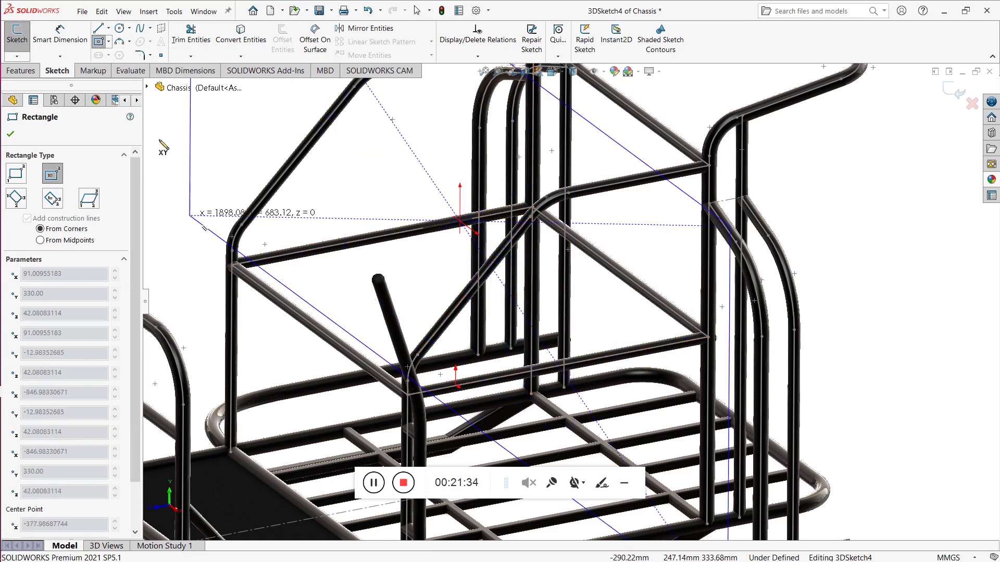
Step: Draw a 3 Point Corner Rectangle from the upper cross tube down to the lower one
click(108, 42)
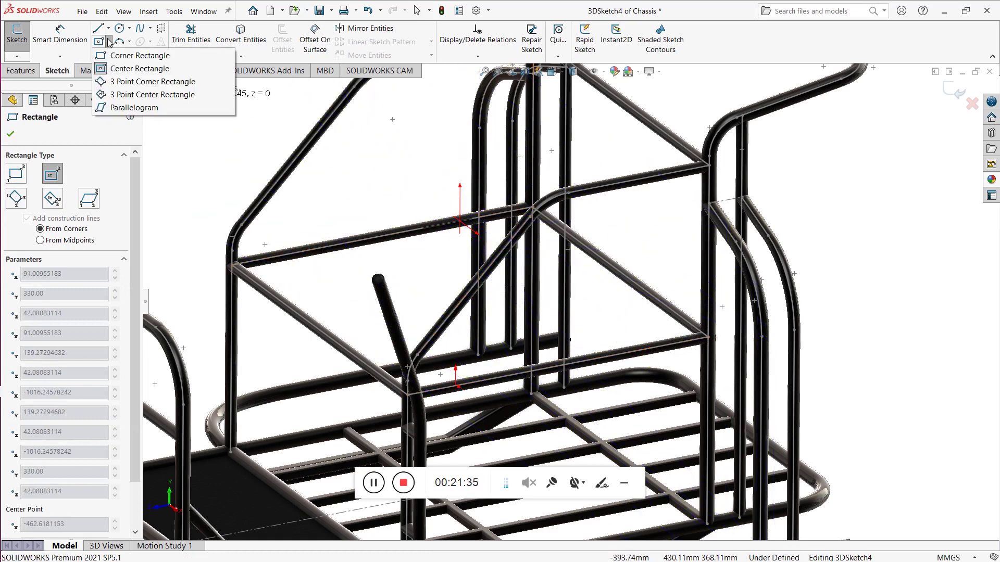
click(125, 84)
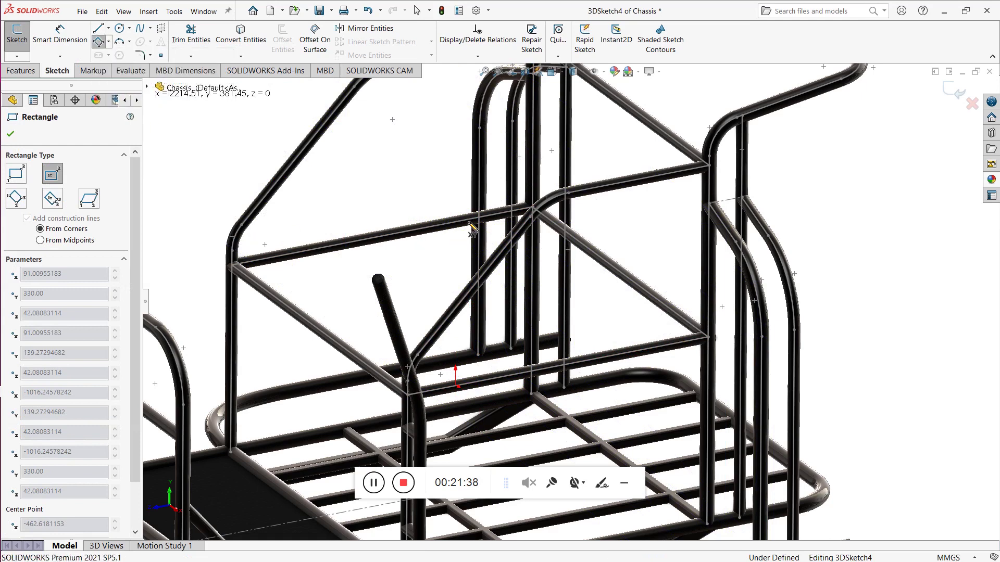
click(447, 229)
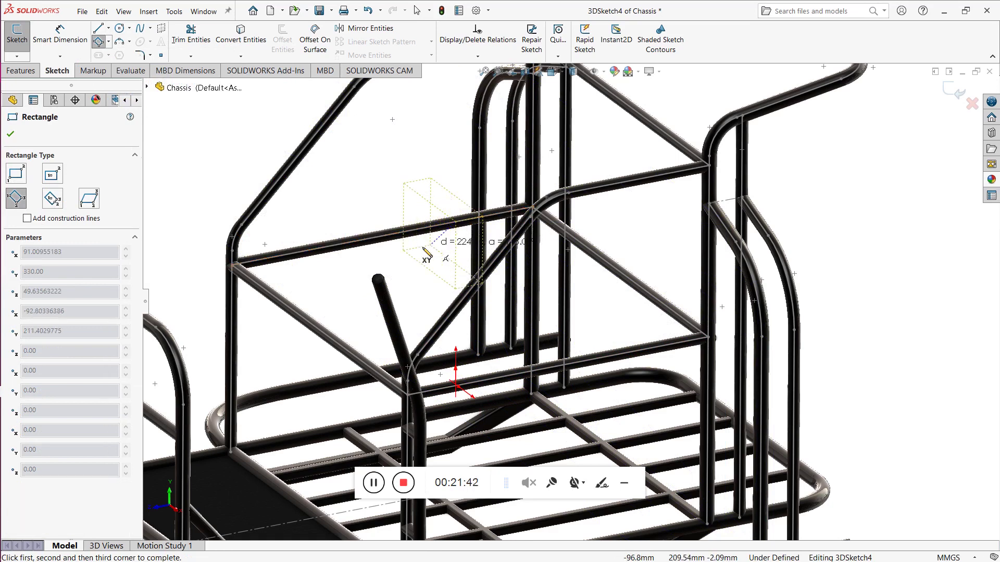
click(420, 238)
click(411, 240)
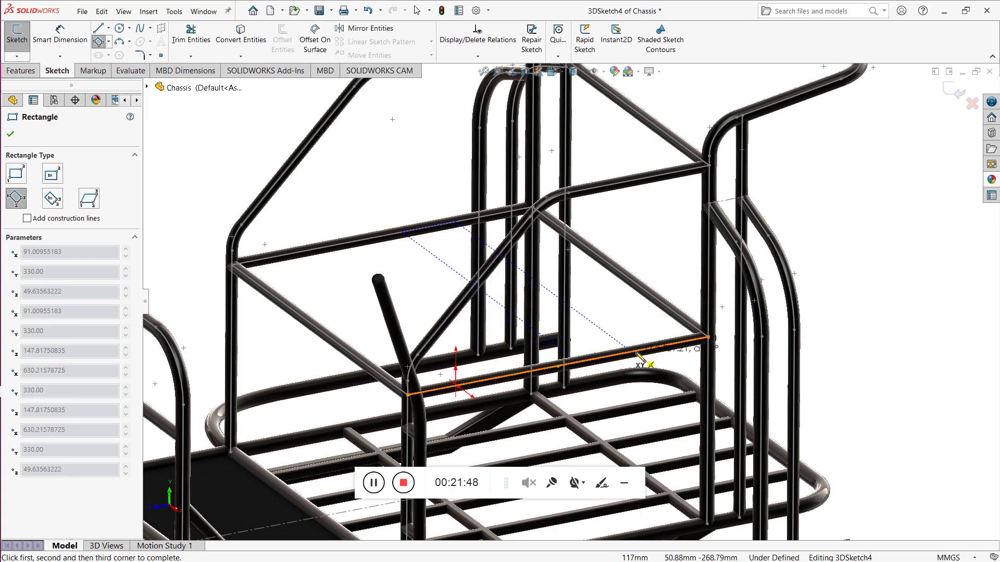
click(608, 357)
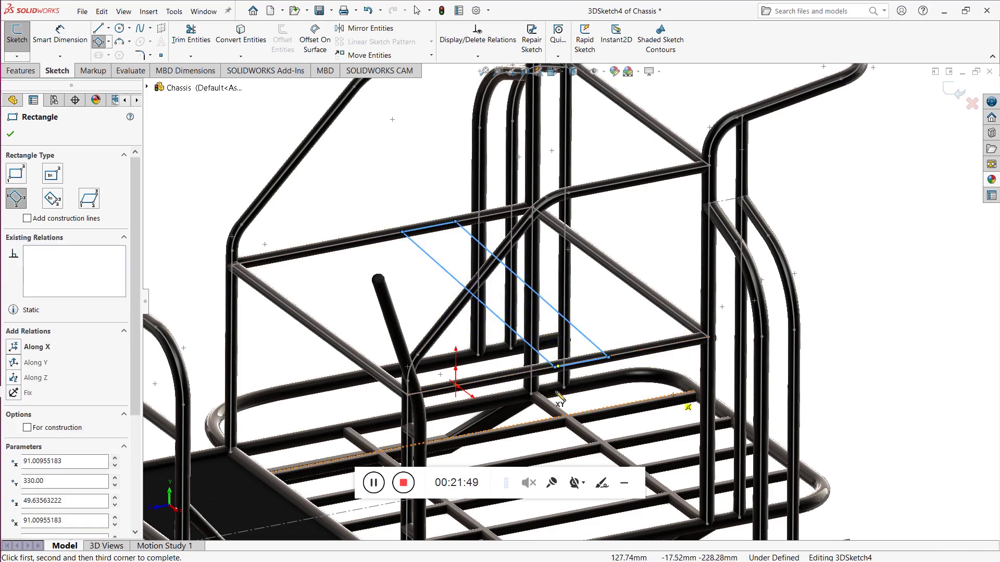
scroll(454, 337, down, 3)
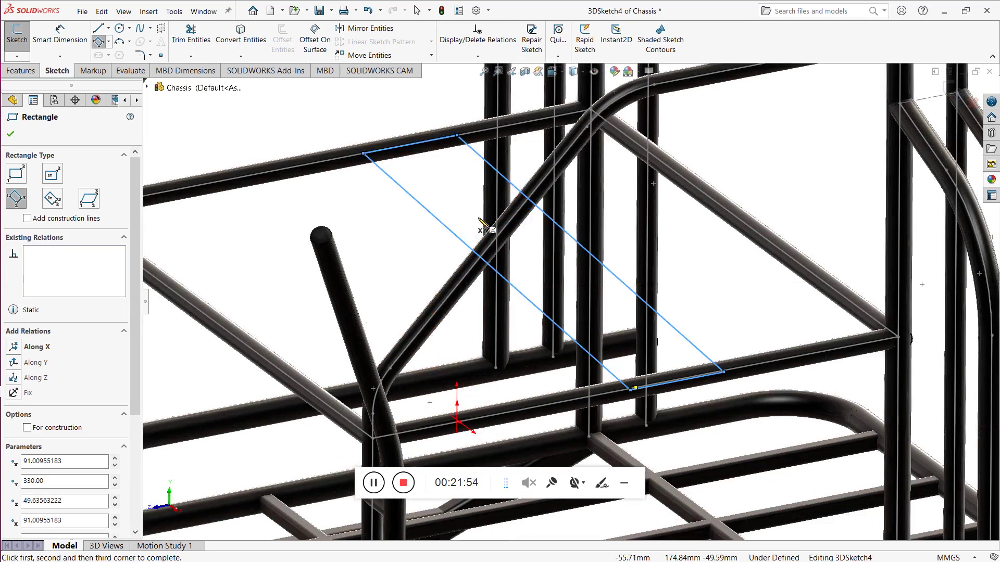
scroll(634, 380, down, 4)
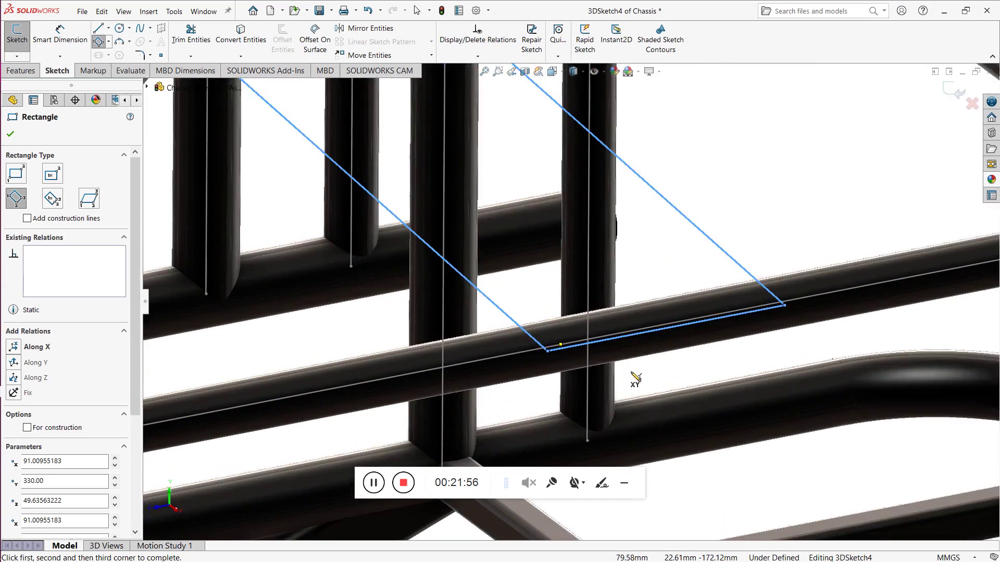
key(Escape)
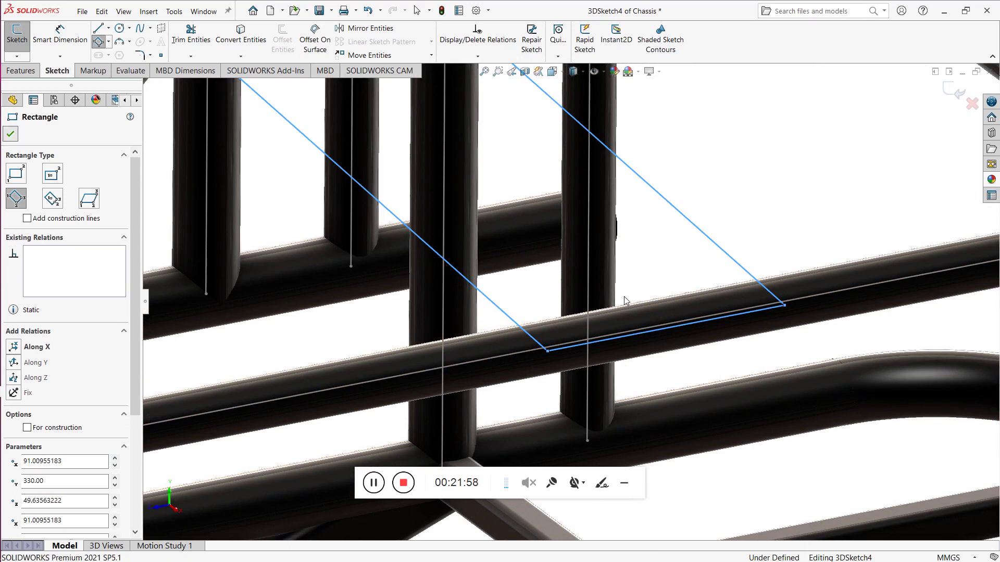
Step: Snap the rectangle's lower corner coincident onto the lower cross tube, then deselect the point
click(783, 305)
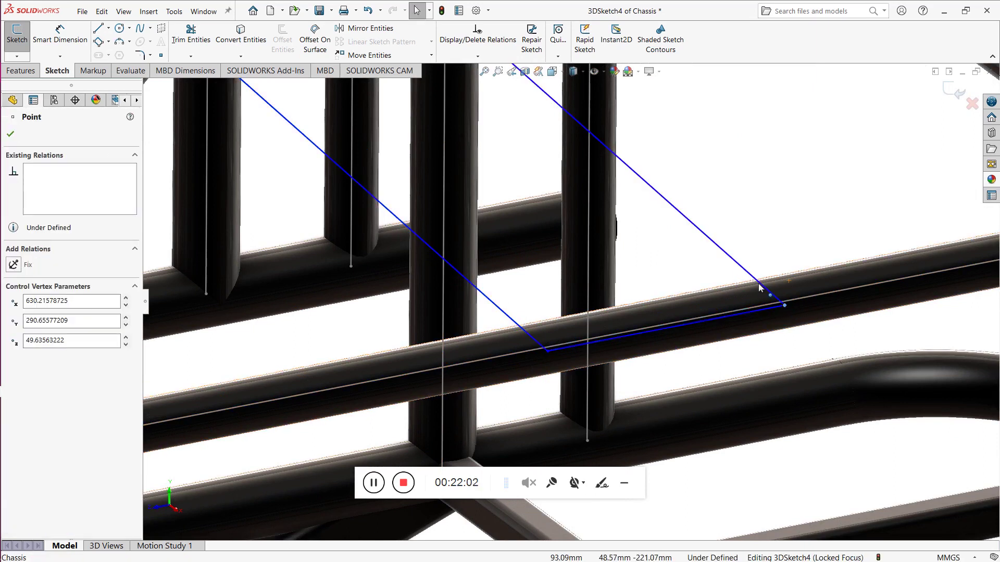
mouse_move(759, 288)
mouse_down()
mouse_move(789, 310)
mouse_move(722, 313)
mouse_move(709, 302)
mouse_up()
scroll(566, 302, up, 5)
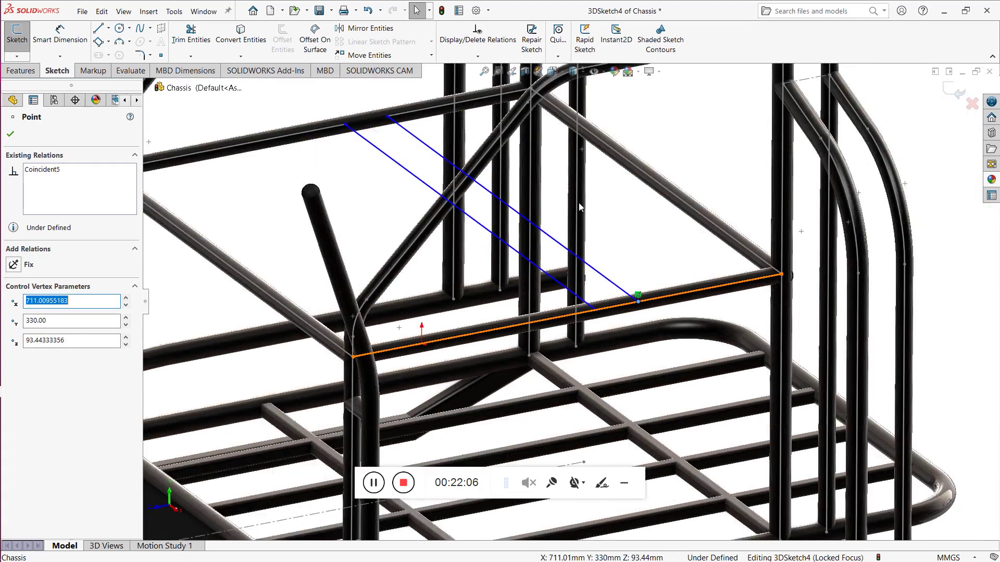
scroll(578, 206, up, 1)
scroll(423, 161, down, 2)
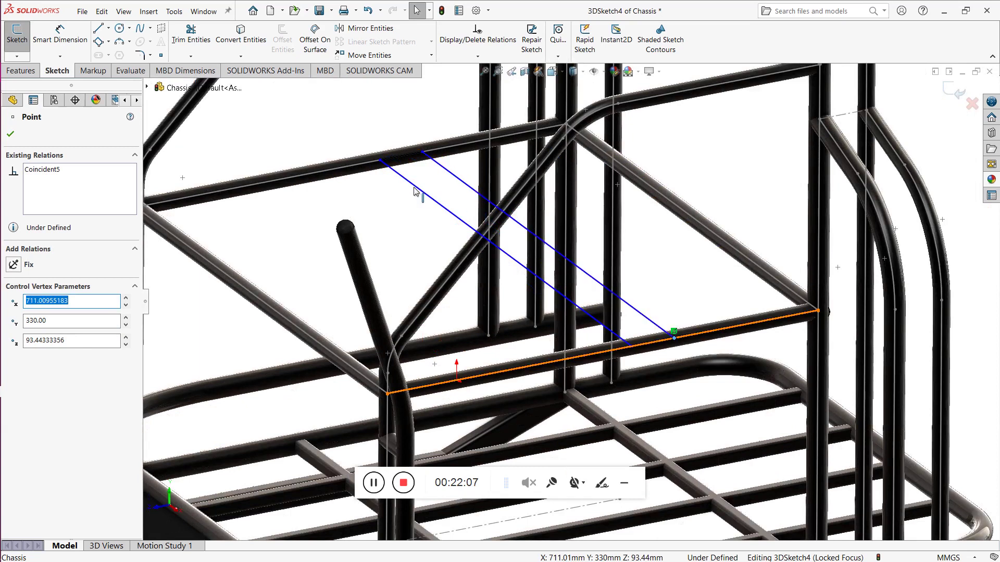
scroll(416, 165, down, 2)
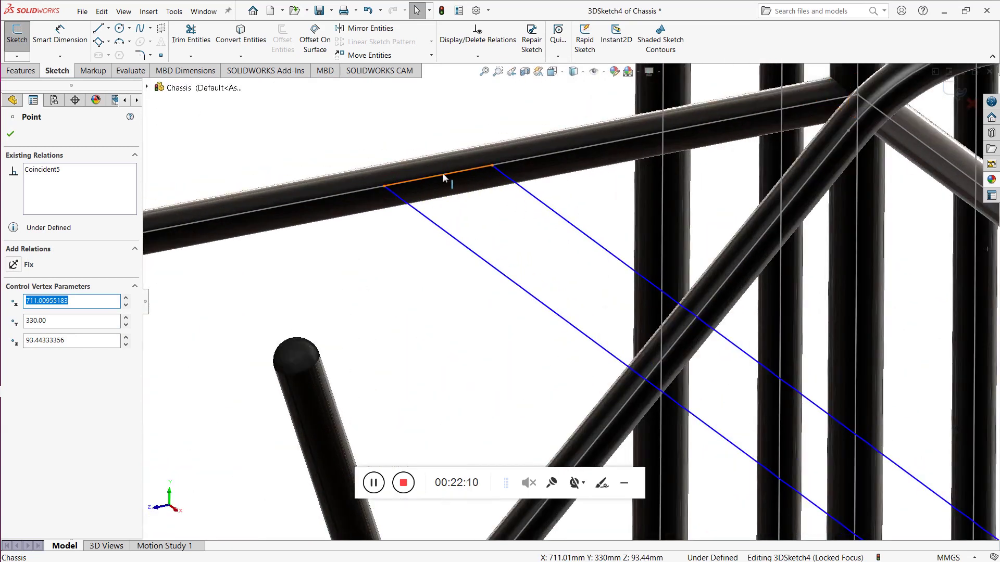
scroll(523, 255, up, 3)
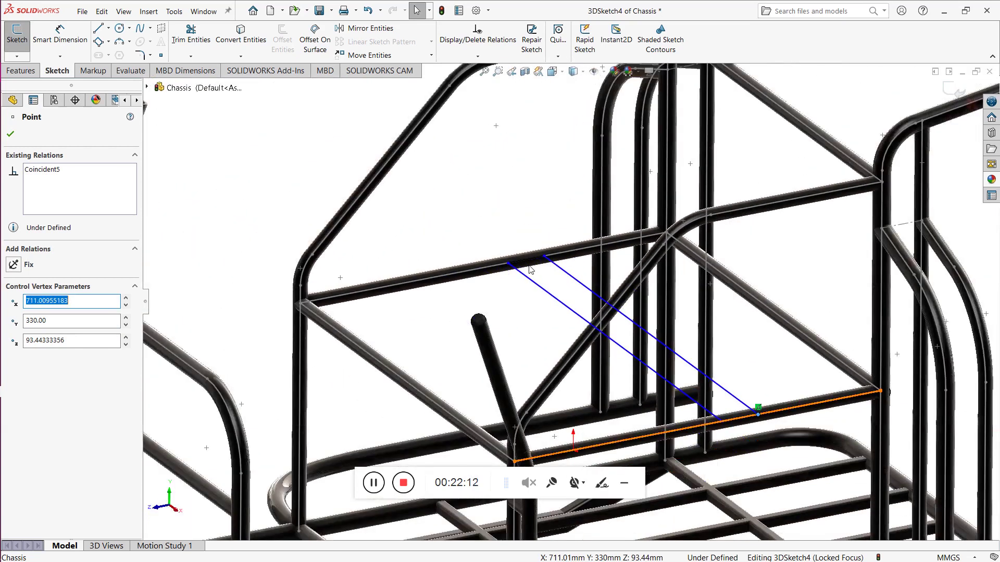
scroll(570, 302, up, 3)
click(515, 224)
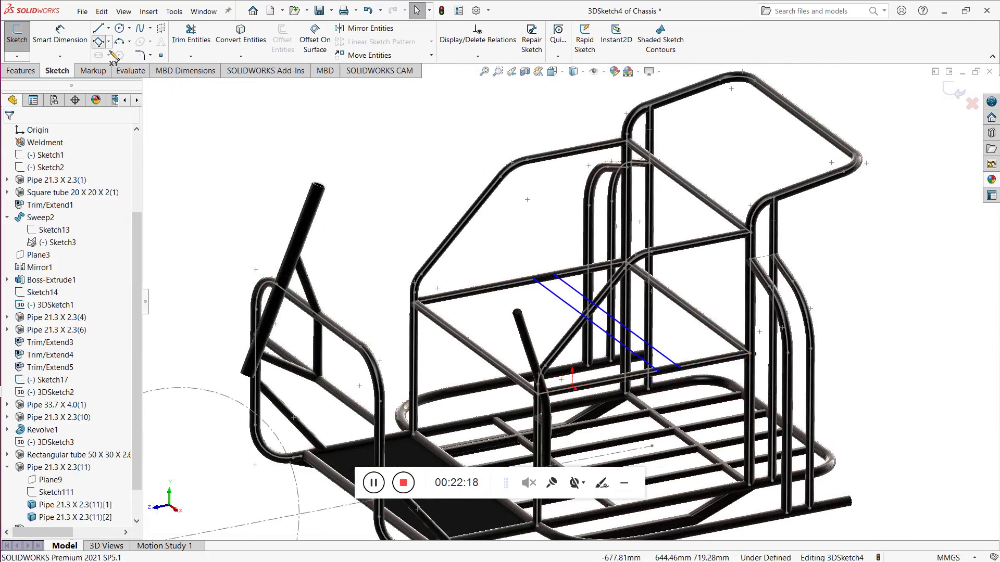
Step: Draw a three-point rectangle across the uprights, then undo the misplaced attempt
click(98, 41)
scroll(771, 343, down, 3)
scroll(677, 286, up, 3)
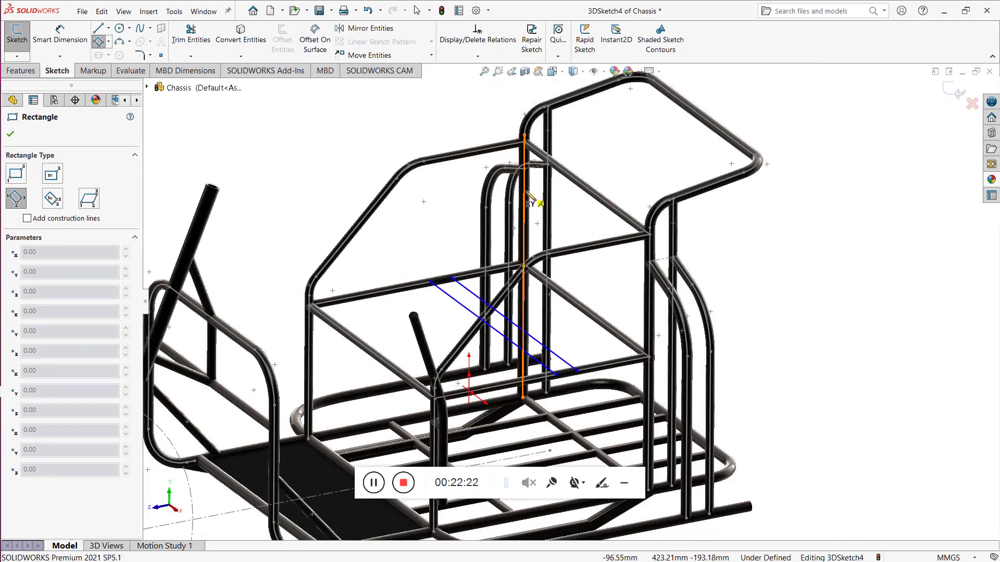
click(527, 194)
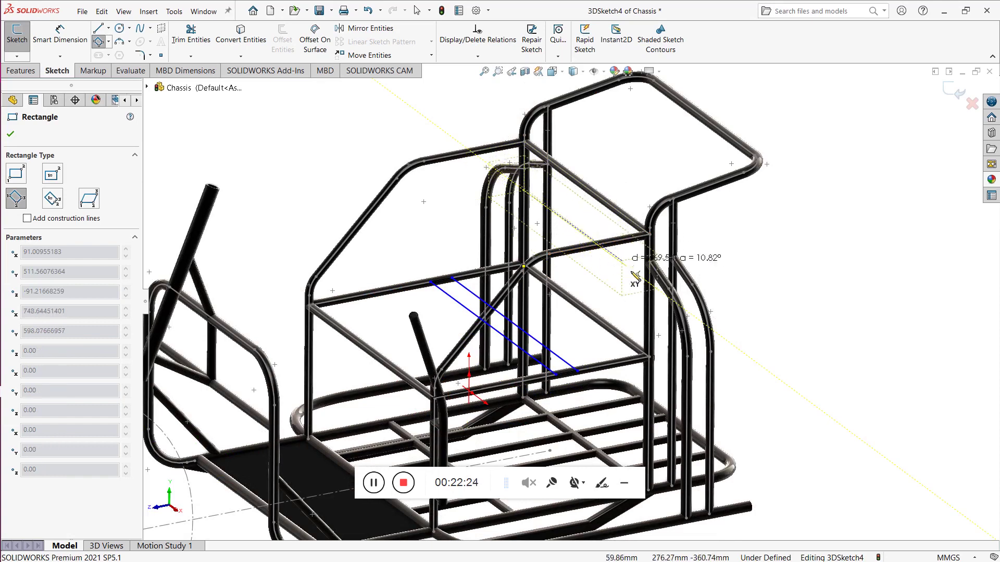
scroll(633, 273, down, 3)
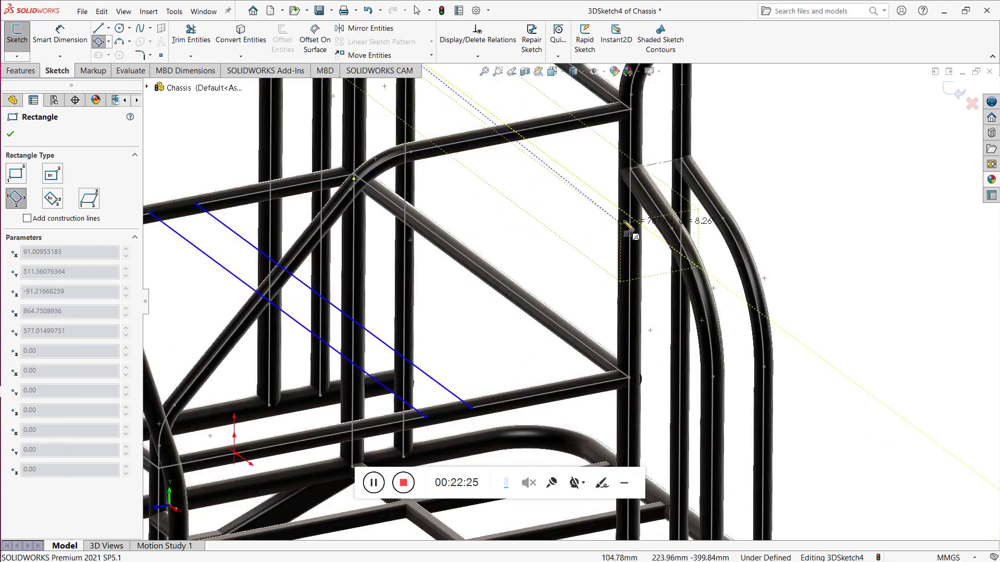
click(628, 218)
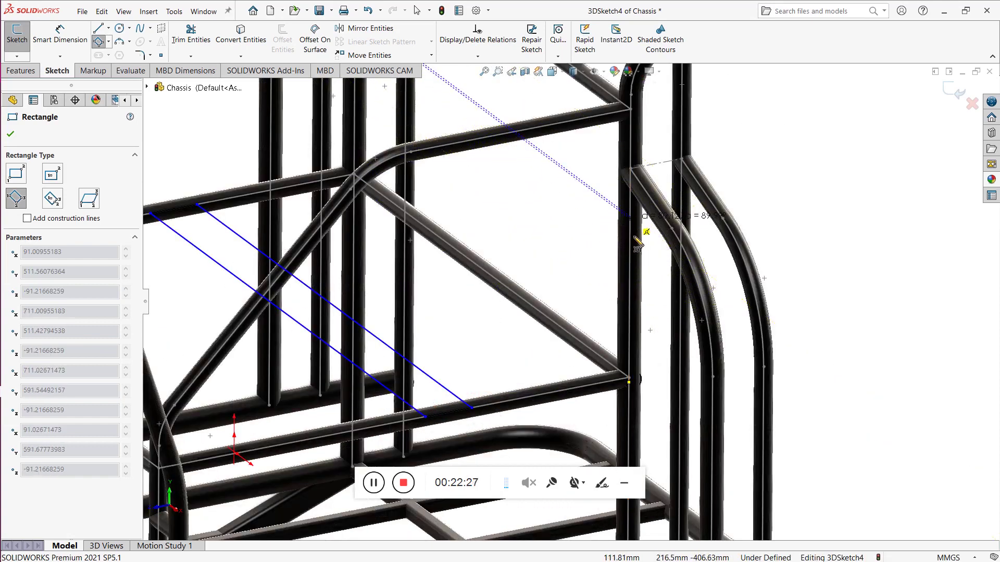
click(631, 286)
scroll(546, 258, up, 4)
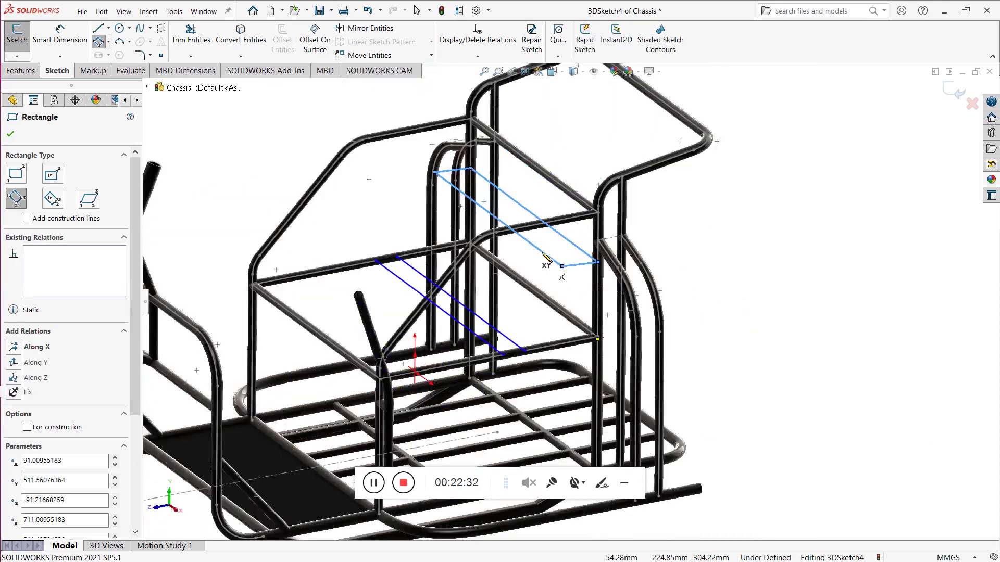
scroll(516, 194, down, 2)
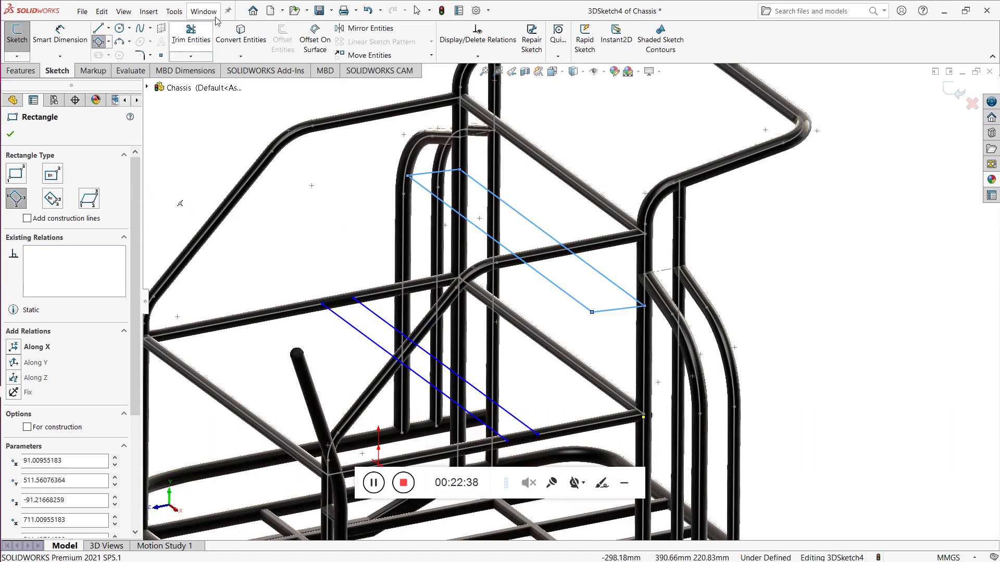
click(370, 12)
click(370, 13)
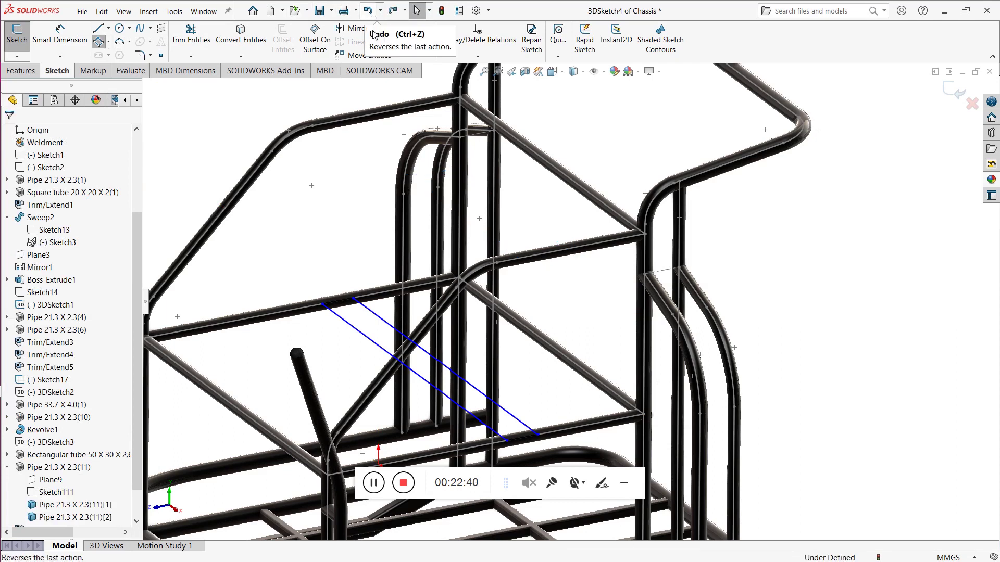
Step: Redraw the three-point rectangle from the left upright to the right upright and accept it
click(106, 42)
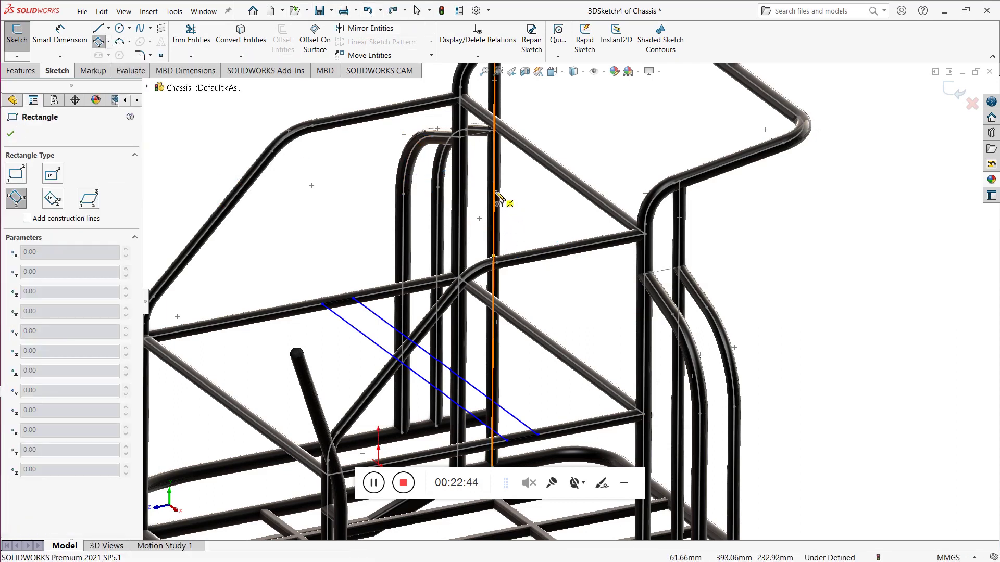
click(463, 166)
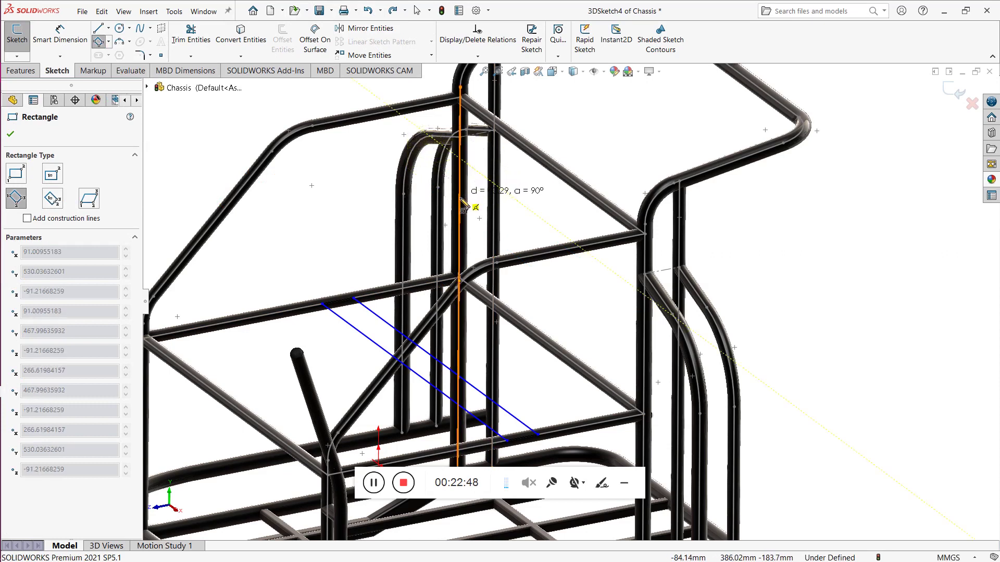
click(460, 200)
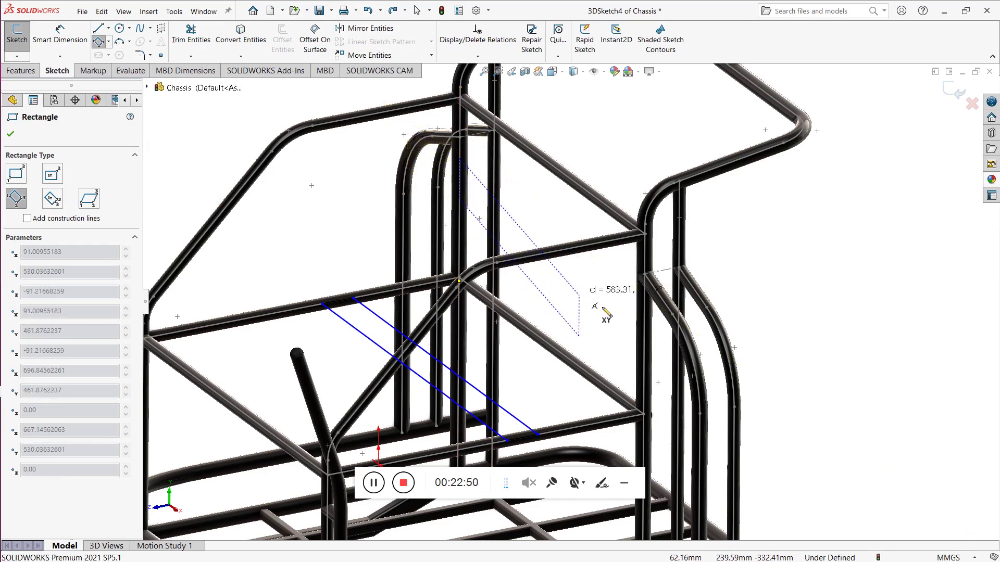
click(649, 301)
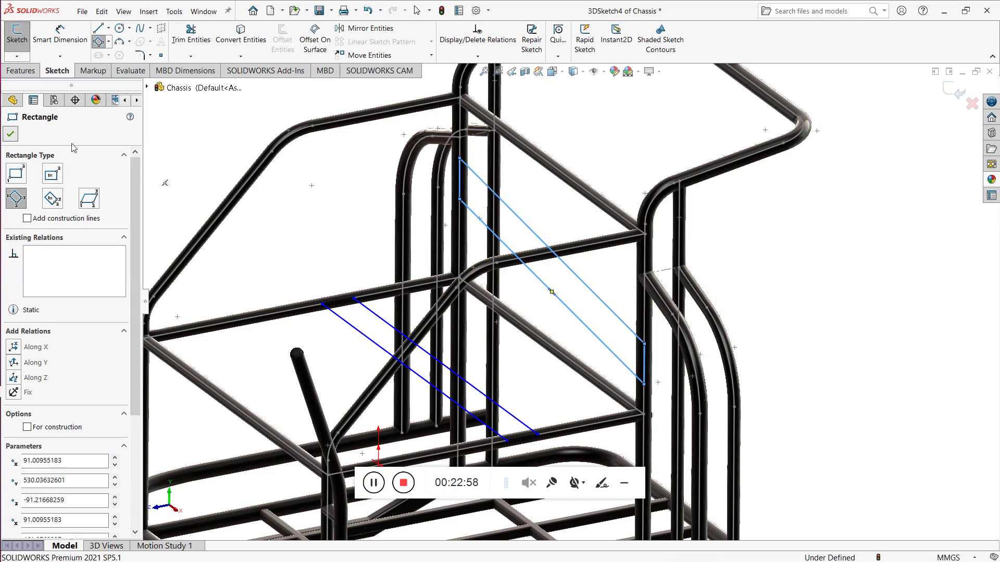
click(11, 134)
middle_drag(552, 323, 597, 324)
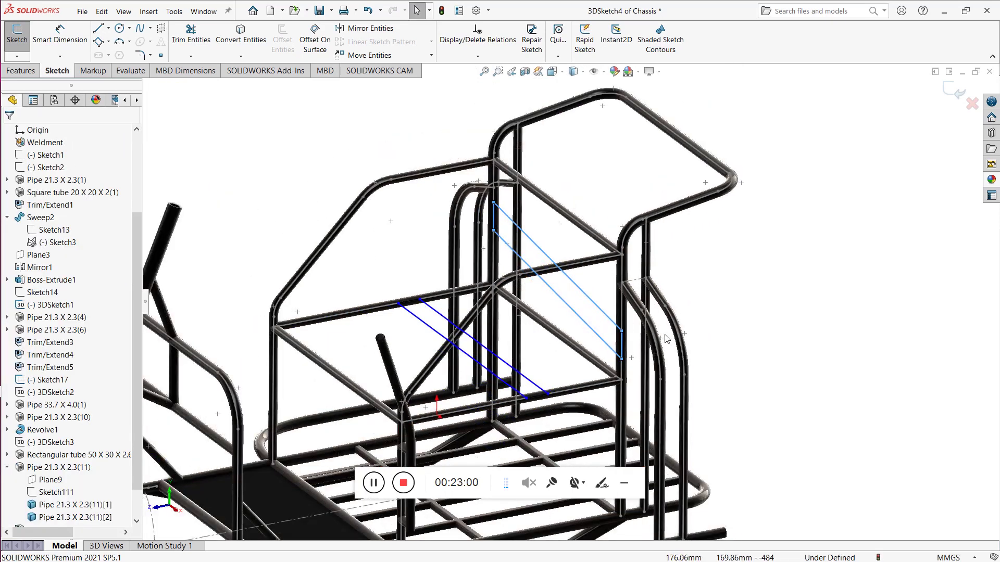
Step: Make the rectangle's long side parallel to the top frame edge
double_click(542, 254)
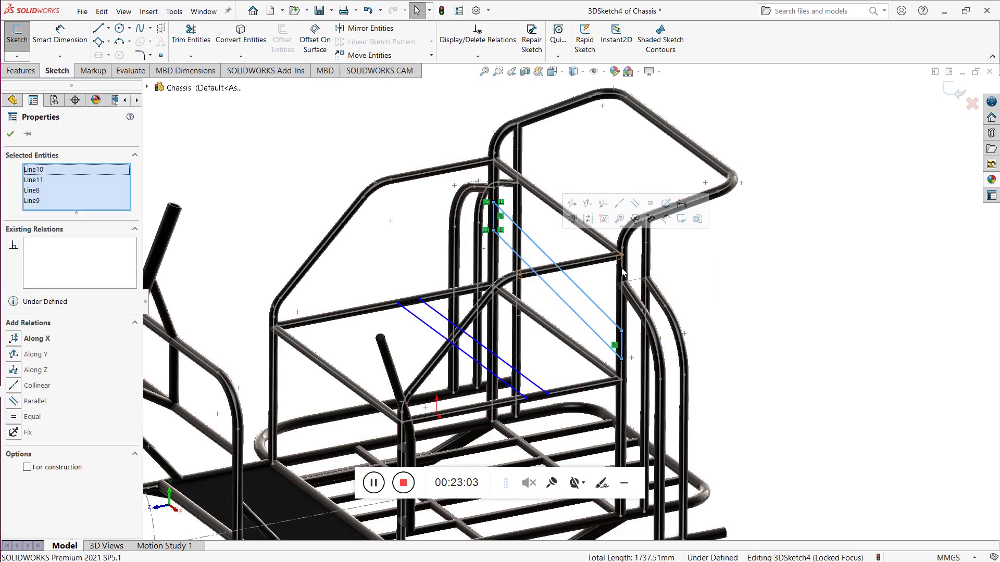
click(539, 251)
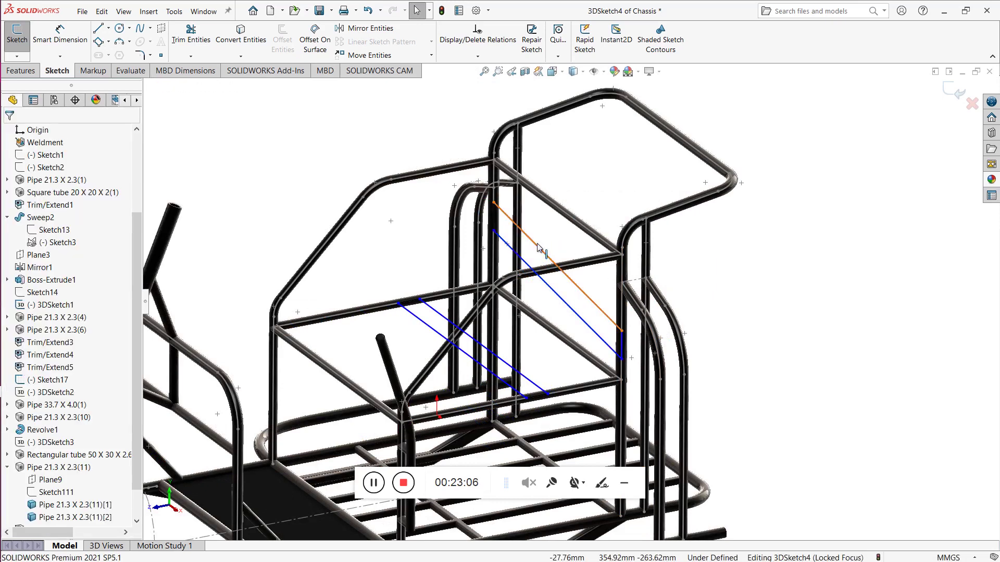
click(539, 251)
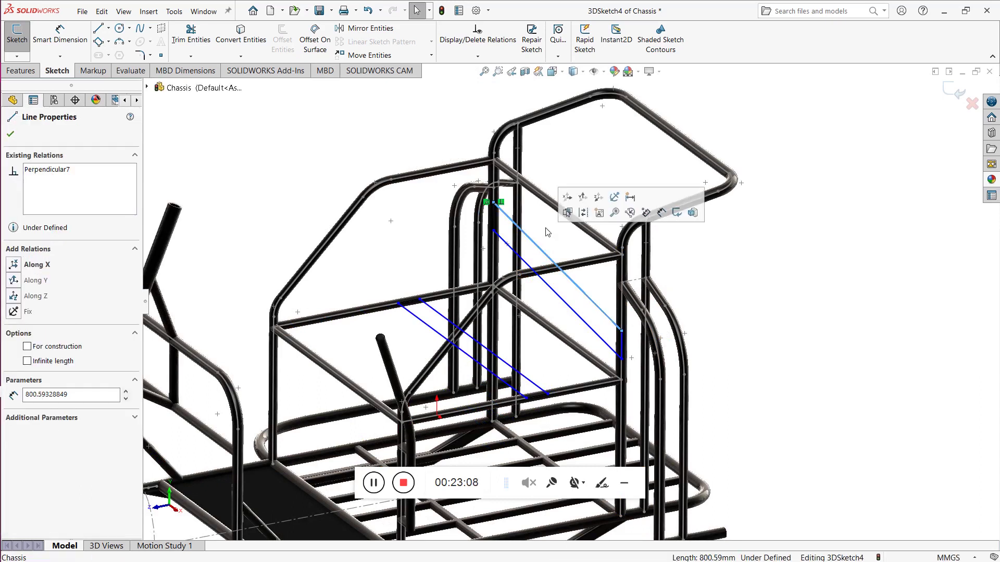
click(551, 206)
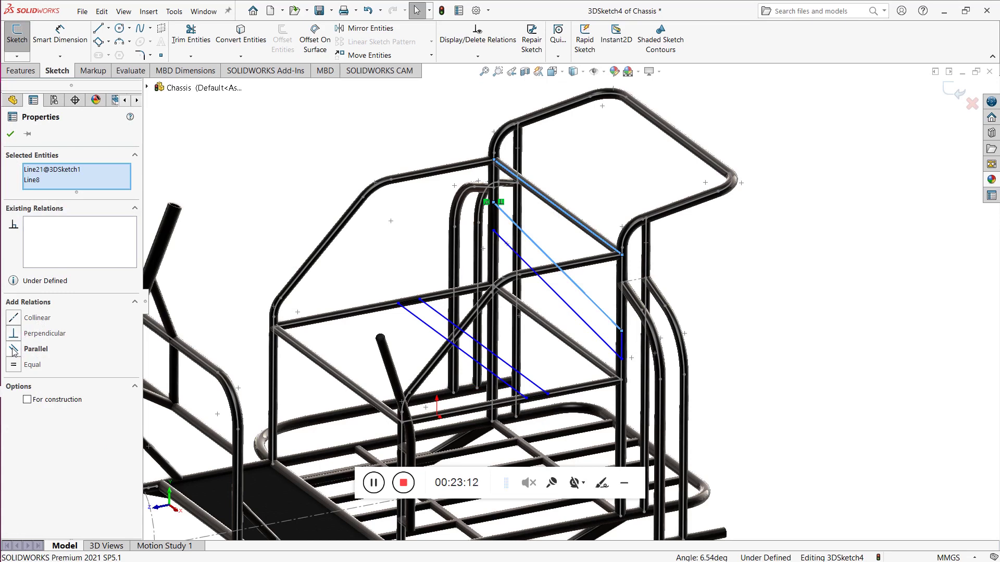
click(14, 350)
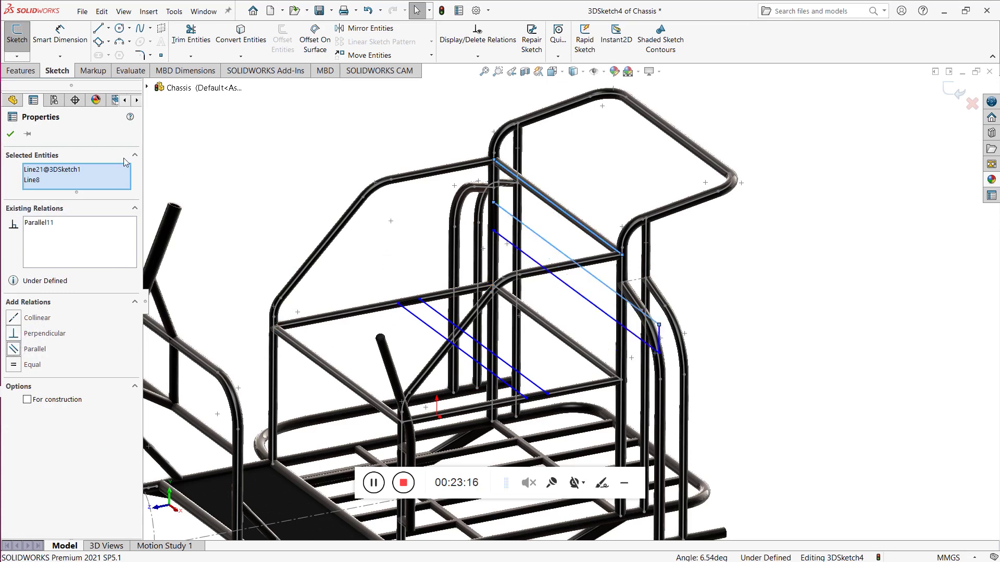
click(11, 135)
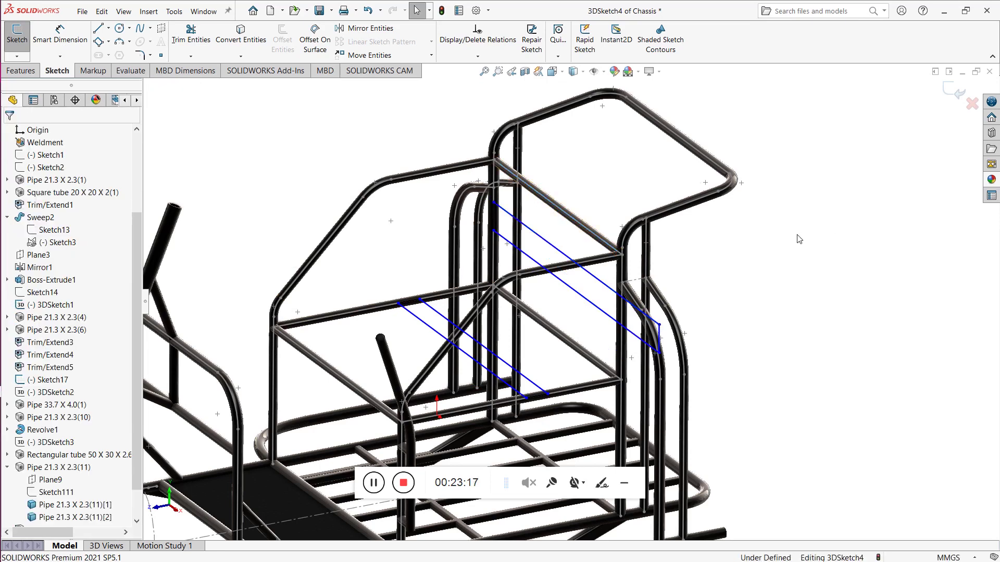
Step: Make the rectangle's short side collinear with the frame's upright line
scroll(599, 370, down, 3)
scroll(721, 318, down, 2)
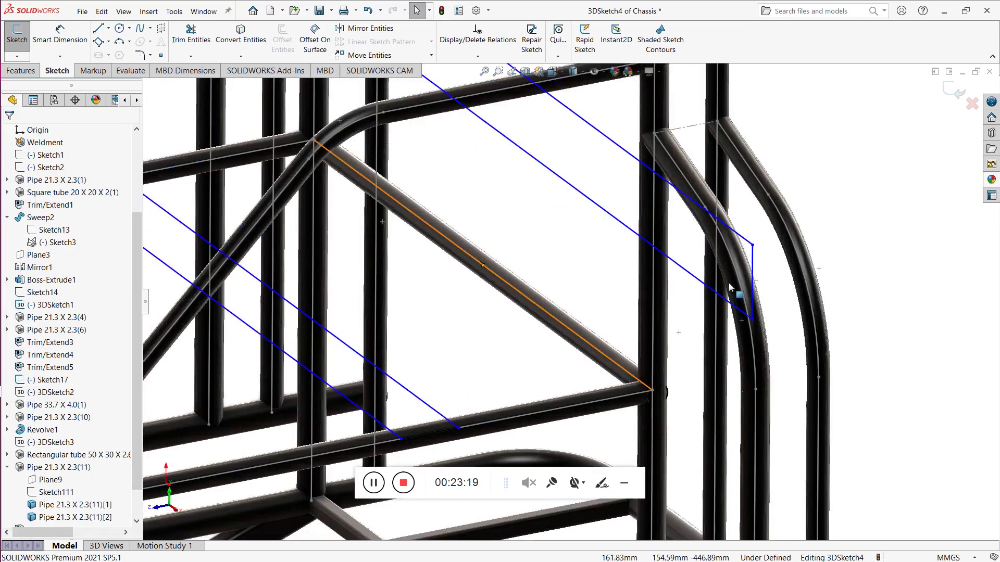
click(745, 287)
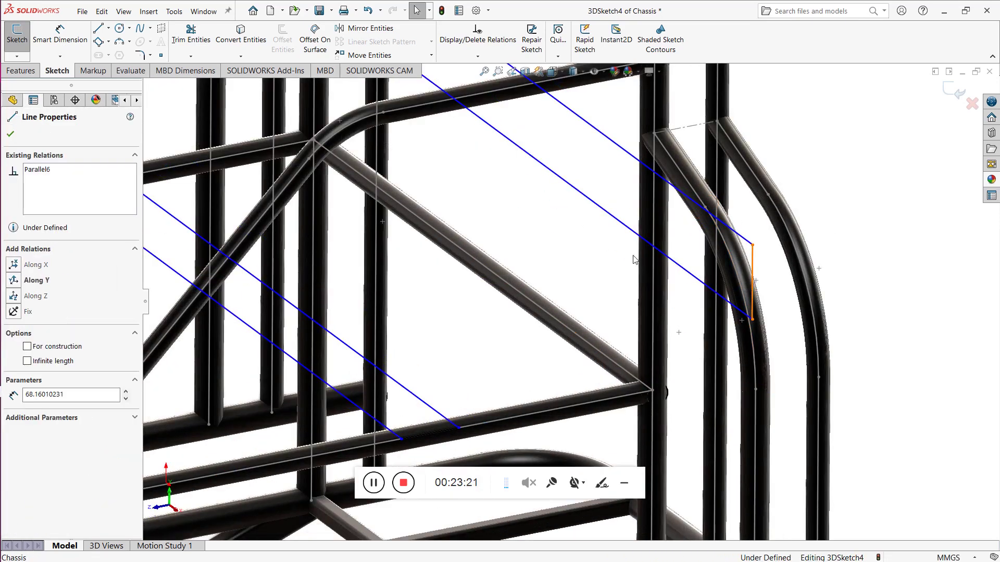
ctrl+click(654, 220)
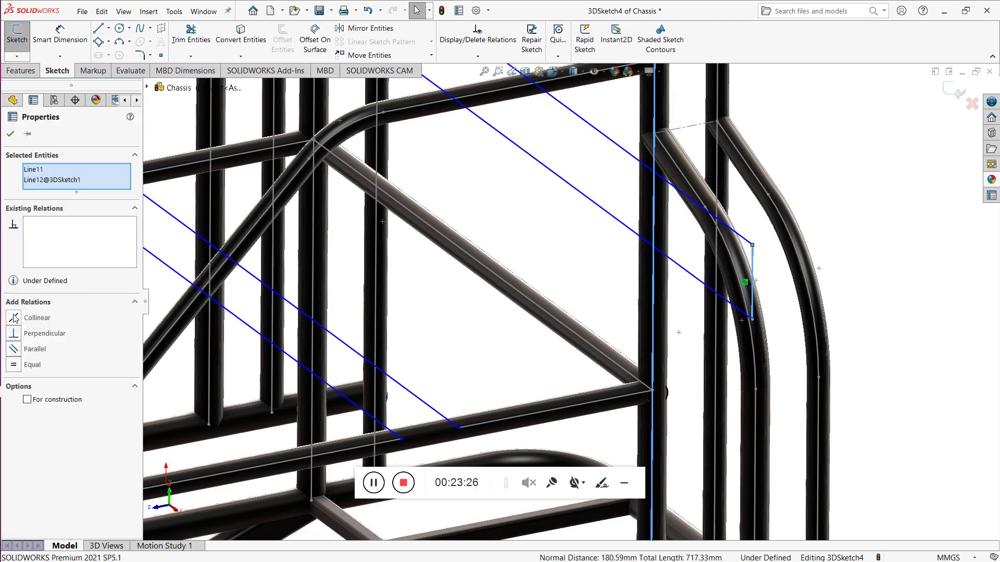
click(13, 317)
scroll(613, 168, up, 5)
scroll(613, 167, up, 3)
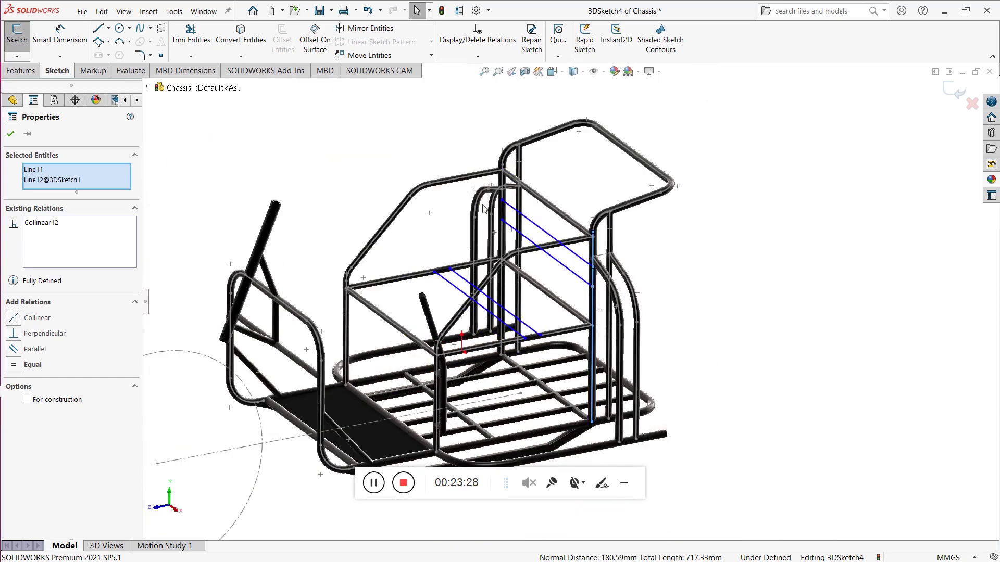
scroll(518, 249, down, 2)
Step: Rotate the chassis freely to view it from another angle
click(425, 262)
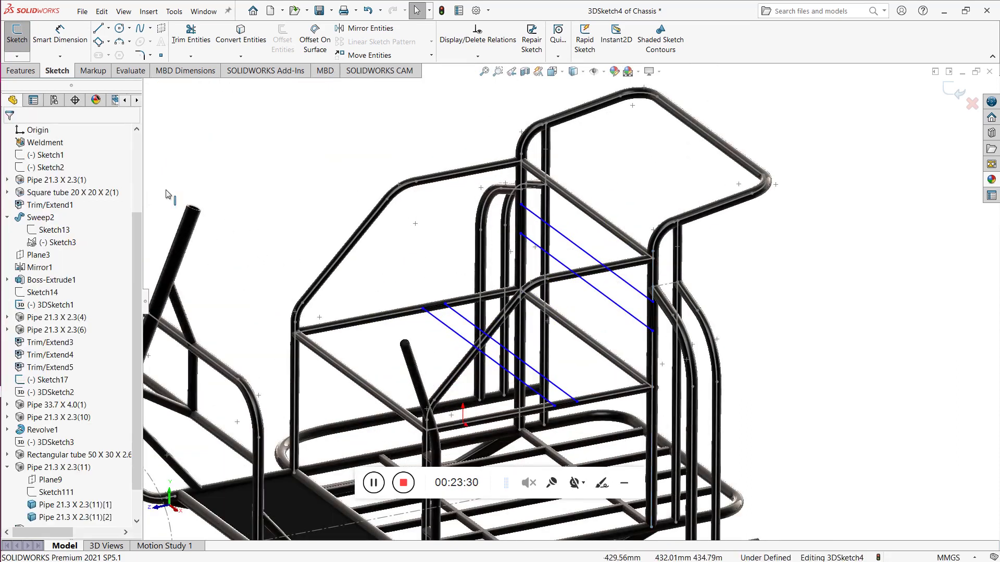
right_click(263, 156)
mouse_move(287, 179)
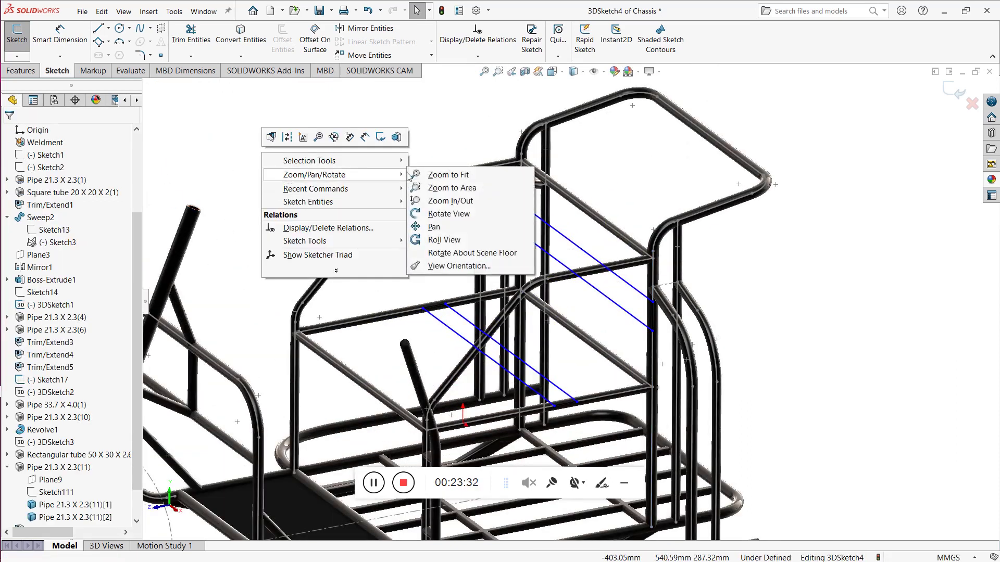
click(434, 214)
drag(434, 215, 545, 263)
scroll(317, 156, down, 3)
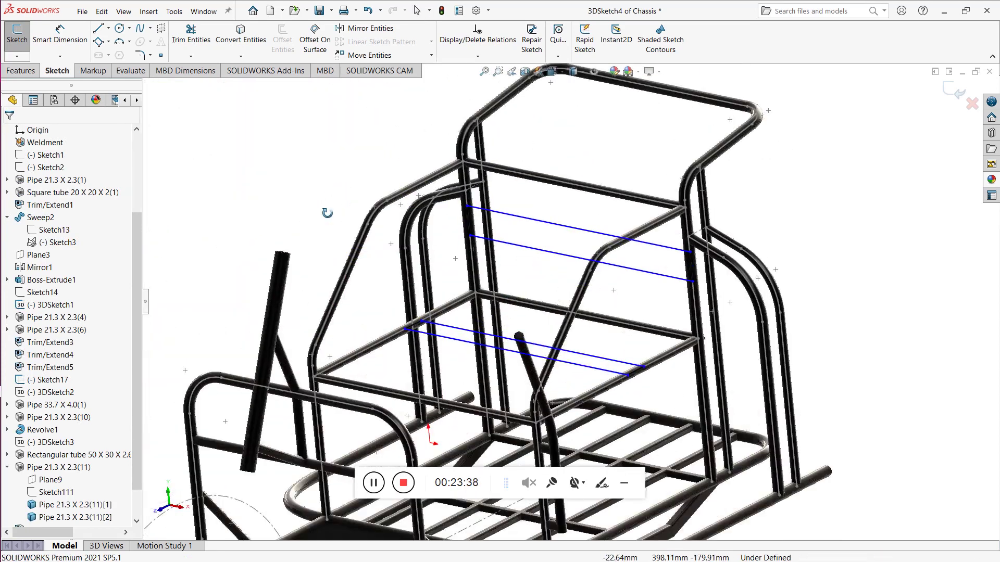
right_click(182, 125)
click(299, 197)
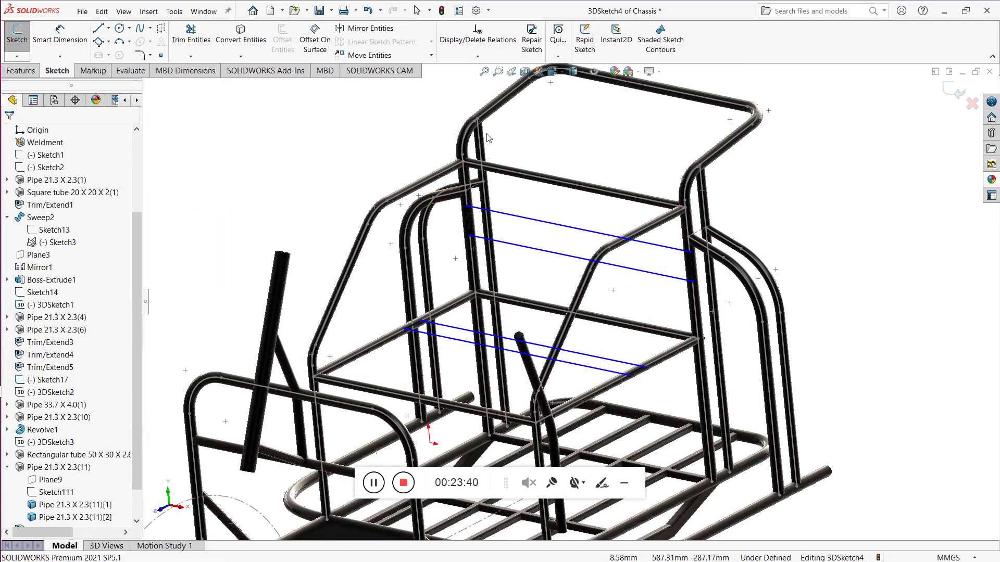
key(Escape)
Step: Exit the 3D sketch and hide 3DSketch1's arcs and points
right_click(488, 114)
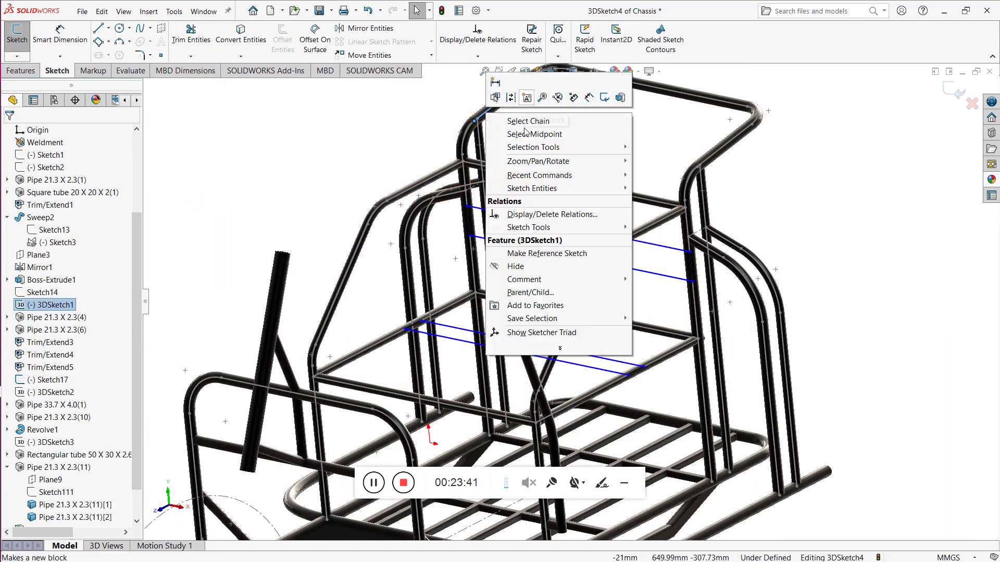
key(Escape)
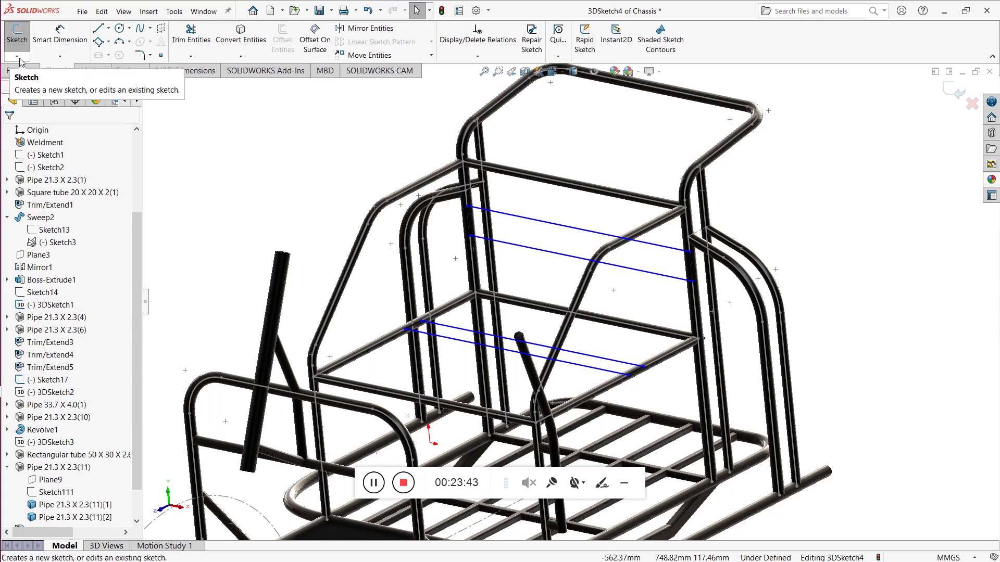
click(17, 34)
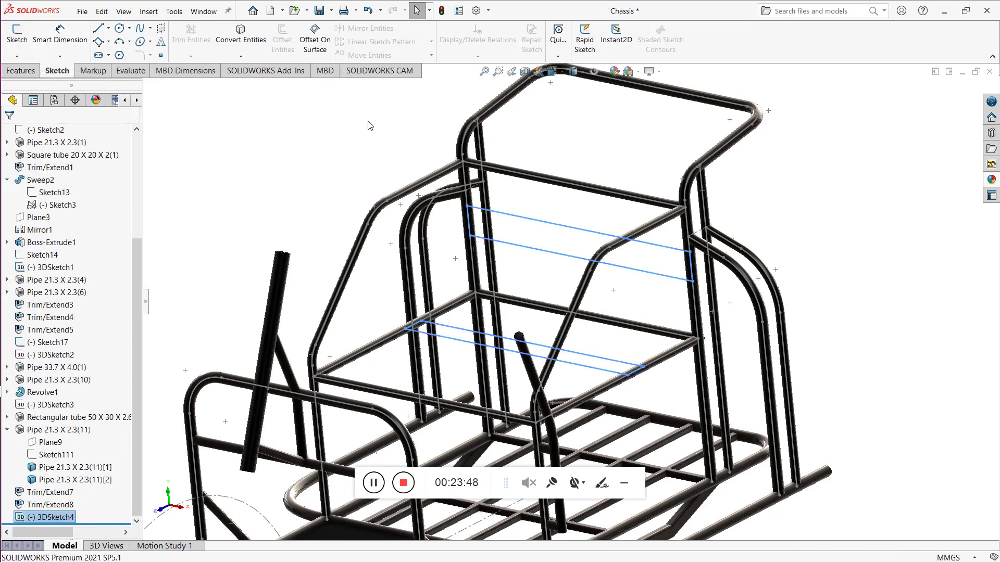
click(325, 138)
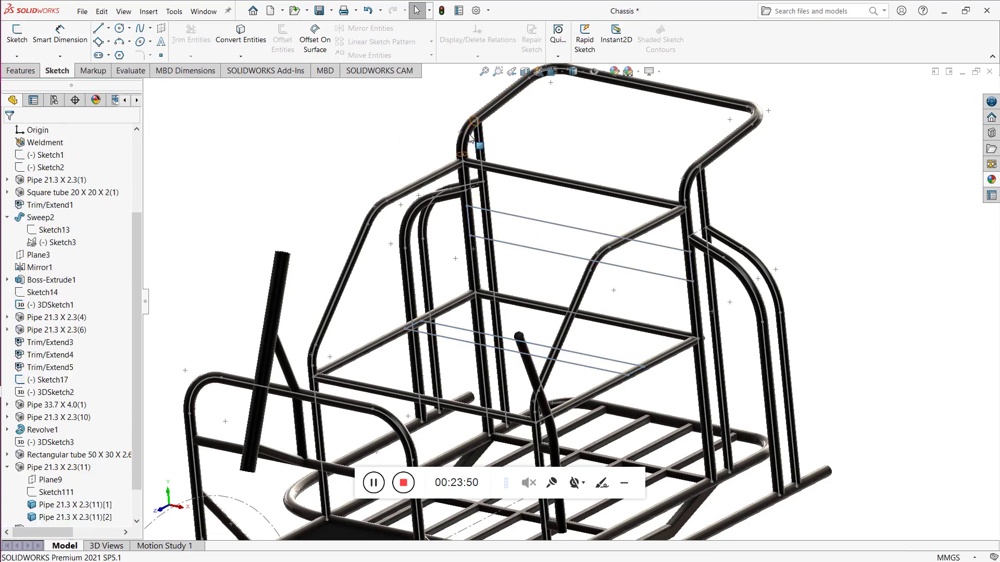
right_click(469, 134)
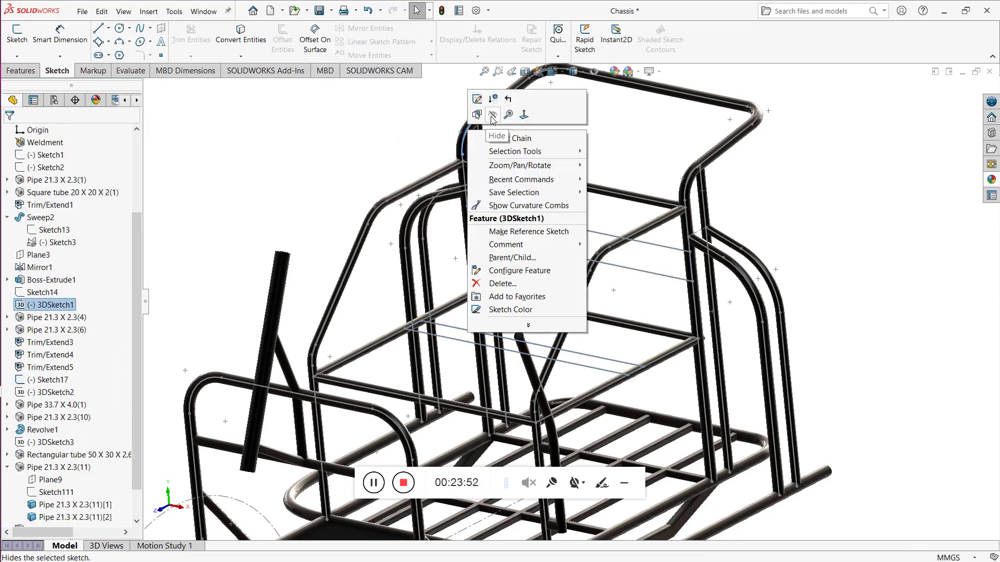
click(484, 125)
Step: Select the 3DSketch4 cross-member sketch in the FeatureManager tree
click(376, 149)
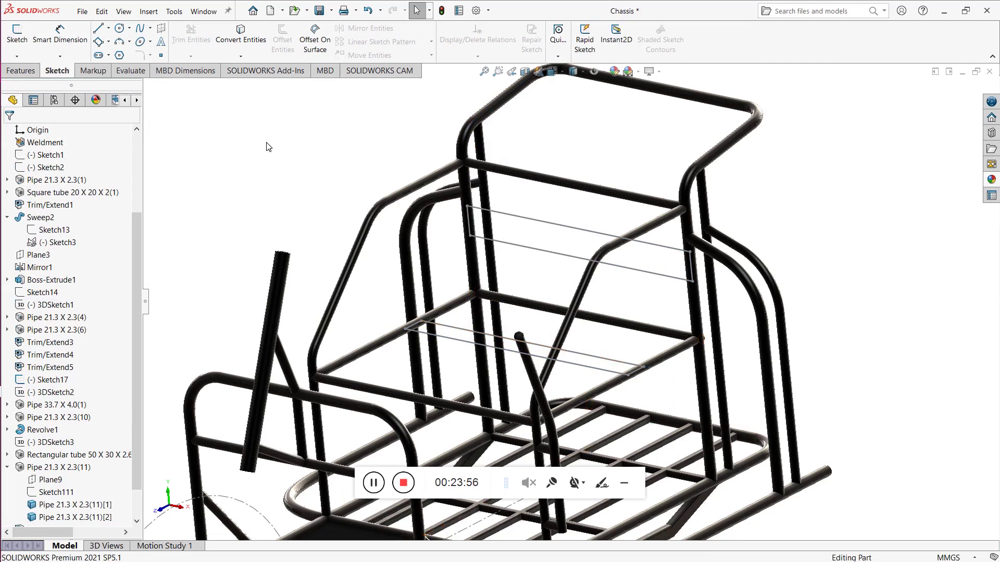
scroll(138, 309, down, 1)
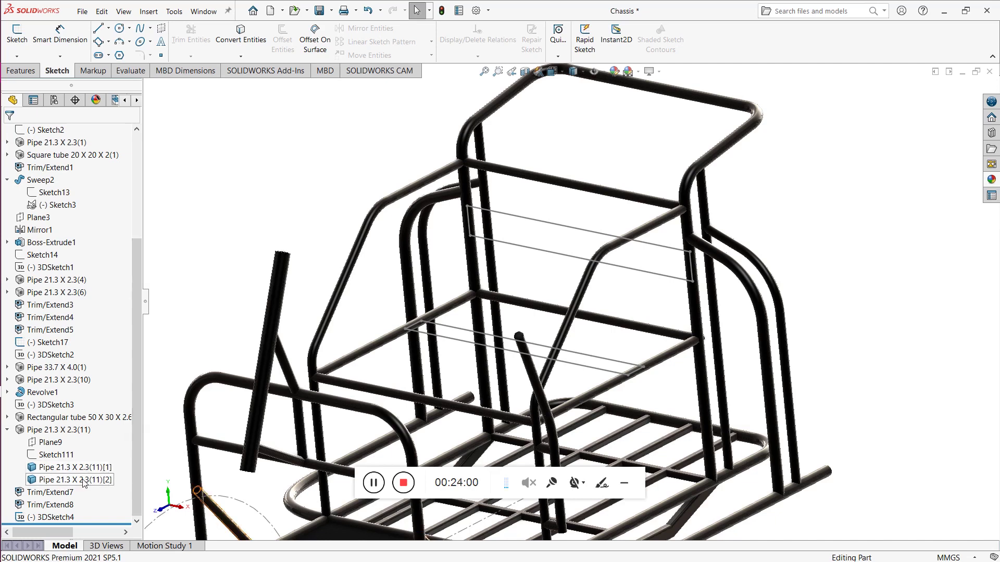
click(46, 517)
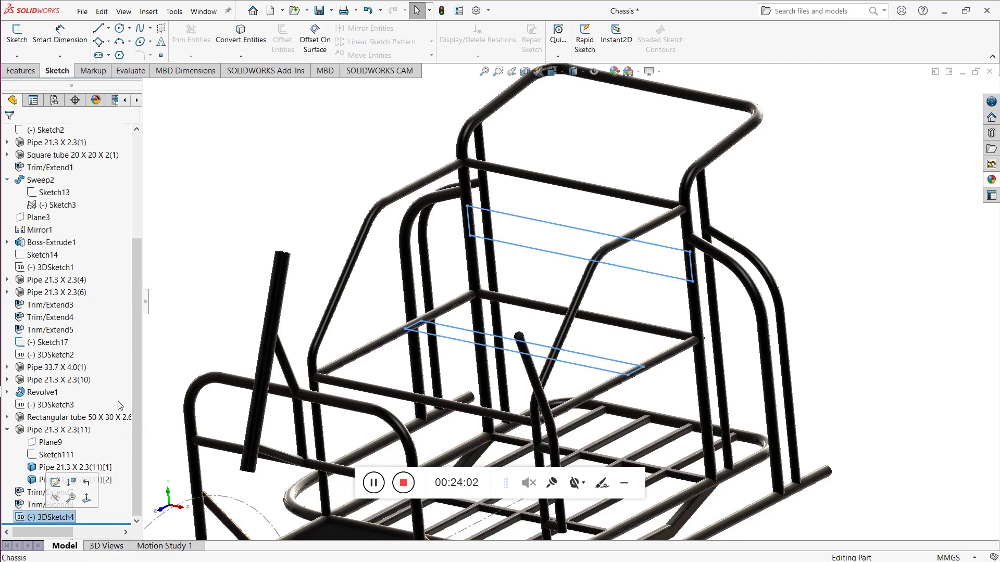
click(21, 70)
click(38, 50)
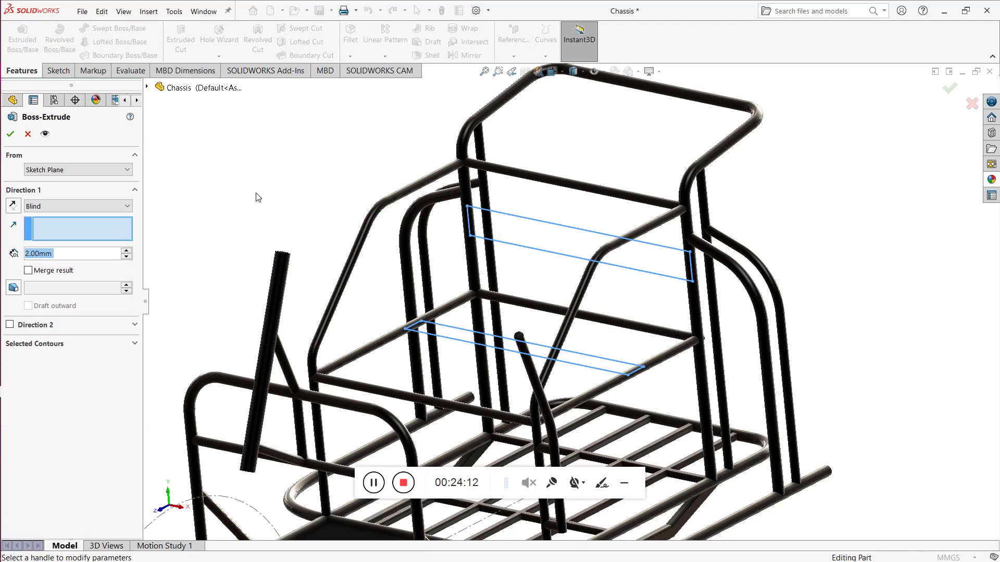
right_click(84, 228)
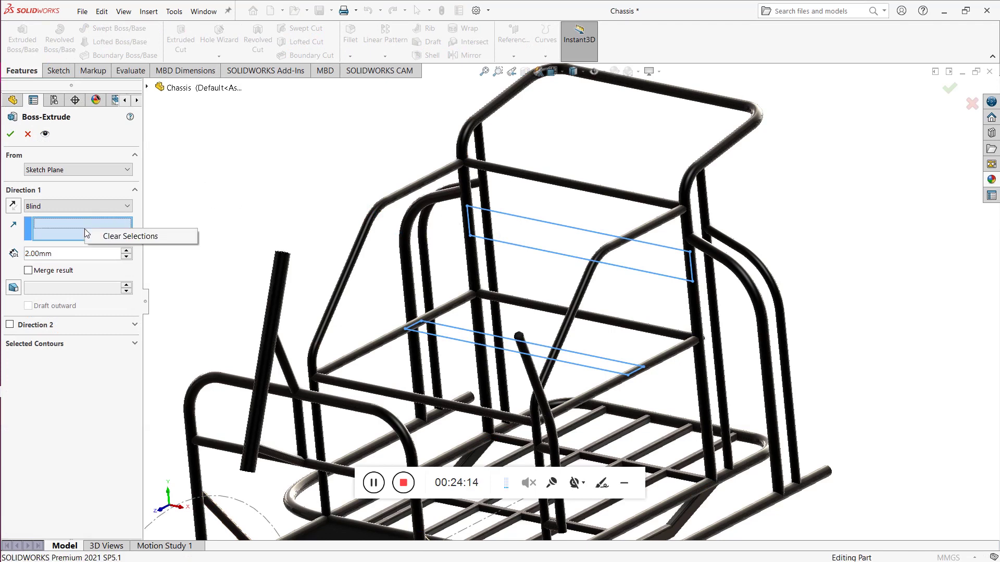
click(72, 233)
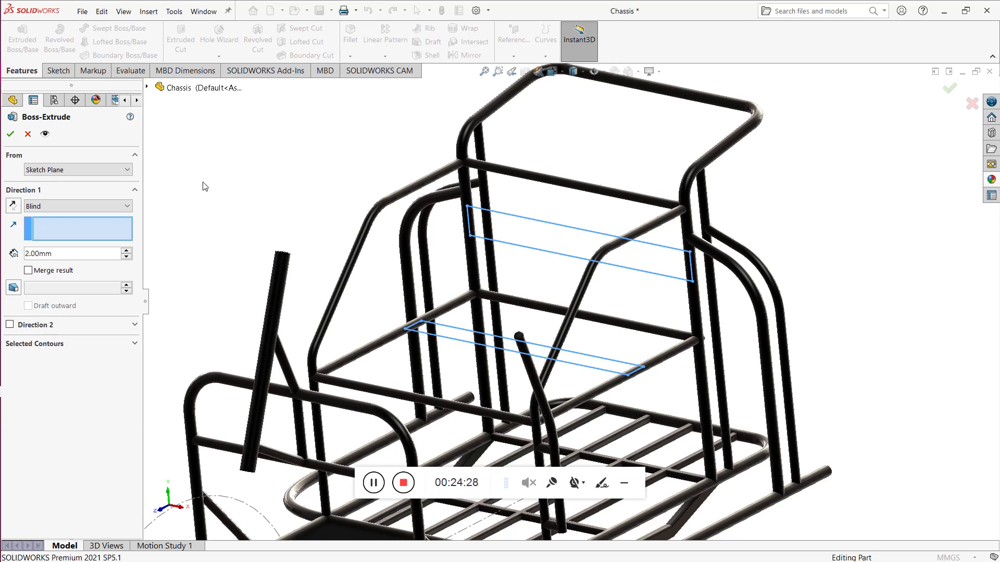
click(28, 133)
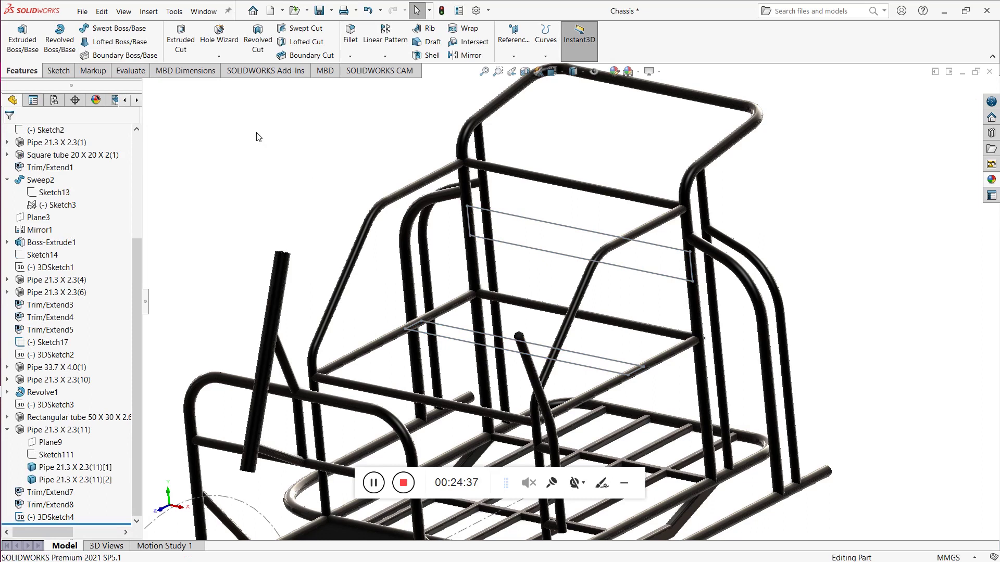
Step: Start a weldment Structural Member with the rectangular tube profile type
click(155, 15)
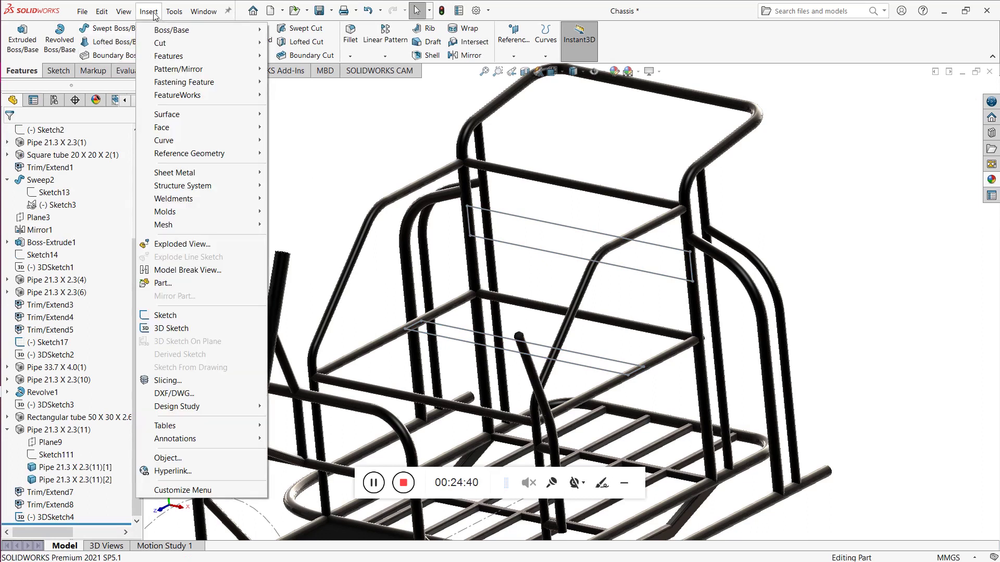
mouse_move(233, 204)
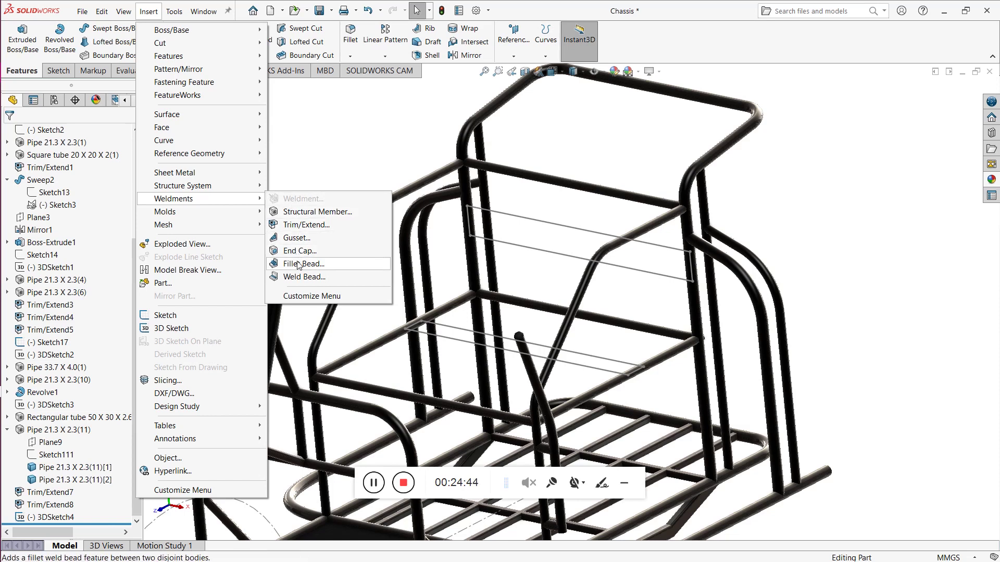
click(307, 212)
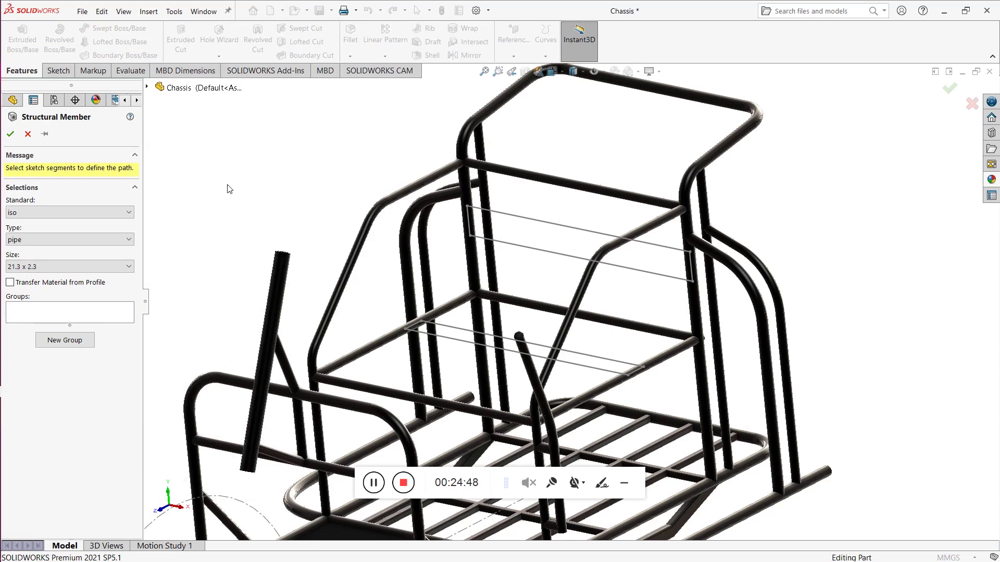
click(105, 241)
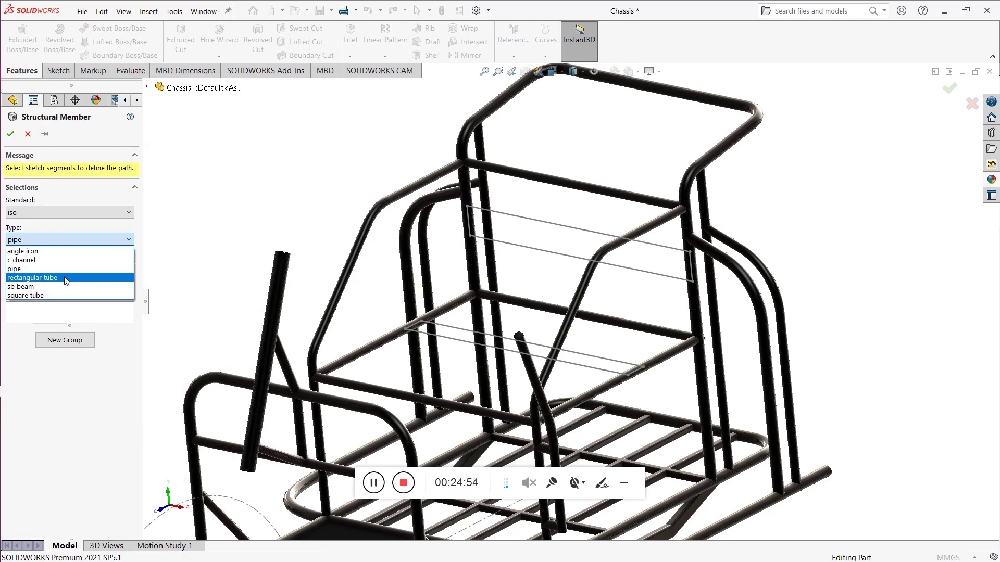
click(67, 280)
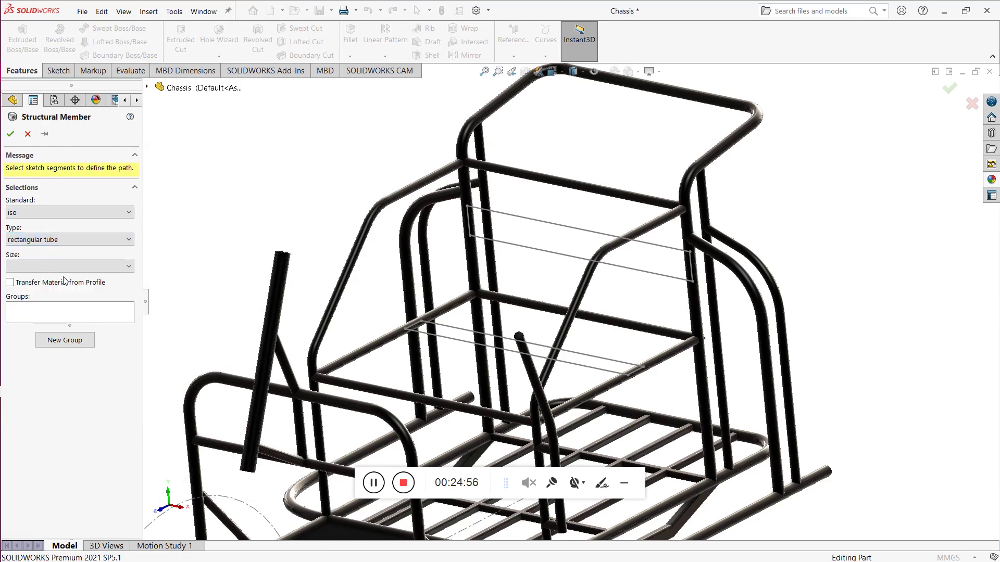
Step: Pick Line9 of 3DSketch4 as the path and set the tube size to 50 x 30 x 2.6
click(92, 313)
click(468, 227)
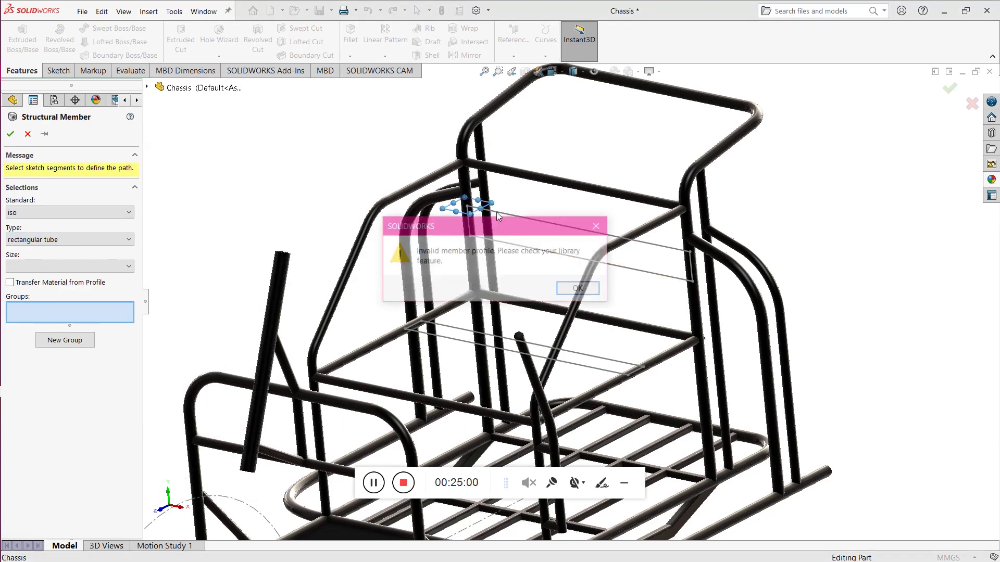
click(578, 289)
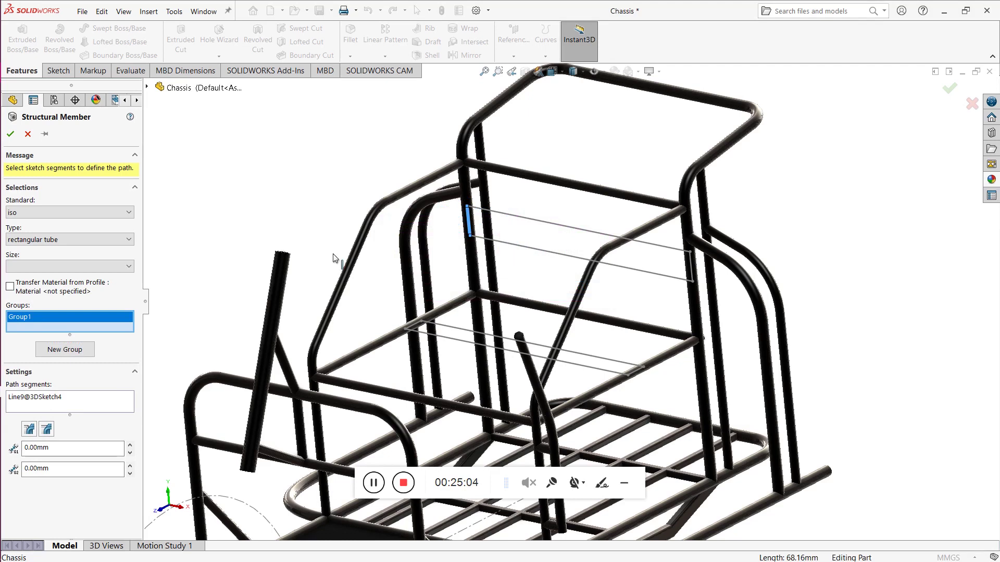
click(90, 266)
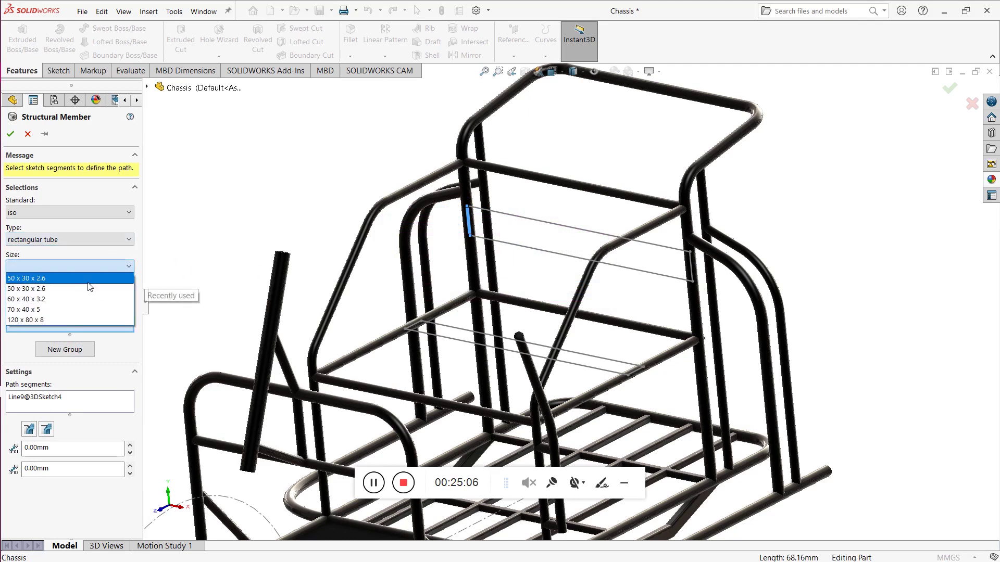
click(88, 279)
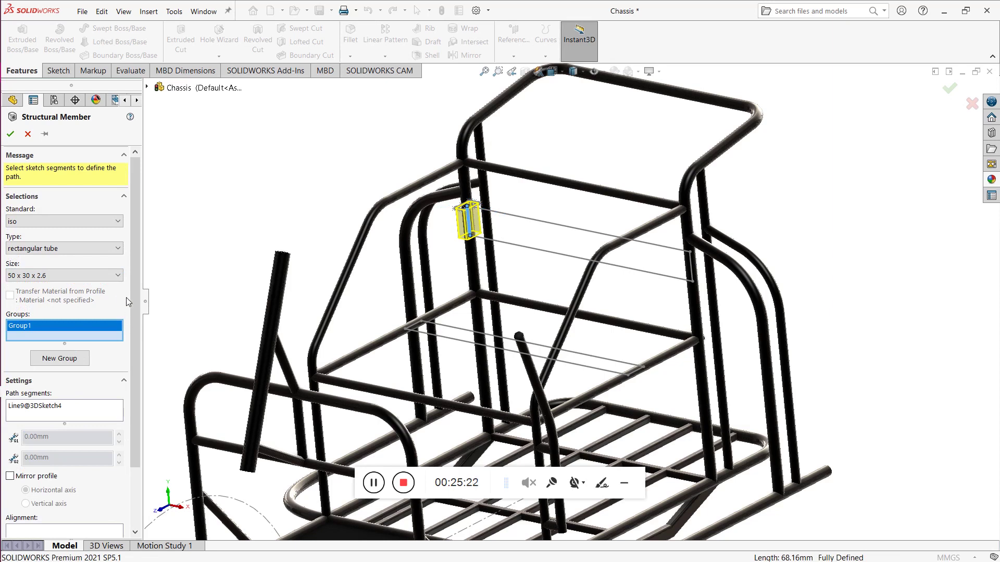
Step: Zoom in on the tube profile and snap its corner onto the path line
scroll(139, 295, down, 3)
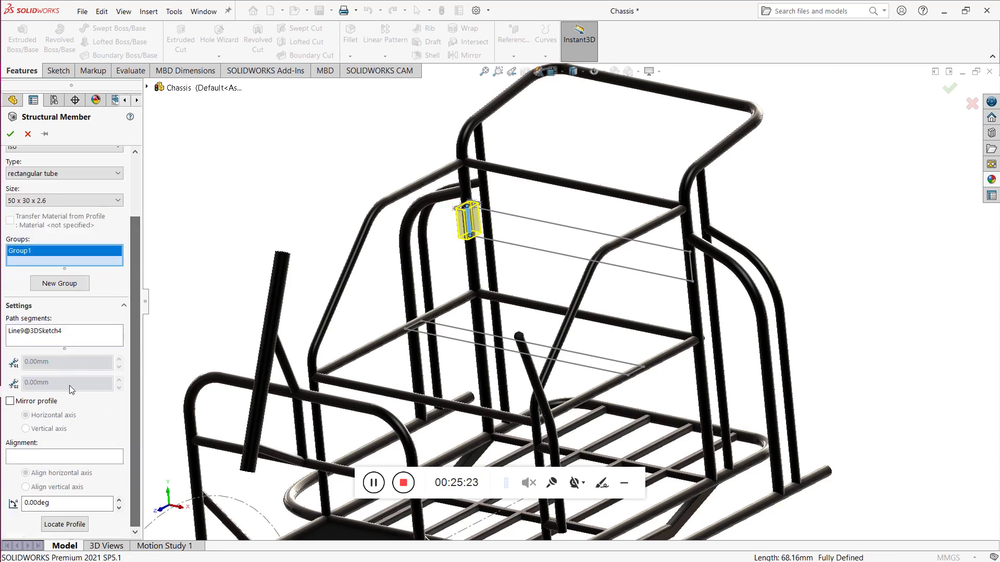
click(10, 401)
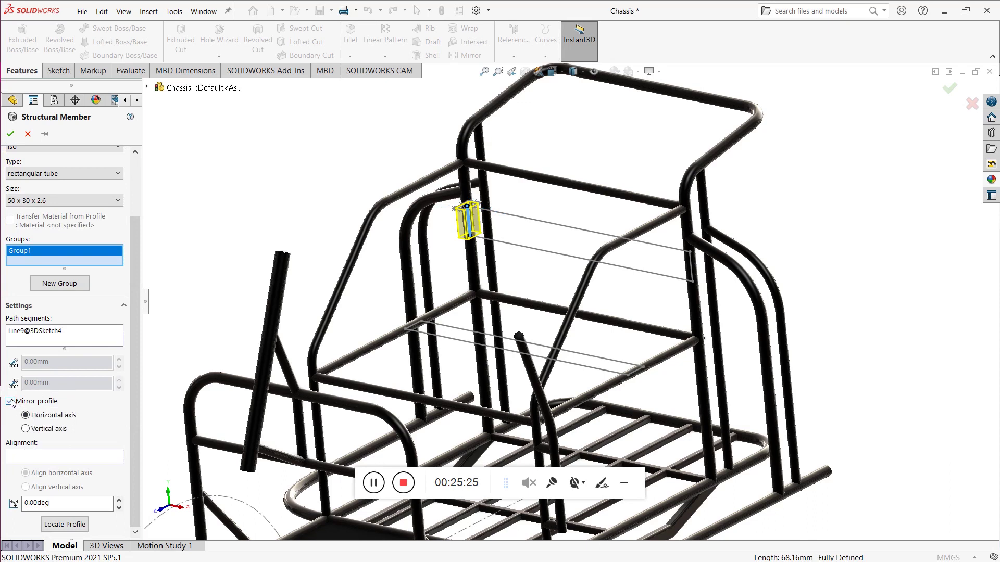
click(10, 401)
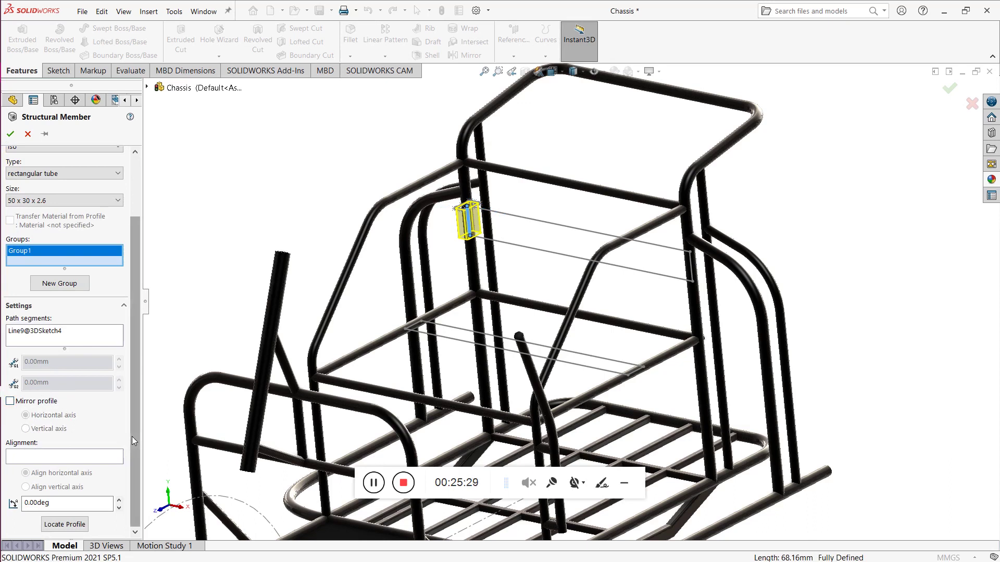
click(64, 524)
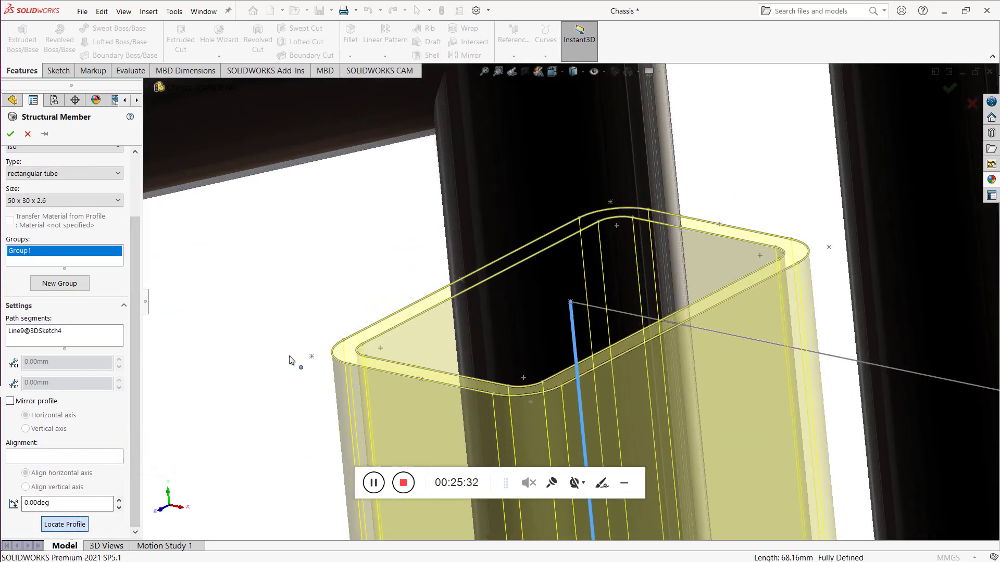
scroll(605, 263, up, 5)
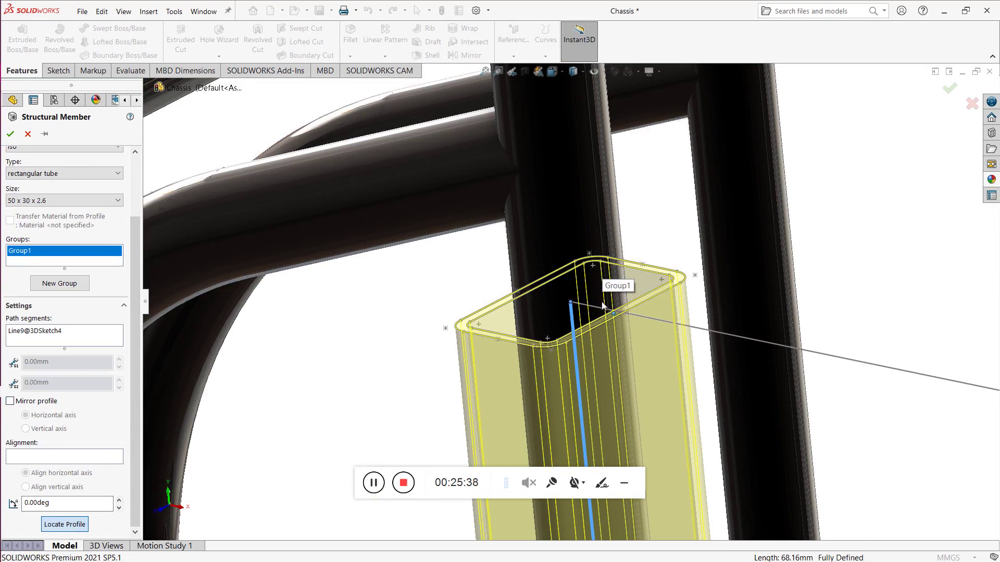
scroll(612, 320, up, 3)
scroll(611, 325, down, 2)
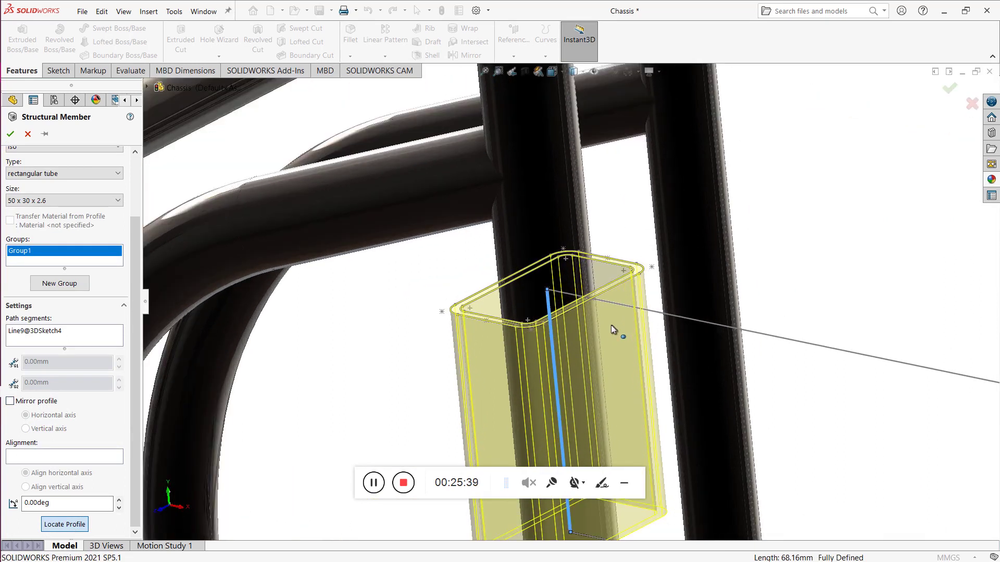
click(487, 321)
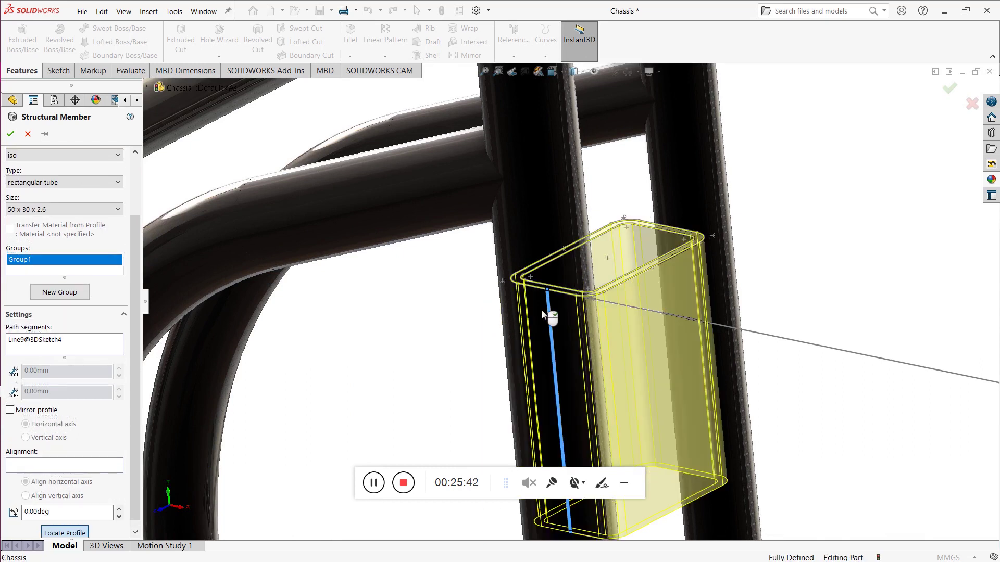
scroll(645, 327, up, 2)
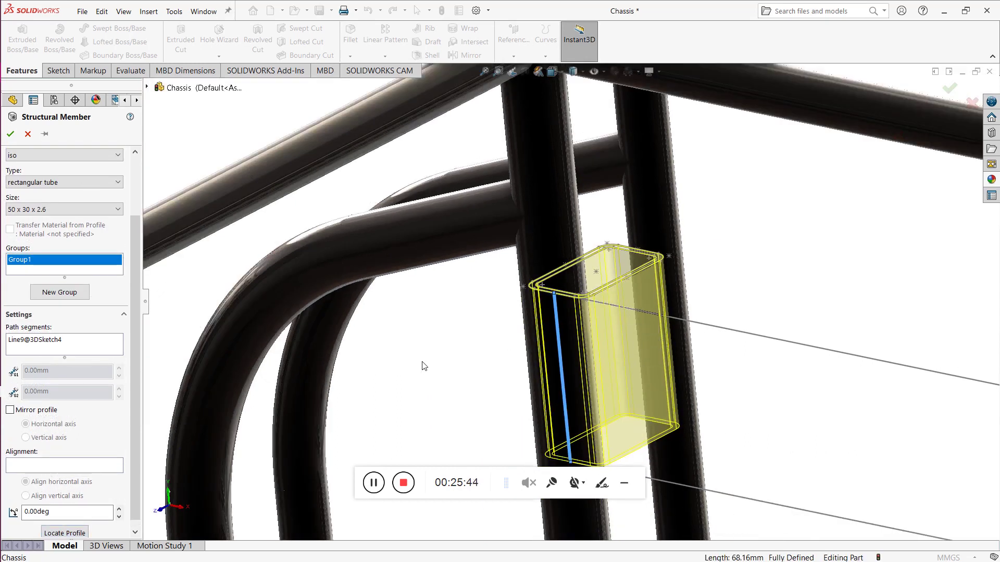
scroll(583, 379, up, 2)
scroll(626, 372, down, 2)
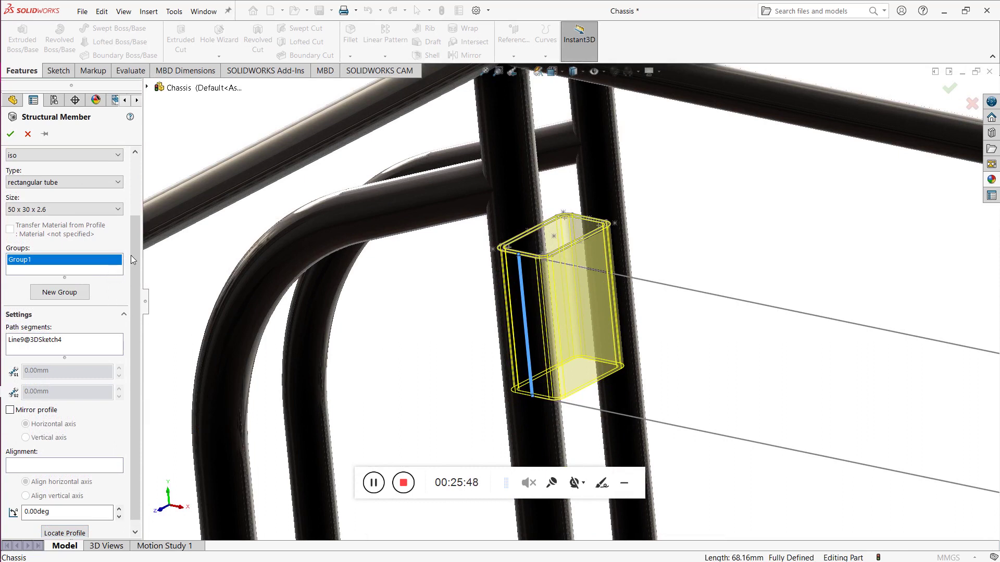
scroll(134, 257, down, 1)
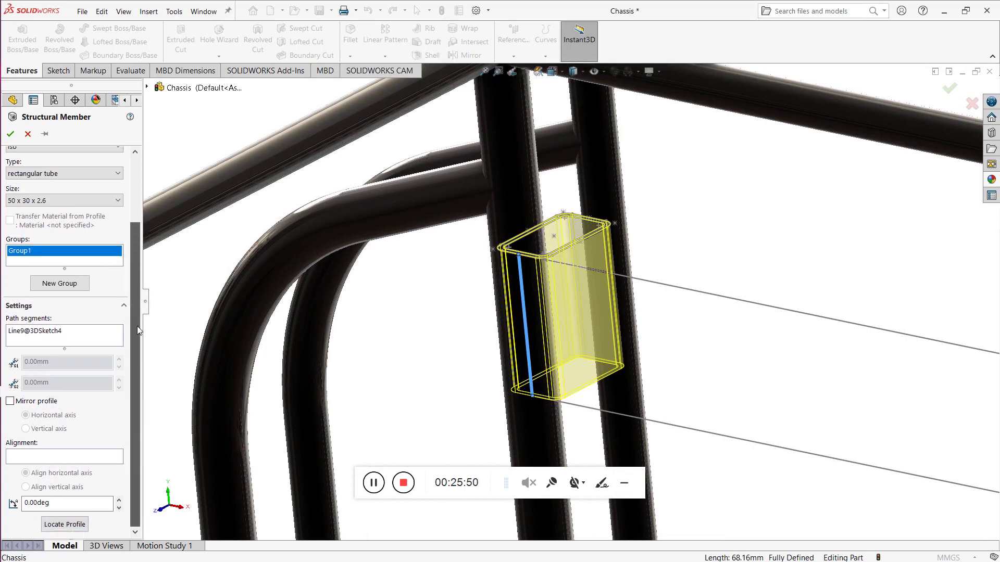
Step: Enable Mirror profile about the horizontal axis
click(11, 402)
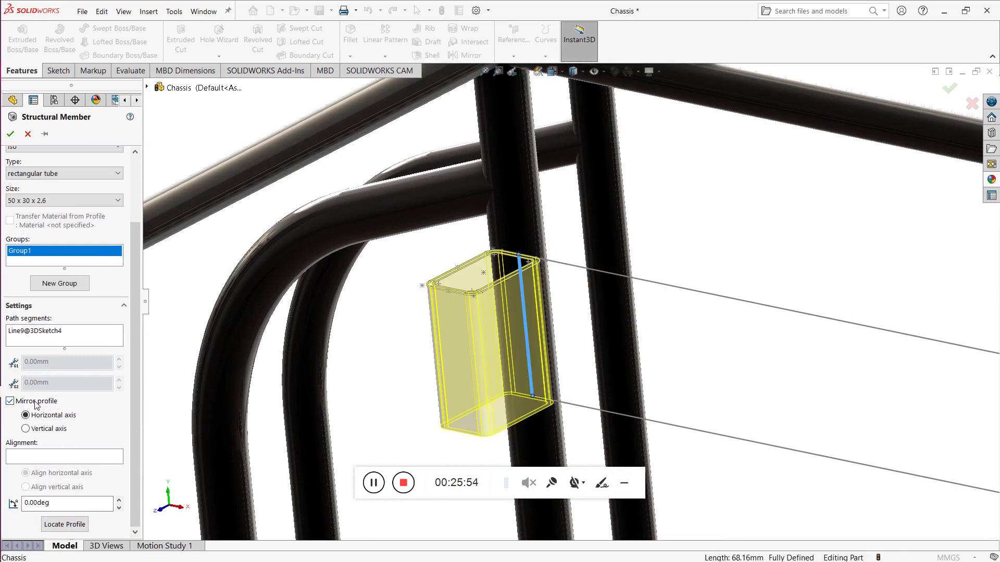
click(26, 429)
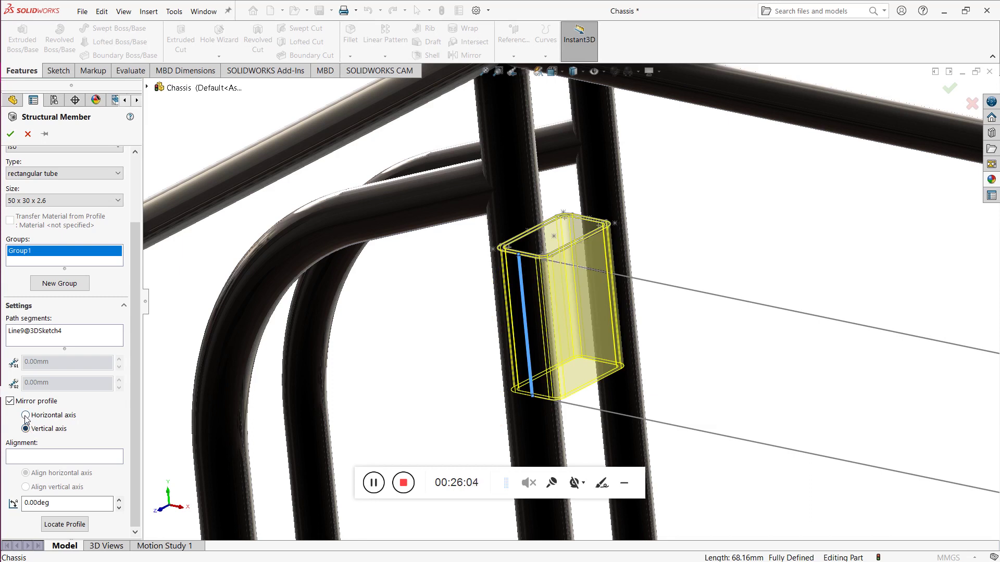
click(25, 416)
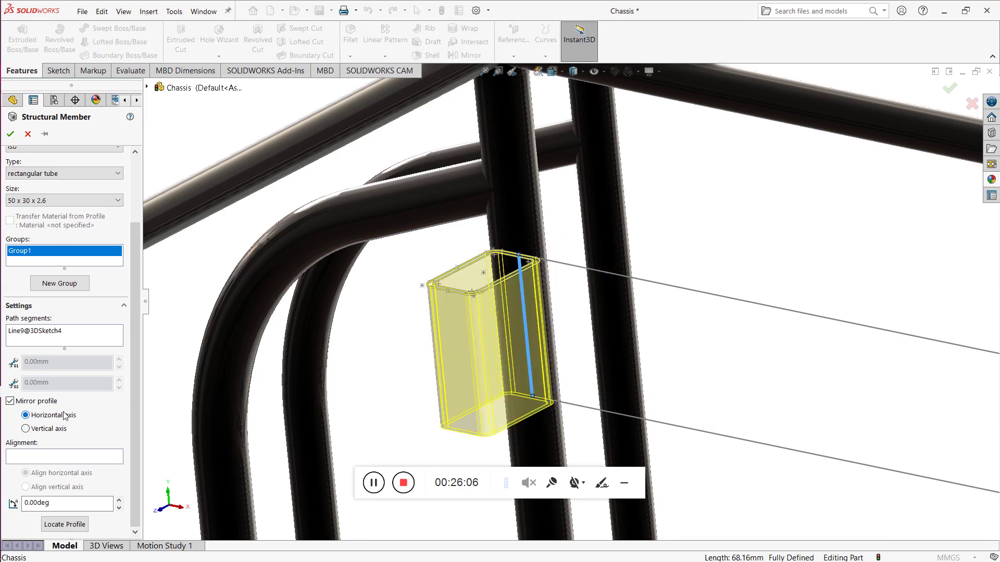
scroll(599, 359, up, 6)
scroll(616, 354, down, 4)
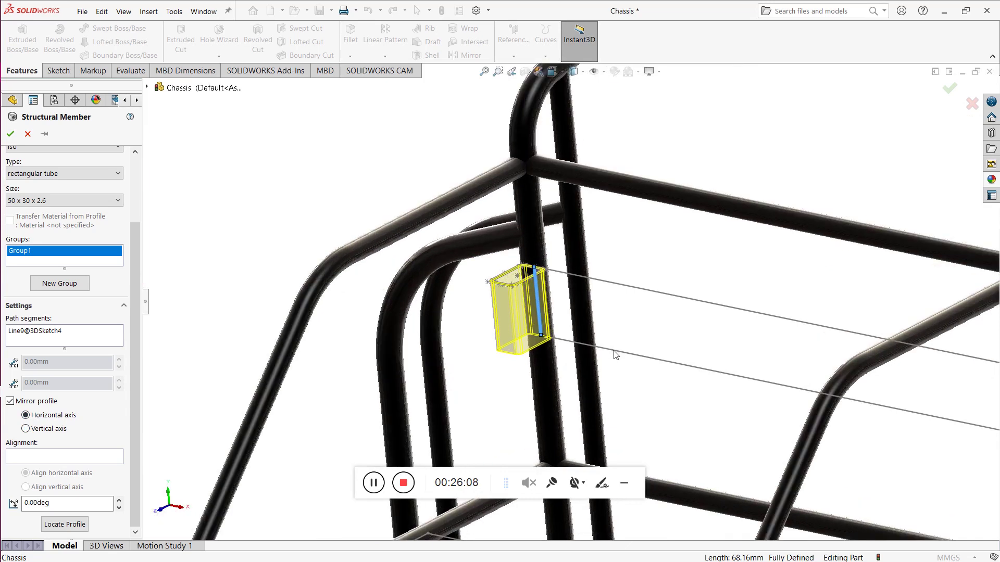
scroll(480, 341, up, 3)
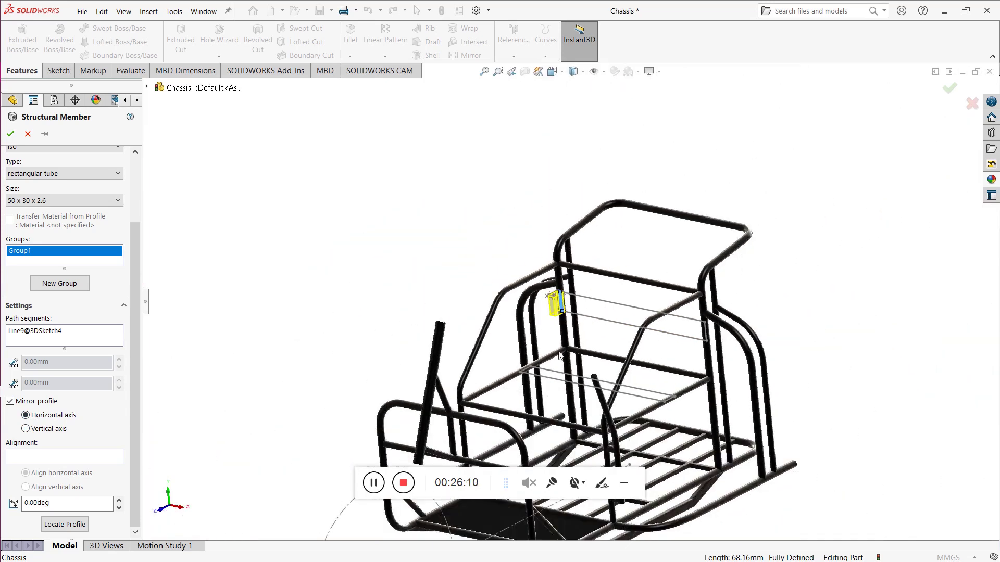
scroll(581, 336, down, 2)
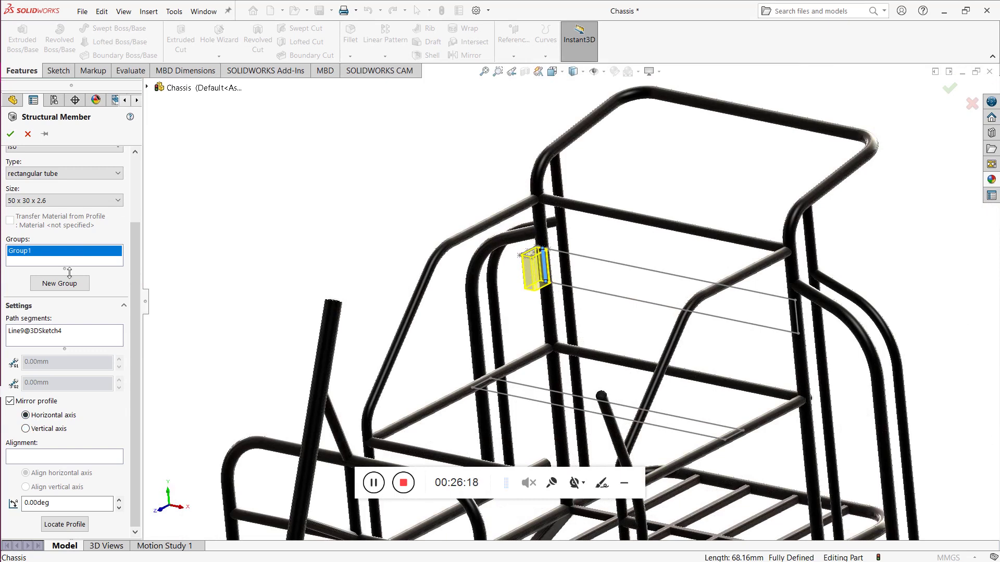
Step: Add the upper, right and lower sketch lines to the path and confirm the 50 x 30 x 2.6 member
click(587, 259)
click(587, 259)
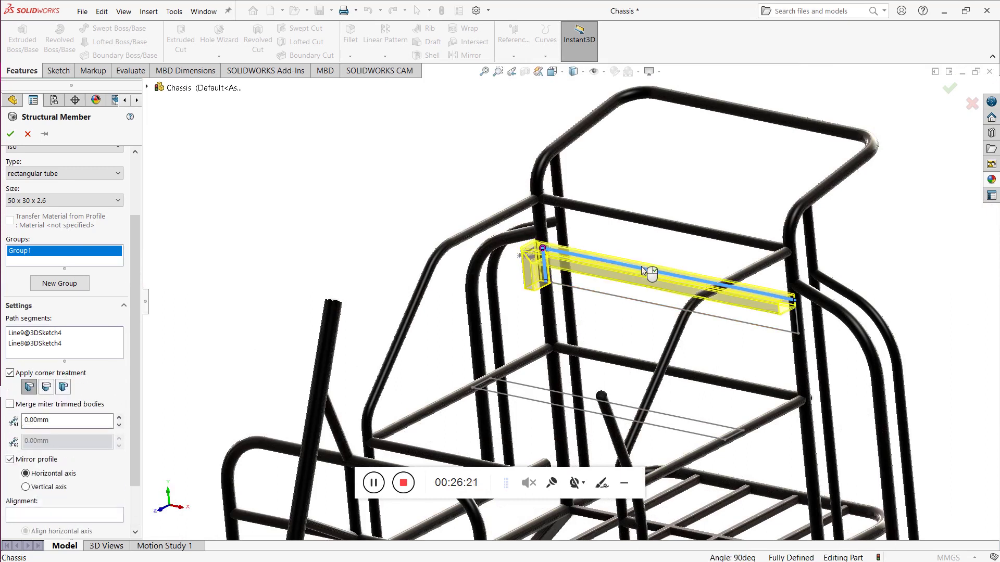
click(798, 321)
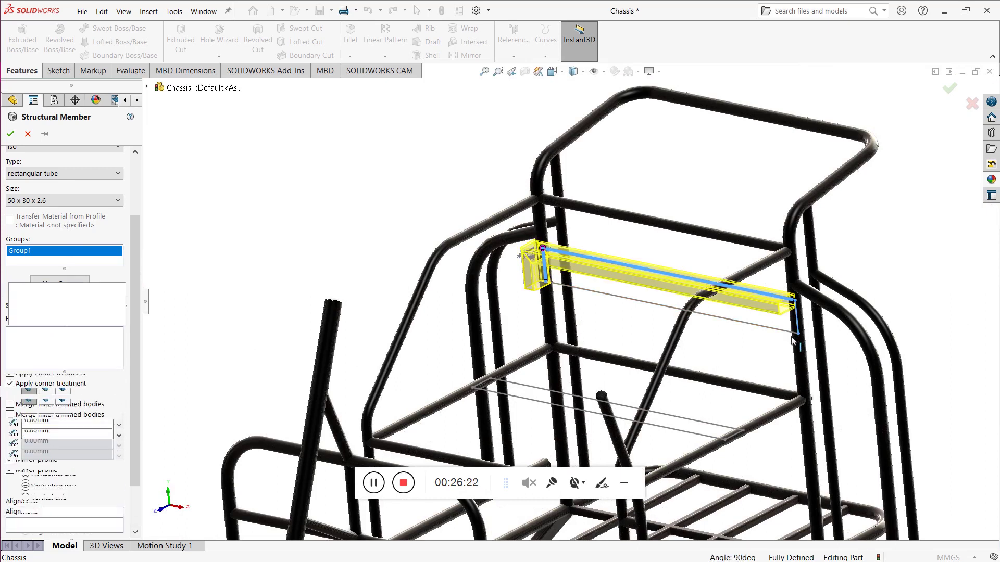
click(759, 328)
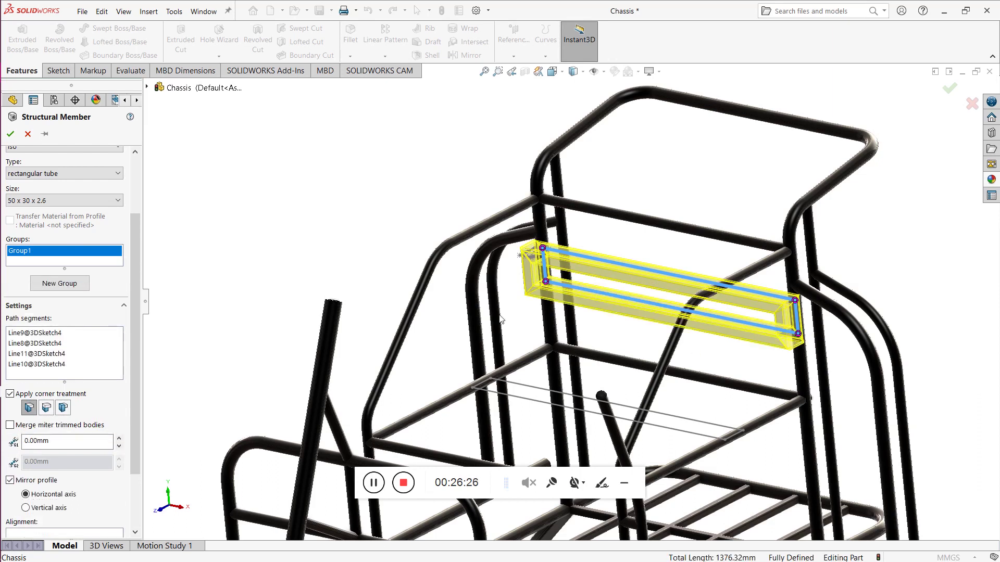
click(45, 134)
click(12, 134)
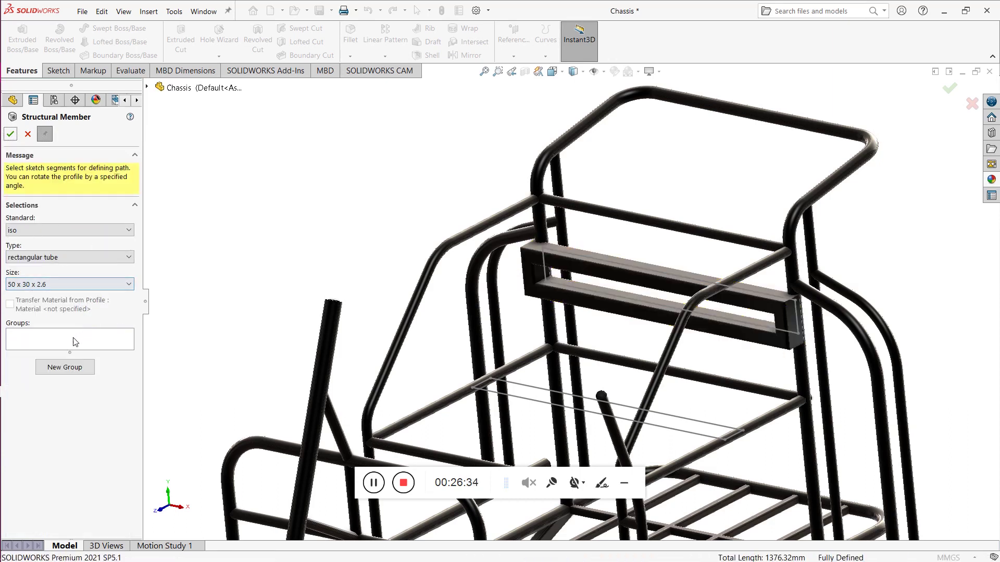
Step: Start a new member group using Line3, Line4, Line1 and Line2 of the lower rectangle as its path
click(66, 368)
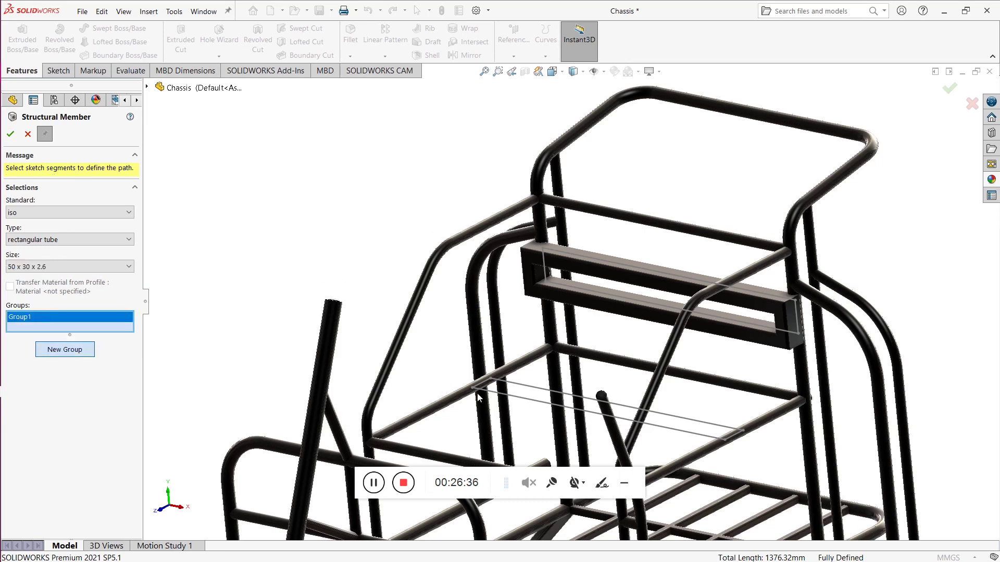
click(501, 399)
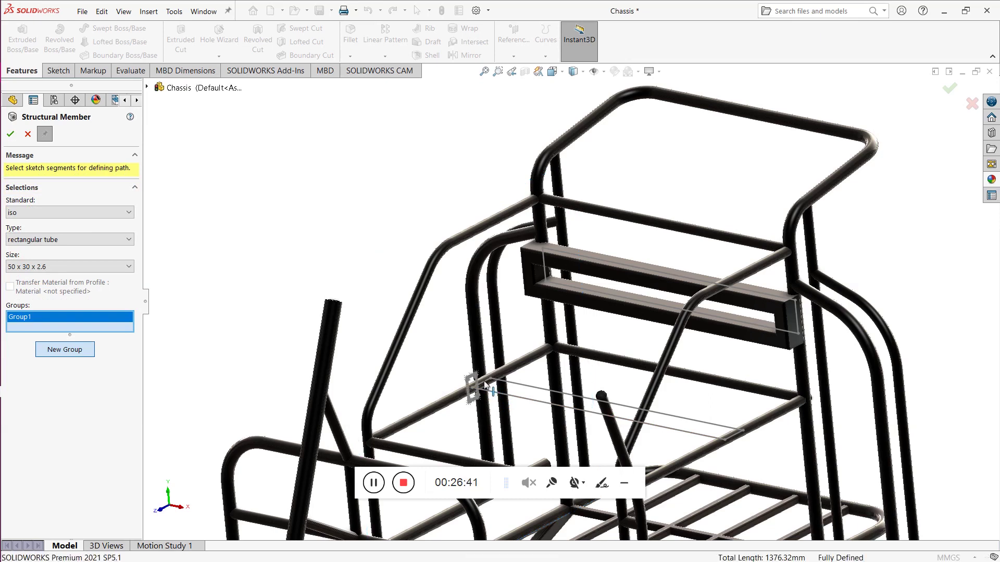
click(732, 434)
click(742, 436)
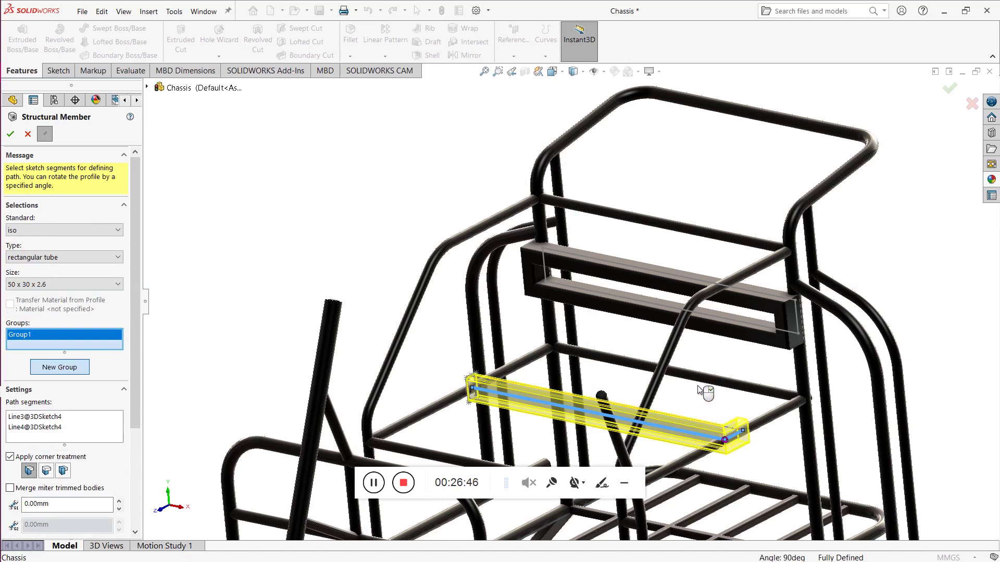
scroll(693, 420, down, 3)
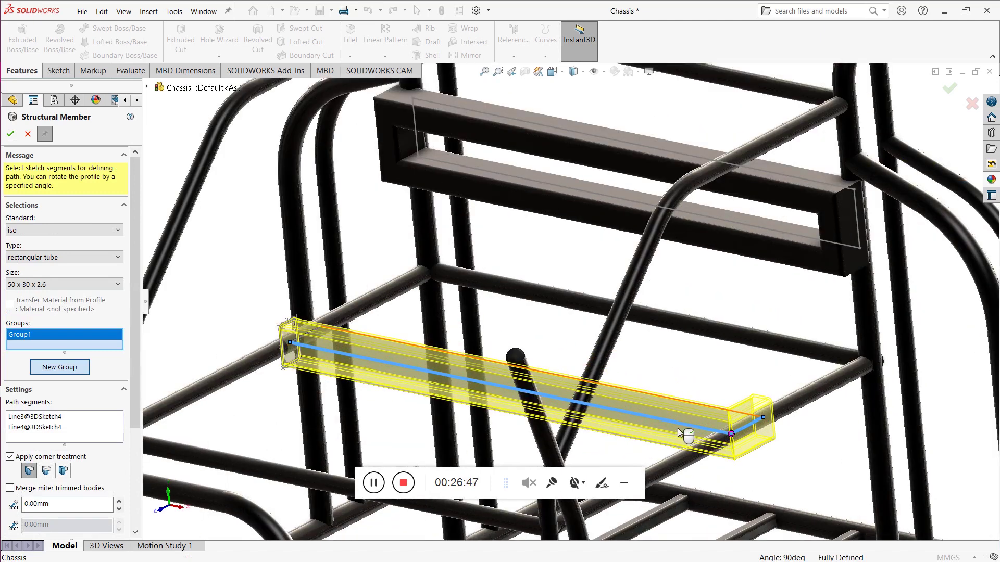
click(691, 403)
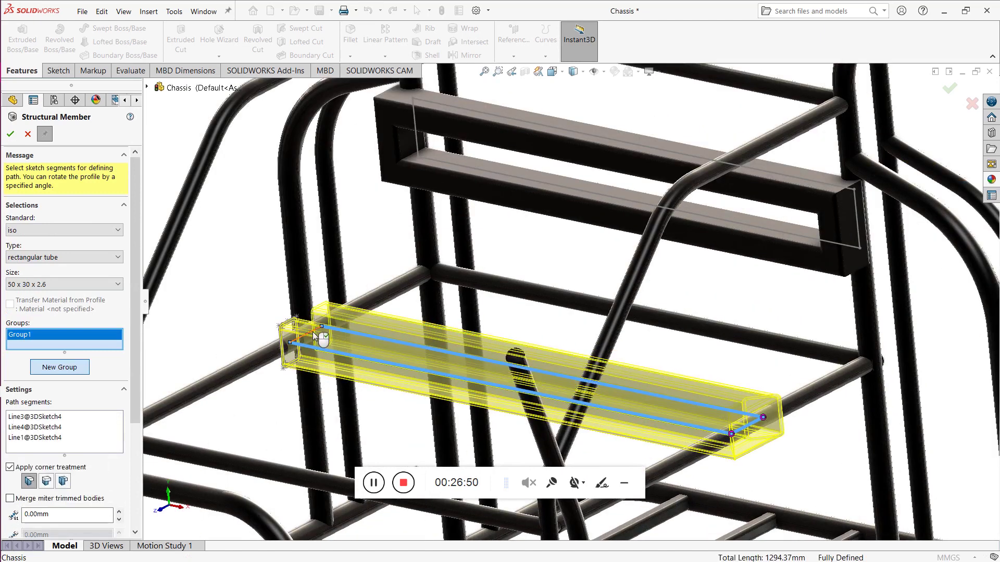
click(310, 331)
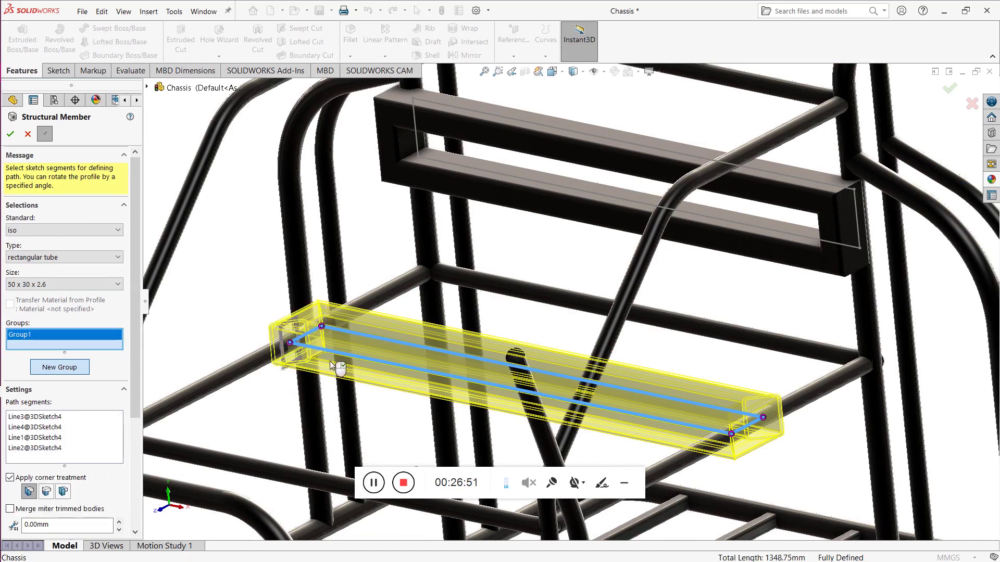
scroll(331, 363, down, 2)
scroll(335, 367, down, 3)
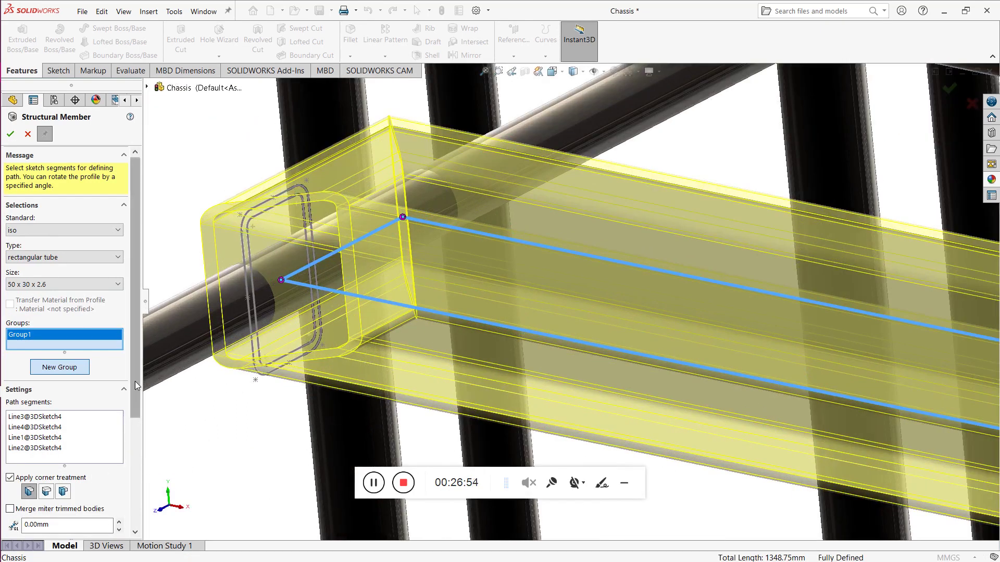
scroll(83, 448, down, 3)
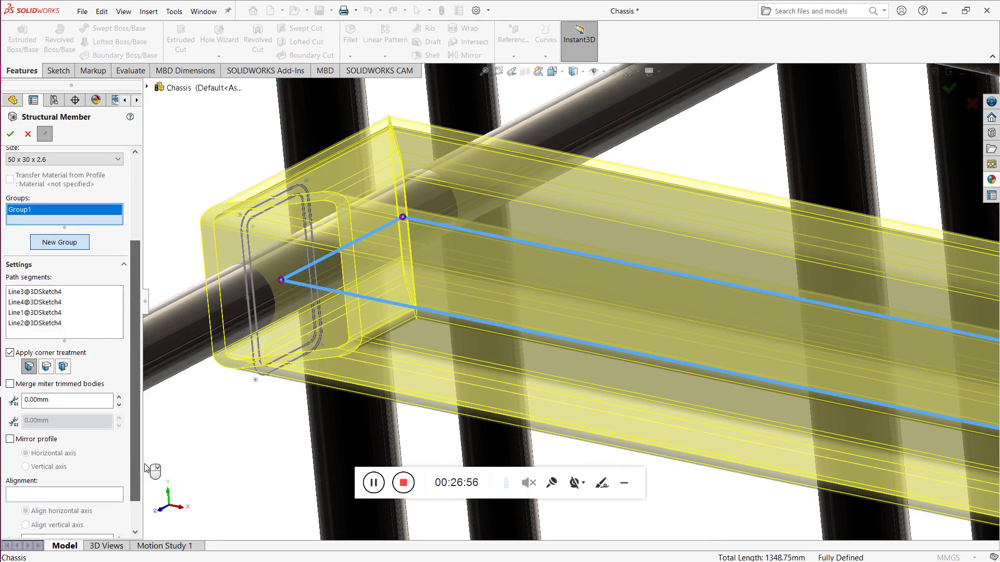
scroll(139, 467, down, 1)
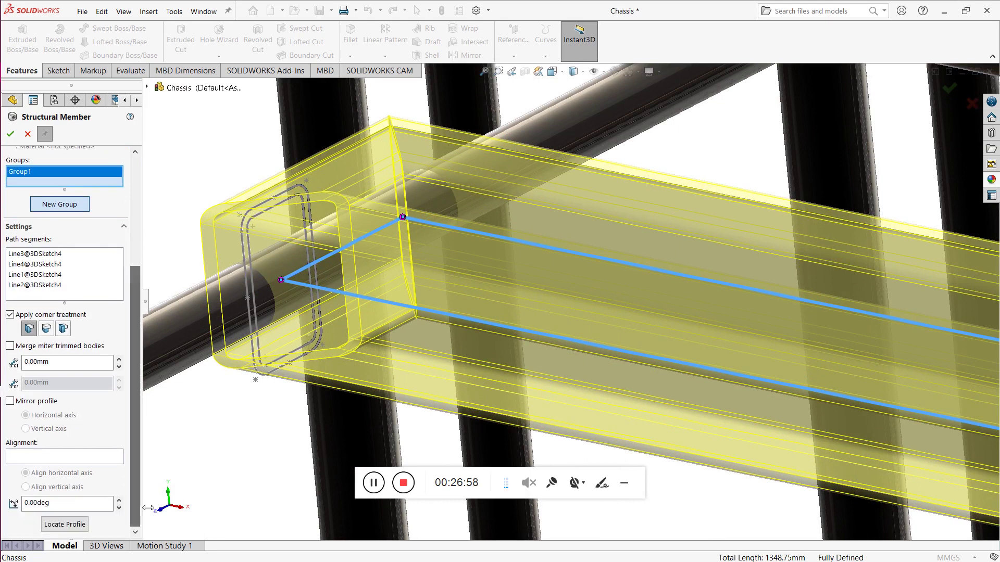
Step: Snap the profile corner onto the path and build the 50 x 30 x 2.6 tube member
click(65, 524)
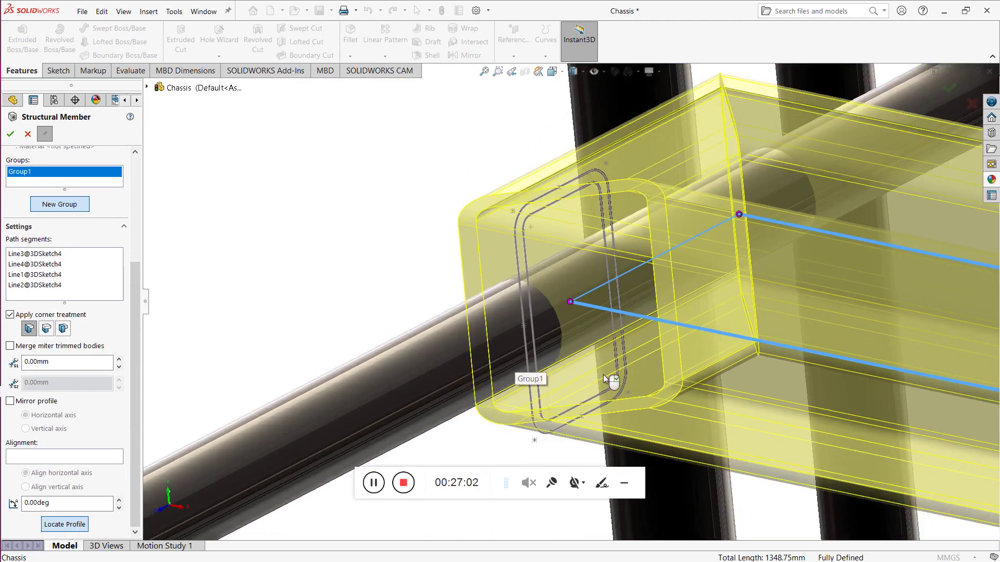
click(581, 417)
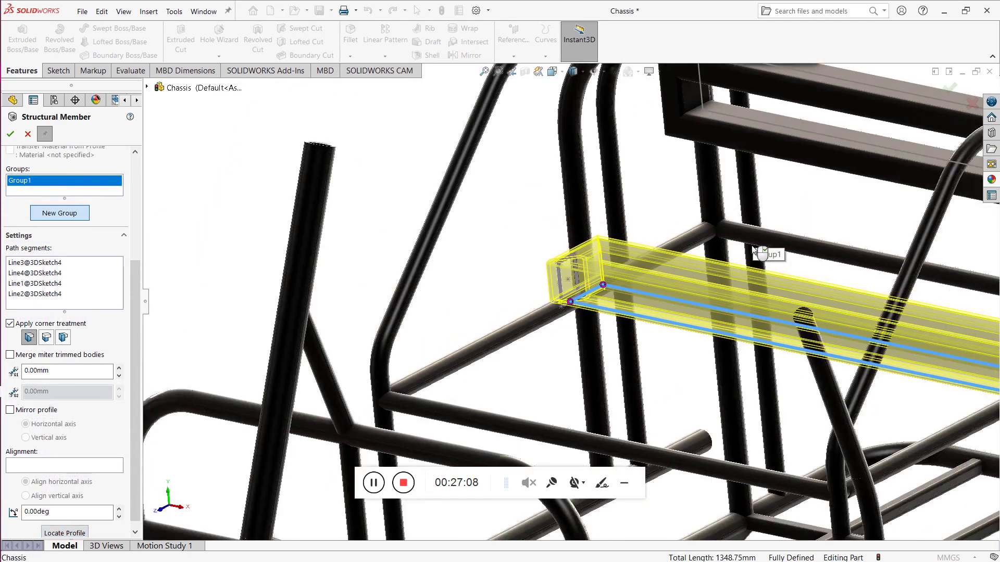
scroll(654, 283, up, 5)
scroll(686, 317, down, 5)
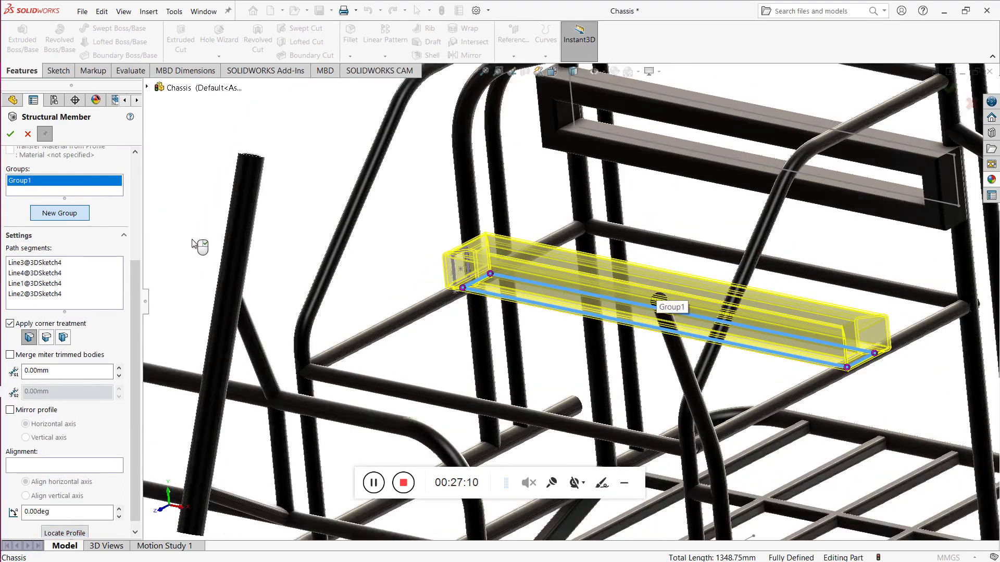
click(10, 136)
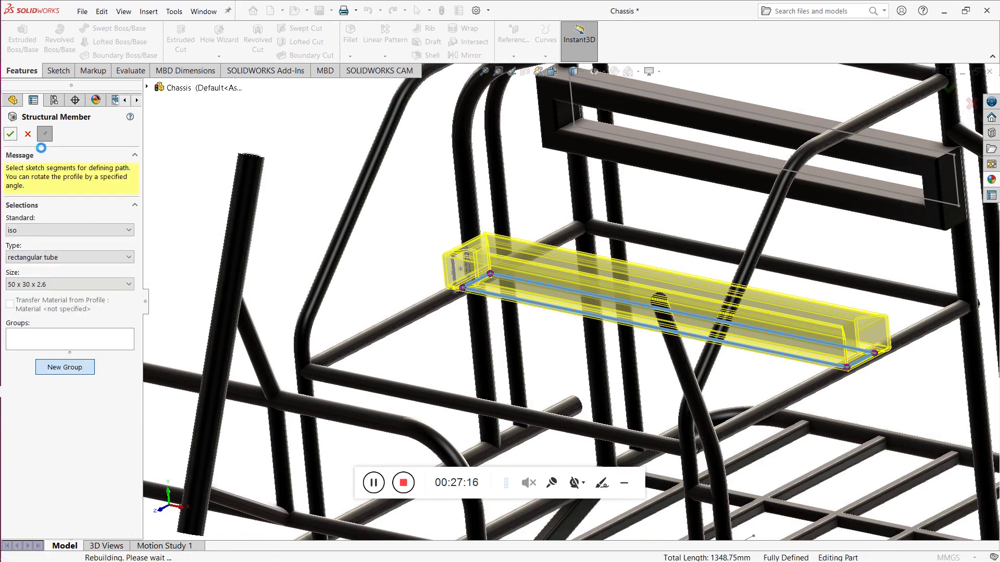
click(29, 135)
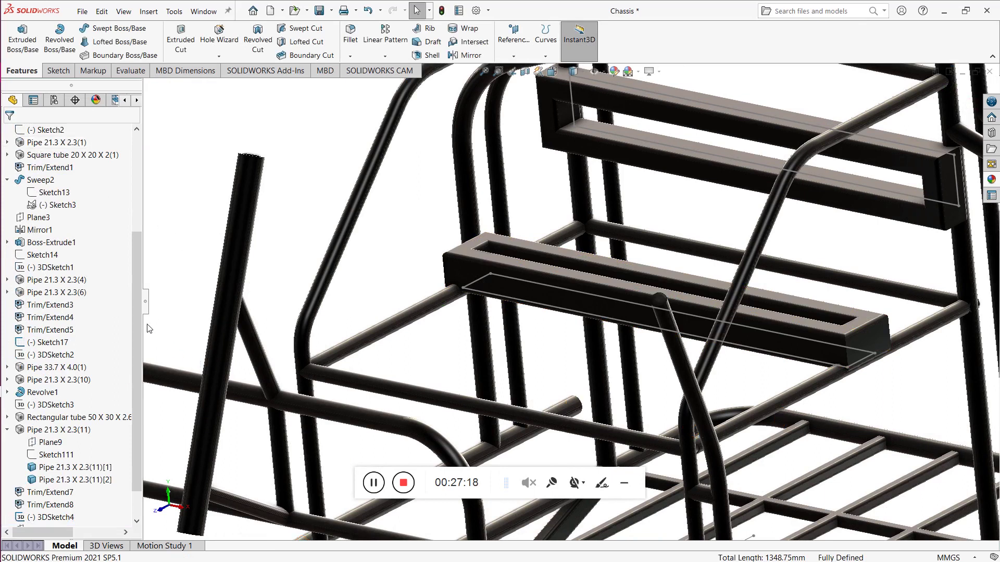
Step: Expand the last Rectangular tube 50 X 30 X 2.6 feature and select its profile Sketch113
scroll(134, 436, down, 1)
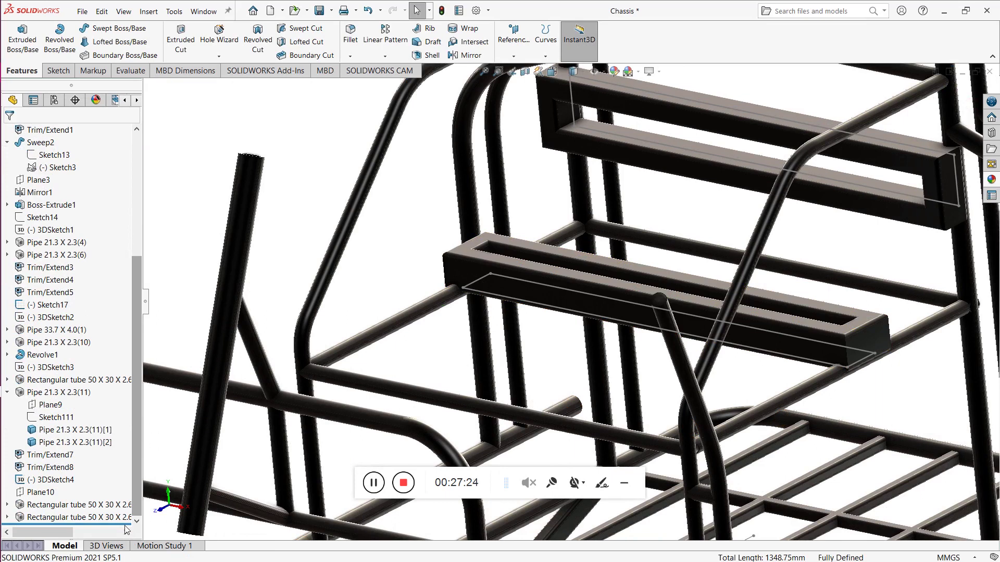
click(8, 505)
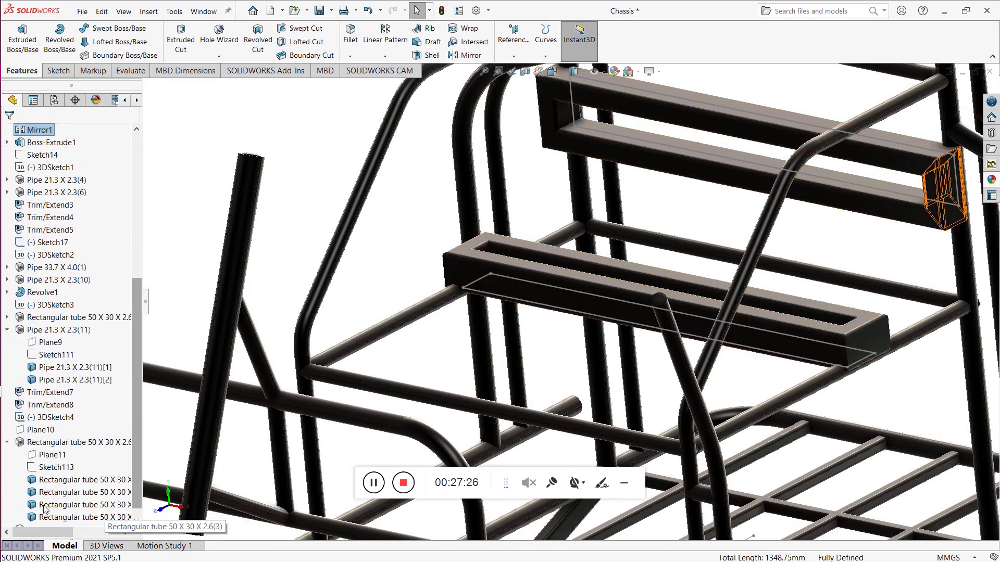
click(56, 467)
Step: In Sketch113, set the V_leg height to 25 mm and the H_leg width to 20 mm
click(67, 452)
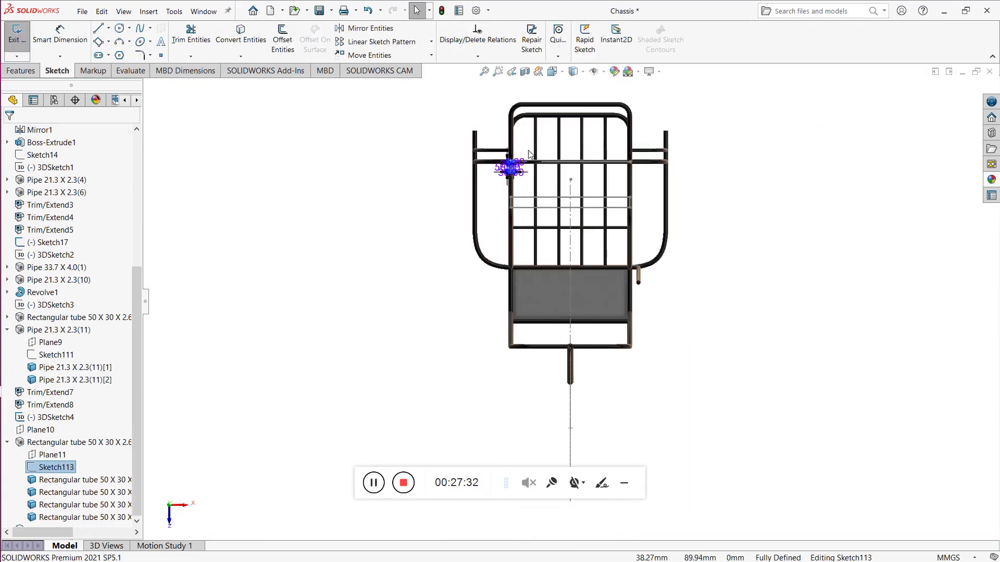
scroll(519, 168, down, 10)
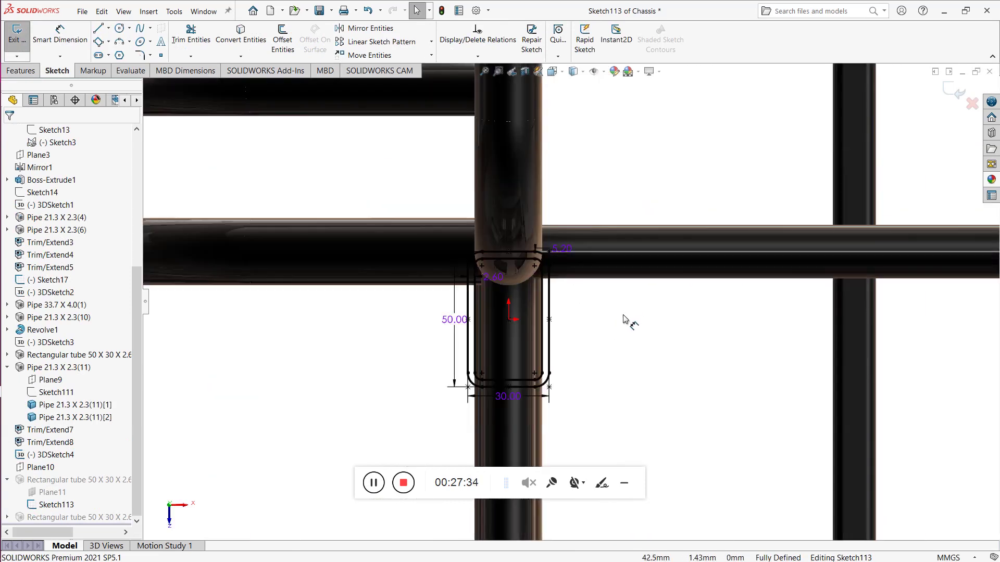
scroll(625, 319, up, 8)
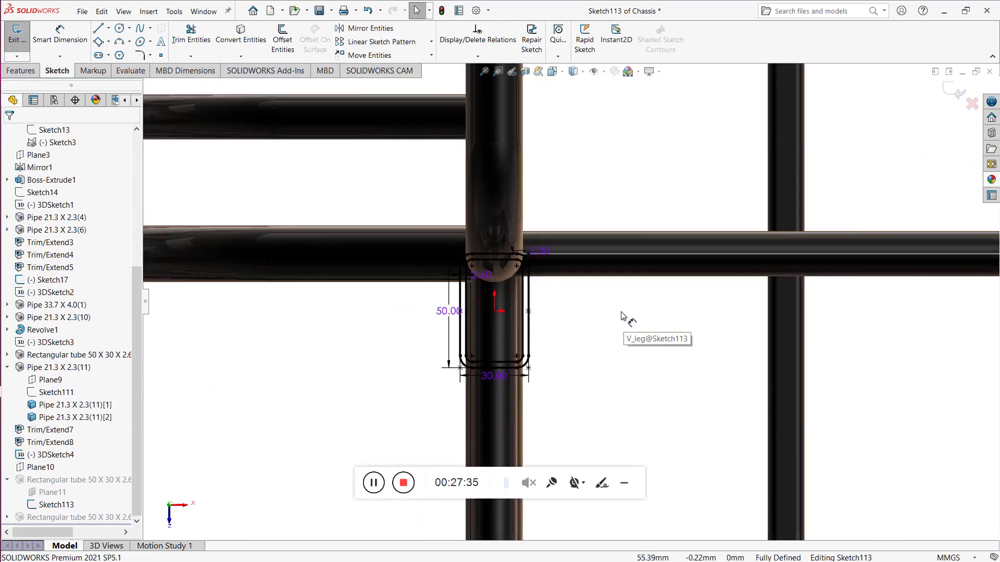
scroll(621, 314, up, 2)
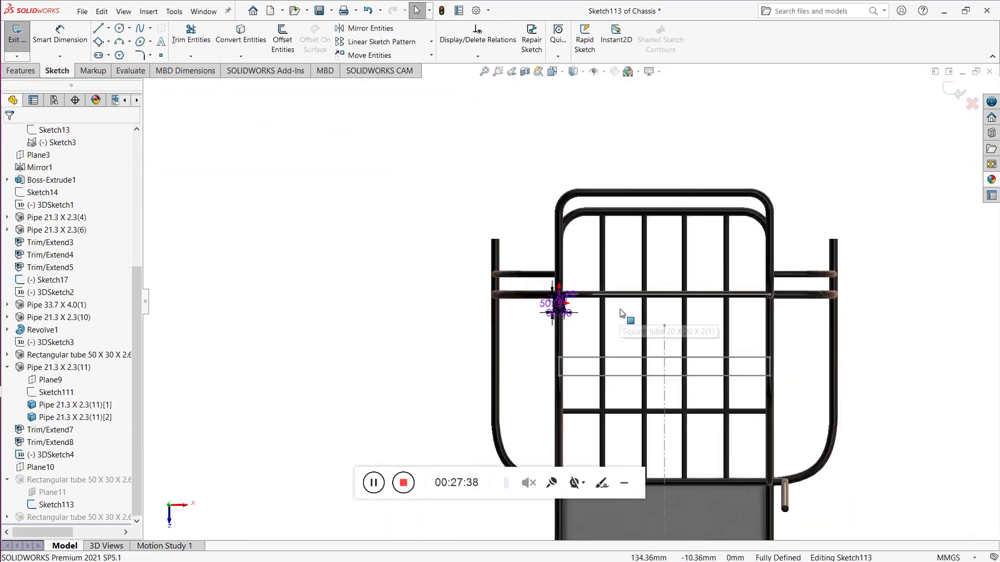
scroll(621, 313, up, 2)
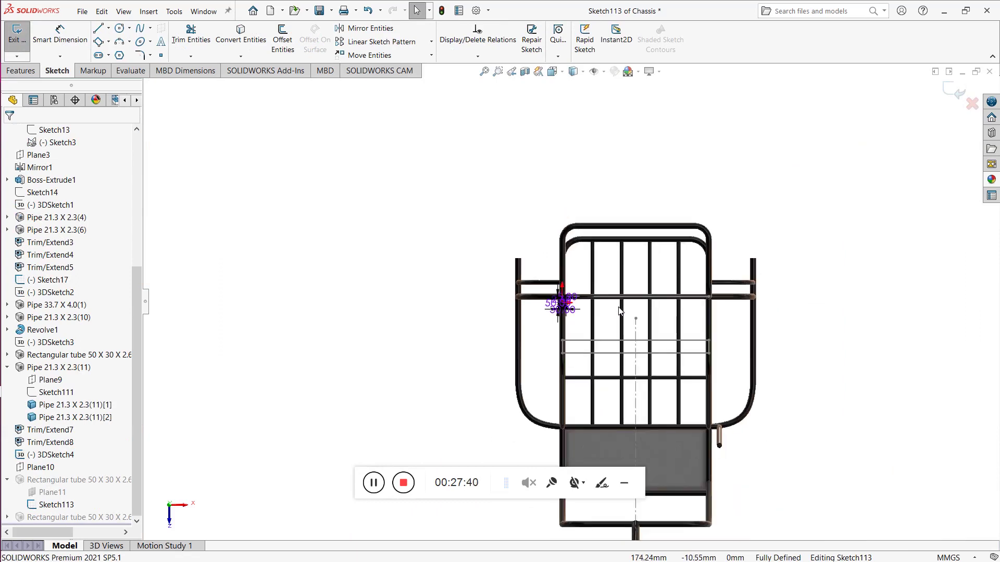
scroll(559, 310, down, 6)
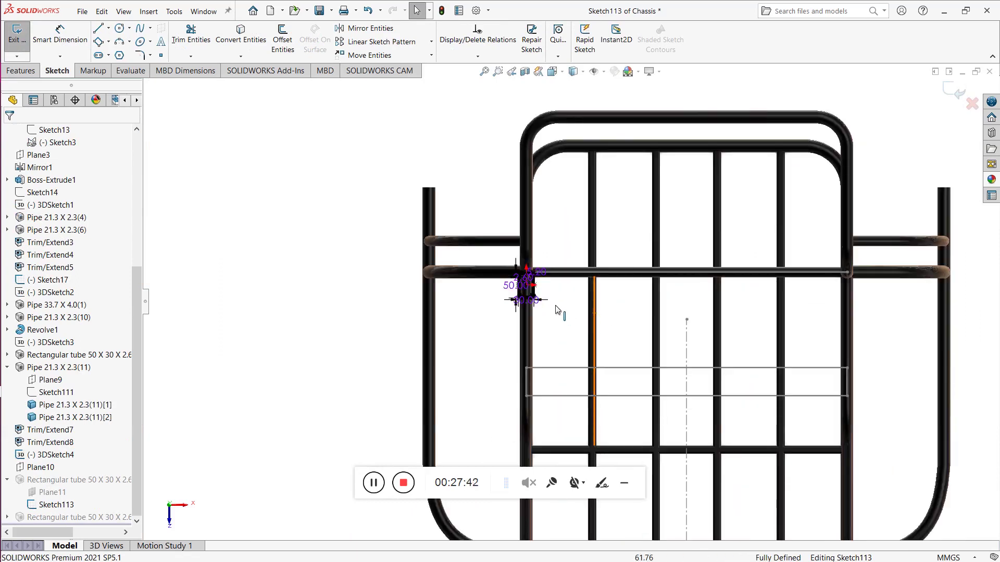
scroll(511, 278, down, 2)
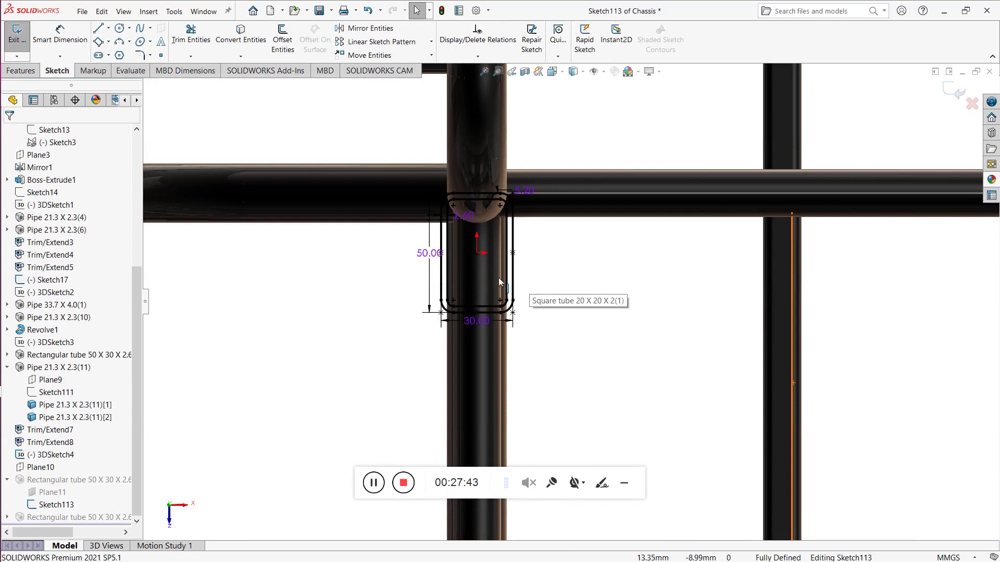
double_click(428, 255)
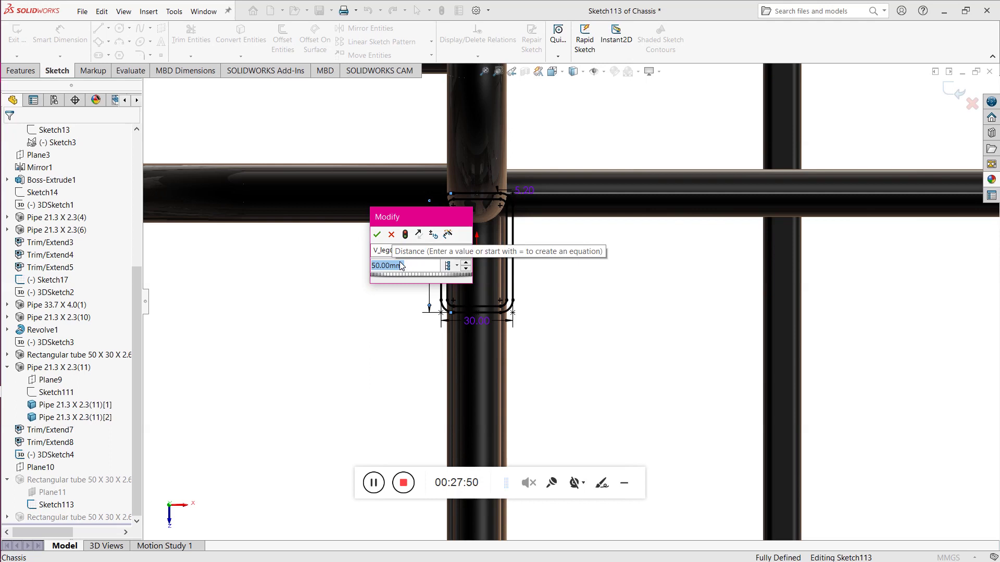
text(50)
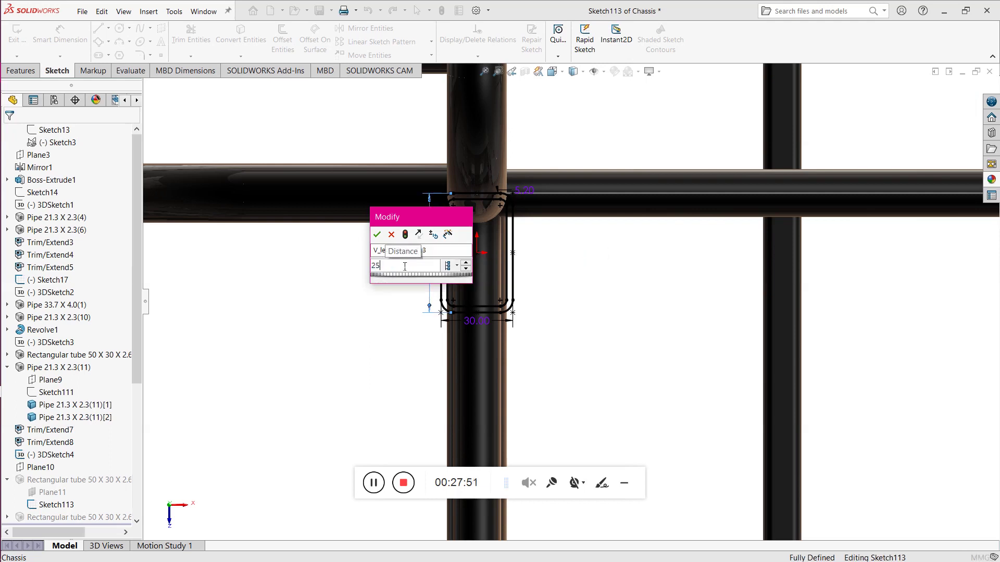
key(Return)
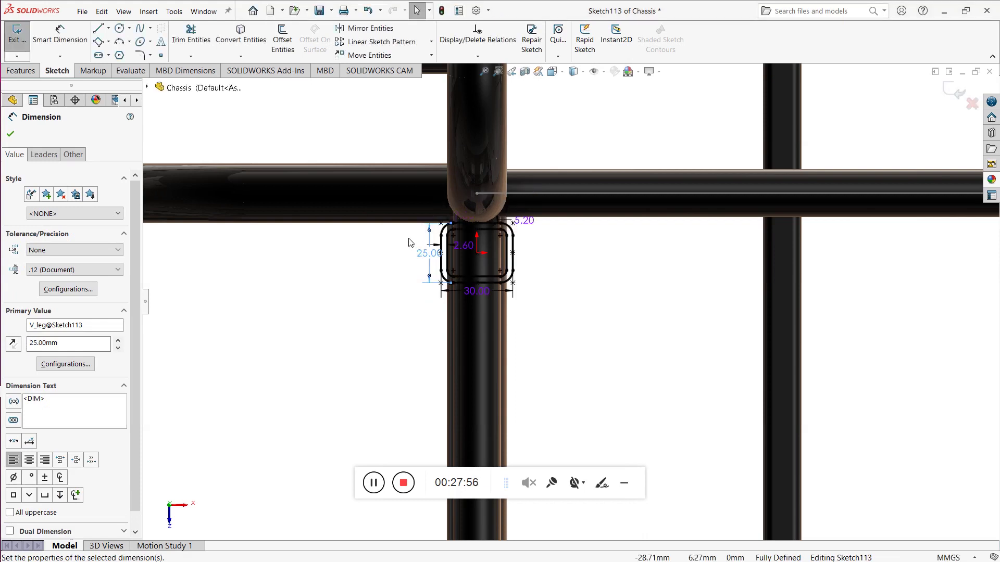
key(Escape)
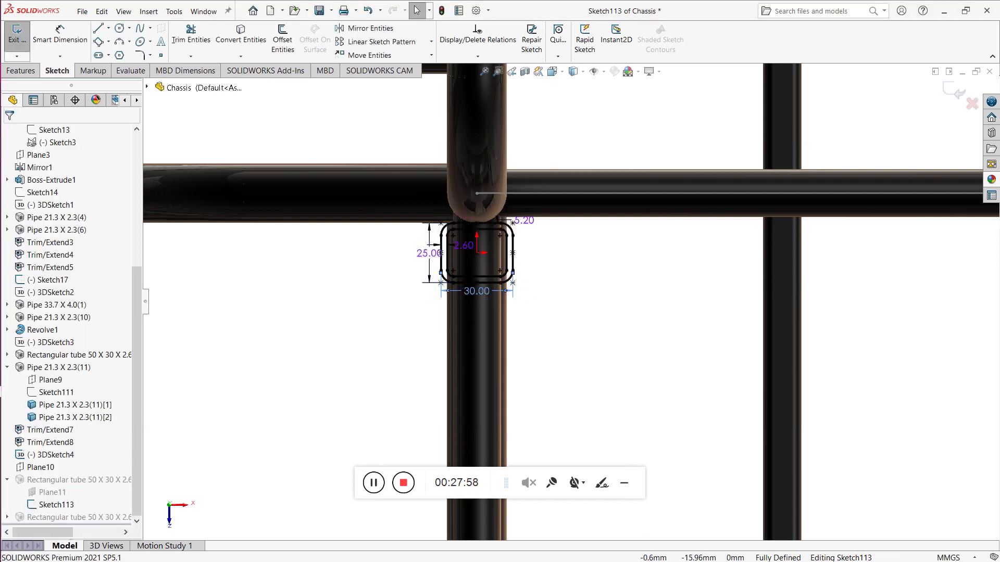
double_click(476, 290)
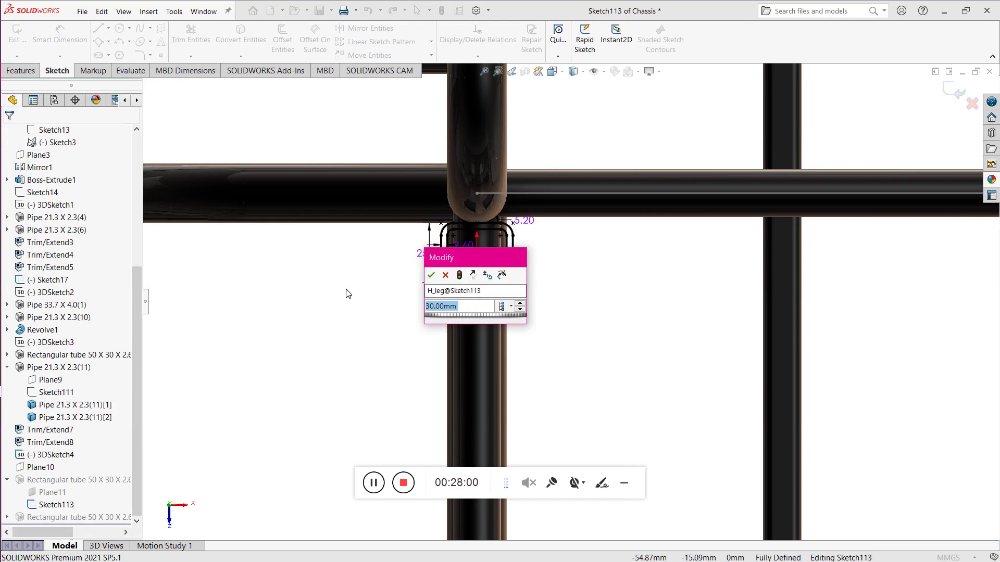
text(20)
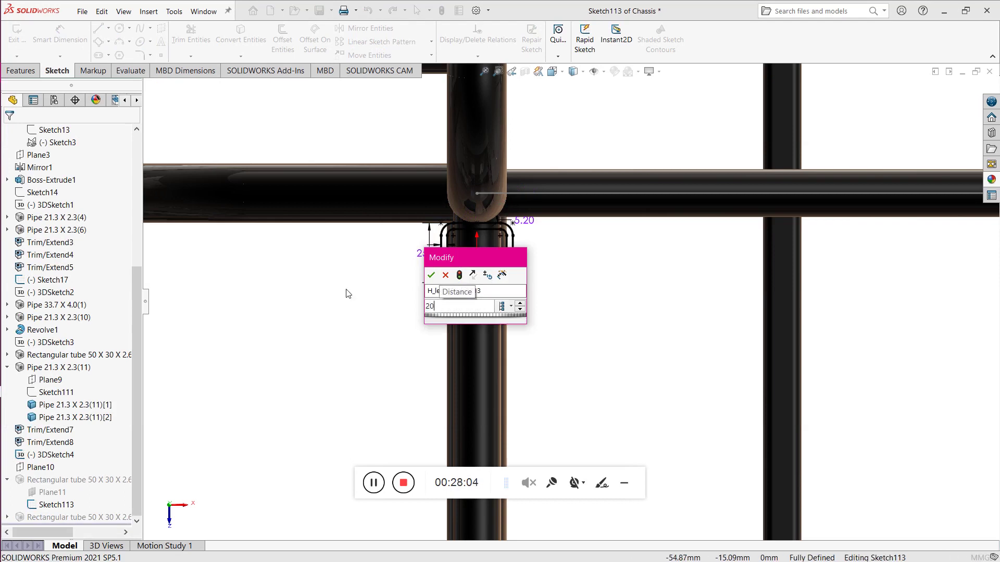
key(Escape)
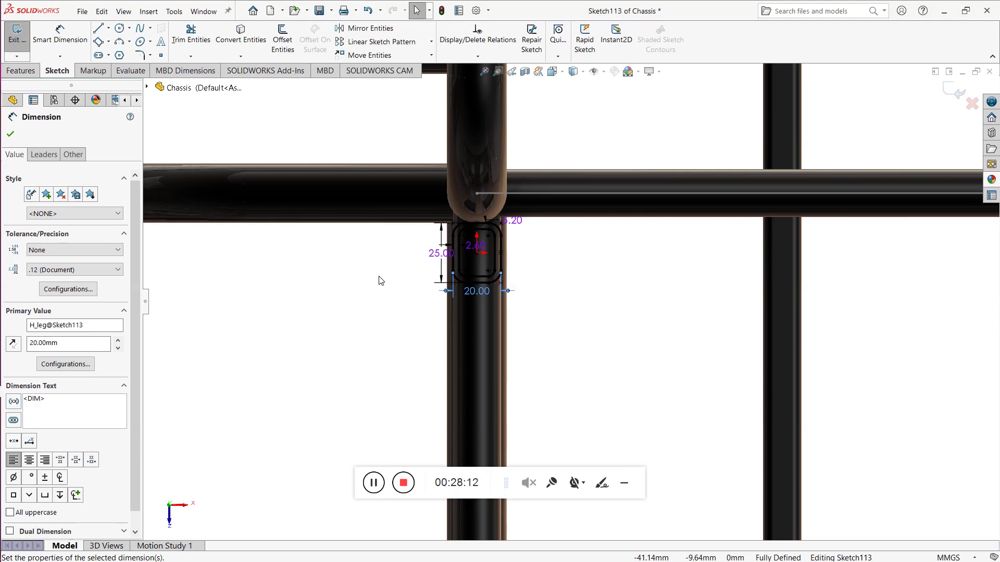
Step: Accept the dimension changes and exit Sketch113 so the tube rebuilds narrower
scroll(596, 290, up, 3)
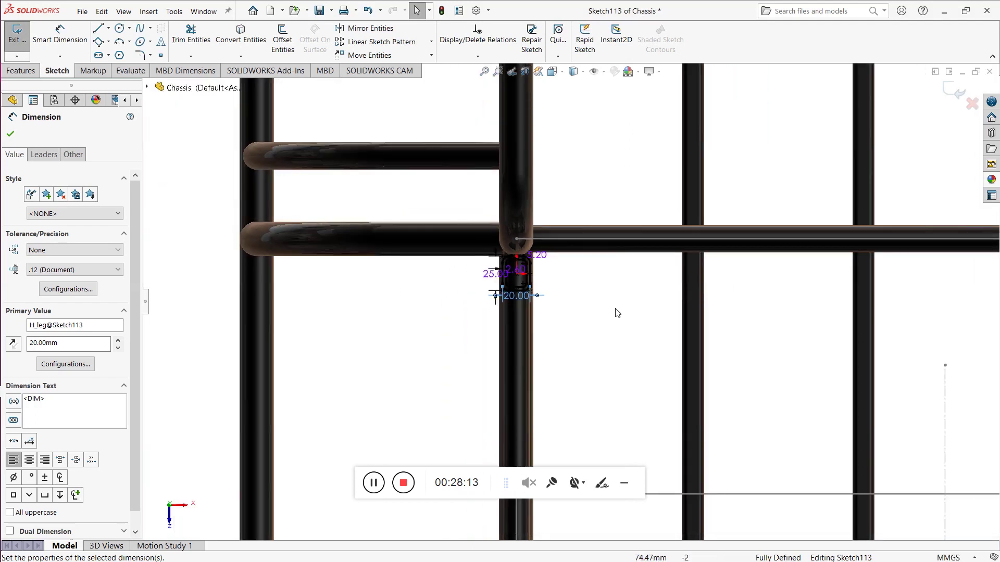
scroll(612, 307, down, 3)
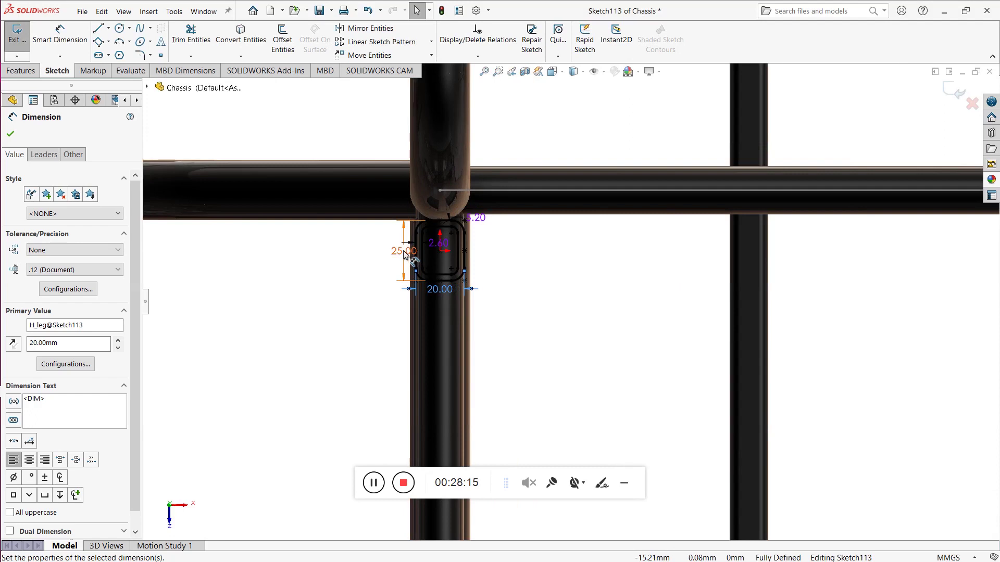
scroll(516, 286, up, 5)
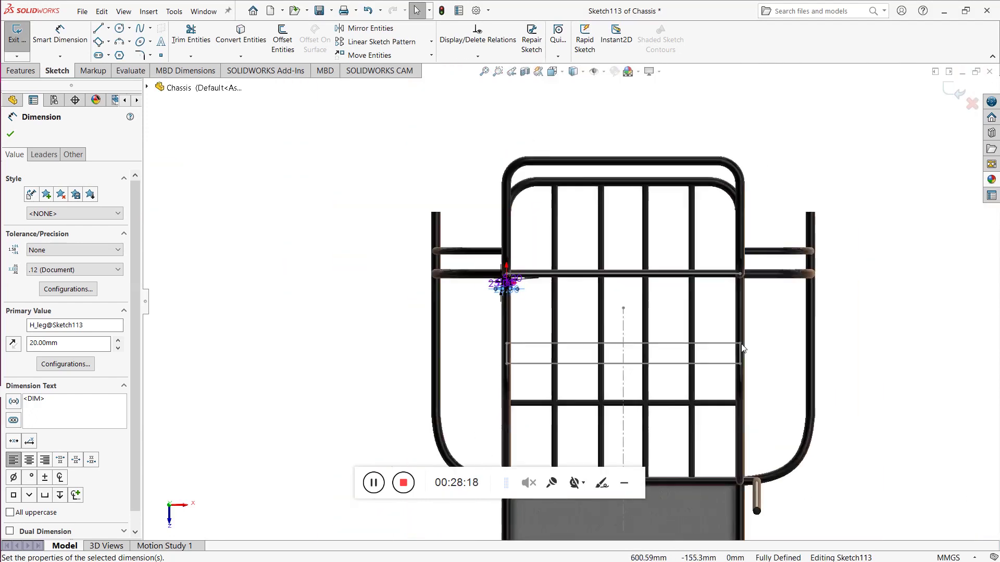
scroll(742, 348, down, 4)
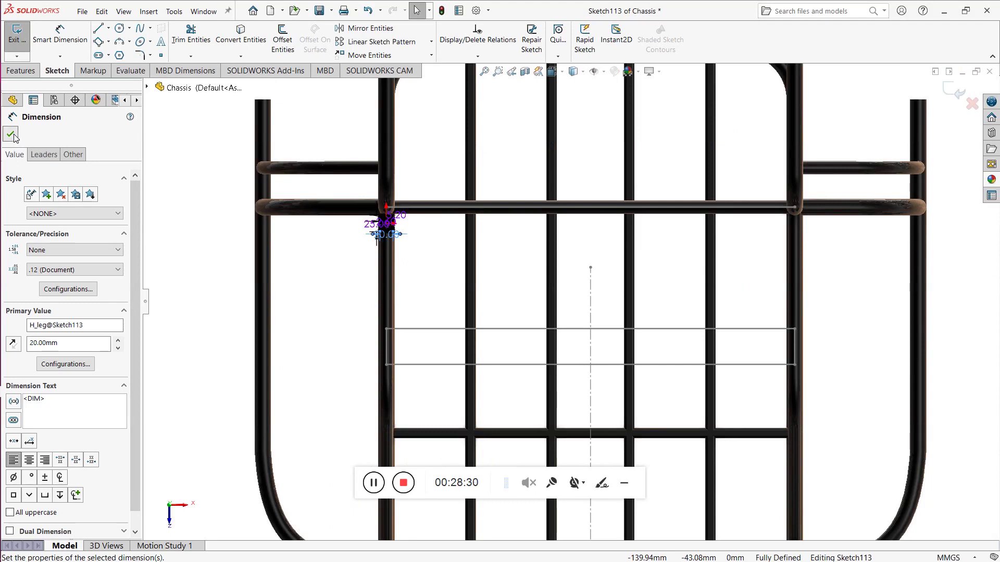
click(11, 134)
click(16, 32)
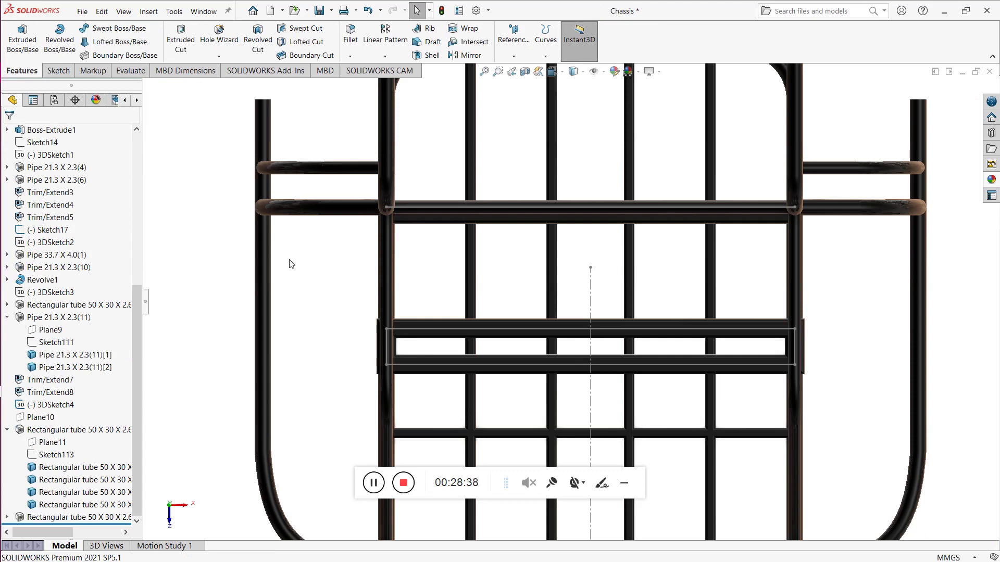
scroll(291, 264, up, 3)
scroll(248, 343, down, 1)
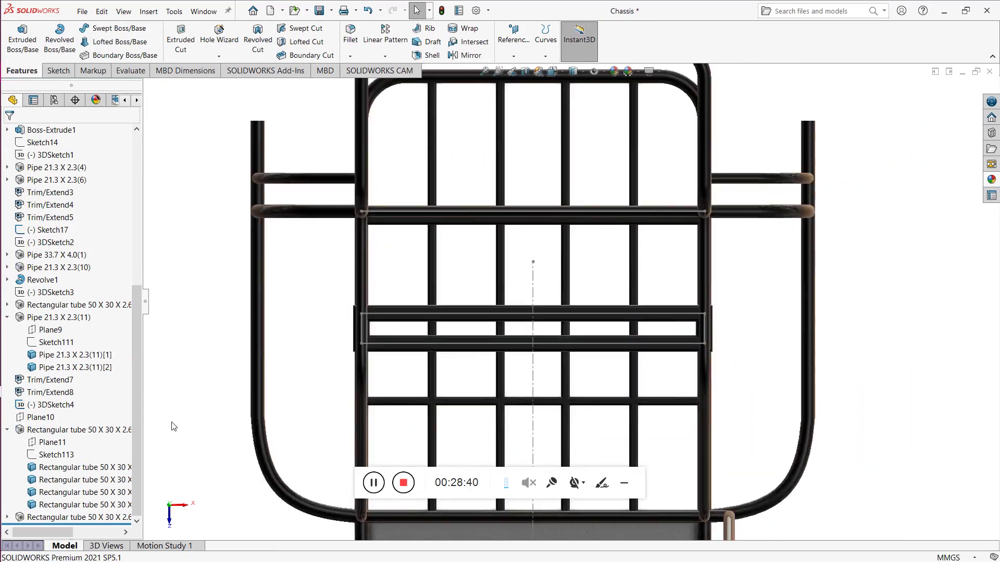
scroll(52, 443, up, 2)
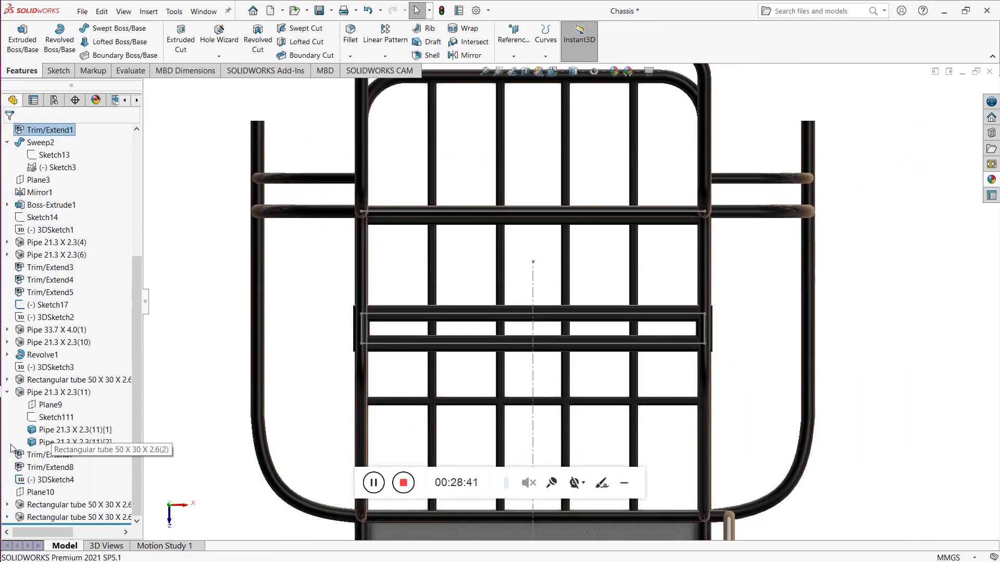
click(7, 517)
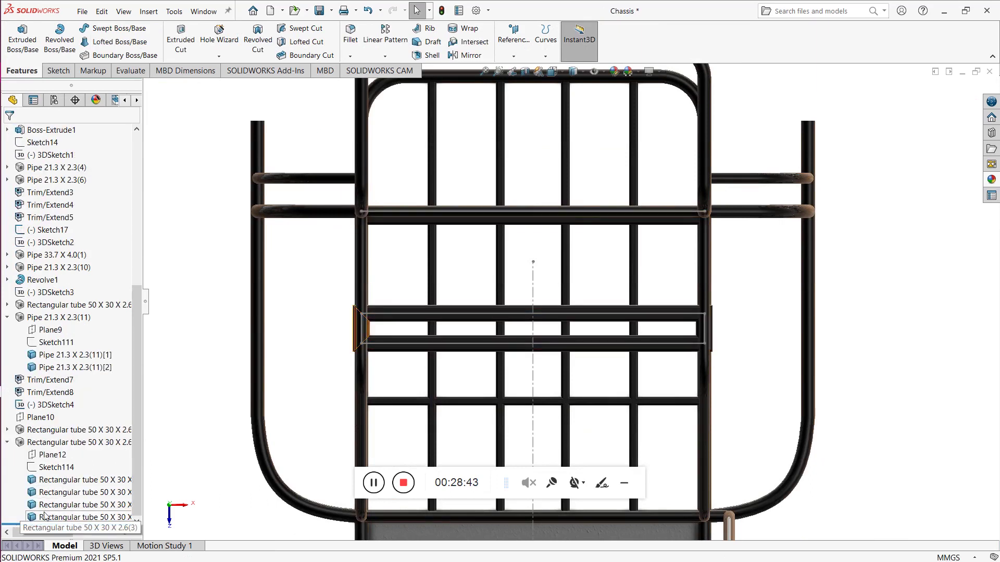
Step: Edit Sketch114 and change its 30.00 H_leg width to 20 mm, keeping the 50 mm height
click(56, 467)
click(76, 444)
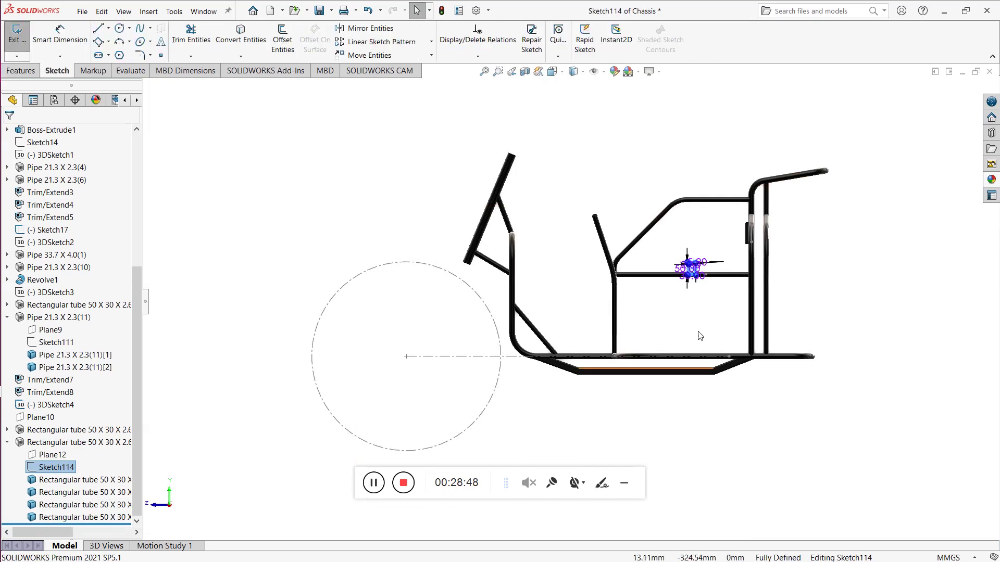
scroll(709, 297, down, 10)
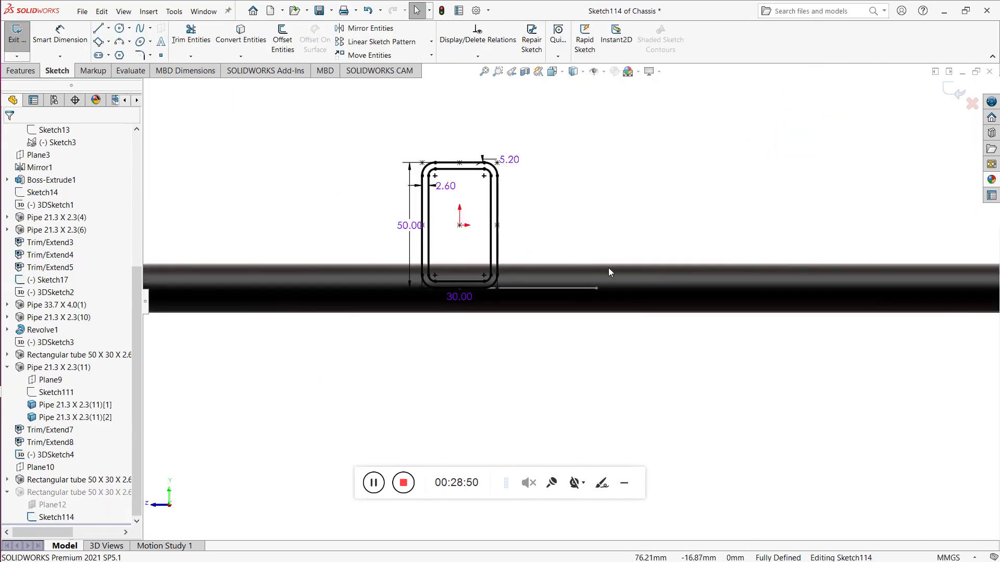
scroll(498, 282, down, 3)
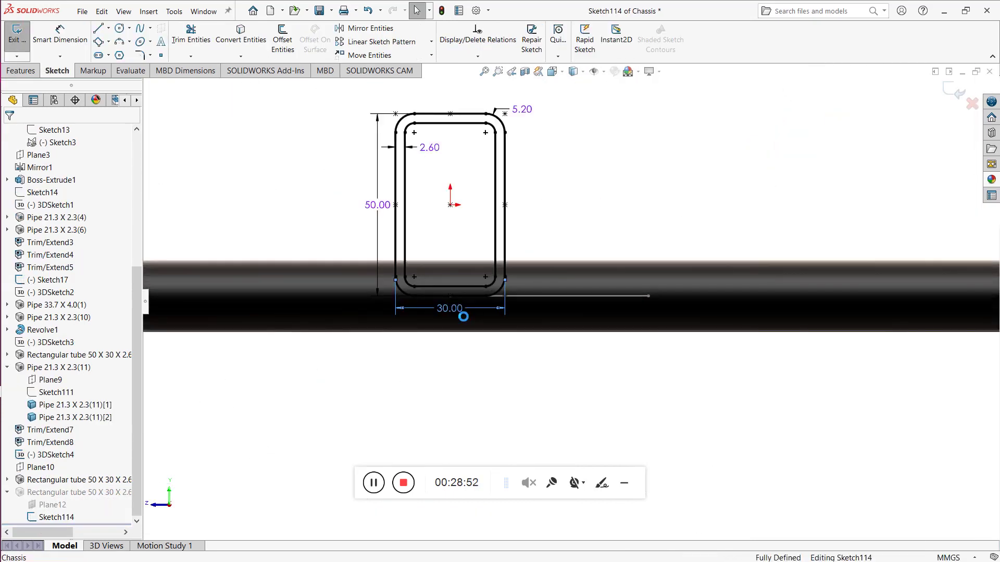
double_click(457, 311)
text(20)
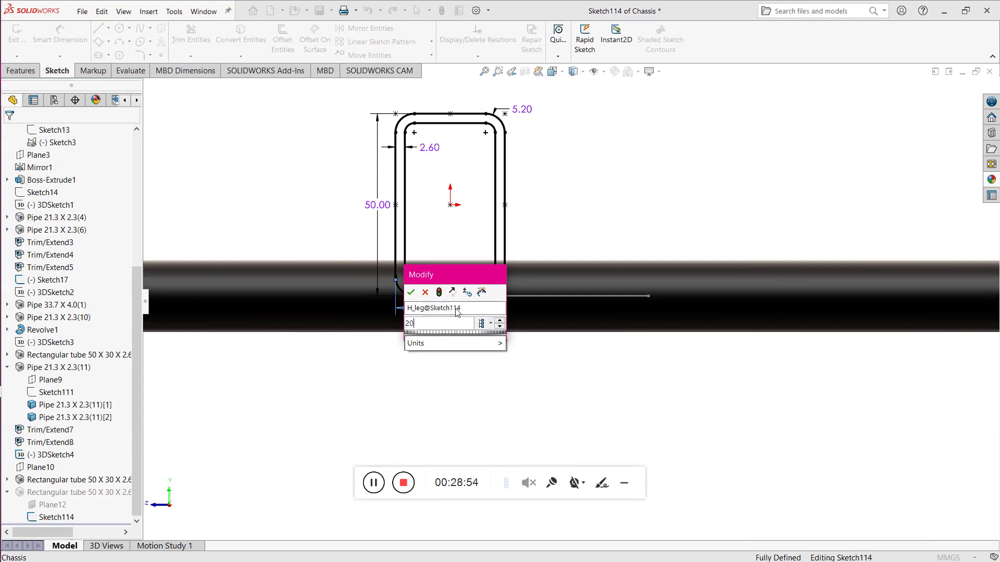
key(Escape)
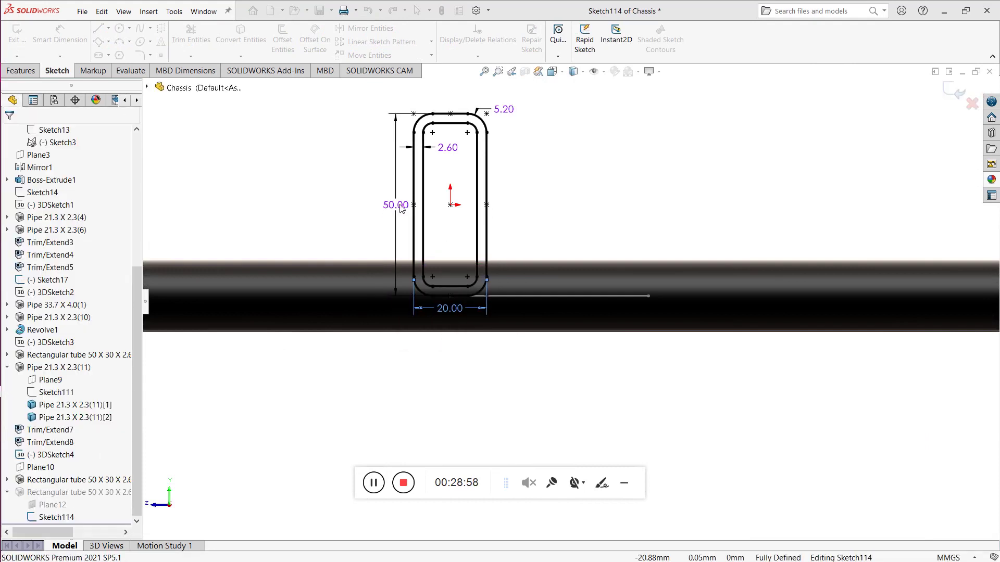
key(Escape)
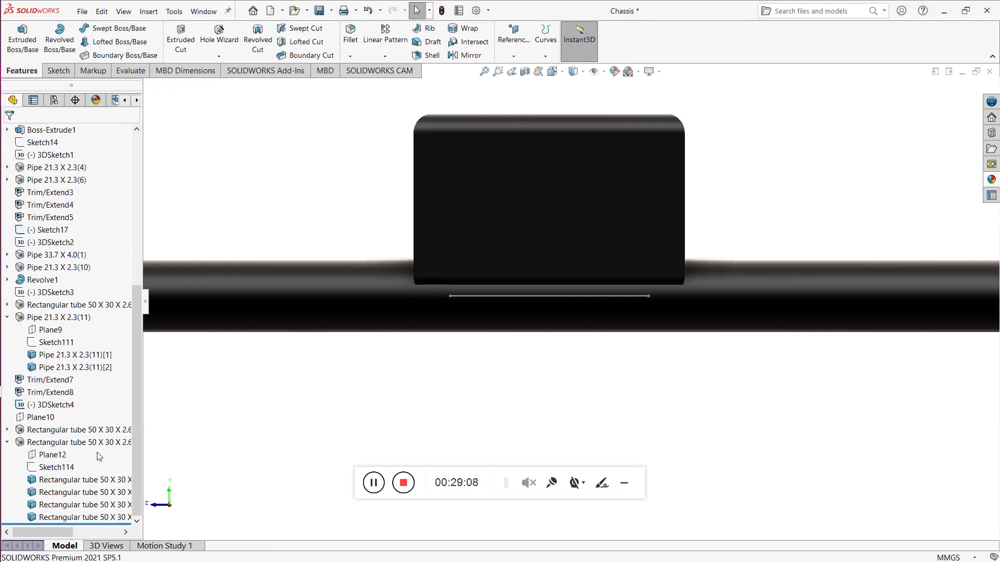
click(61, 467)
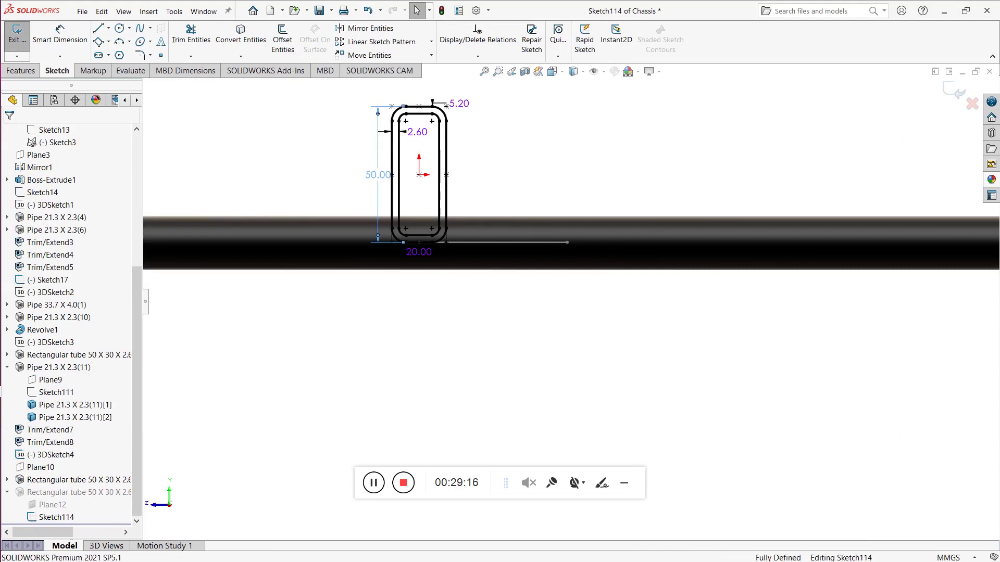
Step: Change Sketch114's V_leg height from 50 to 16 mm, giving a 20 x 16 tube
click(384, 181)
double_click(384, 180)
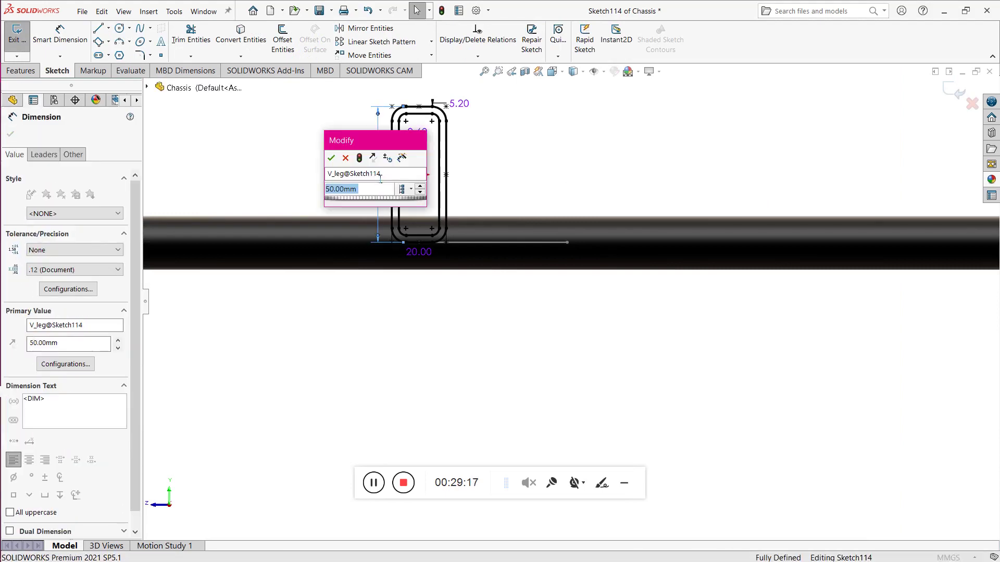
text(50)
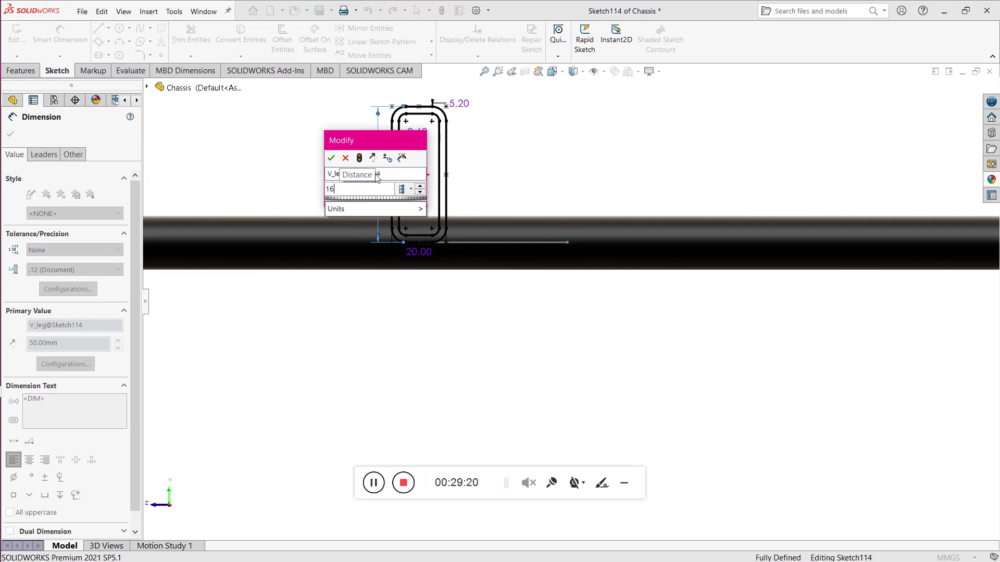
key(Return)
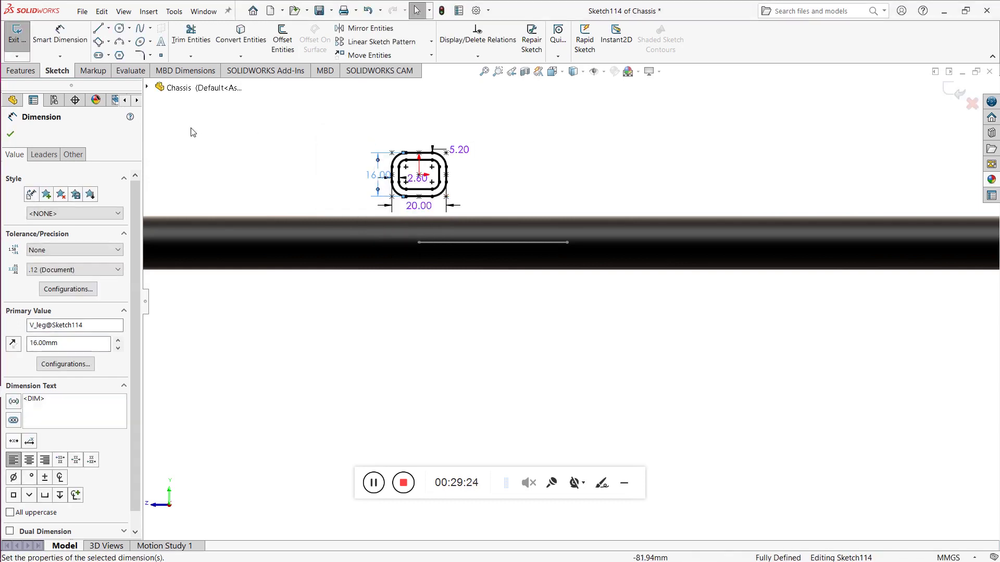
click(11, 134)
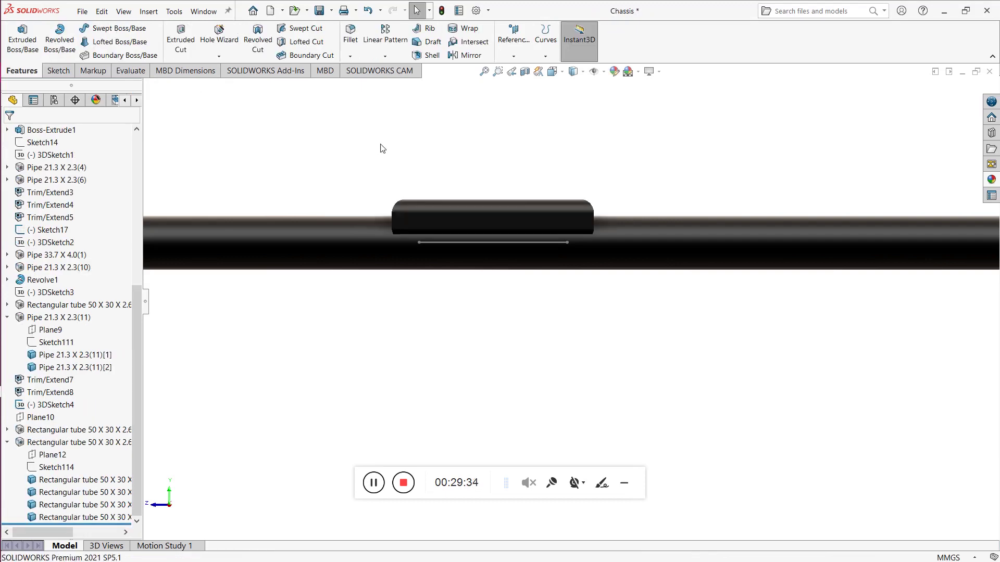
scroll(382, 149, up, 5)
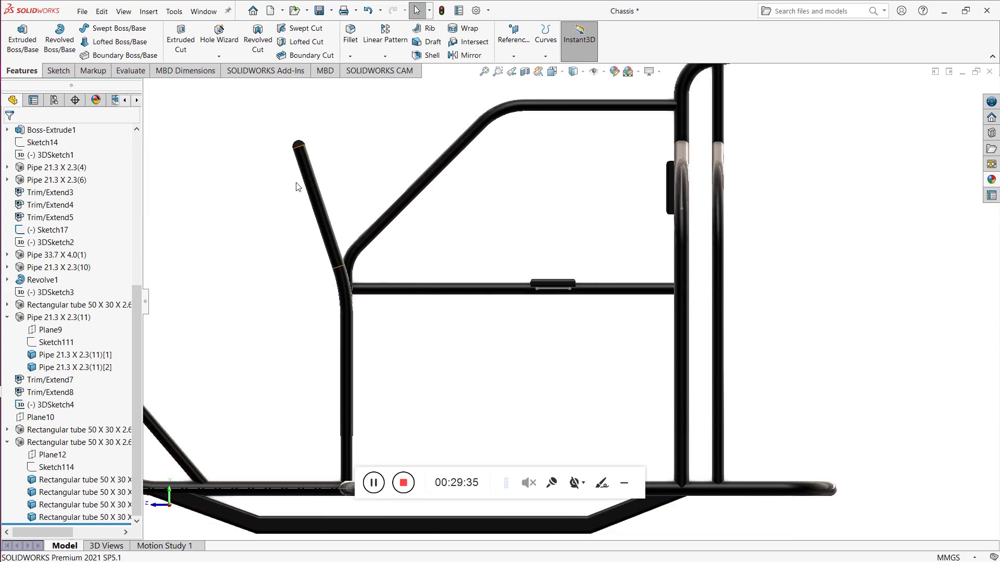